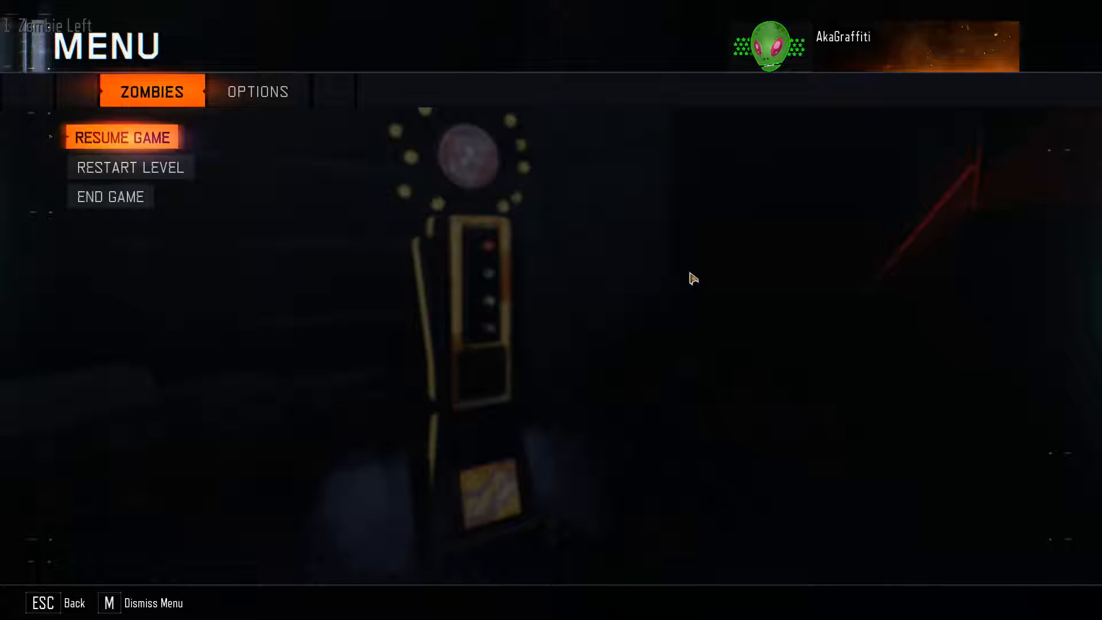
Step: Resume the paused zombies game and buy the perk from the nearby blue perk machine
key("Escape")
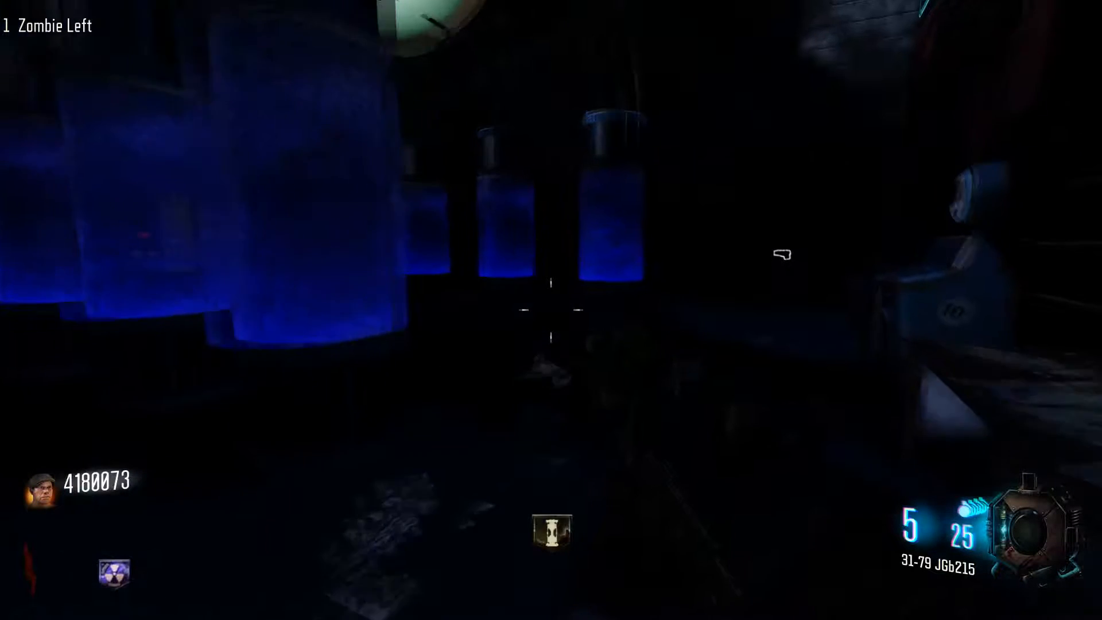
key("w")
key("f")
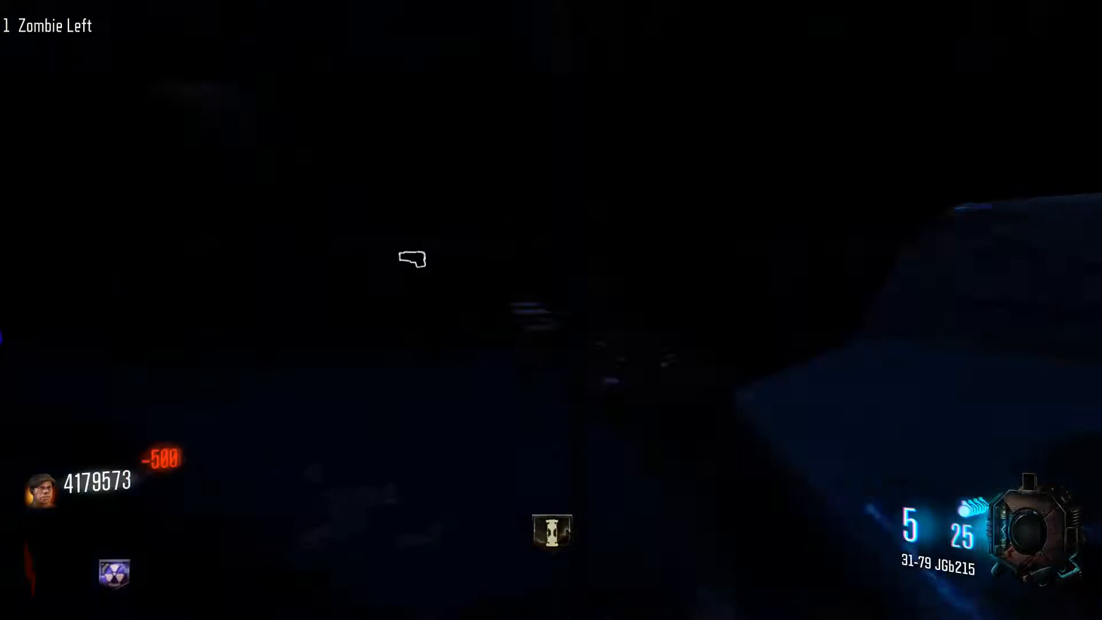
key("w")
key("w")
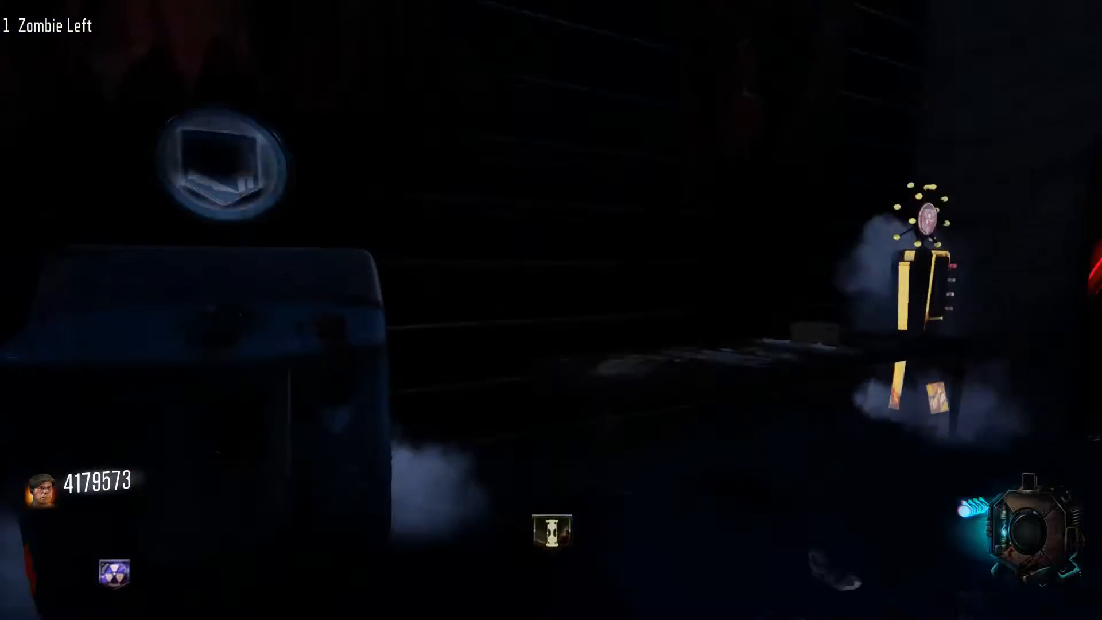
key("w")
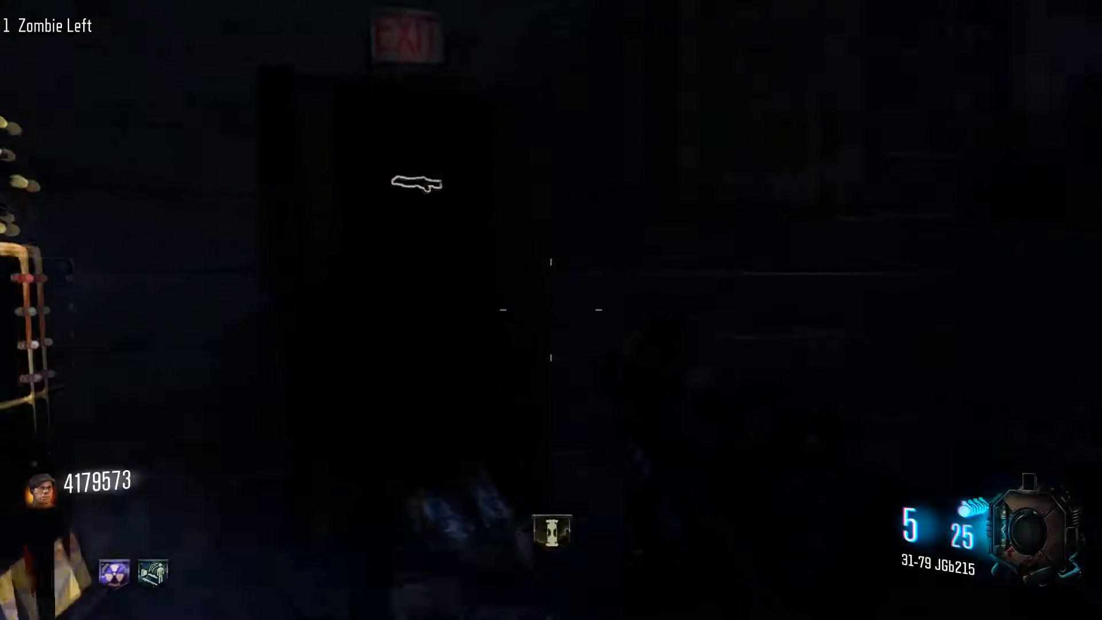
key("w")
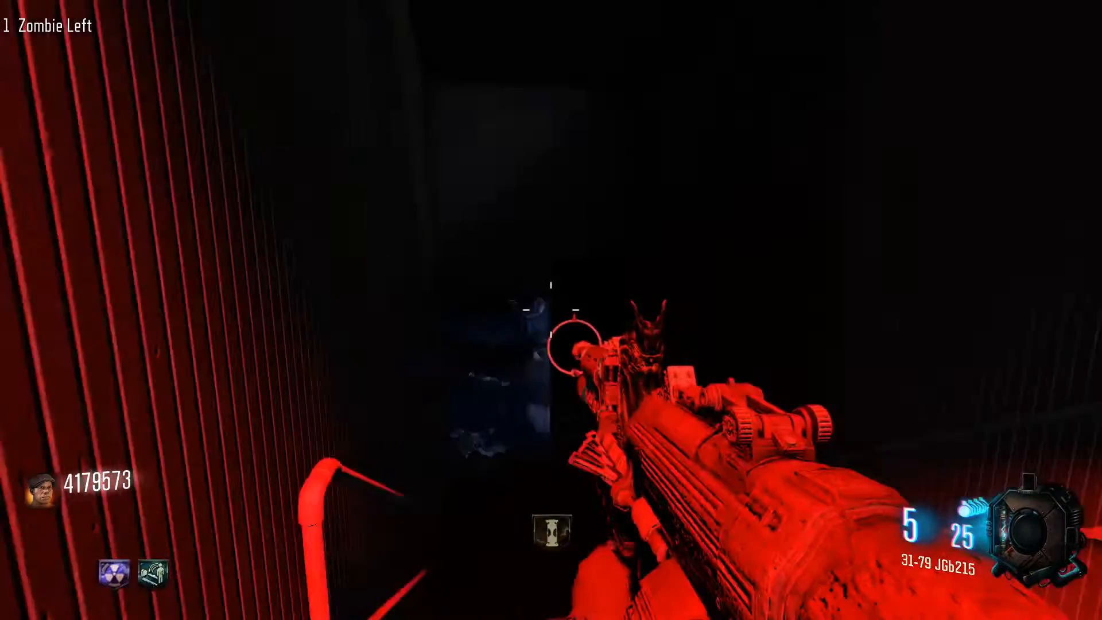
key("d")
key("a")
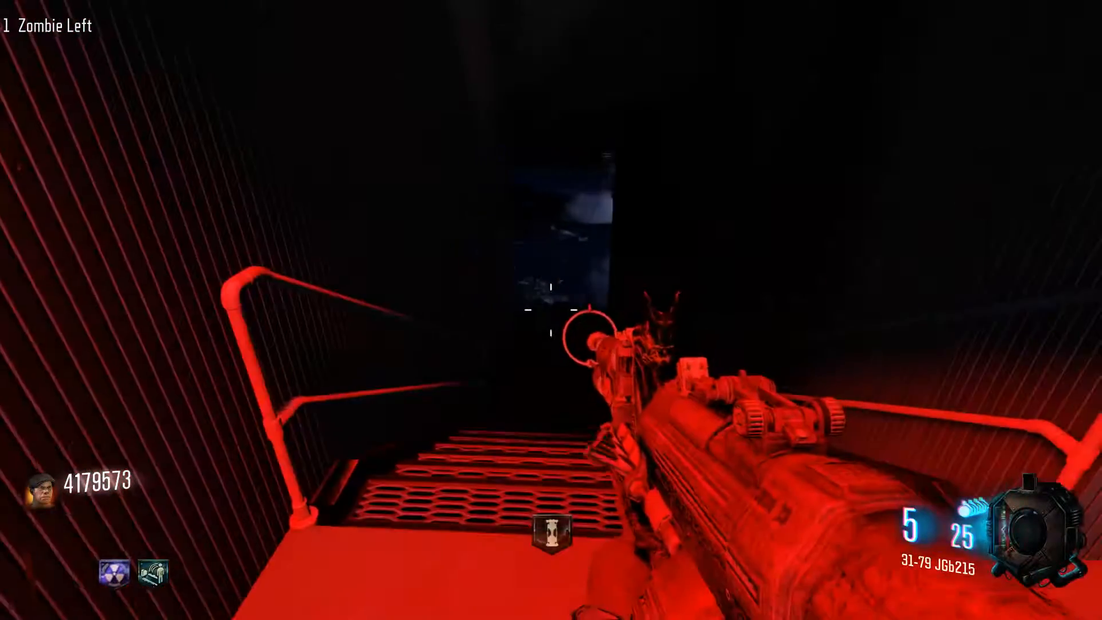
key("d")
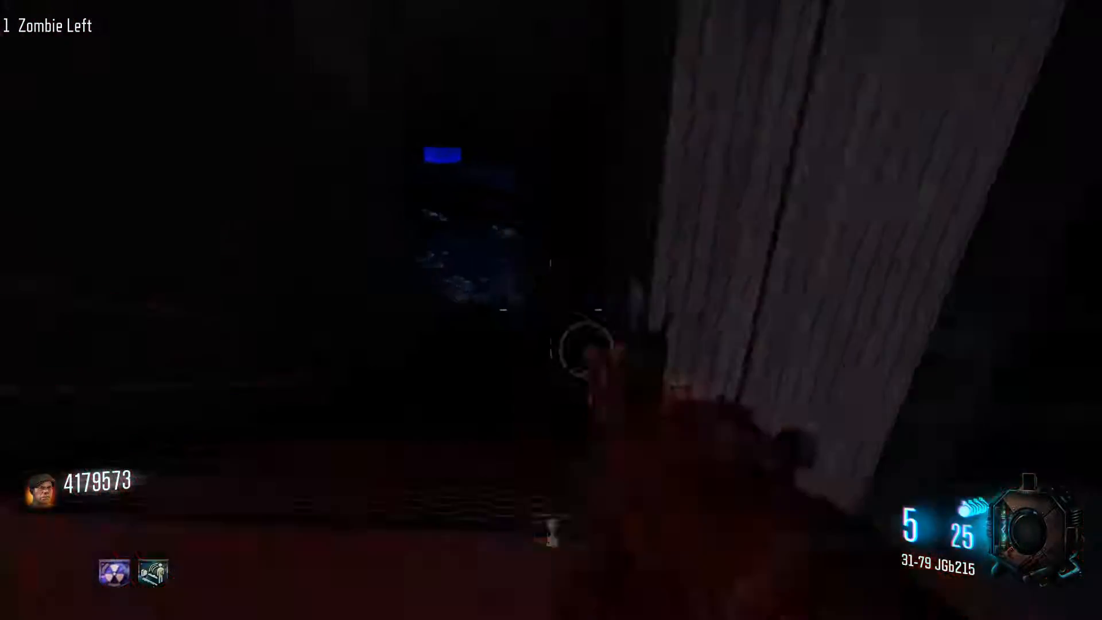
key("a")
key("w")
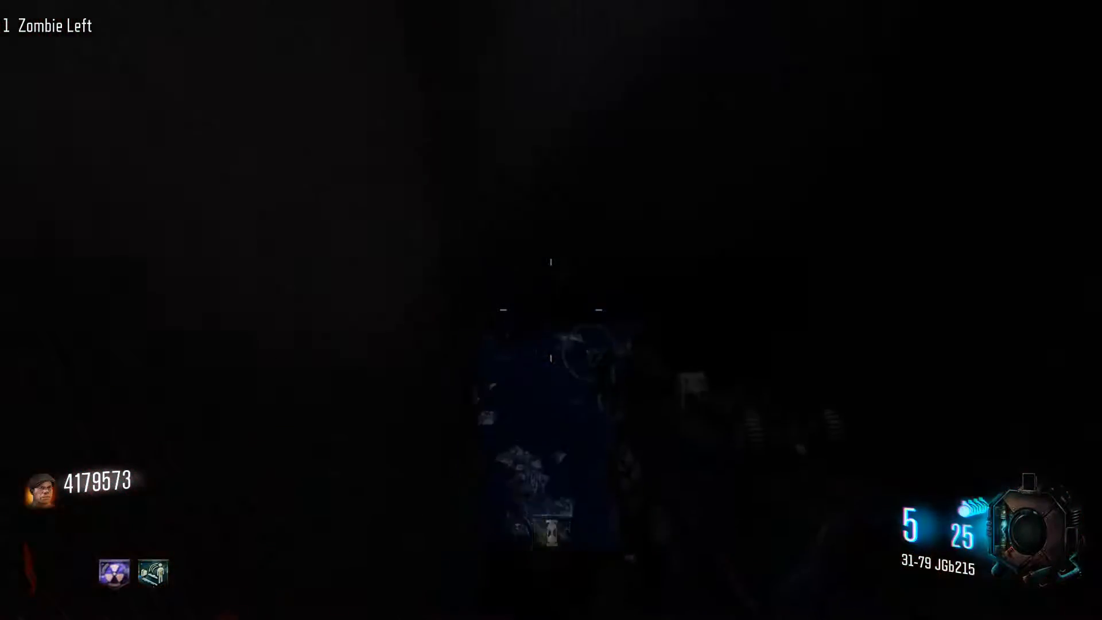
key("w")
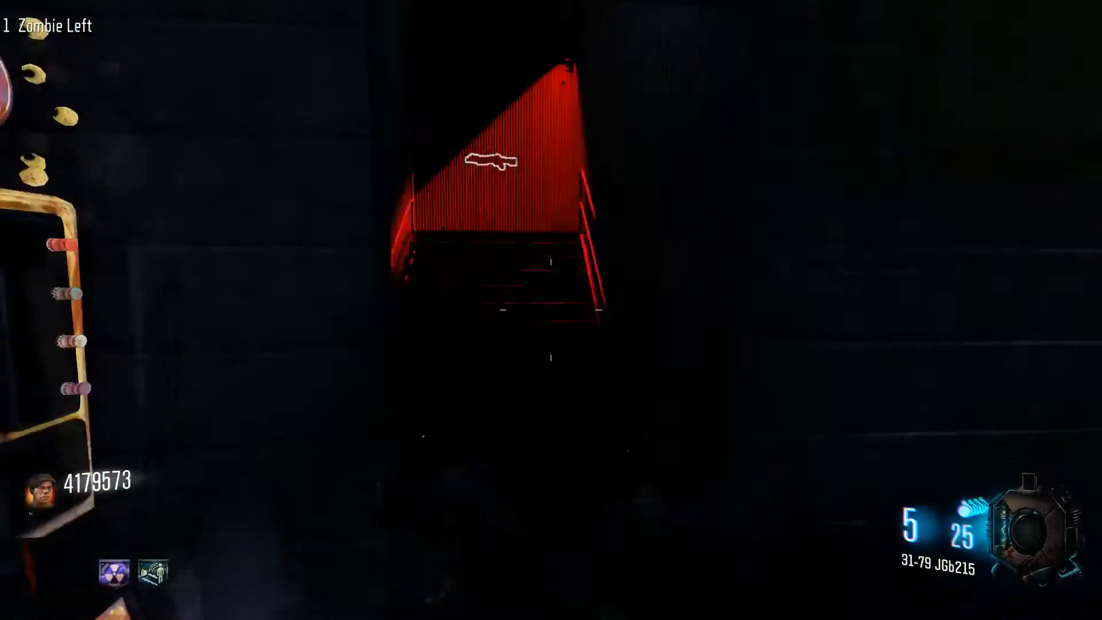
key("1")
key("w")
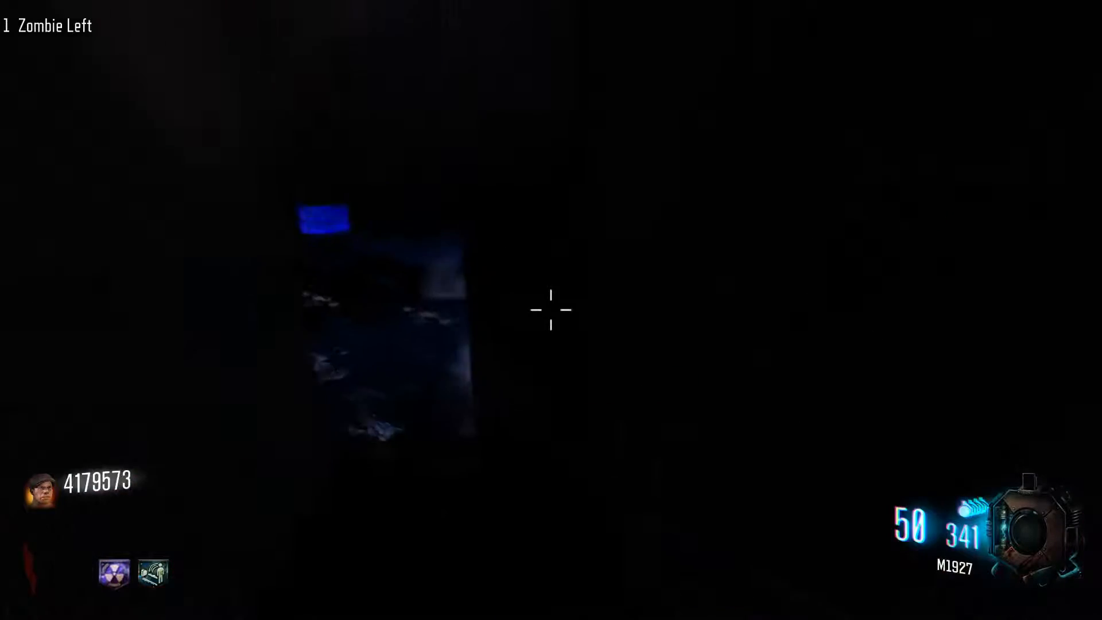
key("w")
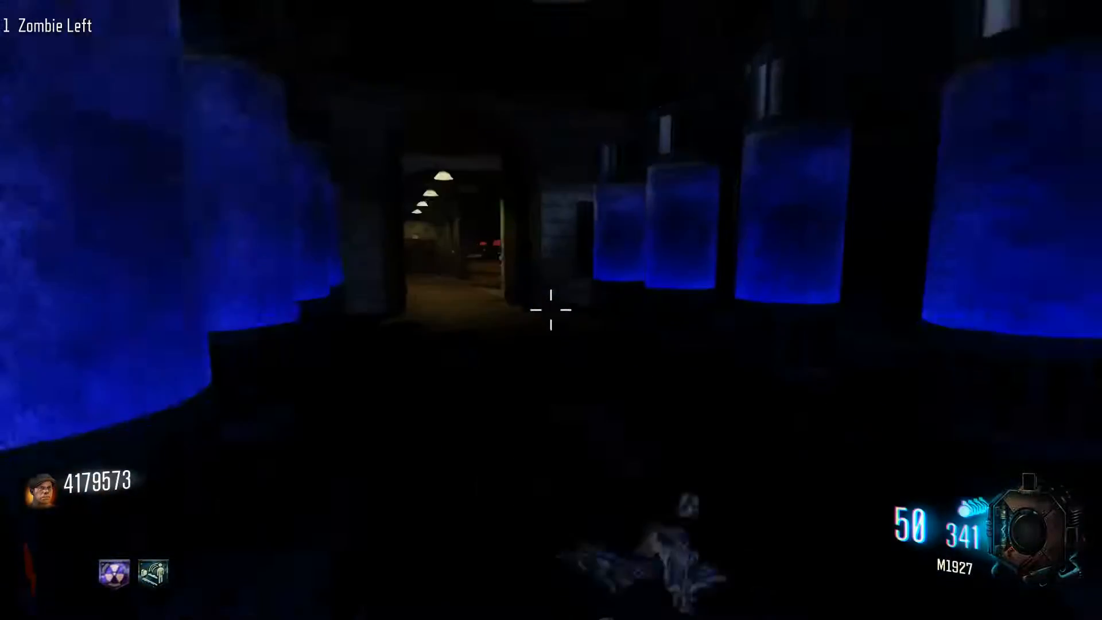
key("w")
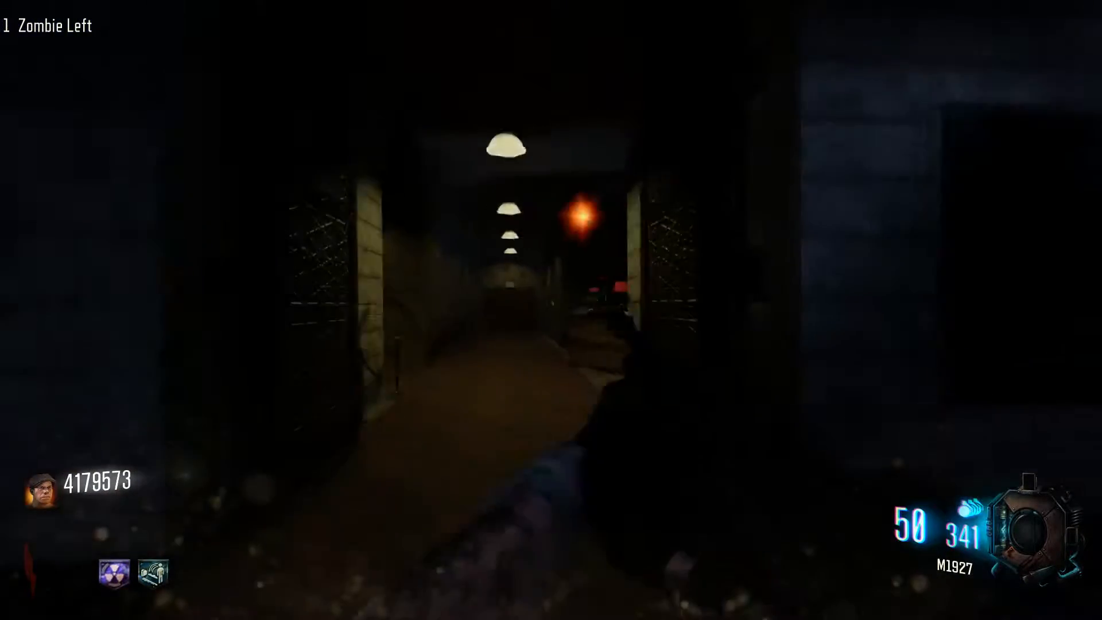
key("w")
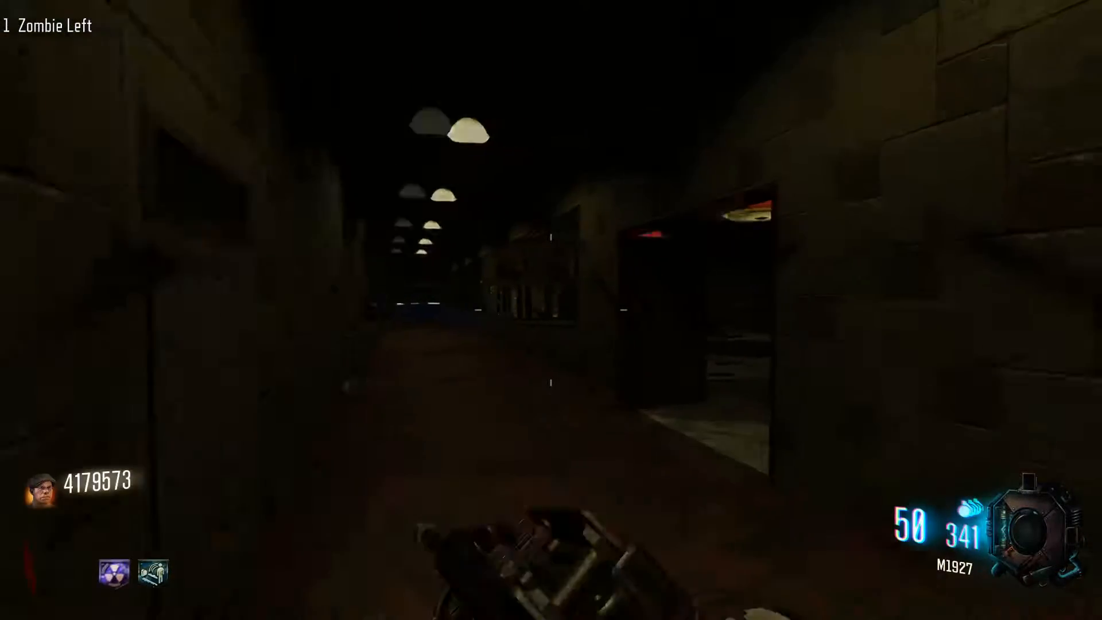
key("w")
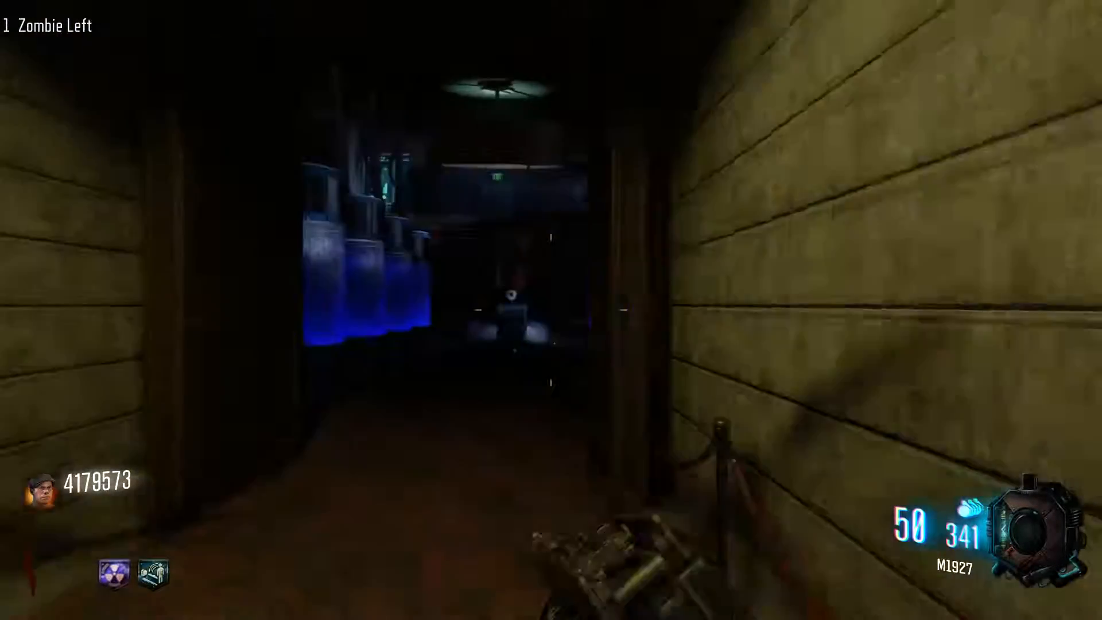
Step: Pause the zombies game and switch to the Chrome browser
key("Escape")
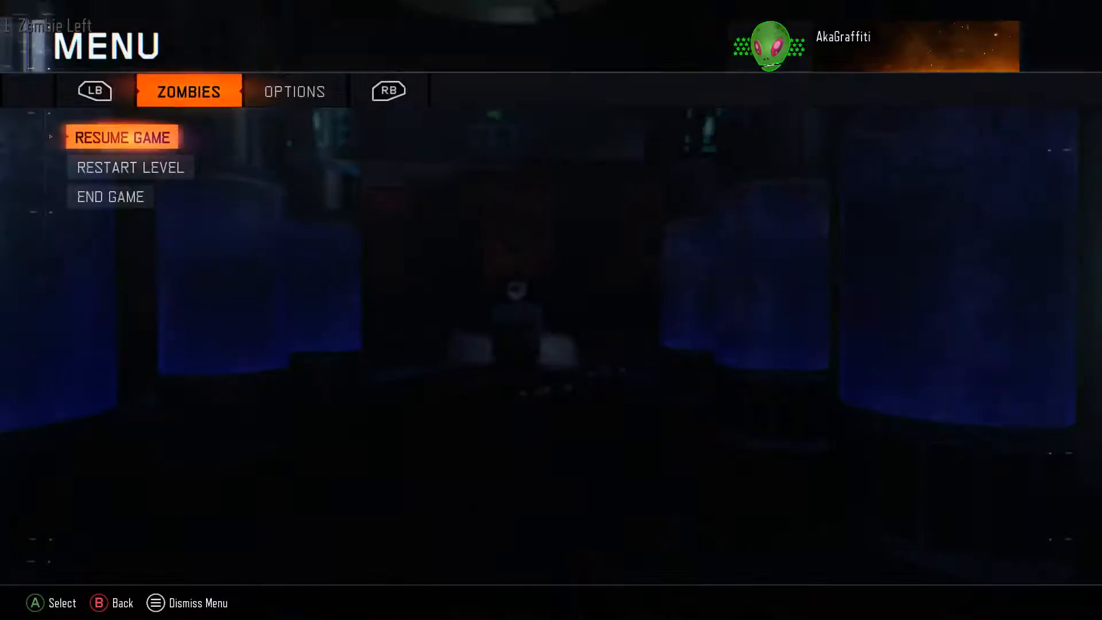
key("super")
left_click(193, 607)
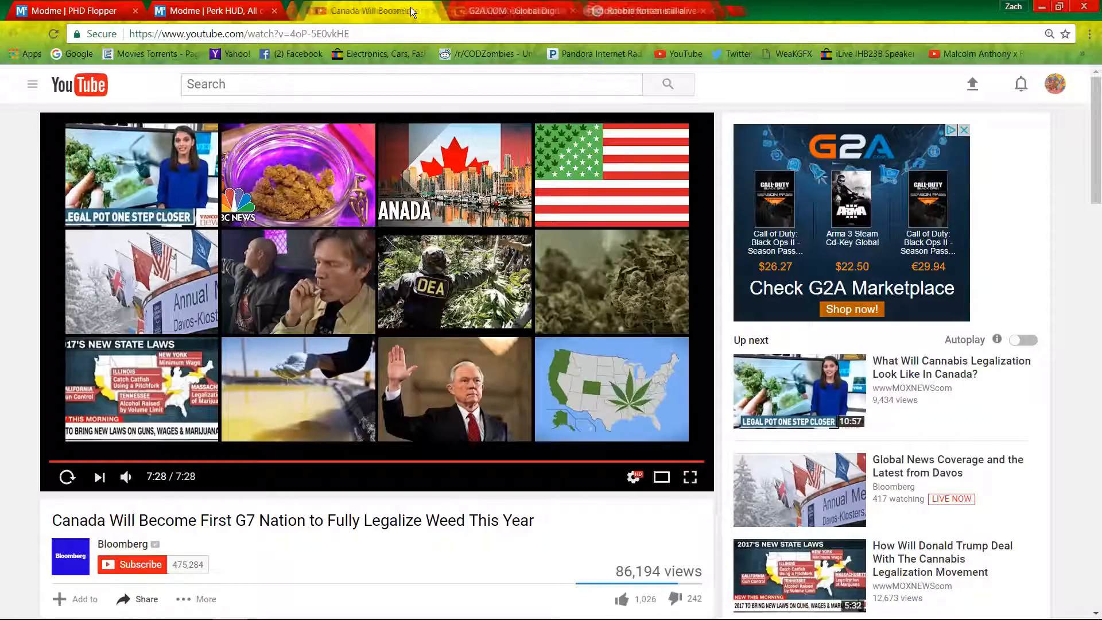
Step: Close the YouTube video, G2A and Robbie Rotten tabs
left_click(412, 11)
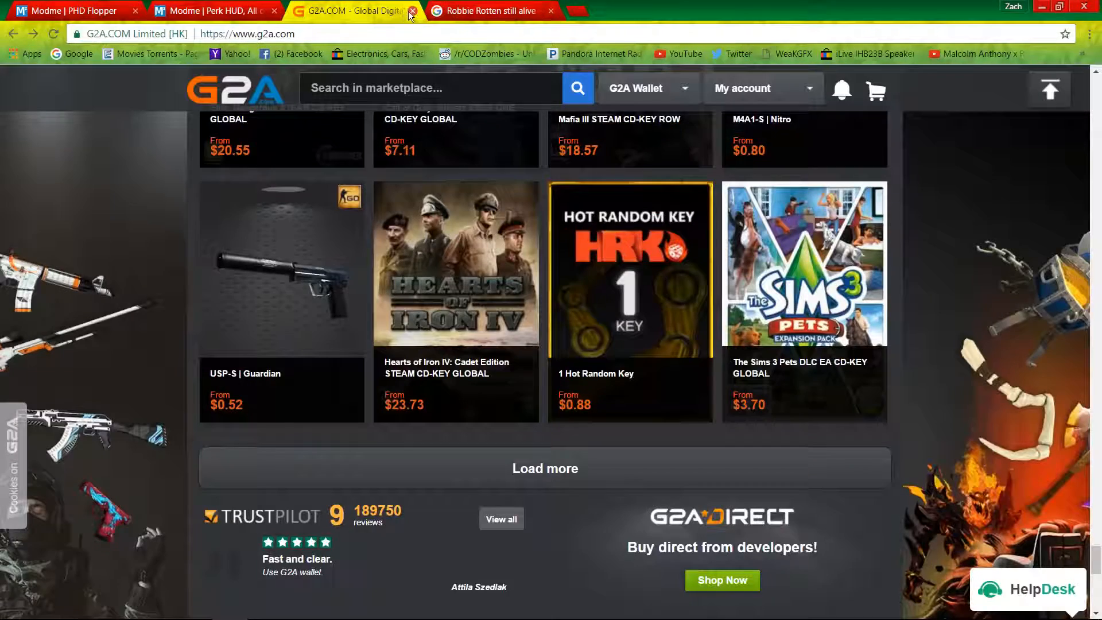
left_click(412, 11)
left_click(412, 11)
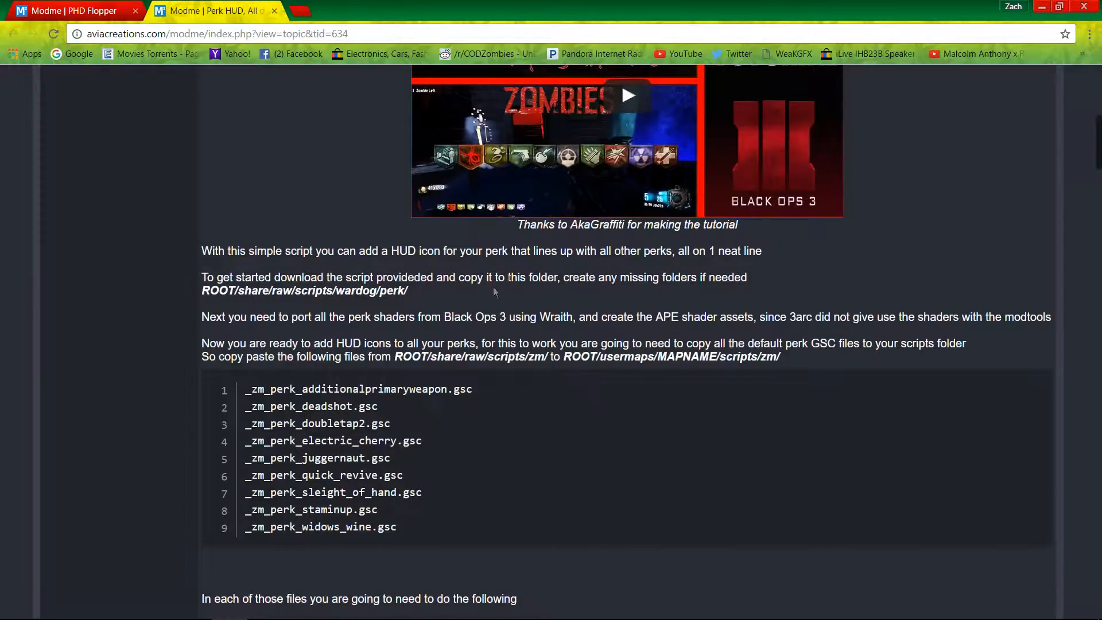
Step: Skim the Modme Perk HUD topic, including its download, script folder path and list of perk GSC files
scroll(627, 406, "down", 2)
scroll(331, 352, "up", 10)
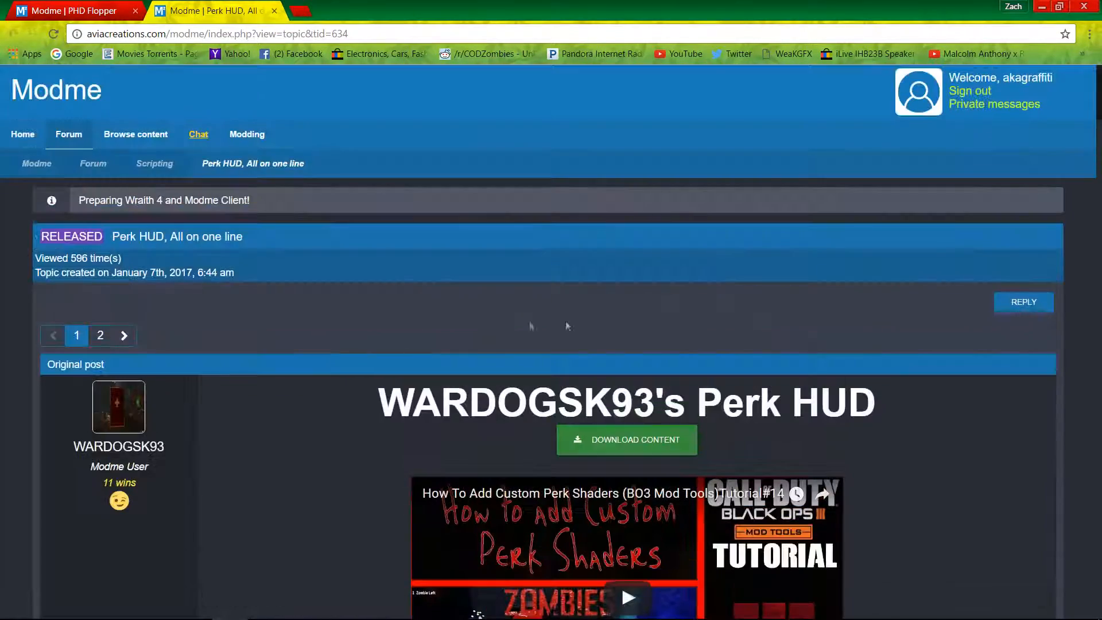
left_click_drag(311, 420, 879, 406)
left_click(884, 407)
scroll(885, 402, "down", 9)
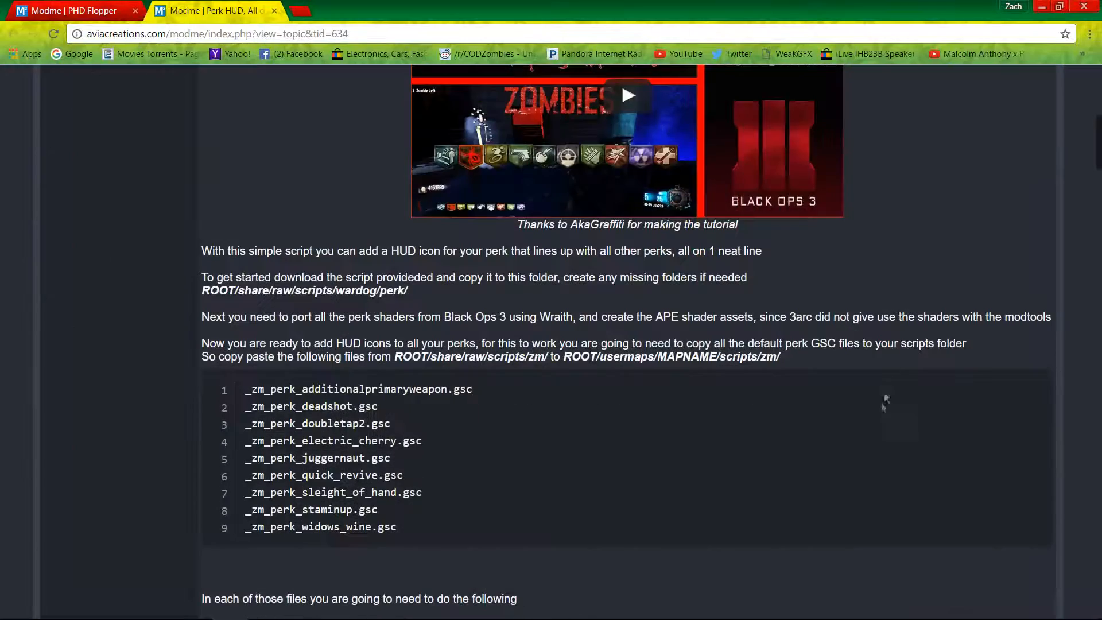
scroll(250, 175, "down", 6)
scroll(256, 254, "up", 9)
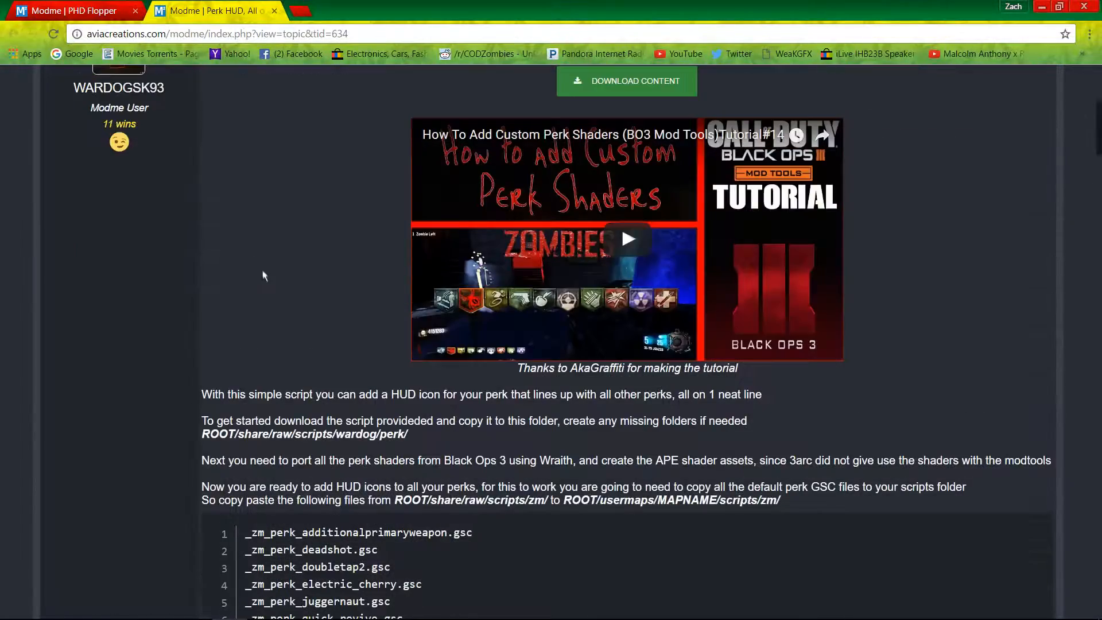
scroll(372, 279, "up", 3)
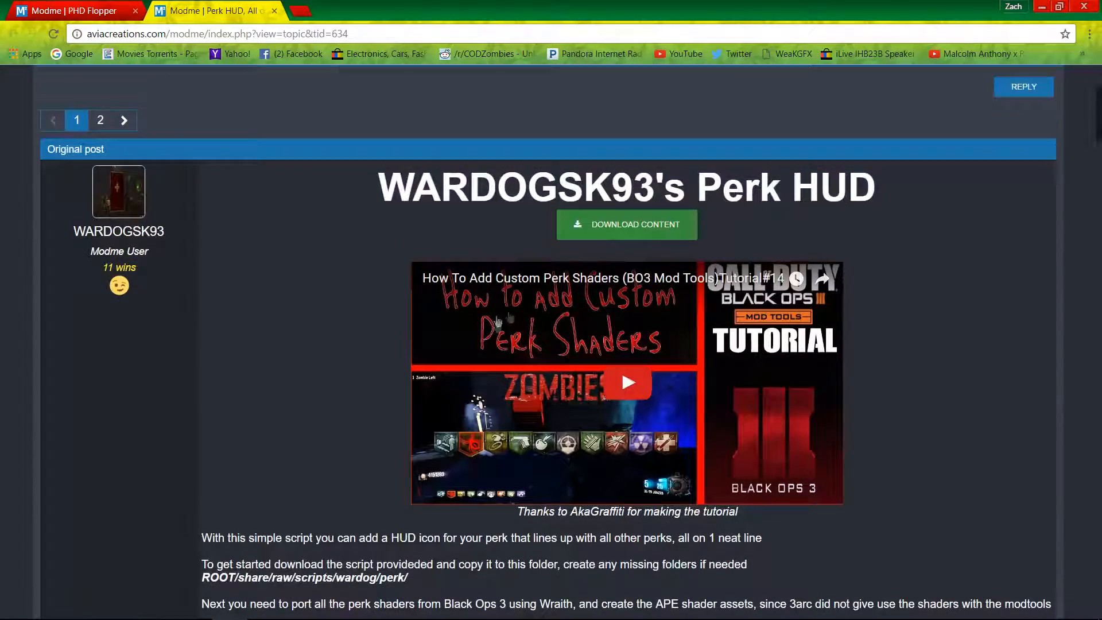
scroll(353, 241, "up", 4)
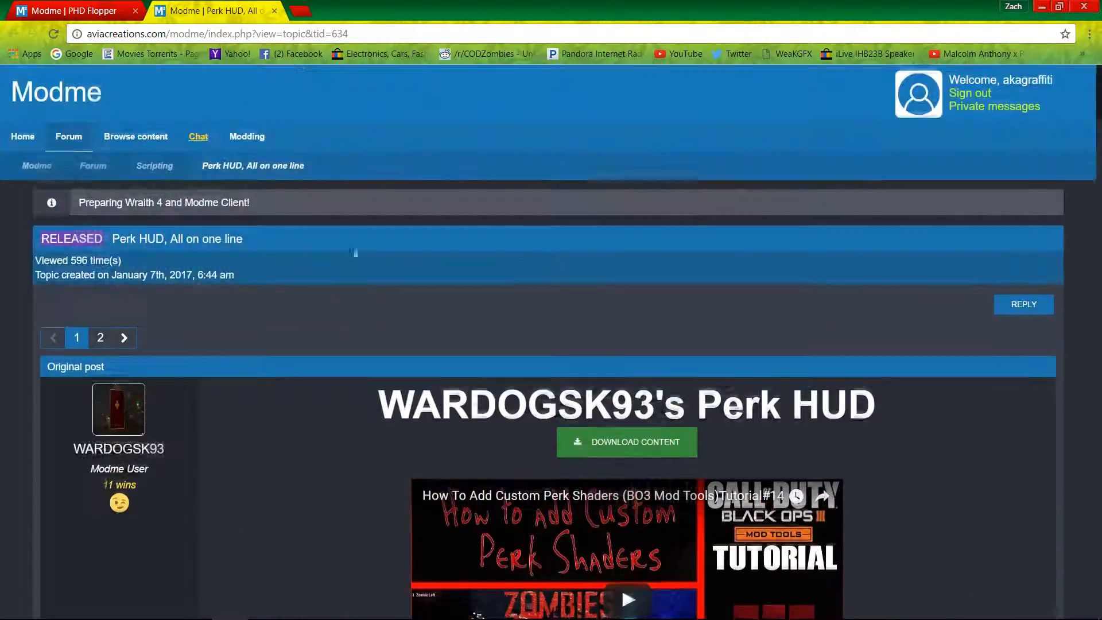
Step: Examine the Perk HUD post's title, embedded perk shader tutorial video and setup instructions
scroll(483, 283, "down", 3)
left_click_drag(346, 178, 460, 182)
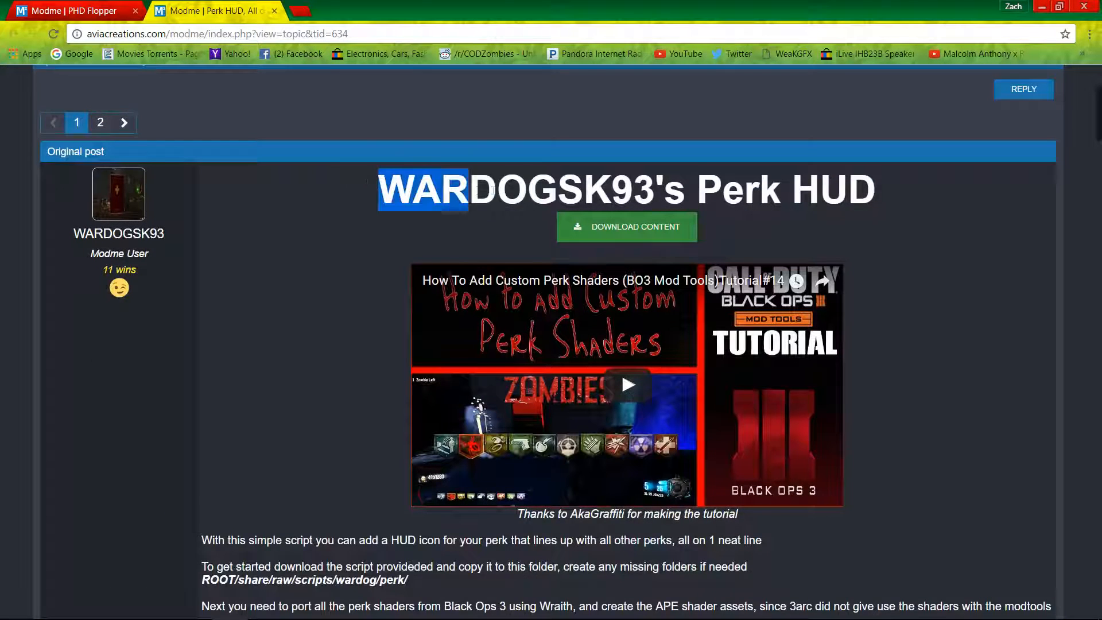
scroll(456, 182, "down", 1)
left_click(368, 110)
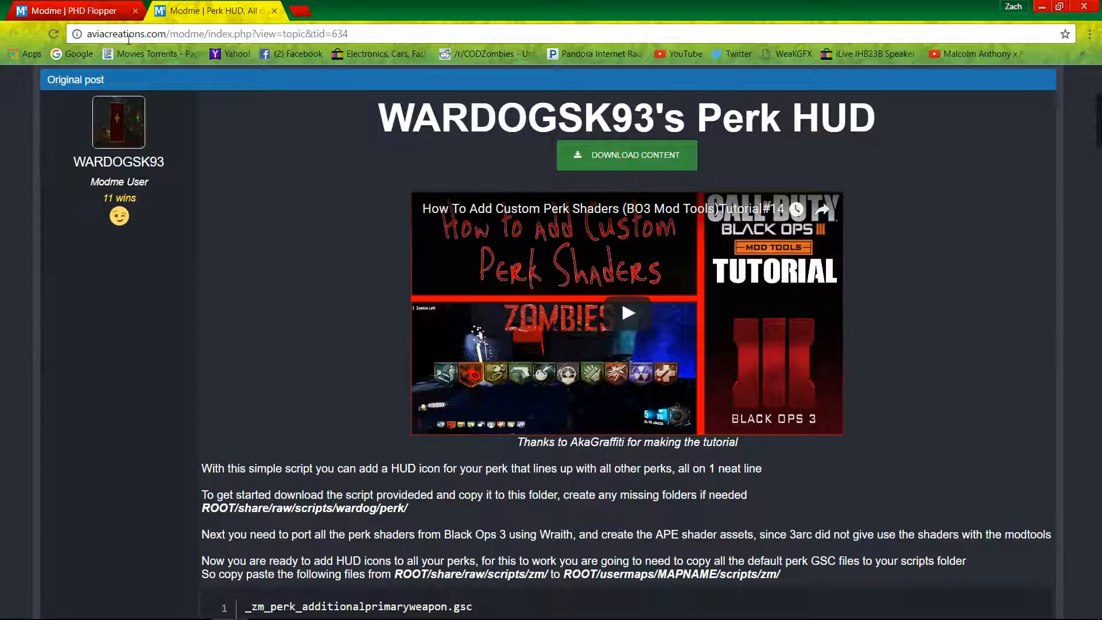
left_click_drag(717, 117, 874, 123)
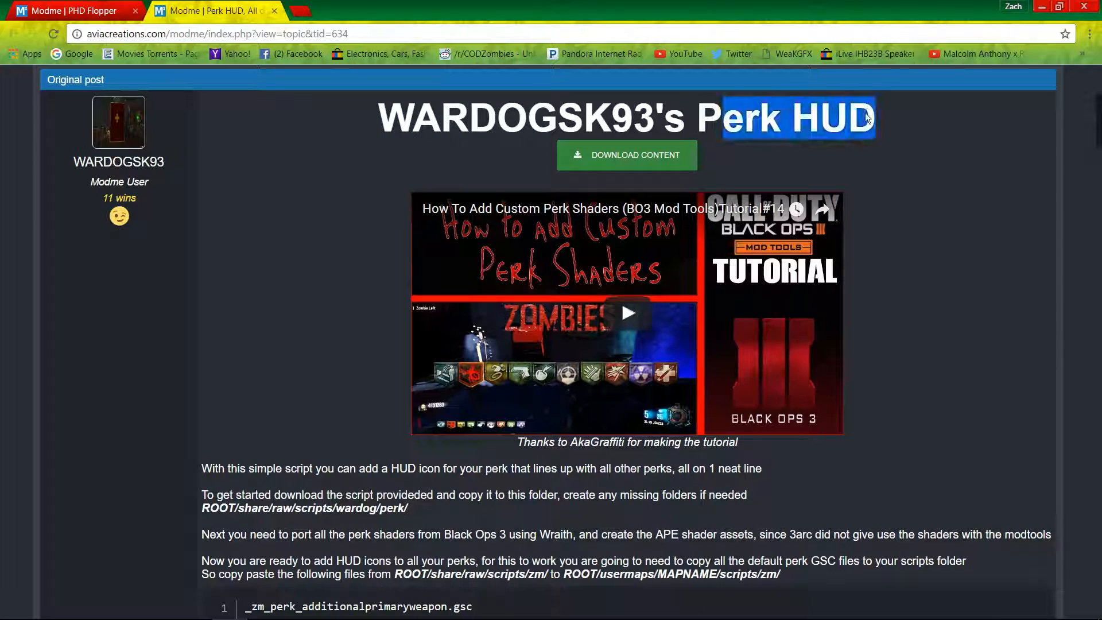
scroll(867, 124, "down", 3)
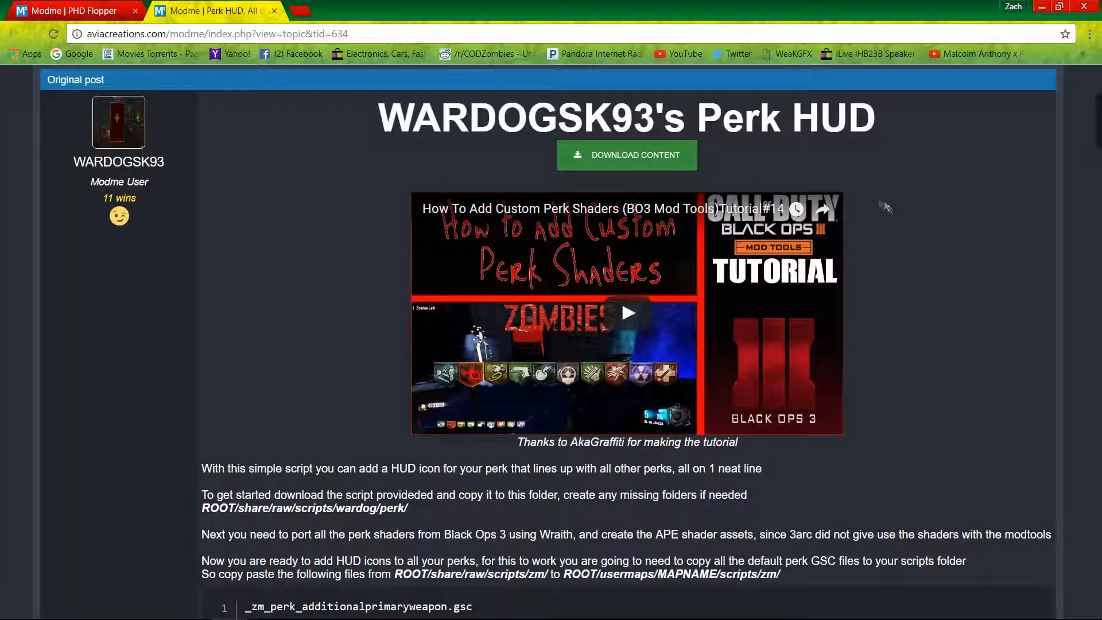
left_click_drag(377, 121, 848, 121)
left_click(805, 161)
scroll(1053, 336, "down", 3)
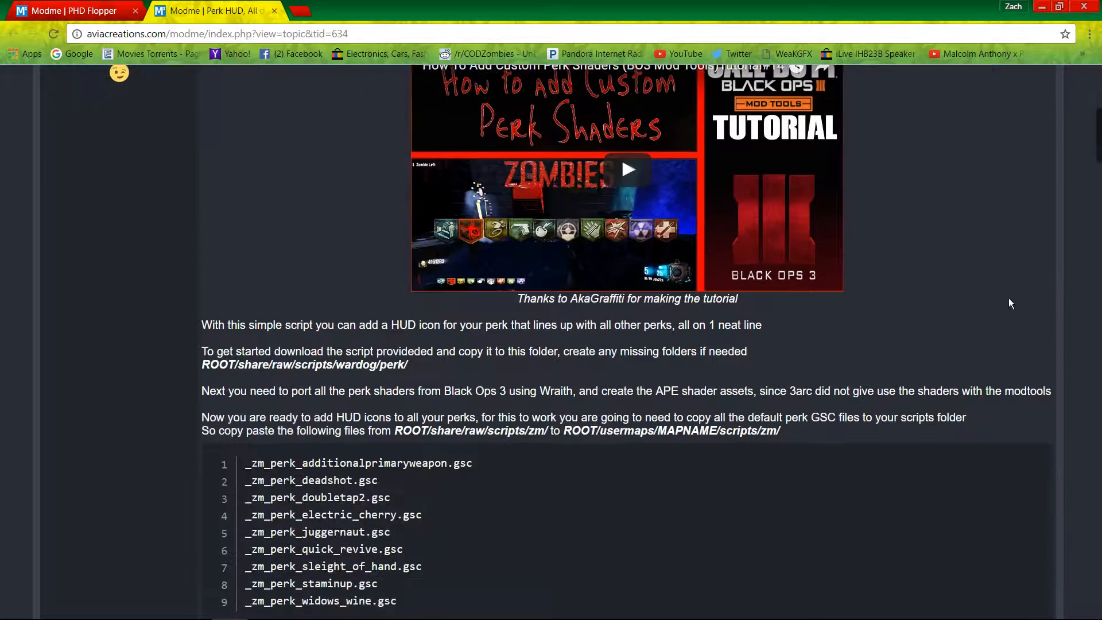
scroll(955, 290, "down", 7)
scroll(565, 306, "up", 15)
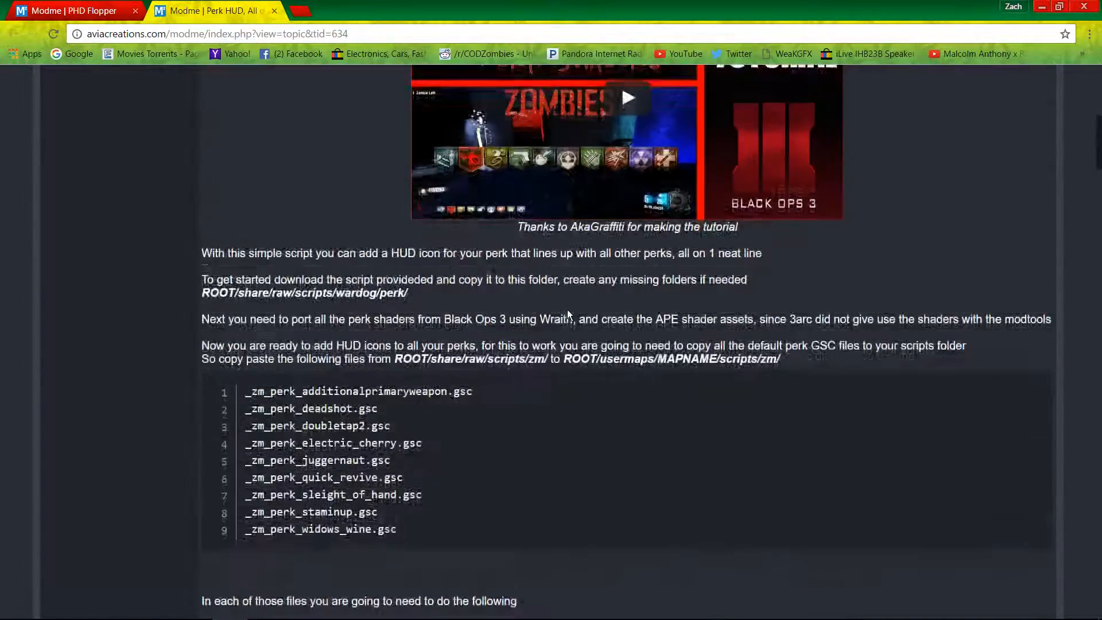
scroll(793, 374, "down", 6)
scroll(995, 334, "up", 3)
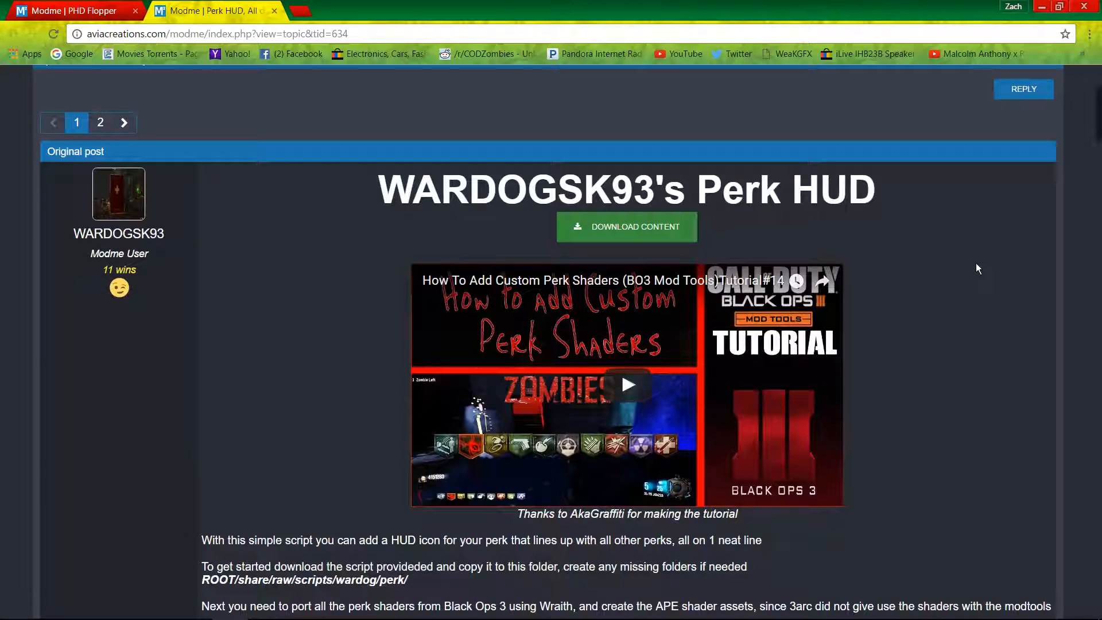
Step: Switch to the PHD Flopper topic and examine its title, prerequisite note and download section
left_click(75, 10)
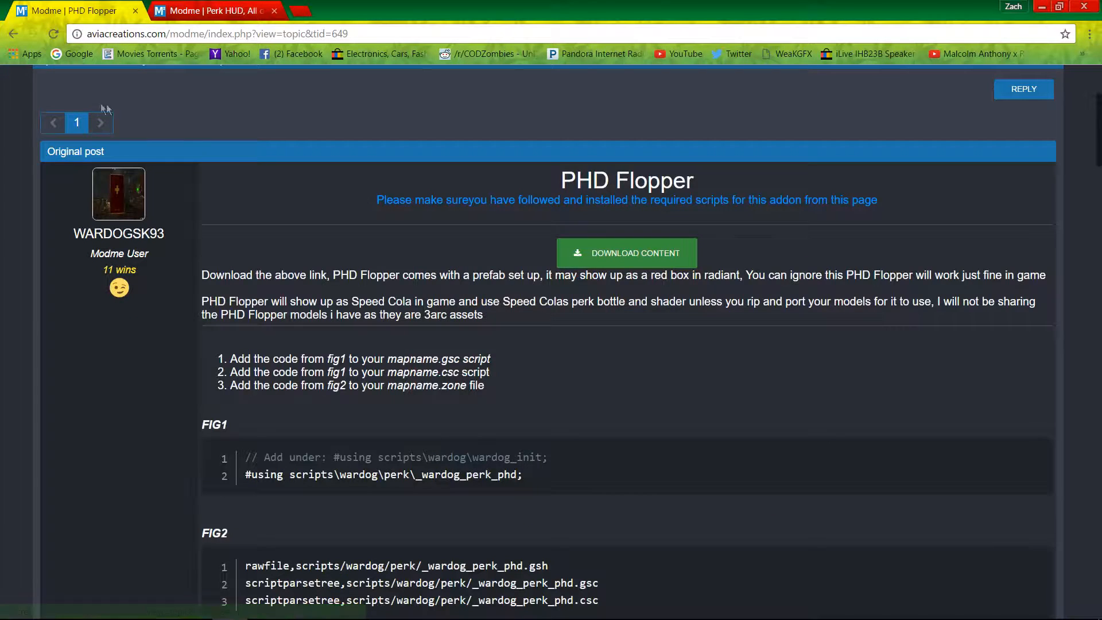
scroll(380, 150, "up", 2)
left_click_drag(560, 323, 777, 325)
left_click(776, 325)
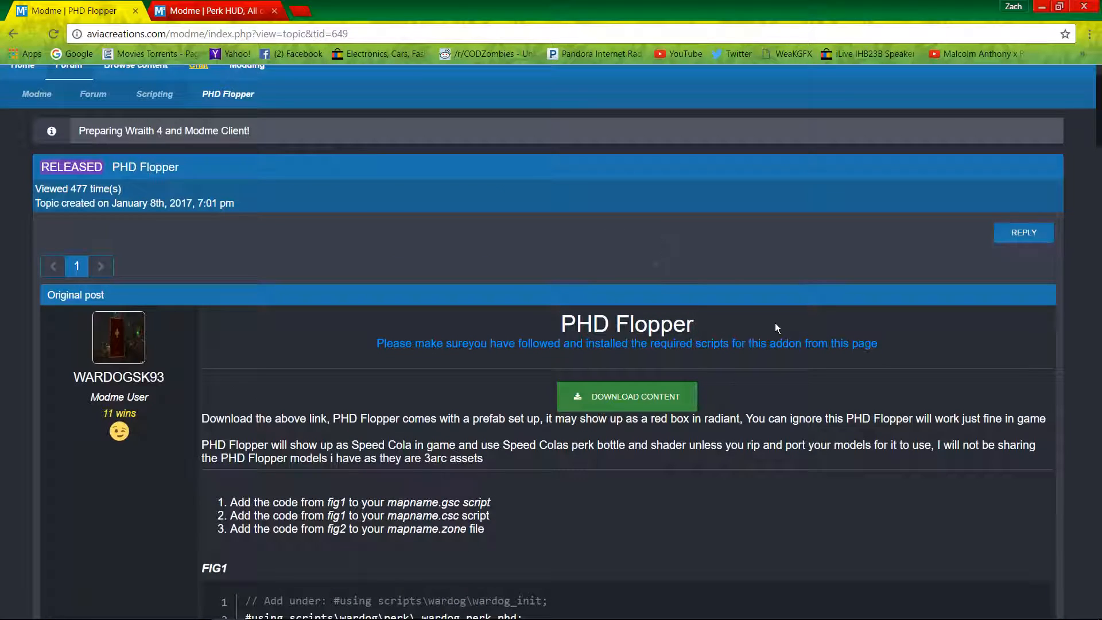
left_click_drag(524, 317, 746, 335)
left_click(748, 335)
scroll(59, 299, "down", 1)
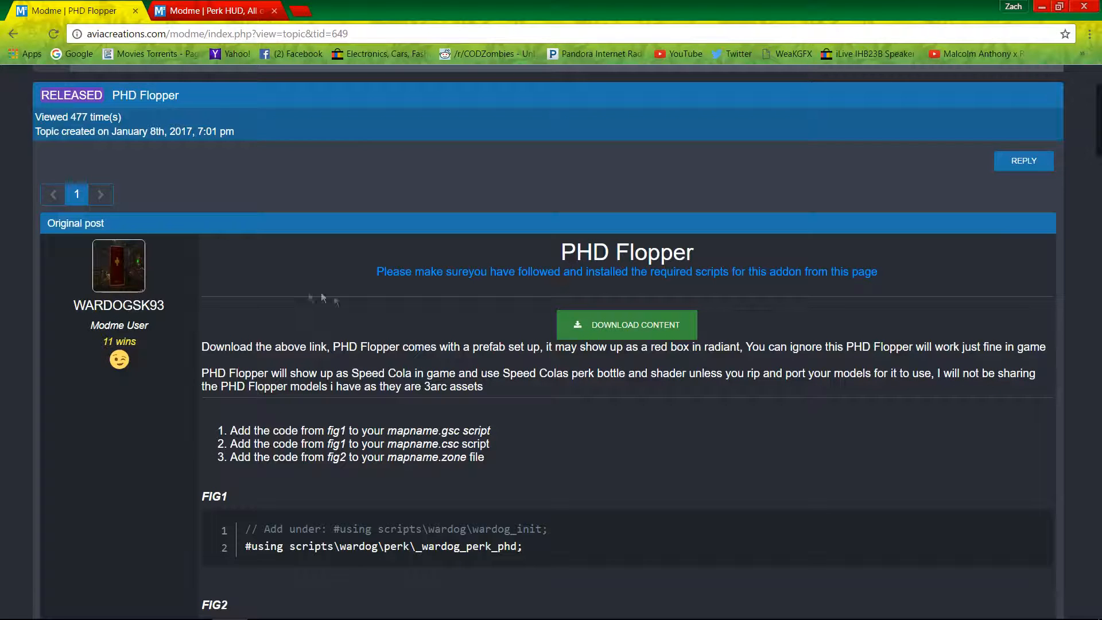
Step: Read the PHD Flopper instructions for adding the fig1 and fig2 code to the mapname.gsc, mapname.csc and mapname.zone files
scroll(363, 321, "down", 1)
left_click_drag(218, 359, 333, 359)
left_click(436, 358)
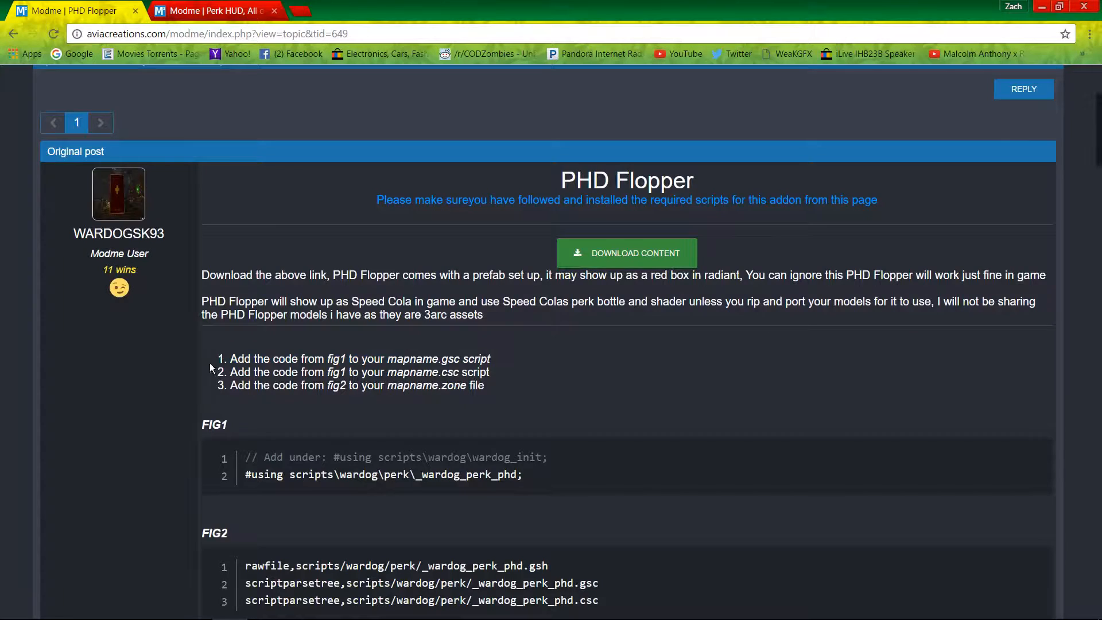
scroll(212, 368, "down", 2)
left_click_drag(231, 216, 466, 217)
left_click(466, 217)
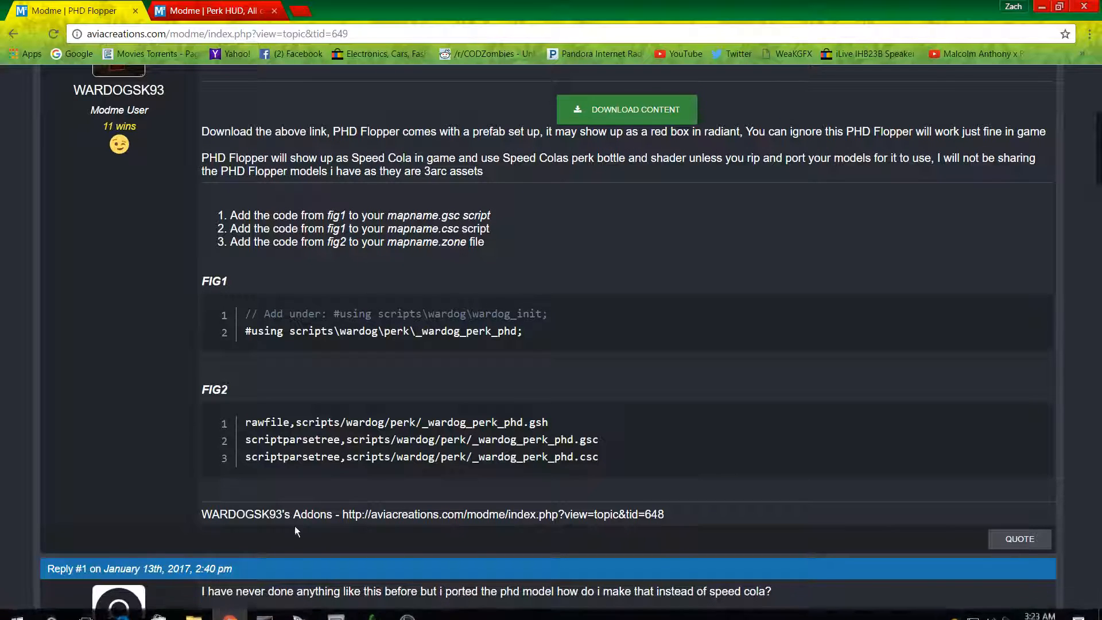
Step: Switch to the Black Ops III Mod Tools Launcher, open the zm_test map's zone file for editing, and minimize it
left_click(299, 615)
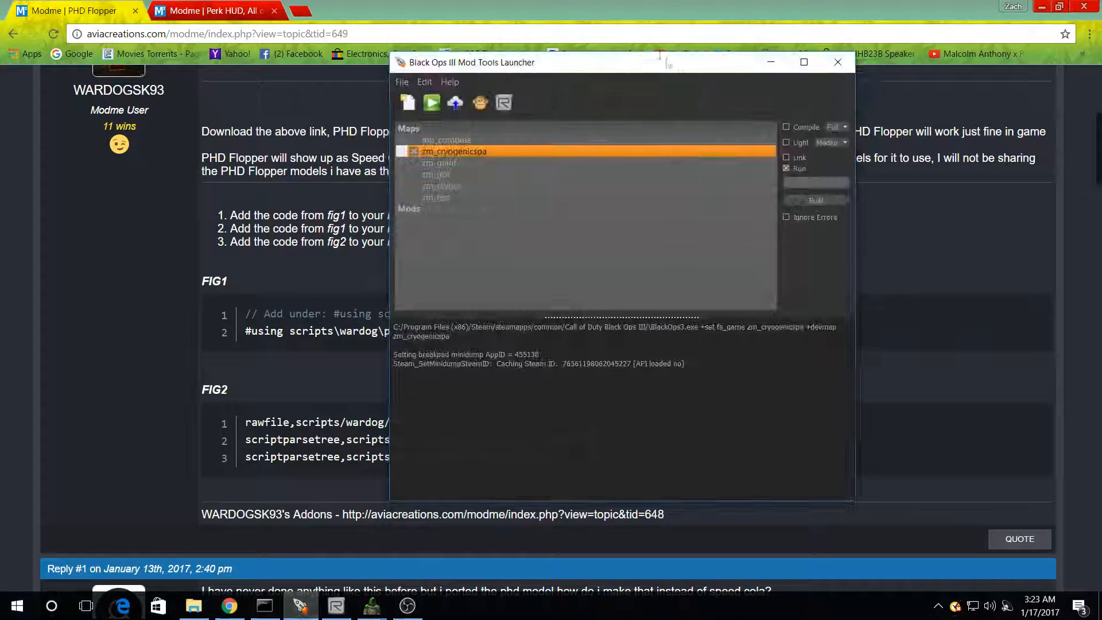
left_click_drag(534, 66, 534, 80)
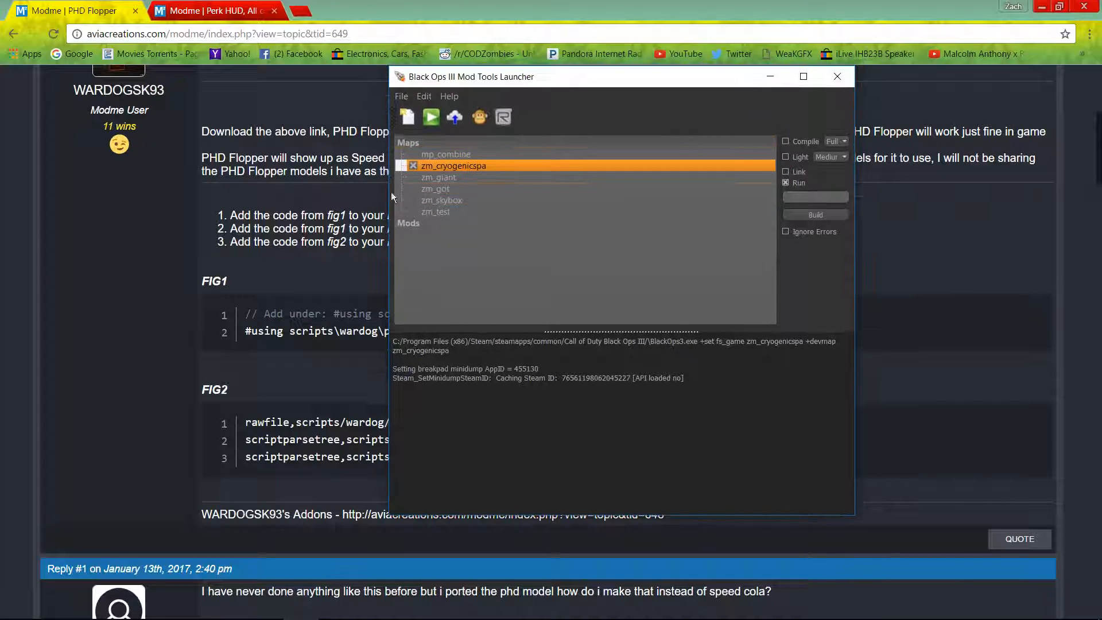
left_click(416, 212)
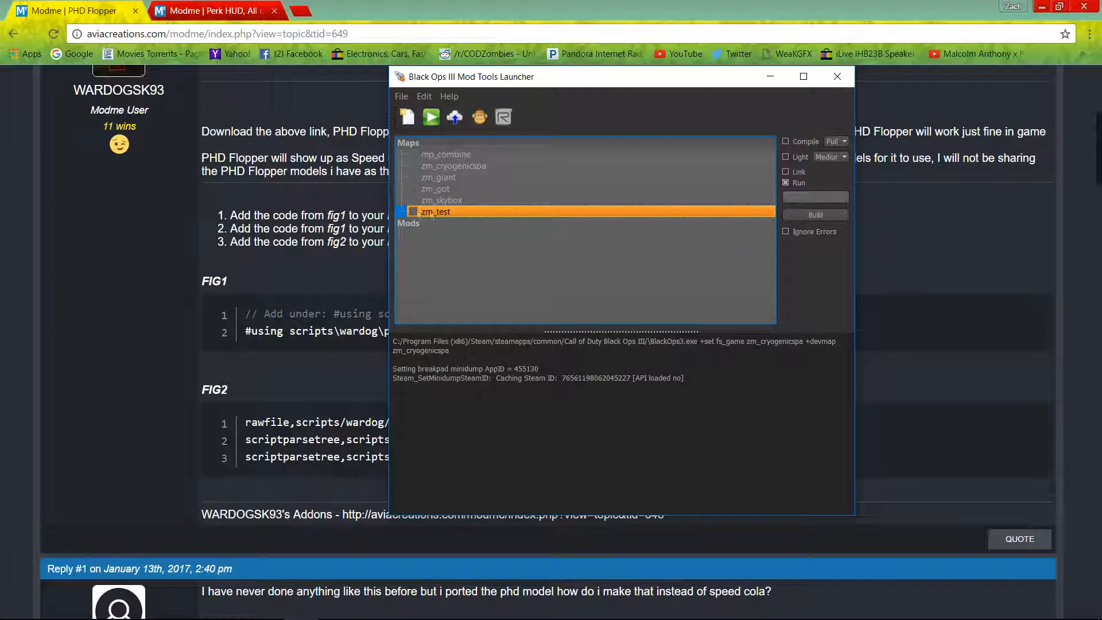
right_click(446, 212)
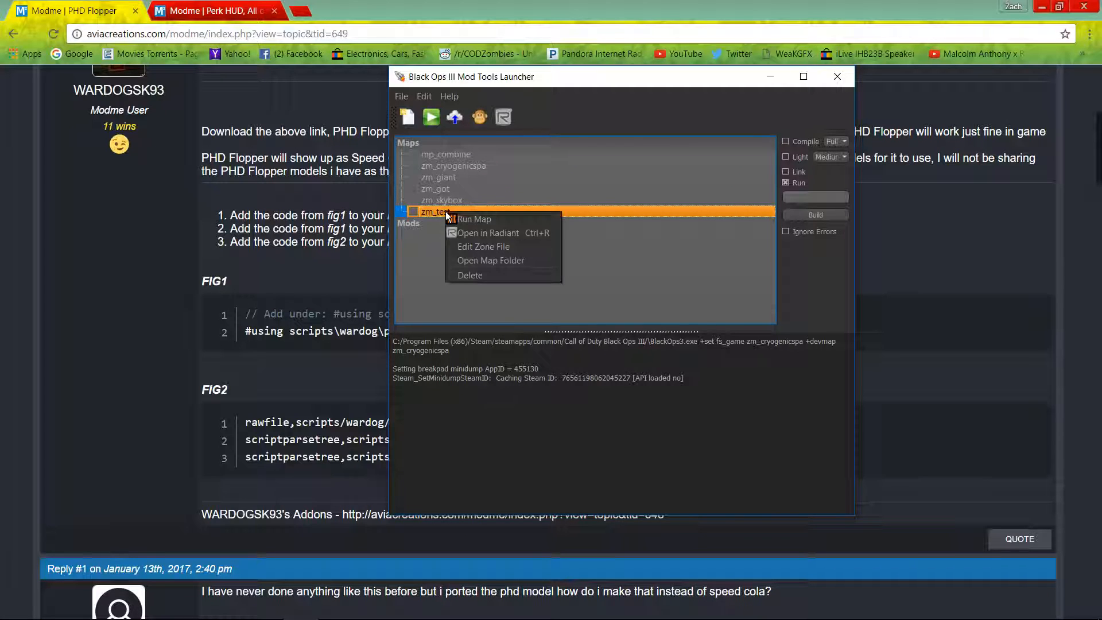
left_click(478, 247)
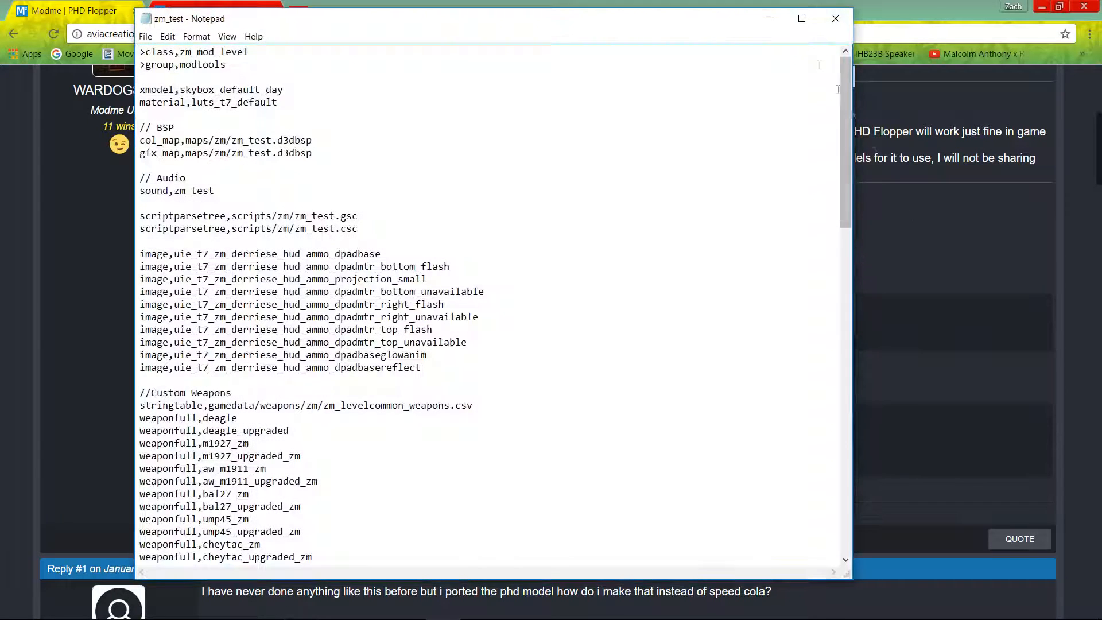
left_click(769, 19)
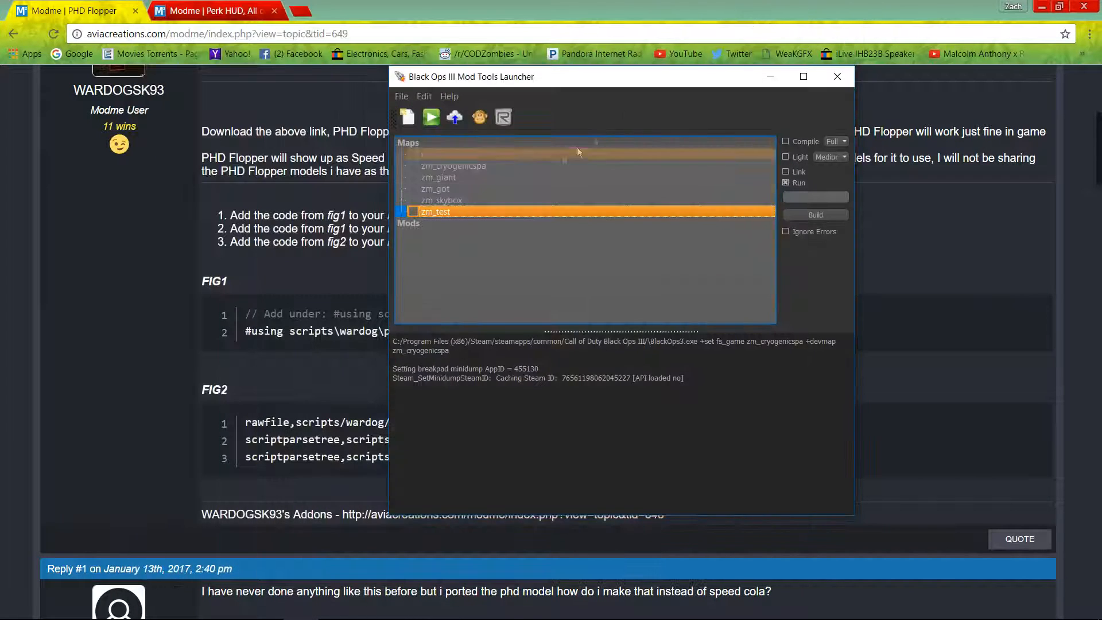
Step: Open the zm_test map folder from the launcher and go to the usermaps folder under Call of Duty Black Ops III
right_click(443, 215)
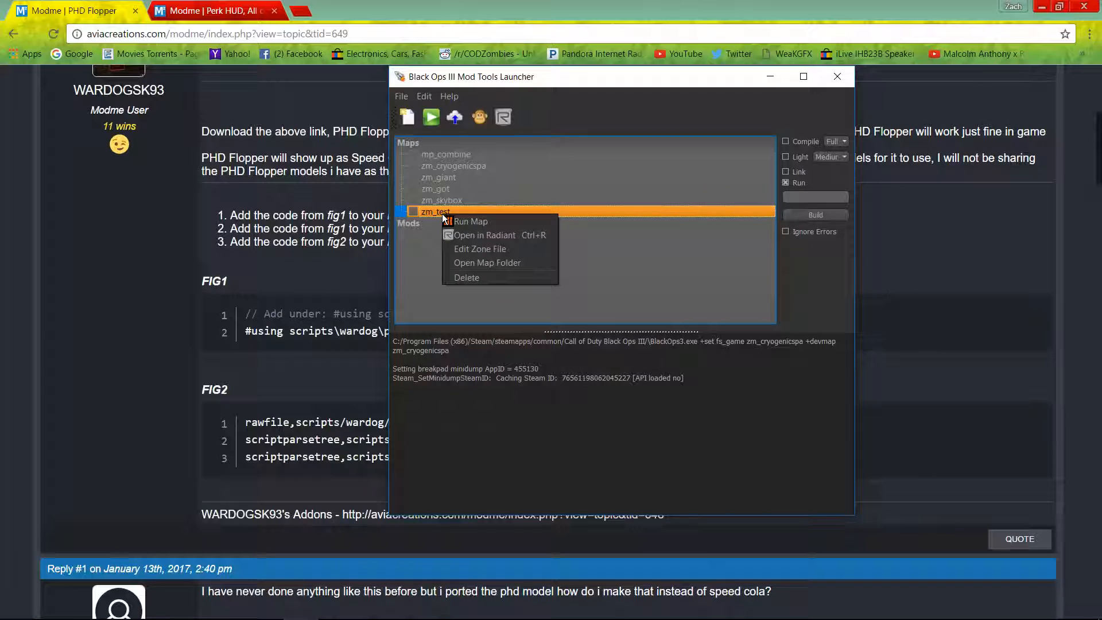
left_click(524, 265)
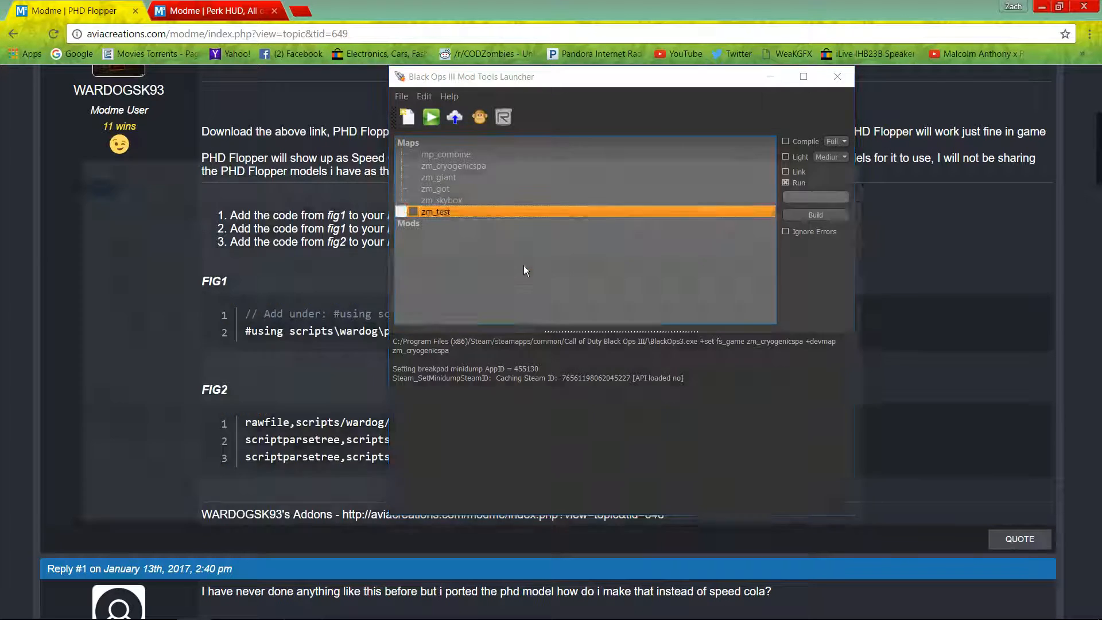
left_click(528, 203)
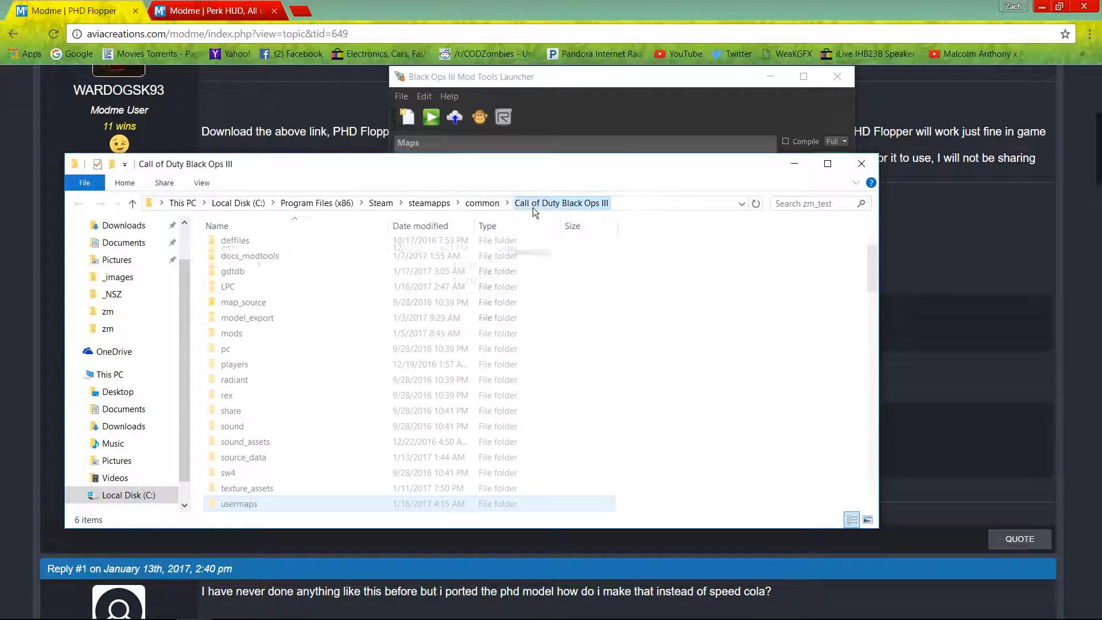
left_click(689, 278)
scroll(307, 389, "down", 2)
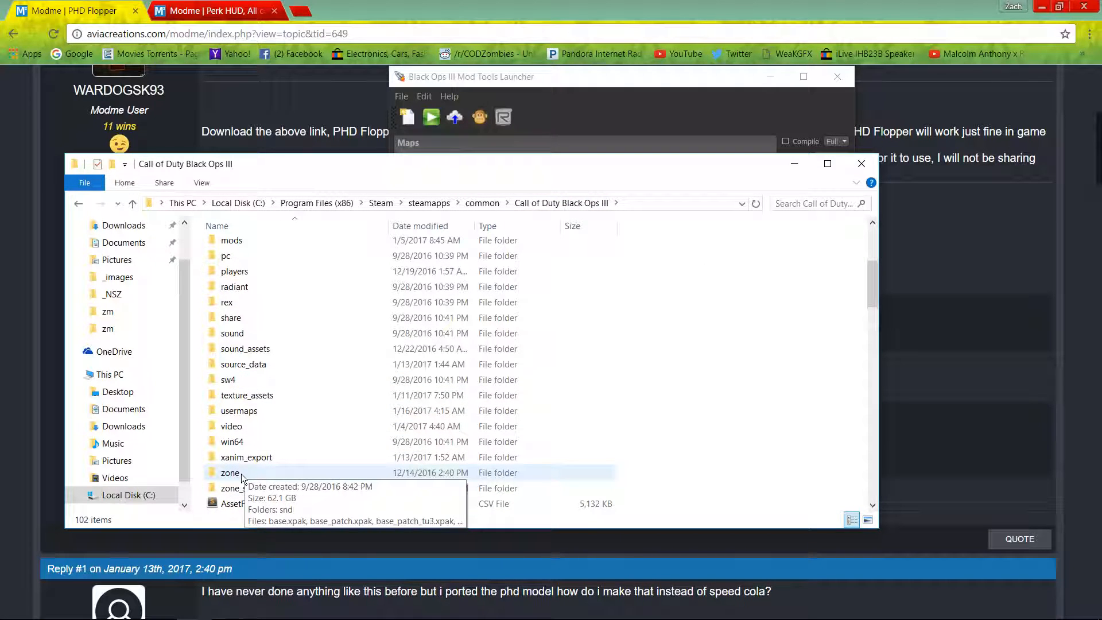
double_click(239, 411)
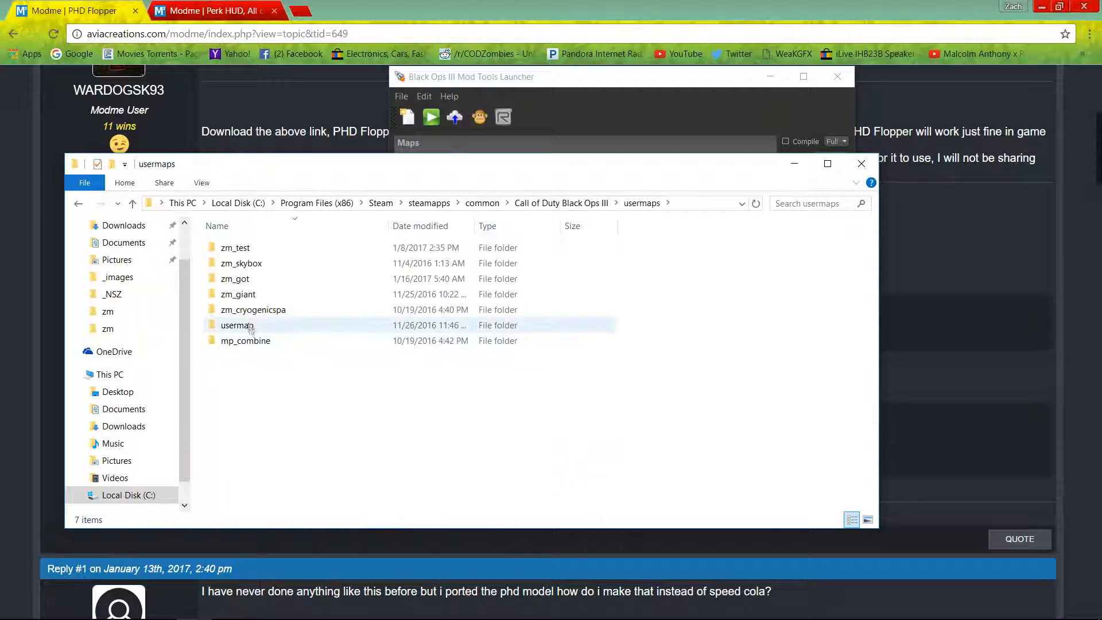
Step: Go to the scripts\zm folder inside the zm_test map folder
left_click(253, 311)
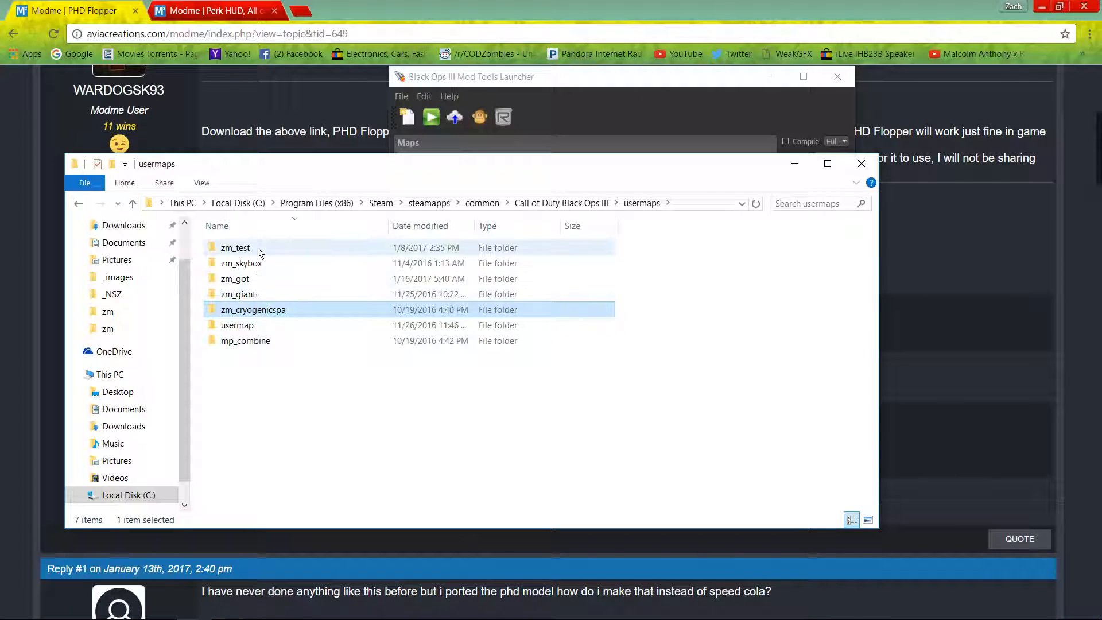
left_click(258, 248)
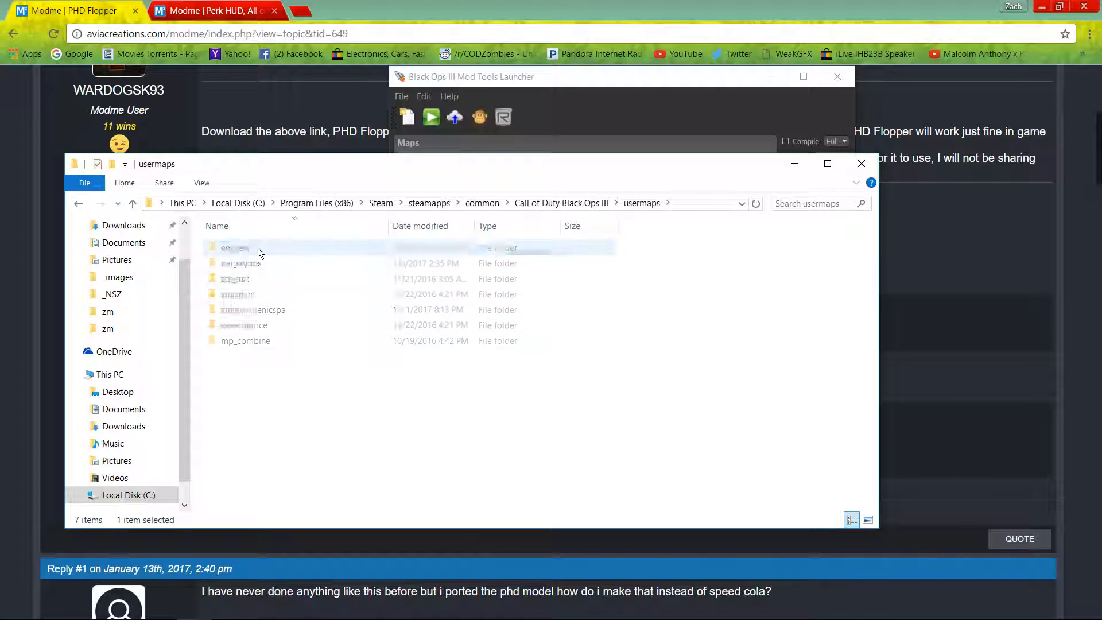
double_click(253, 279)
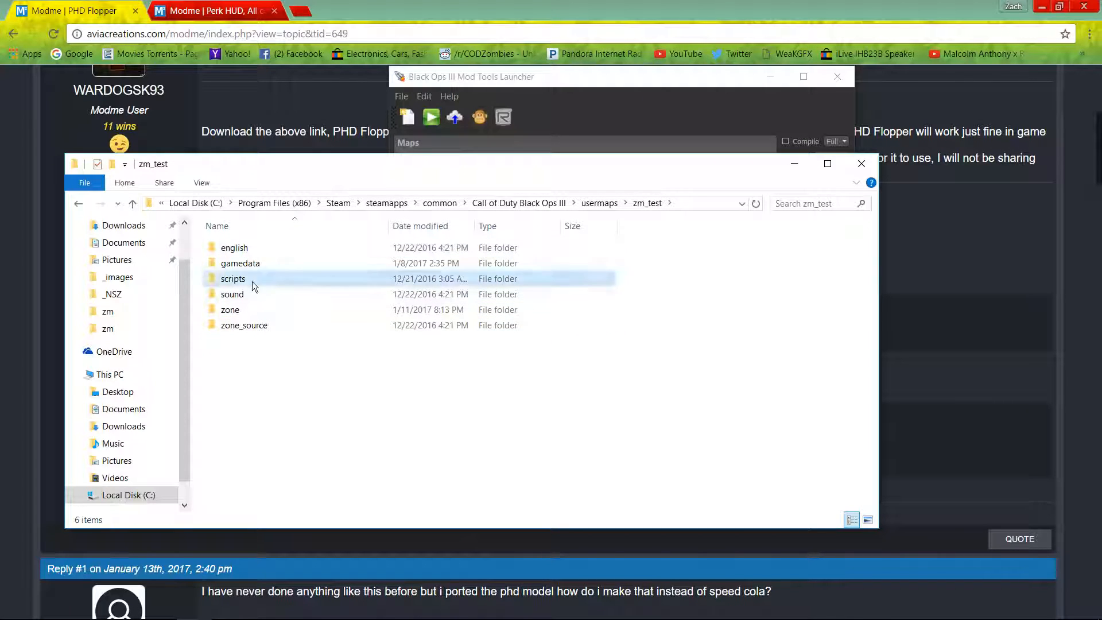
double_click(243, 256)
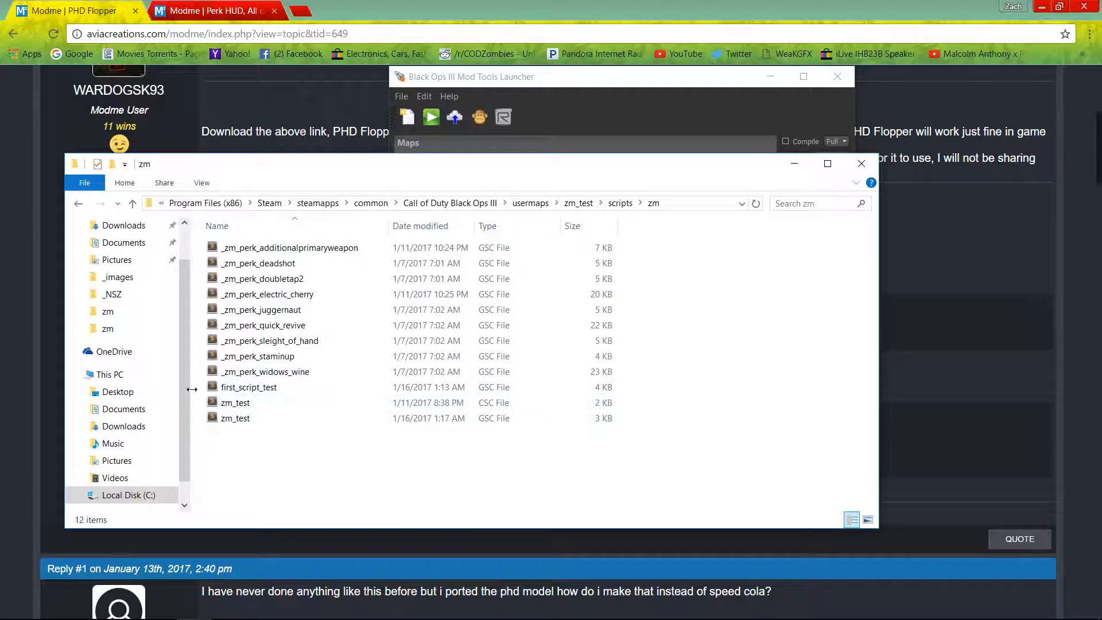
Step: Look over the perk GSC files and open the zm_test CSC script in Sublime Text
left_click_drag(197, 386, 343, 247)
left_click_drag(196, 244, 245, 332)
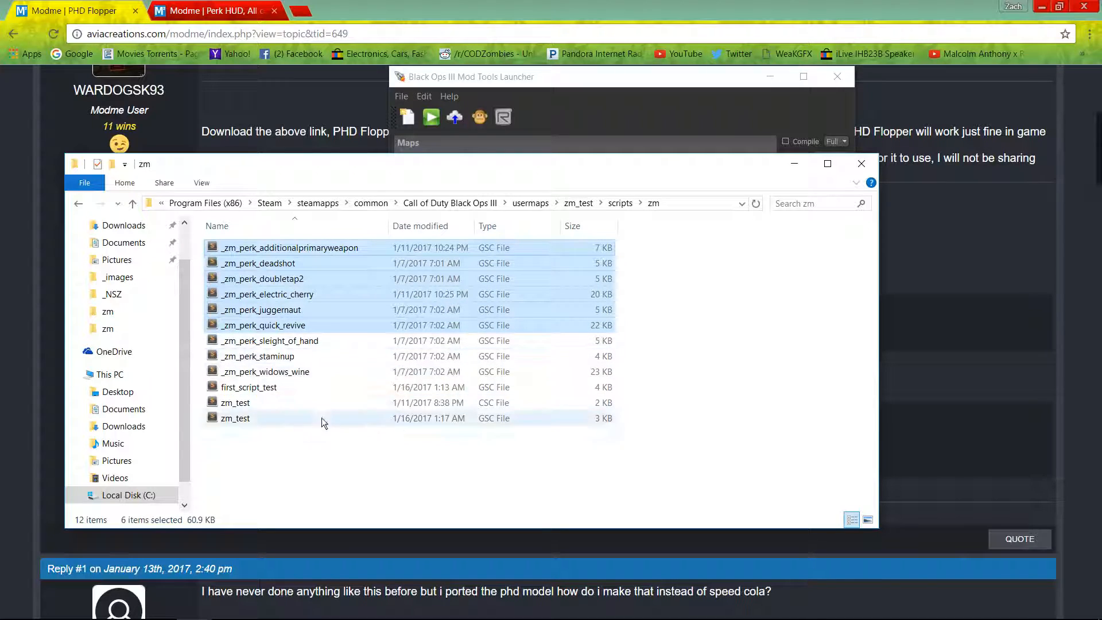
left_click(254, 463)
left_click(295, 407)
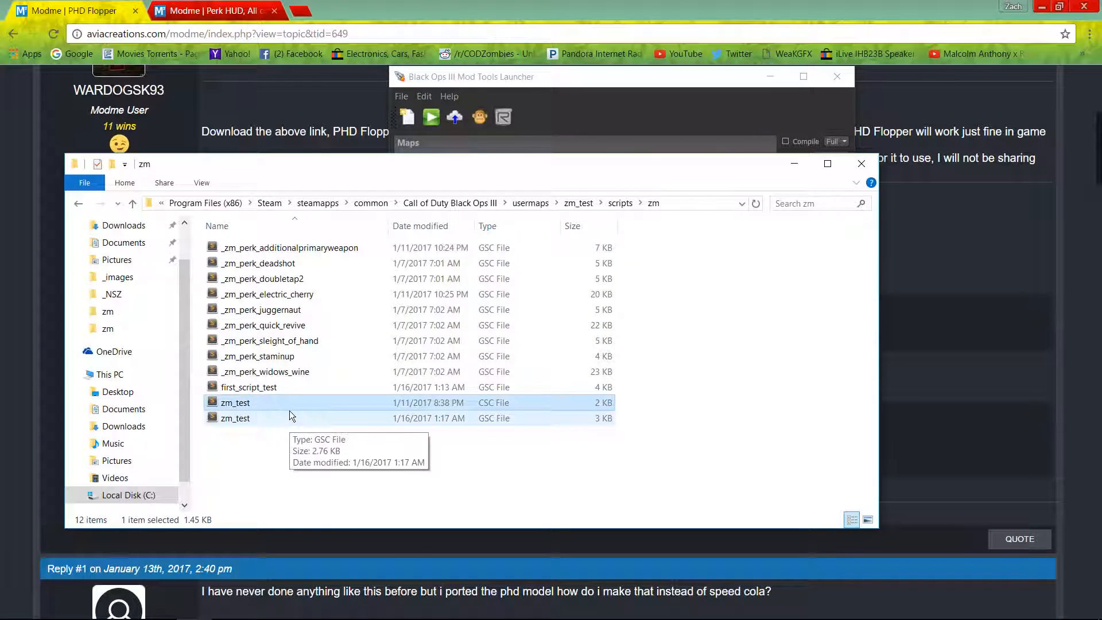
mouse_move(363, 616)
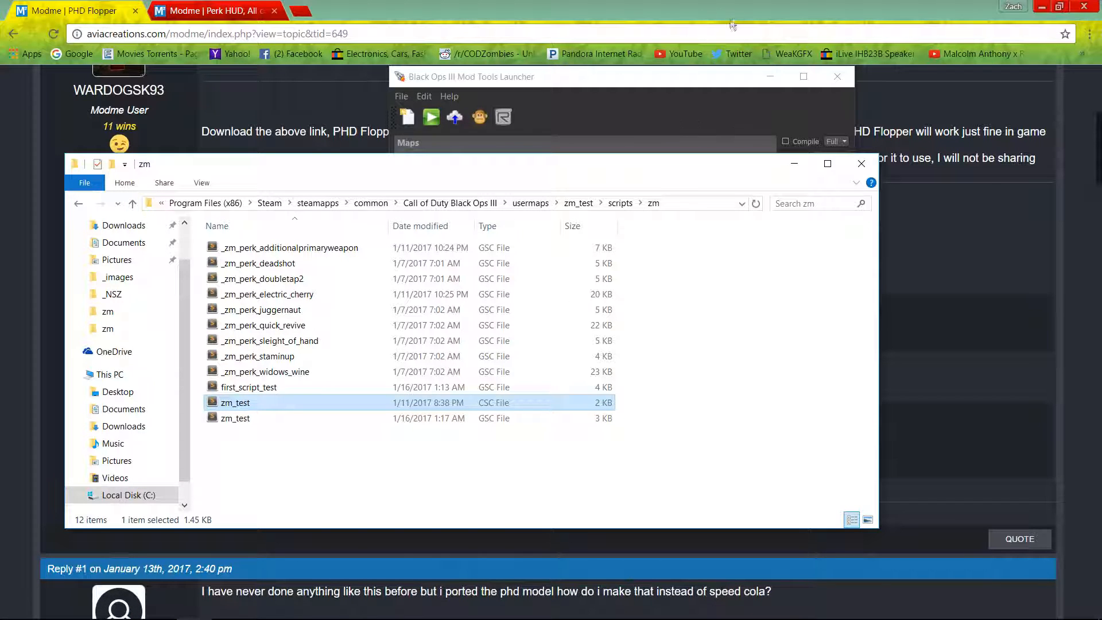
key("Return")
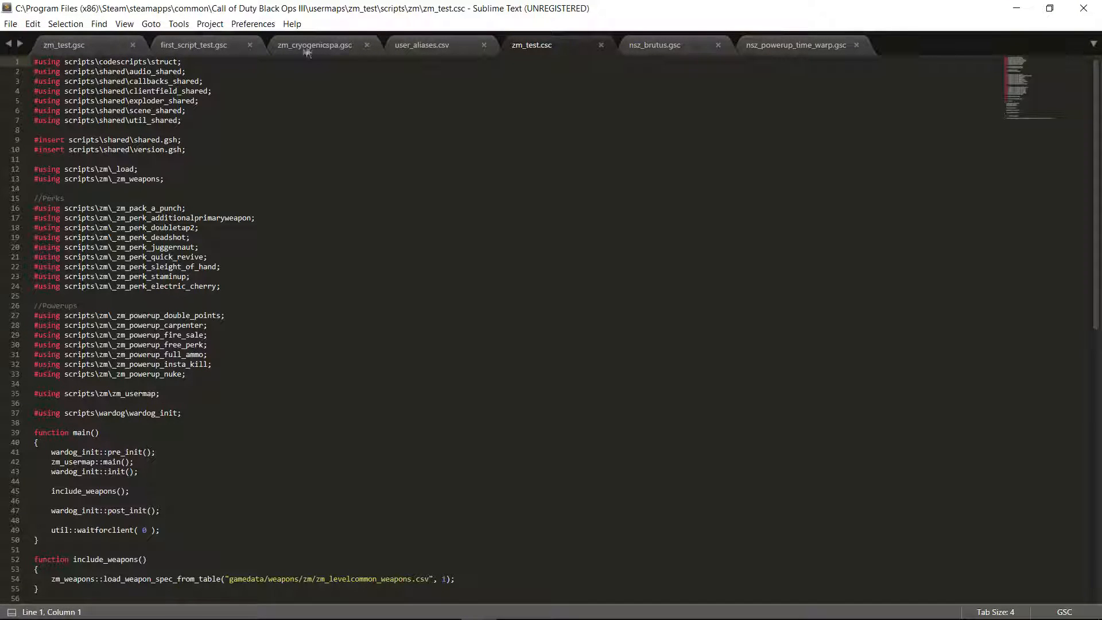
Step: Close every open file except zm_test.gsc and zm_test.csc
left_click(250, 45)
left_click(250, 44)
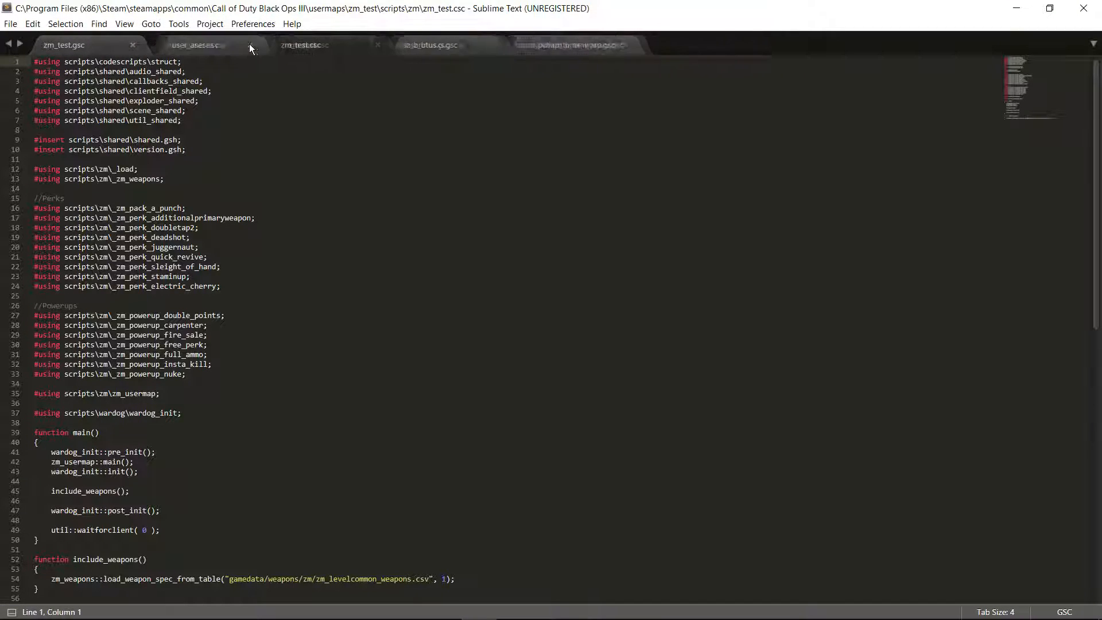
left_click(249, 45)
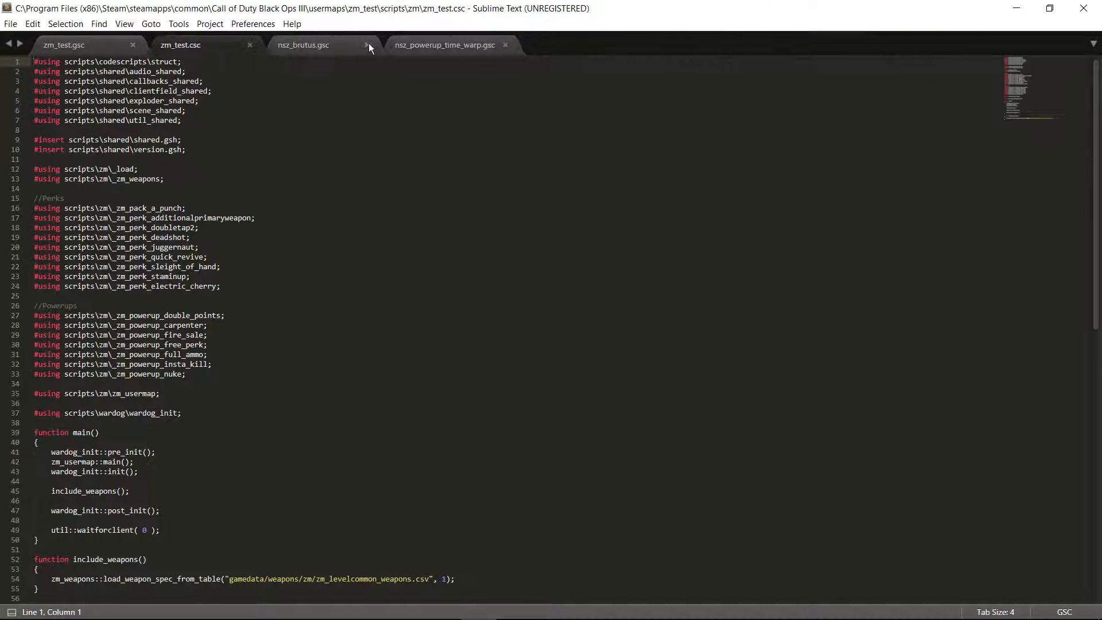
left_click(368, 44)
left_click(388, 44)
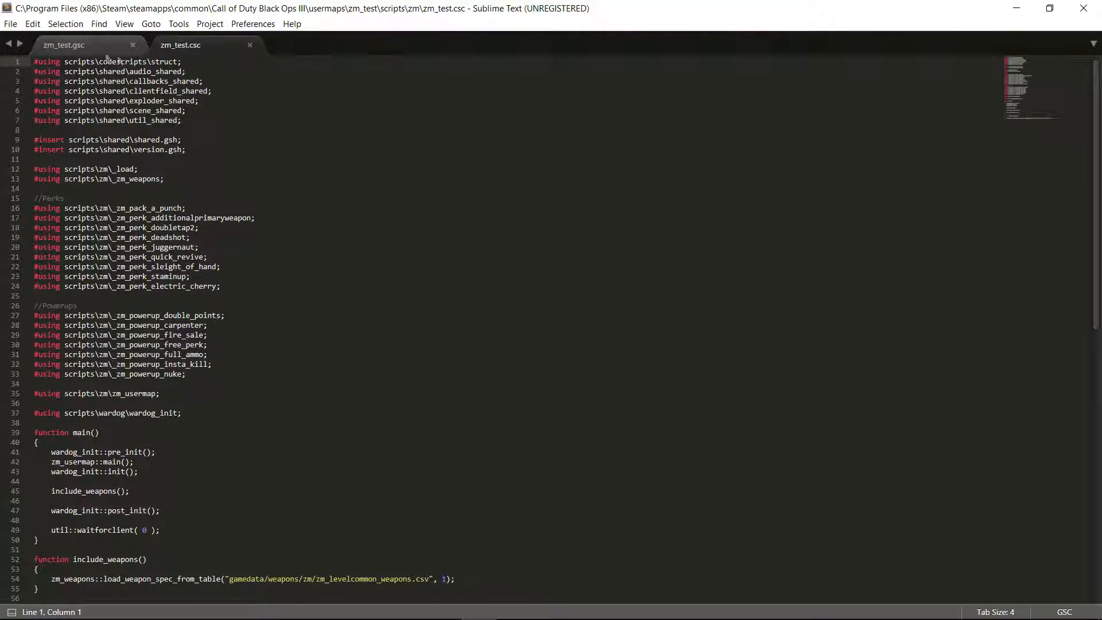
Step: Bring up the #using lines in zm_test.gsc, and copy the fig1 _wardog_perk_phd line from the PHD Flopper topic in Chrome
left_click(83, 46)
scroll(230, 322, "down", 2)
scroll(230, 321, "up", 5)
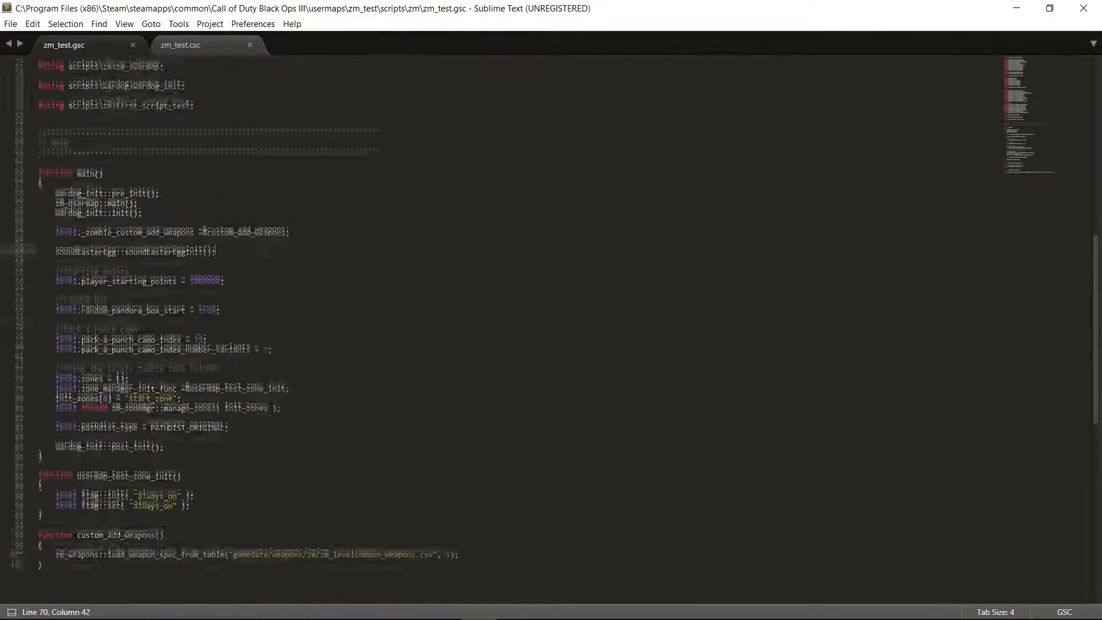
mouse_move(221, 608)
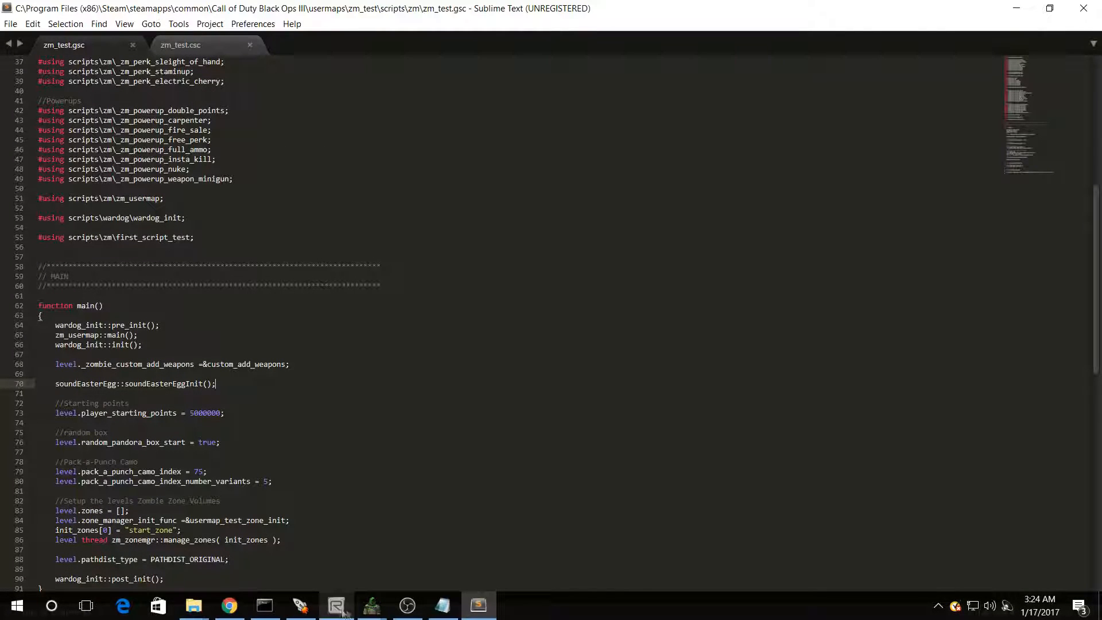
left_click(229, 606)
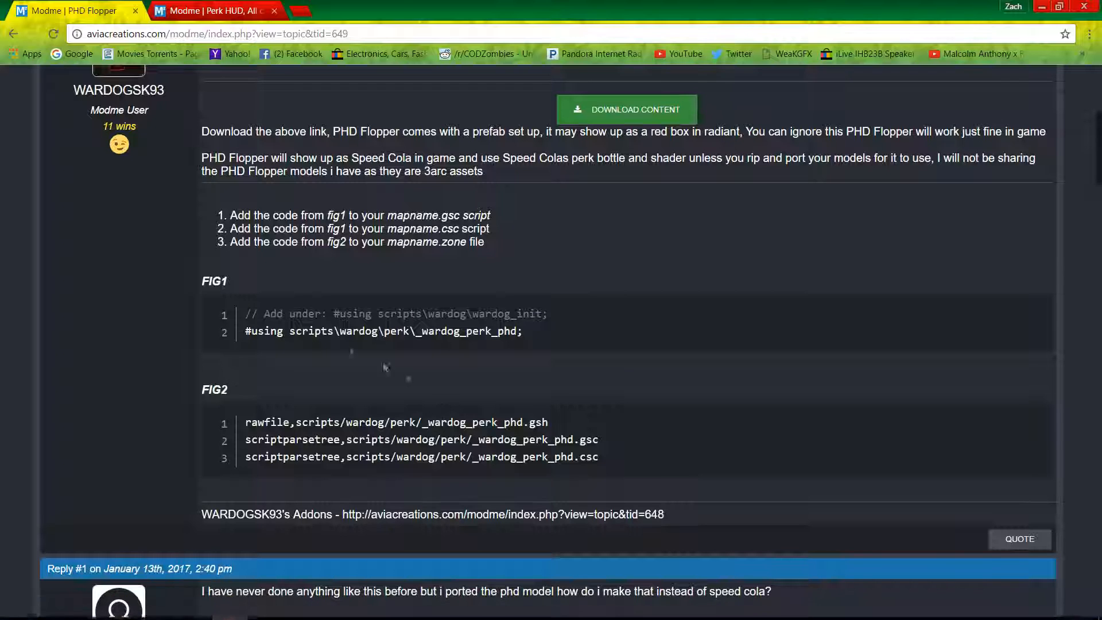
left_click_drag(247, 331, 531, 337)
key("ctrl+c")
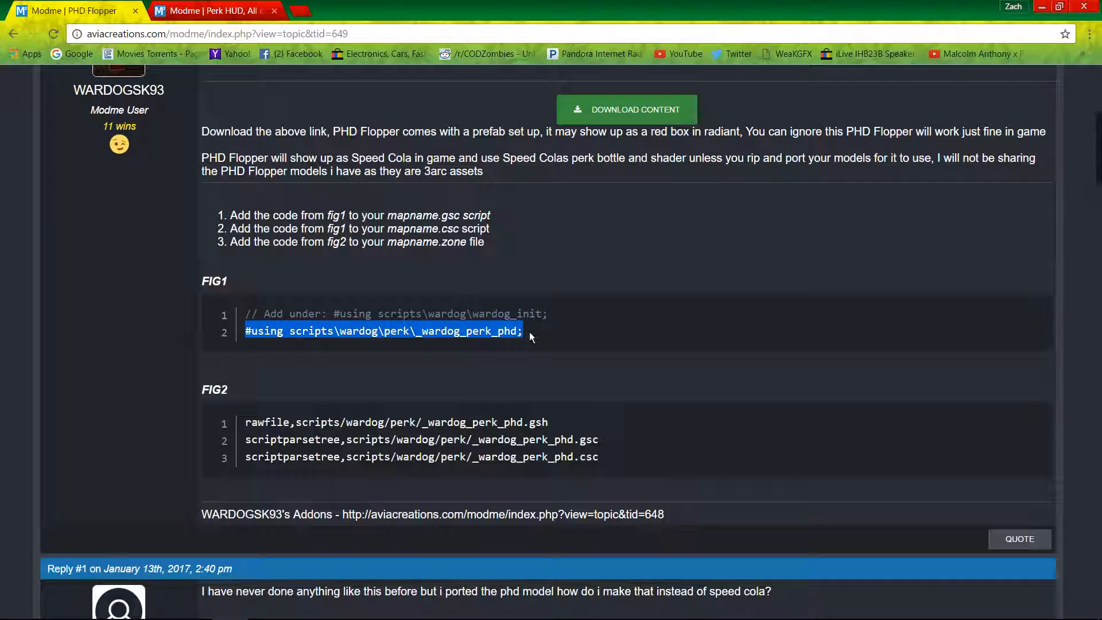
Step: Paste #using scripts\wardog\perk\_wardog_perk_phd; below the wardog_init line in zm_test.gsc in Sublime Text and save the file
mouse_move(476, 610)
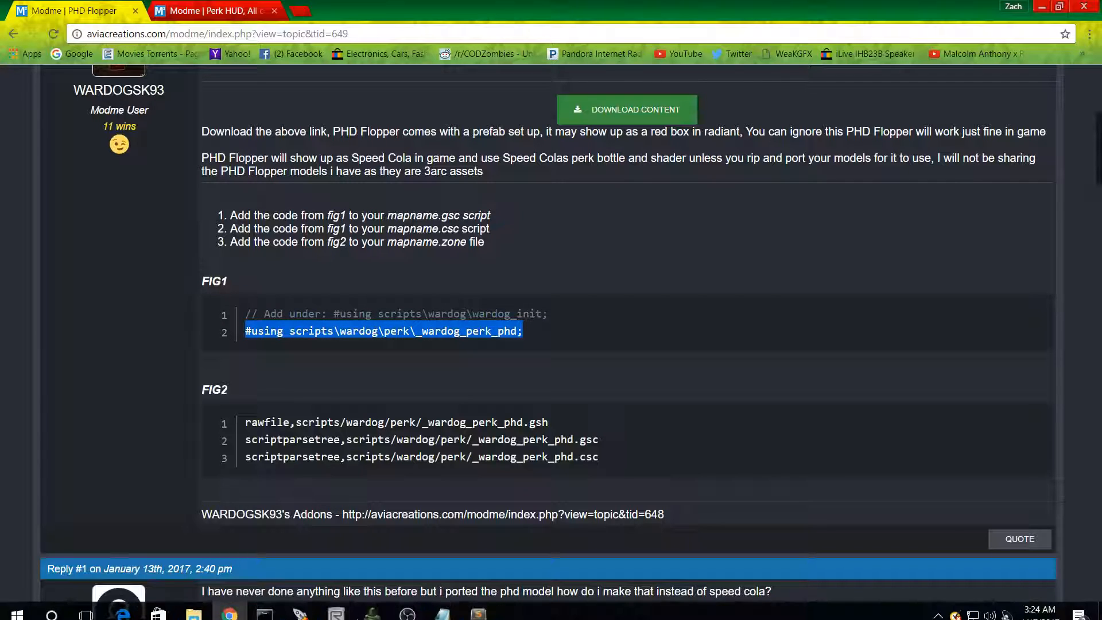
left_click(477, 606)
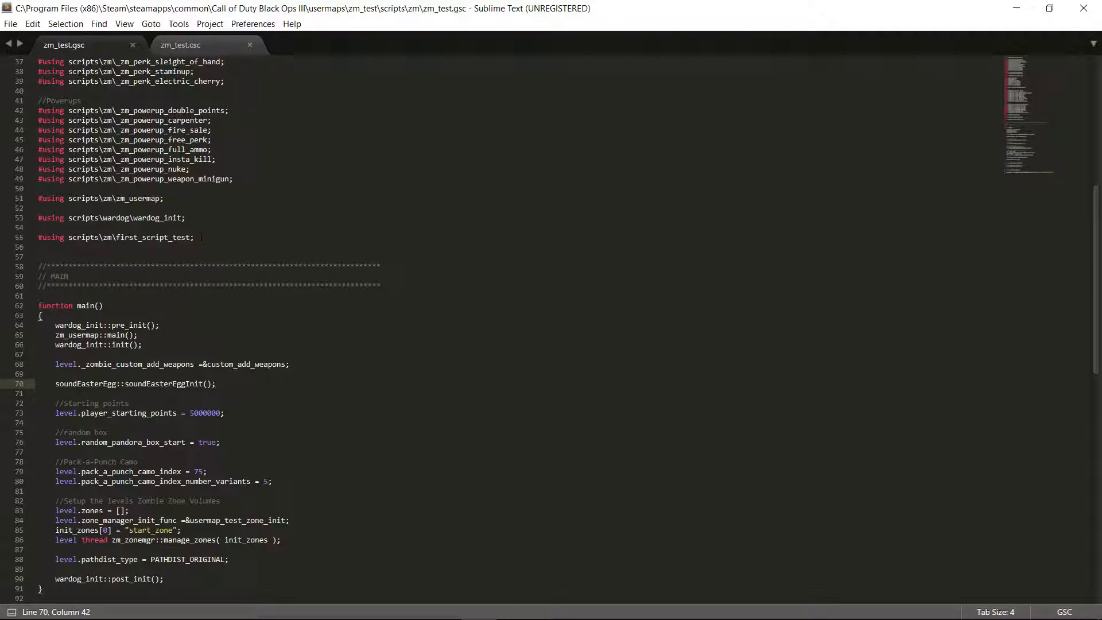
left_click(190, 218)
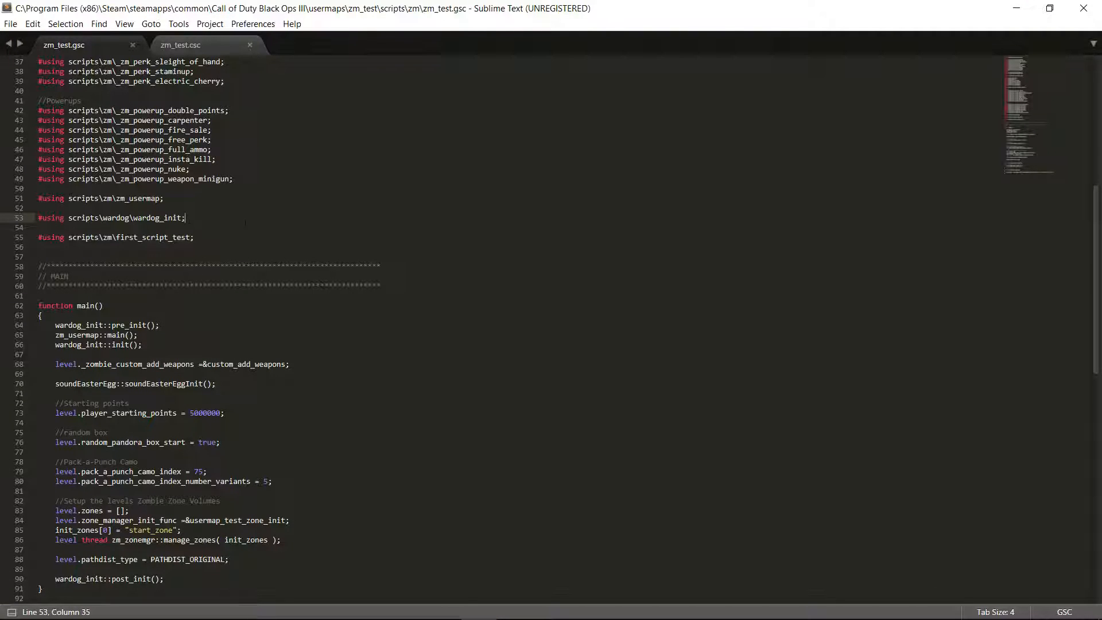
key("Return")
key("Return")
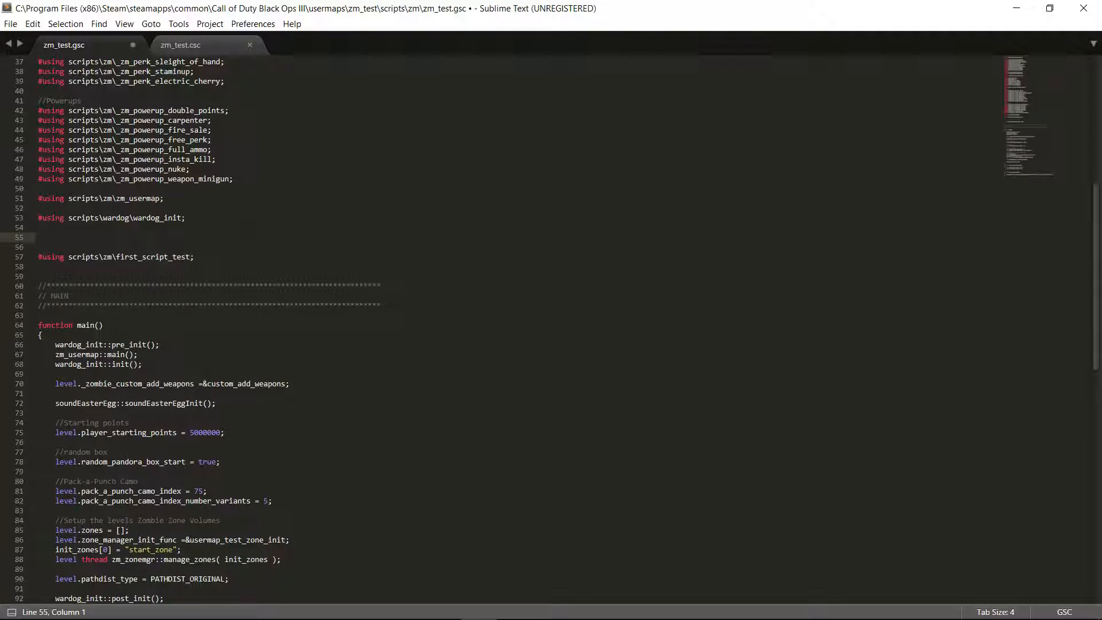
key("ctrl+v")
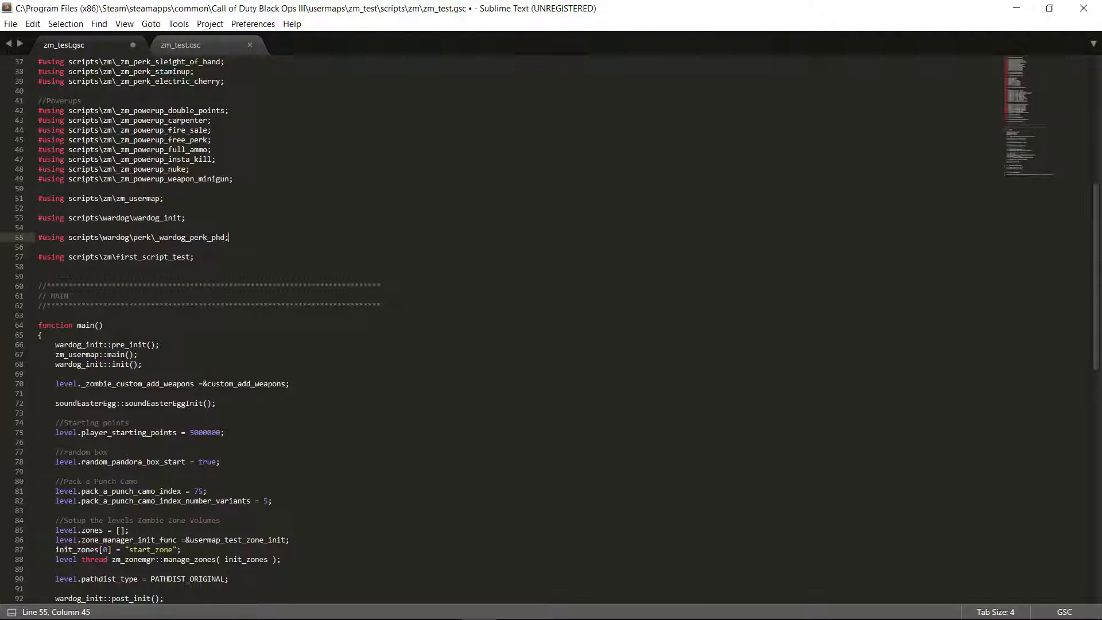
key("ctrl+s")
Step: Add the copied _wardog_perk_phd #using line below the wardog_init line in zm_test.csc, separated by a blank line
left_click(205, 45)
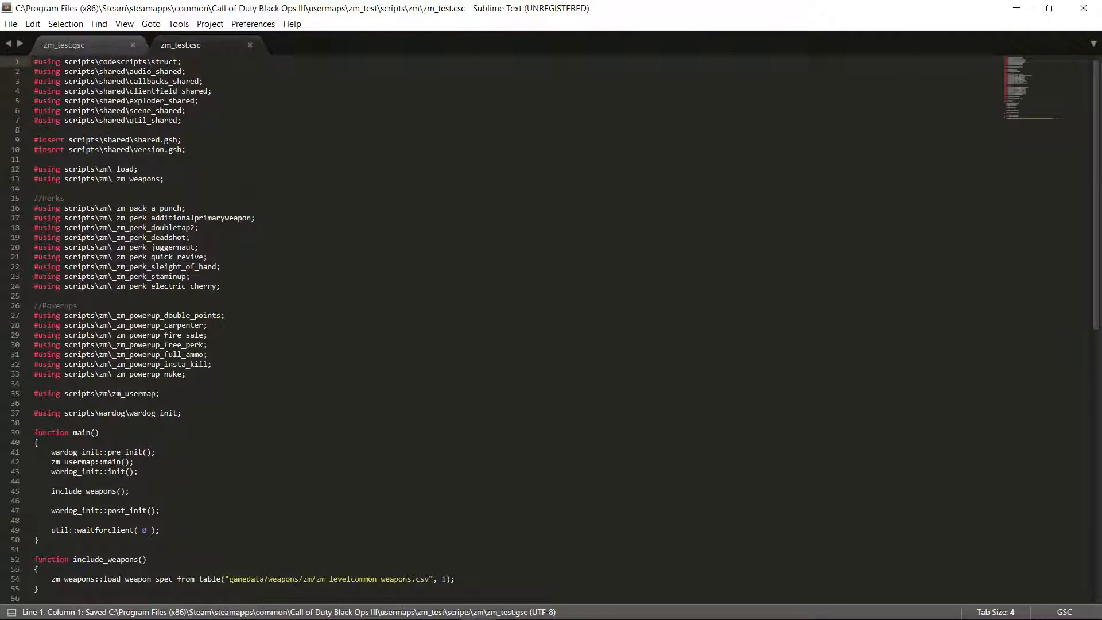
scroll(550, 328, "down", 1)
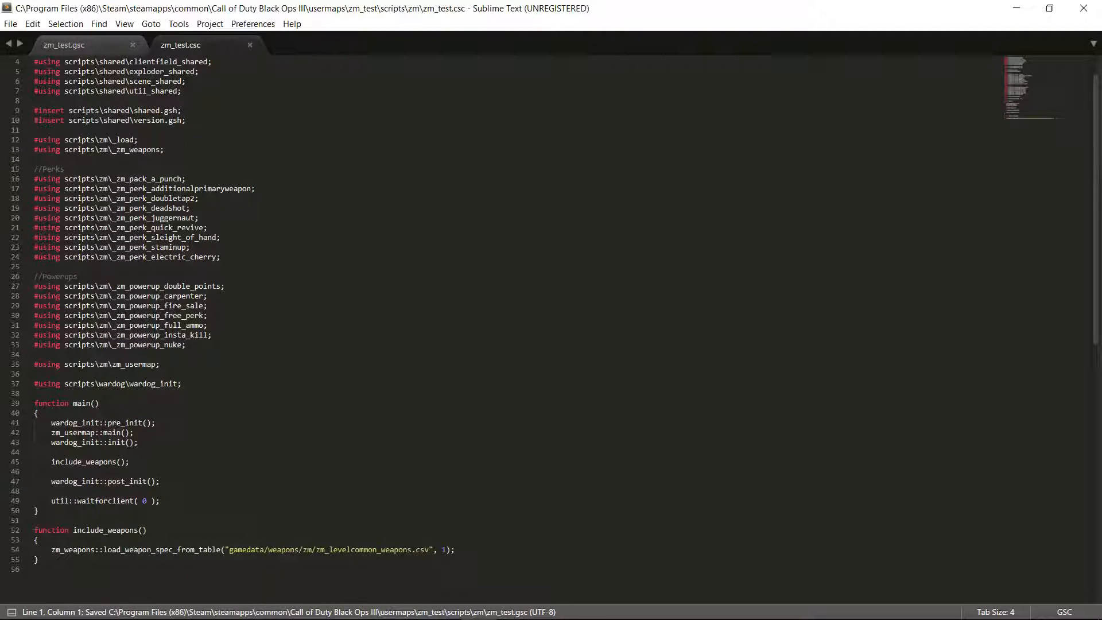
left_click(187, 383)
key("Return")
key("Return")
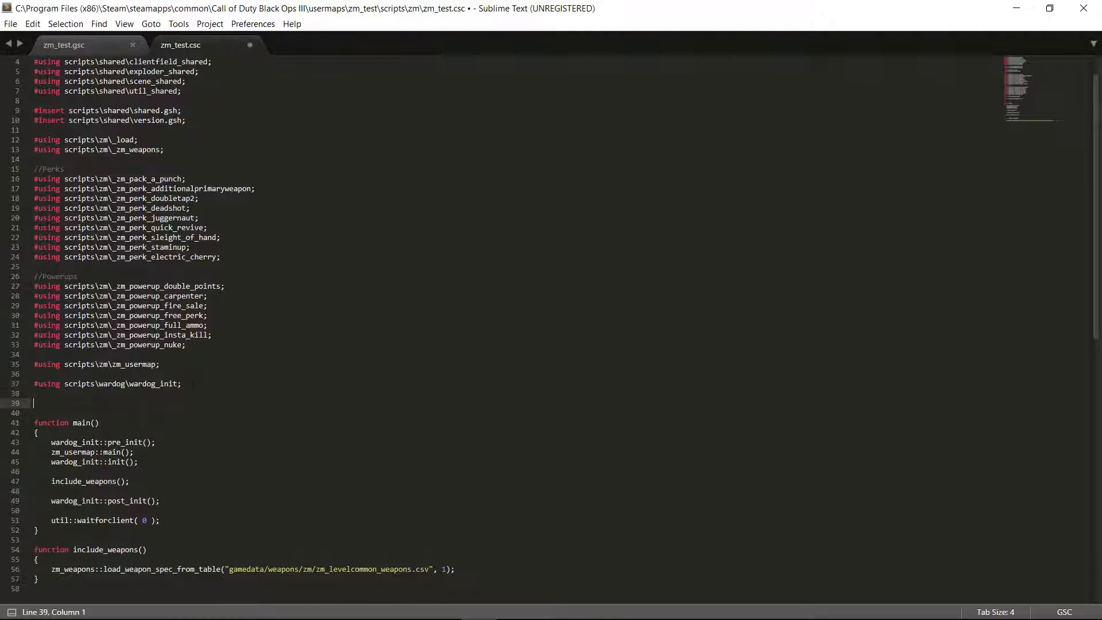
key("ctrl+v")
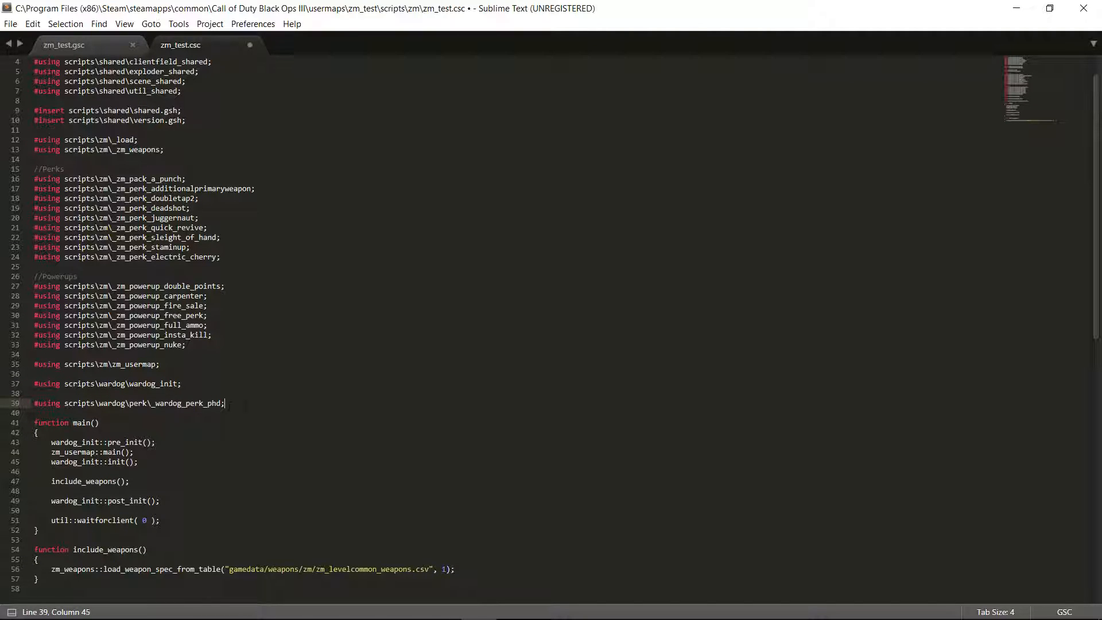
Step: Save zm_test.csc, and copy the three fig2 _wardog_perk_phd lines from the PHD Flopper topic in Chrome
key("ctrl+s")
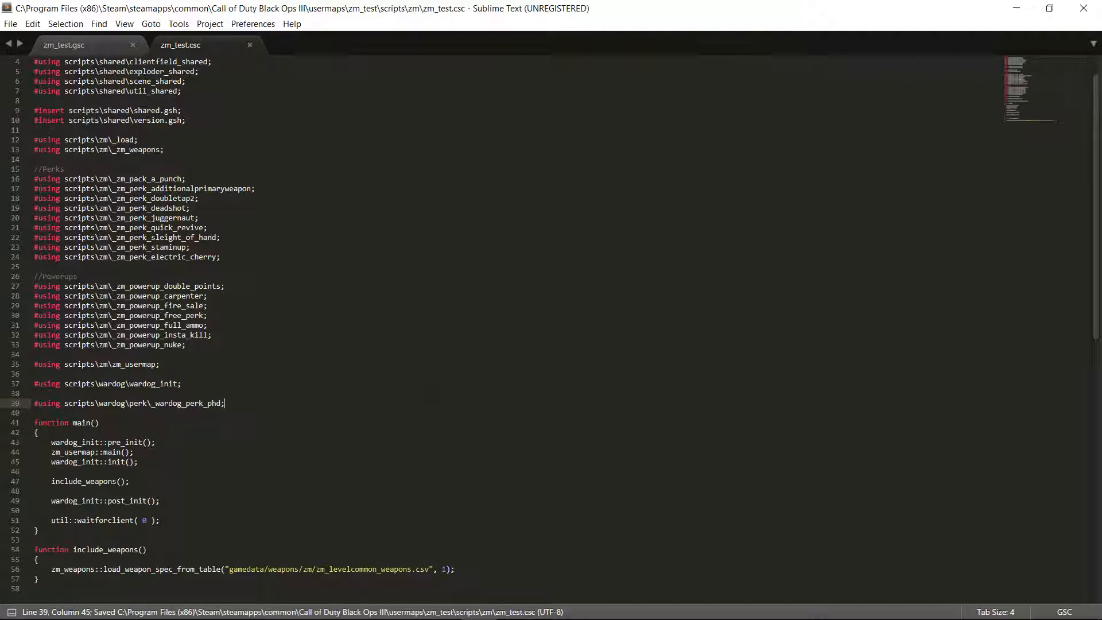
left_click(1017, 8)
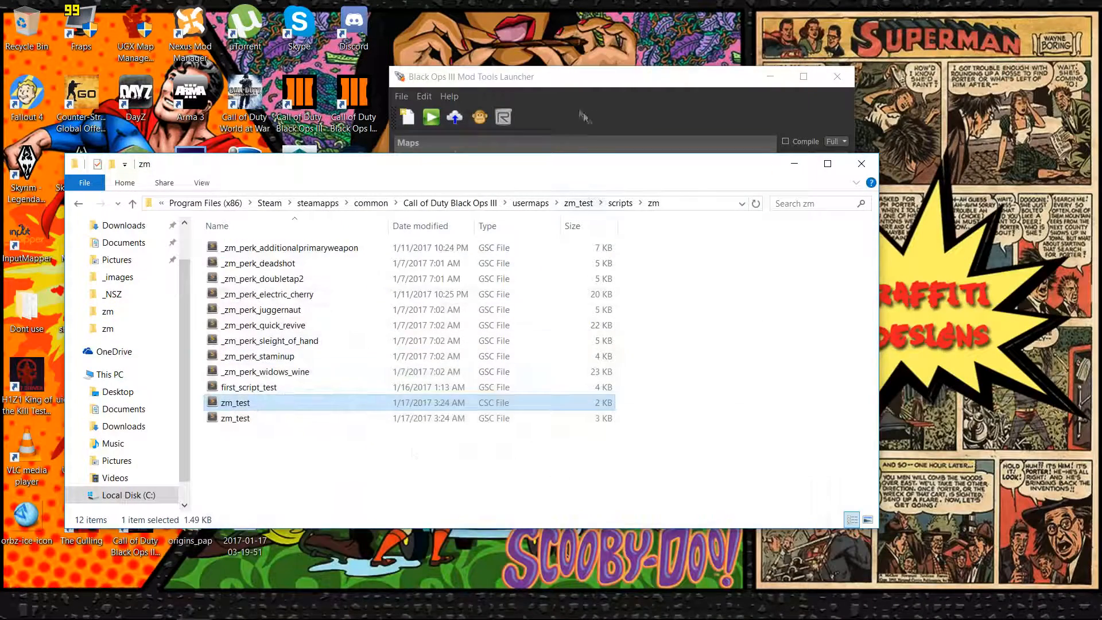
key("super")
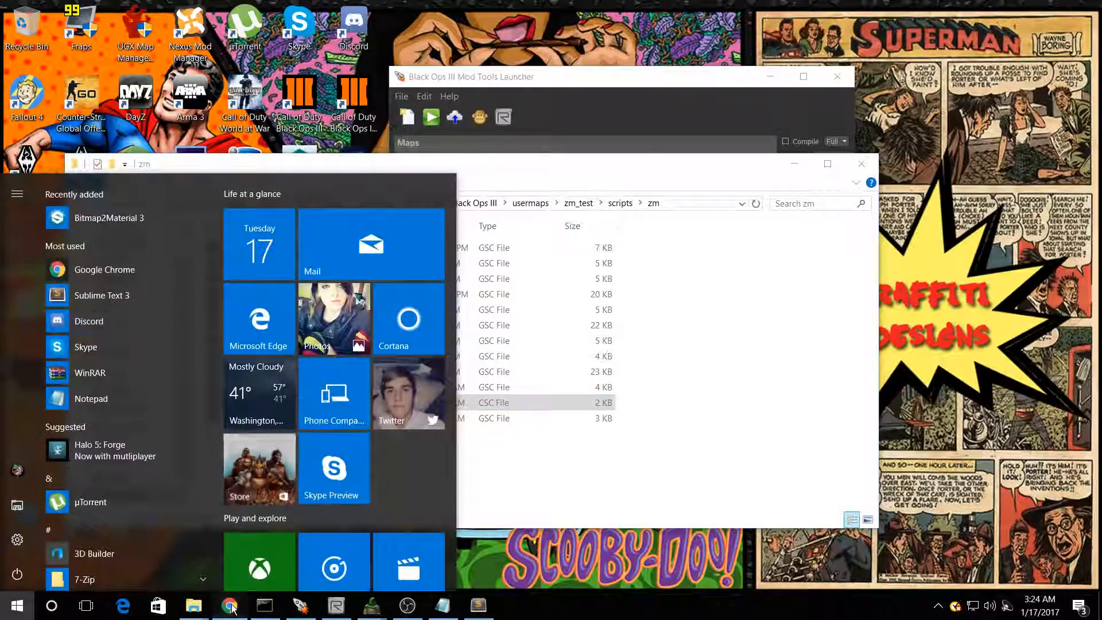
left_click(229, 606)
left_click_drag(245, 426, 607, 462)
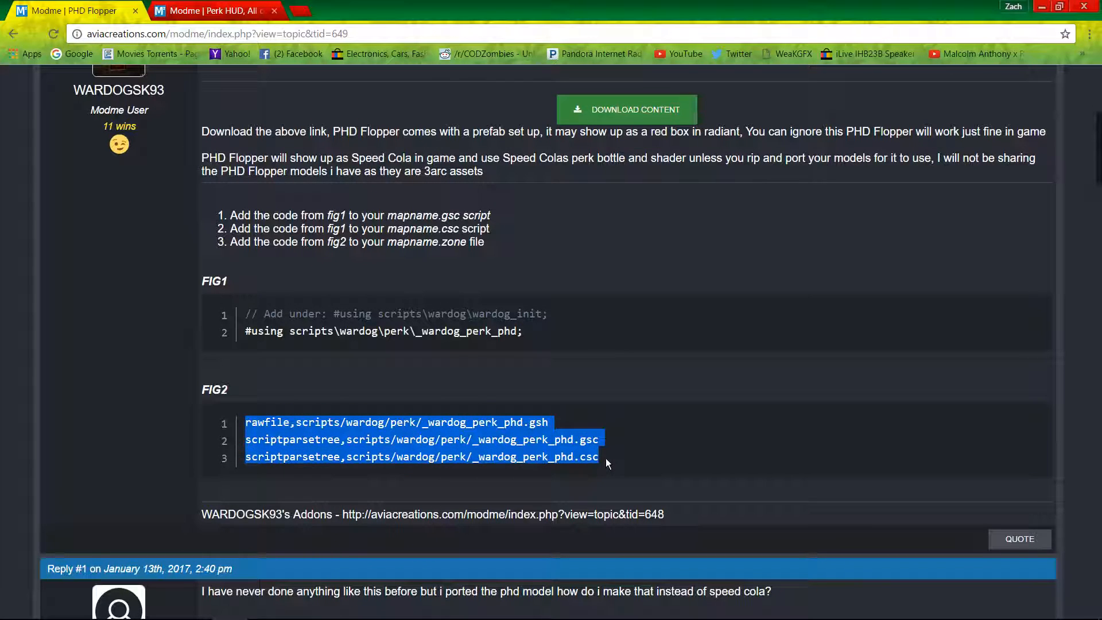
left_click(249, 420)
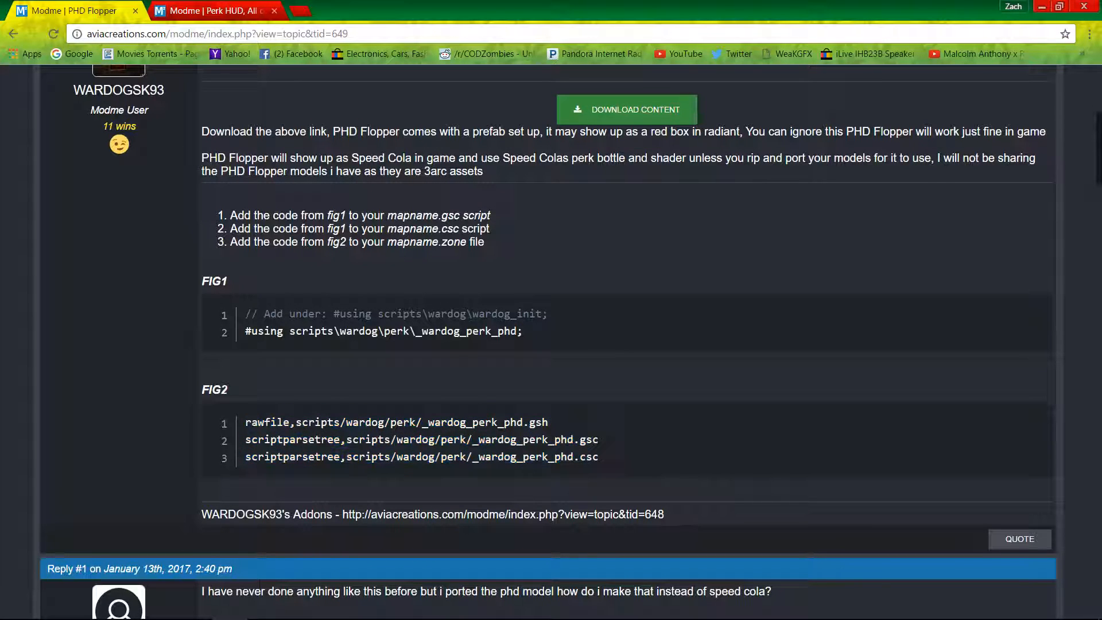
left_click_drag(246, 422, 615, 470)
key("ctrl+c")
left_click(616, 469)
left_click(1038, 7)
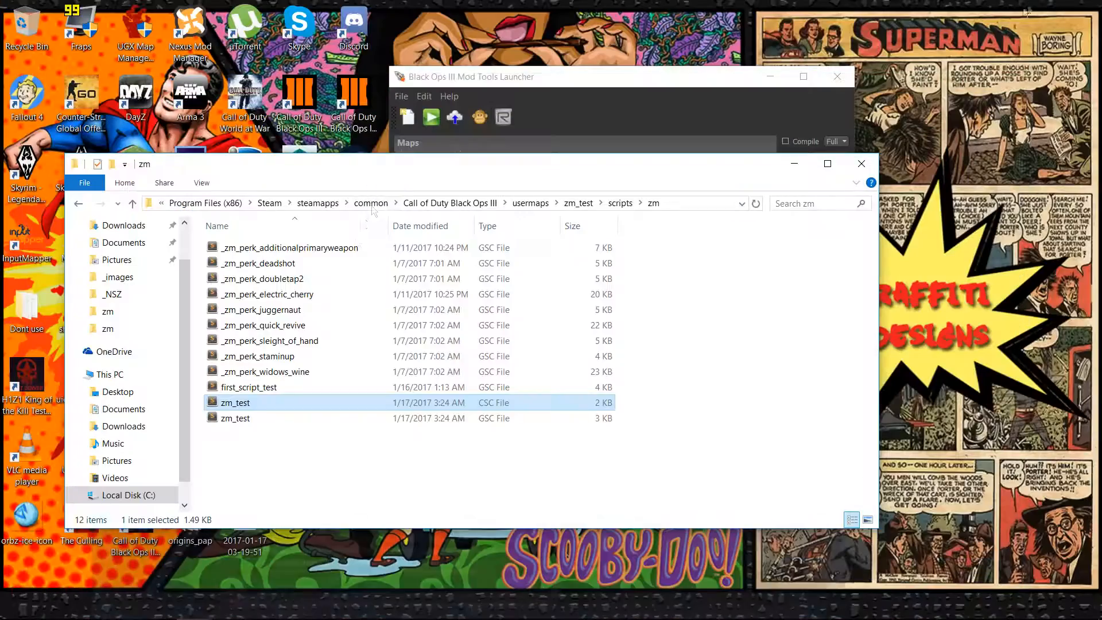
Step: Paste the copied fig2 lines below the //EC block at the end of the zm_test zone file in Notepad and close it
mouse_move(414, 614)
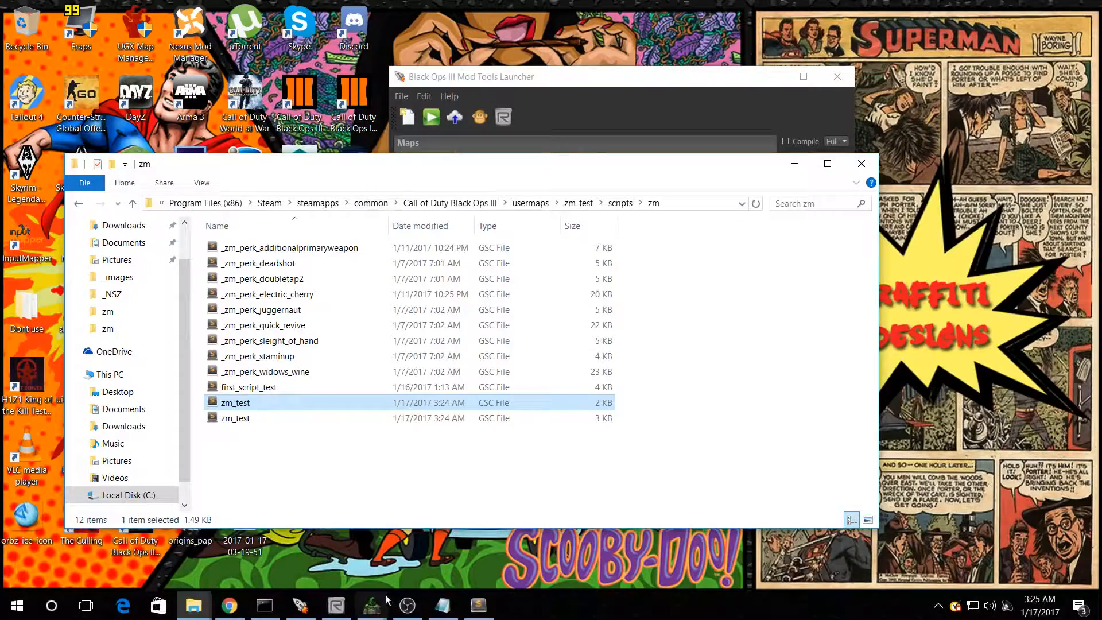
left_click(445, 606)
scroll(310, 480, "down", 20)
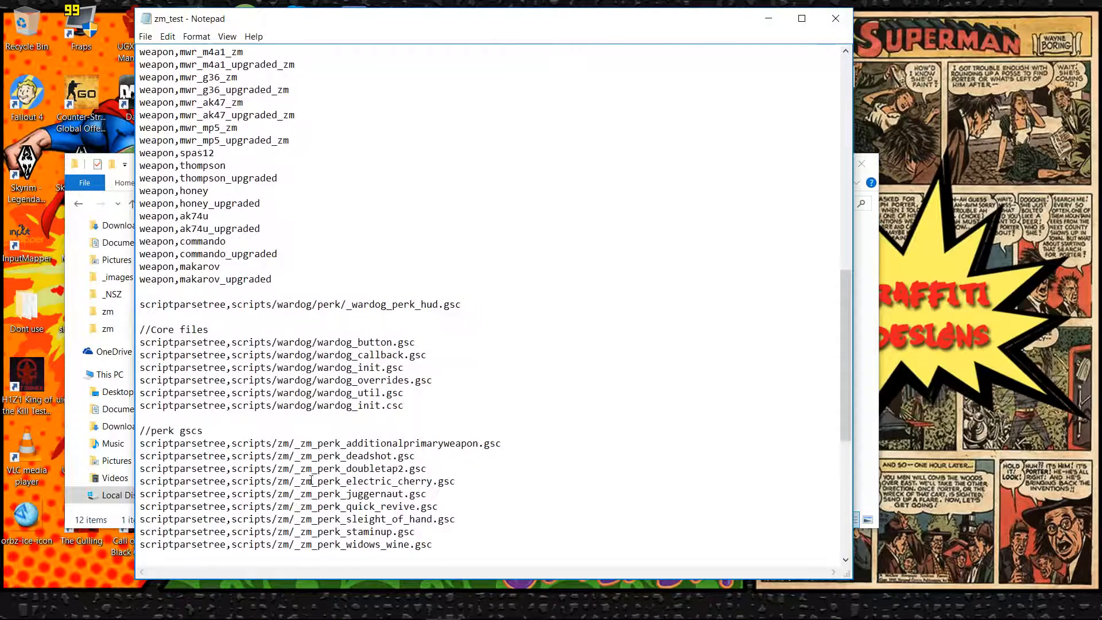
scroll(539, 463, "down", 9)
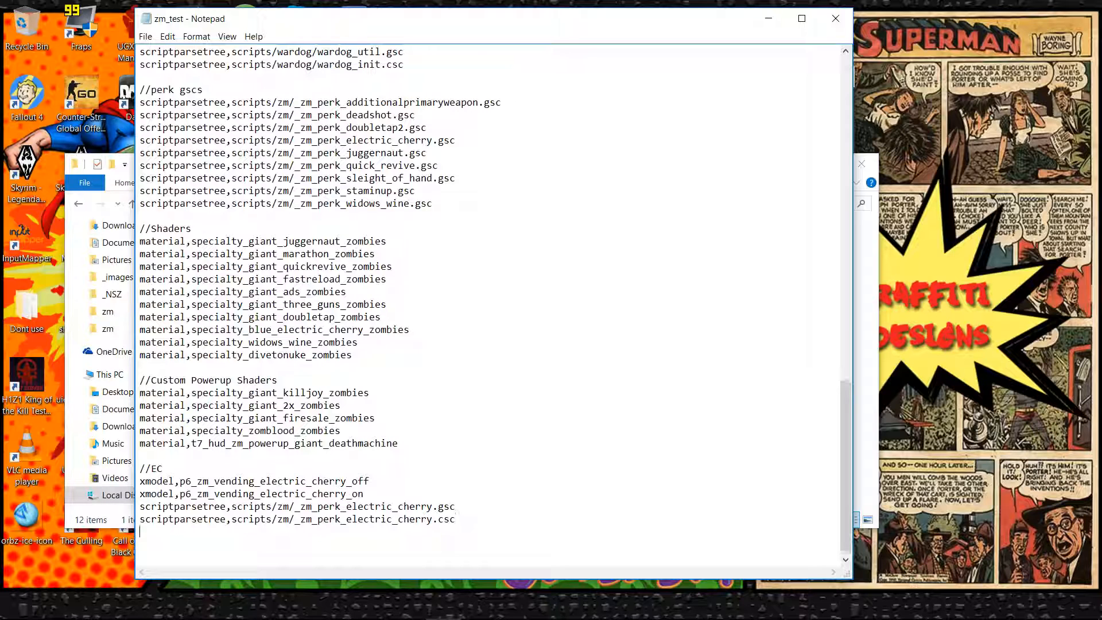
key("ctrl+v")
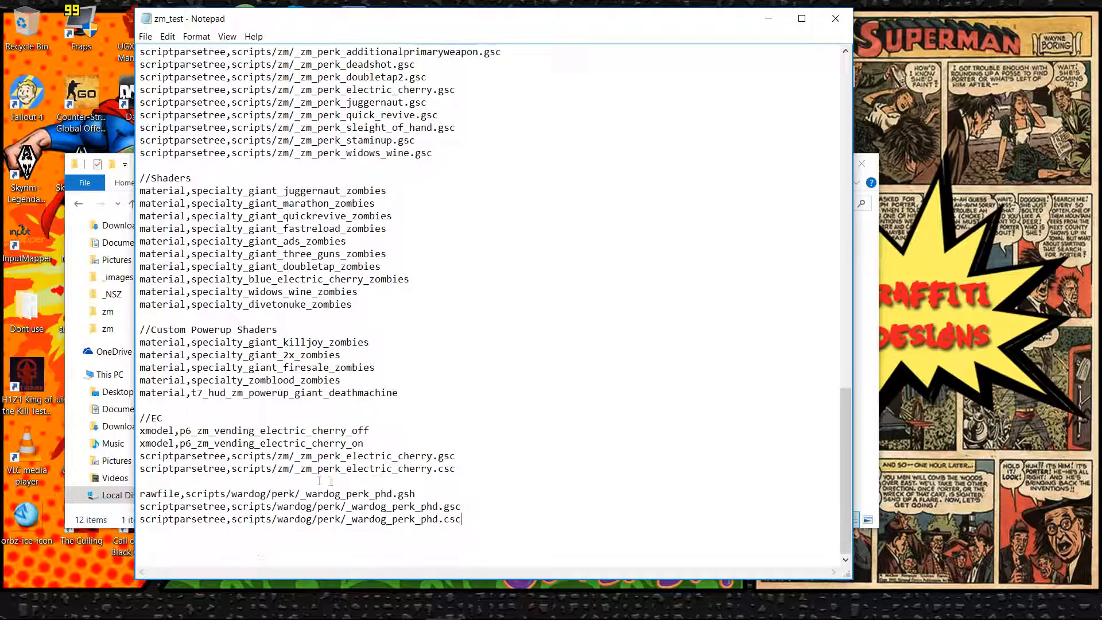
left_click(149, 484)
left_click(836, 18)
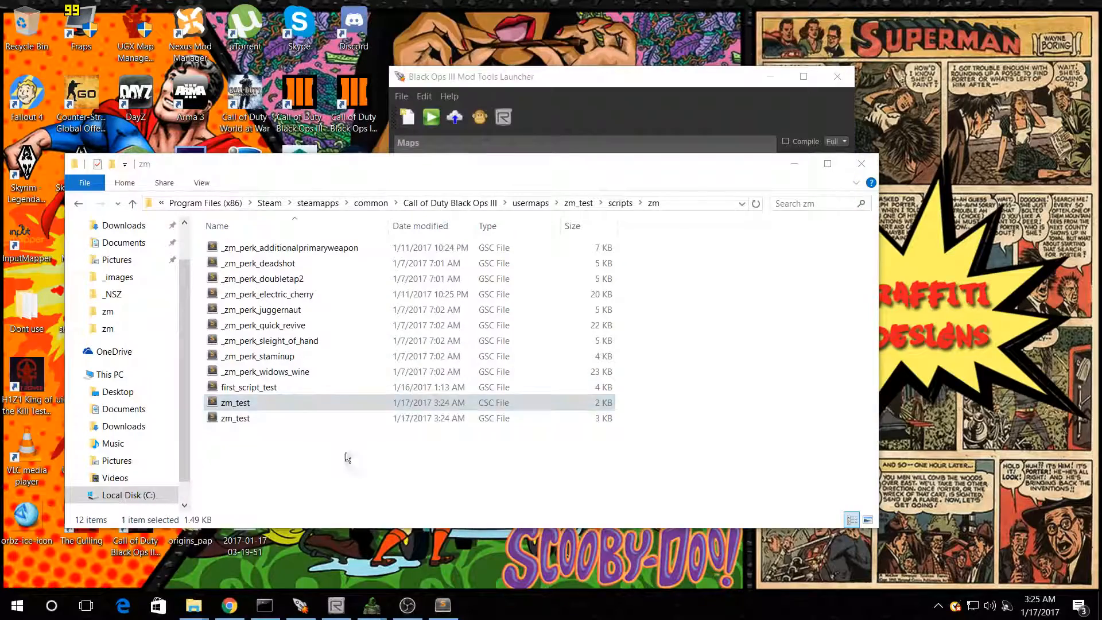
Step: Return to the PHD Flopper topic in Chrome and examine its title and download section
left_click(794, 164)
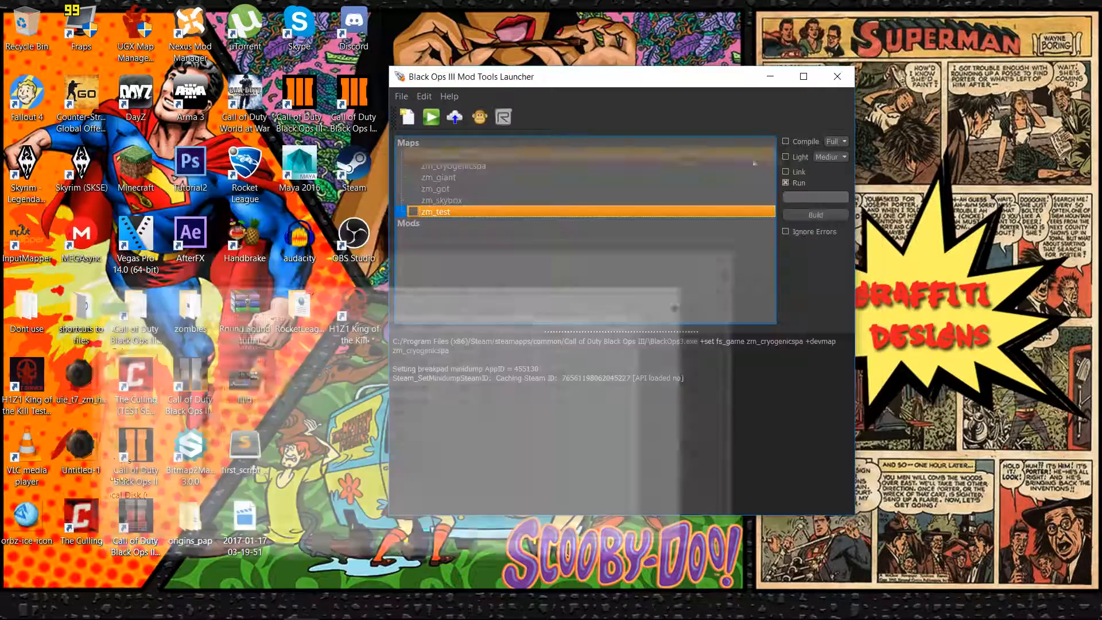
left_click(230, 607)
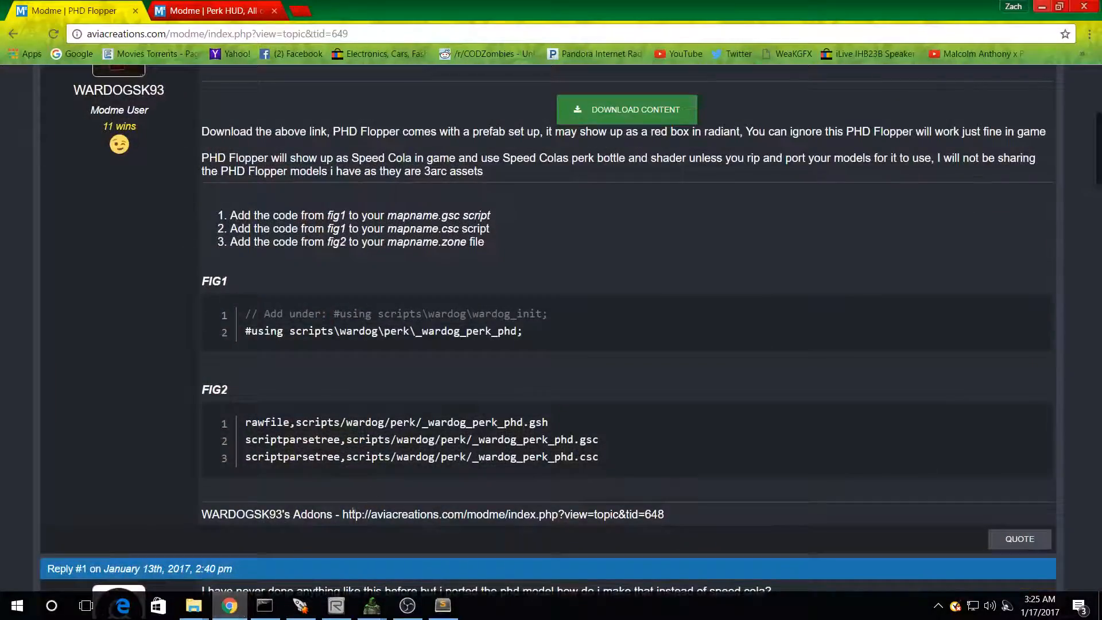
scroll(551, 338, "down", 1)
scroll(655, 284, "up", 10)
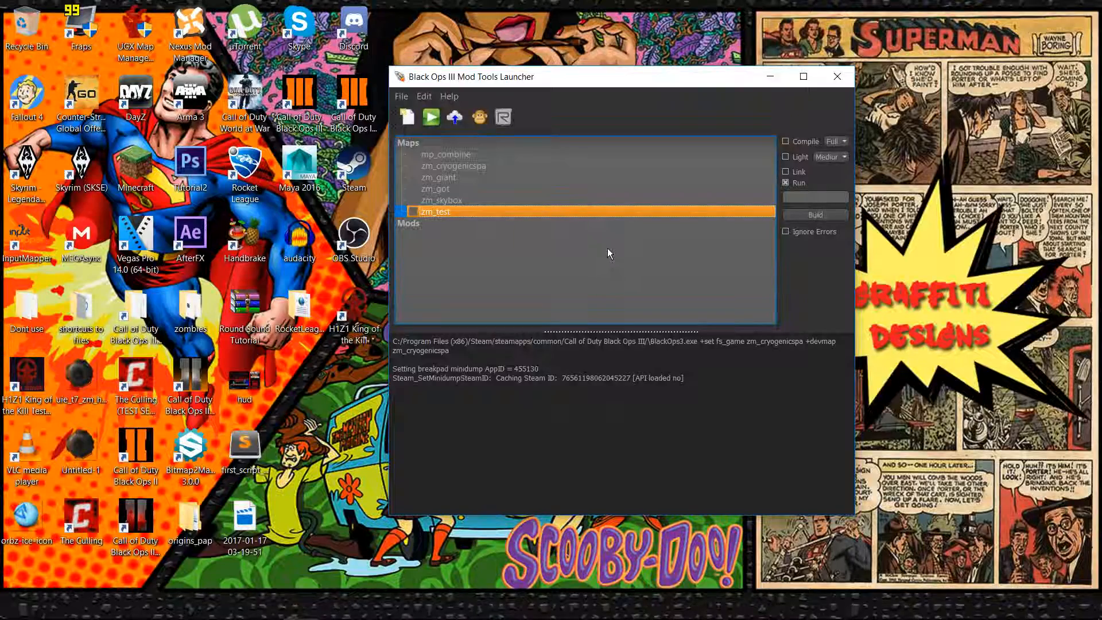
left_click(239, 608)
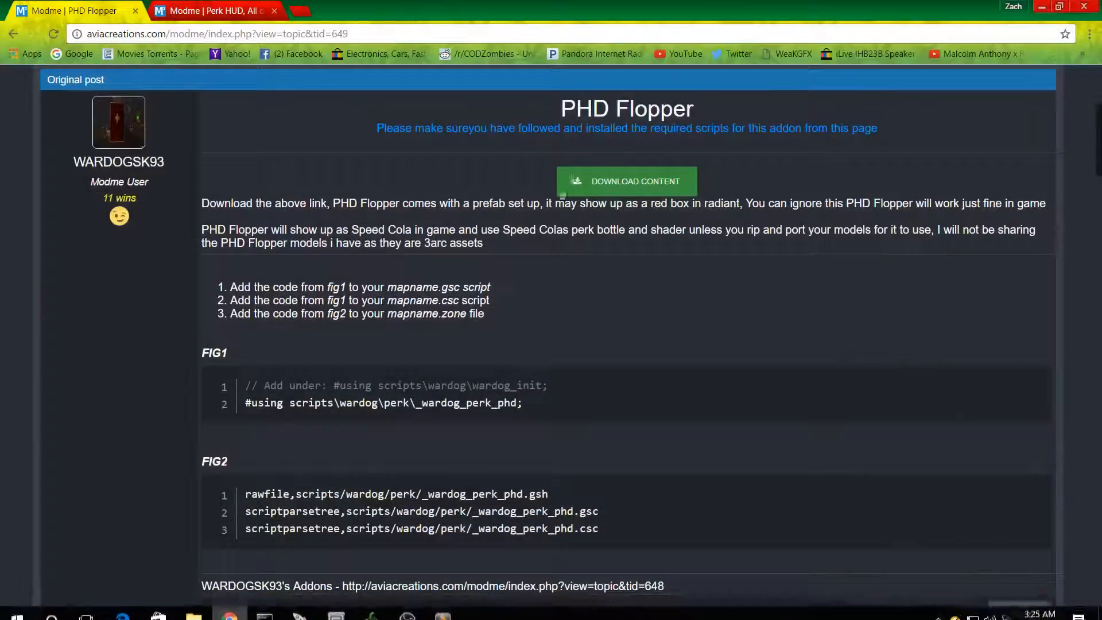
left_click_drag(562, 113, 694, 112)
left_click(706, 112)
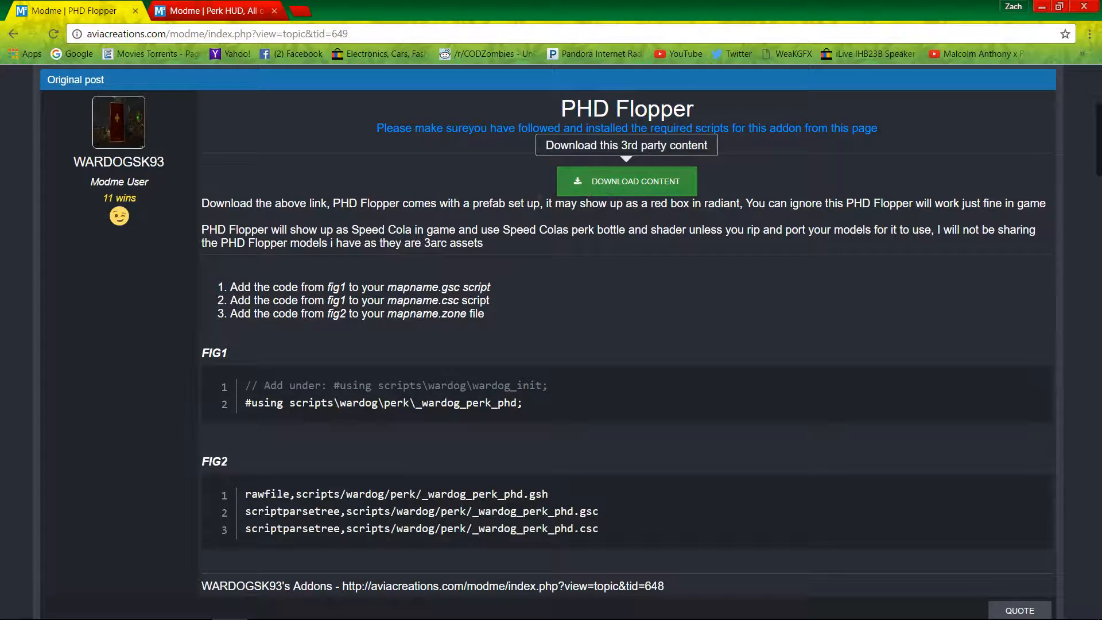
scroll(657, 208, "up", 1)
left_click_drag(560, 182, 714, 180)
left_click(718, 180)
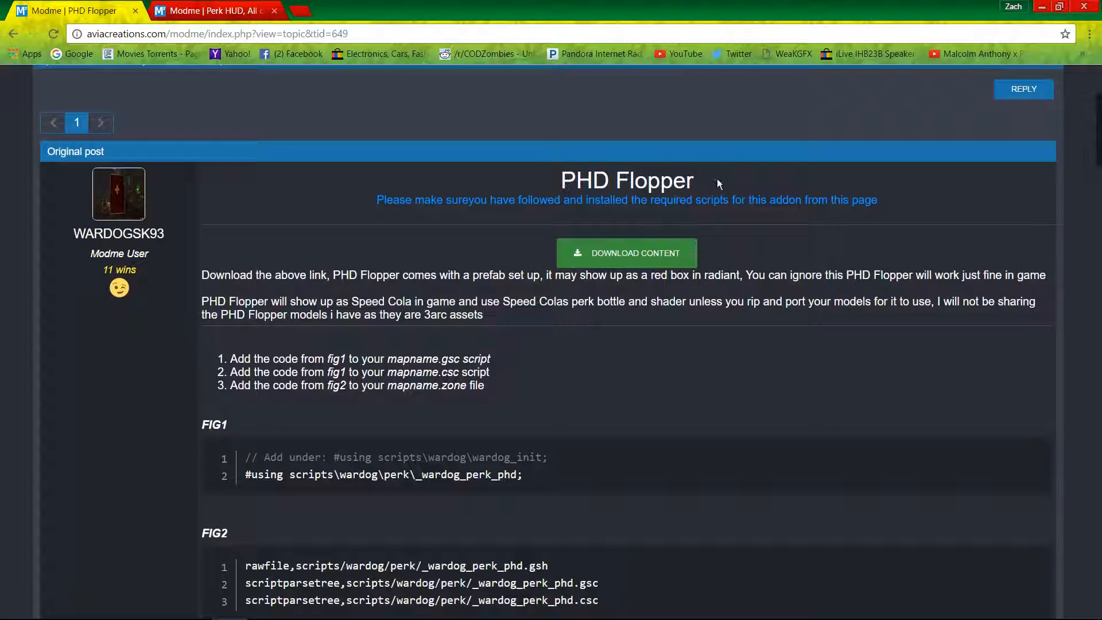
Step: Download WARDOGSK93 - PHD Flopper.zip from MEGA through the browser, accepting the download terms, and have the archive open when done
left_click(643, 257)
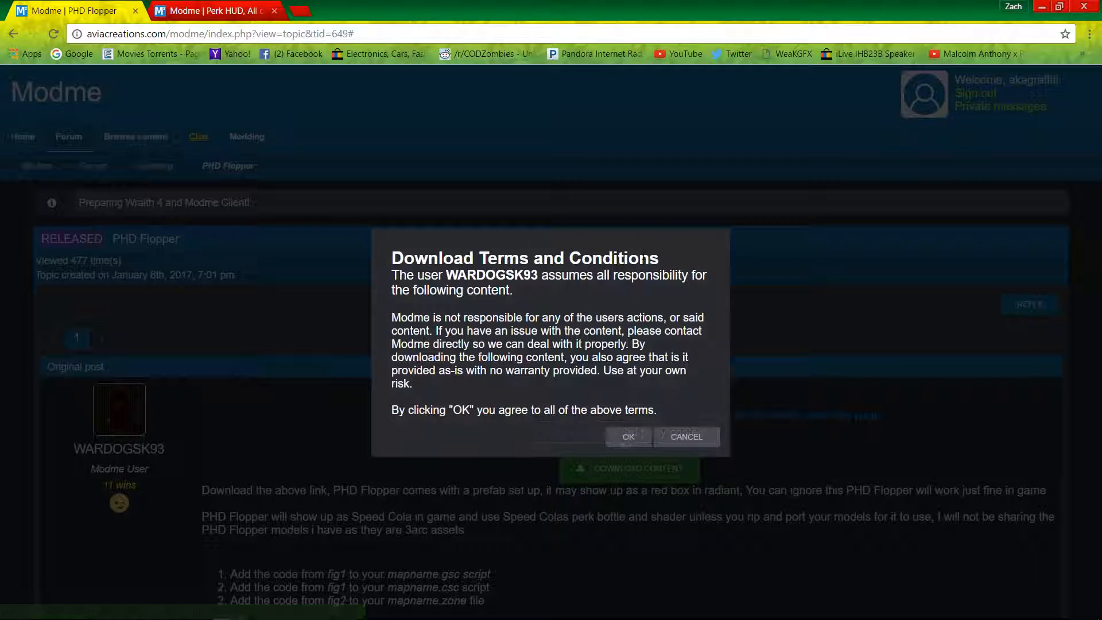
left_click(625, 435)
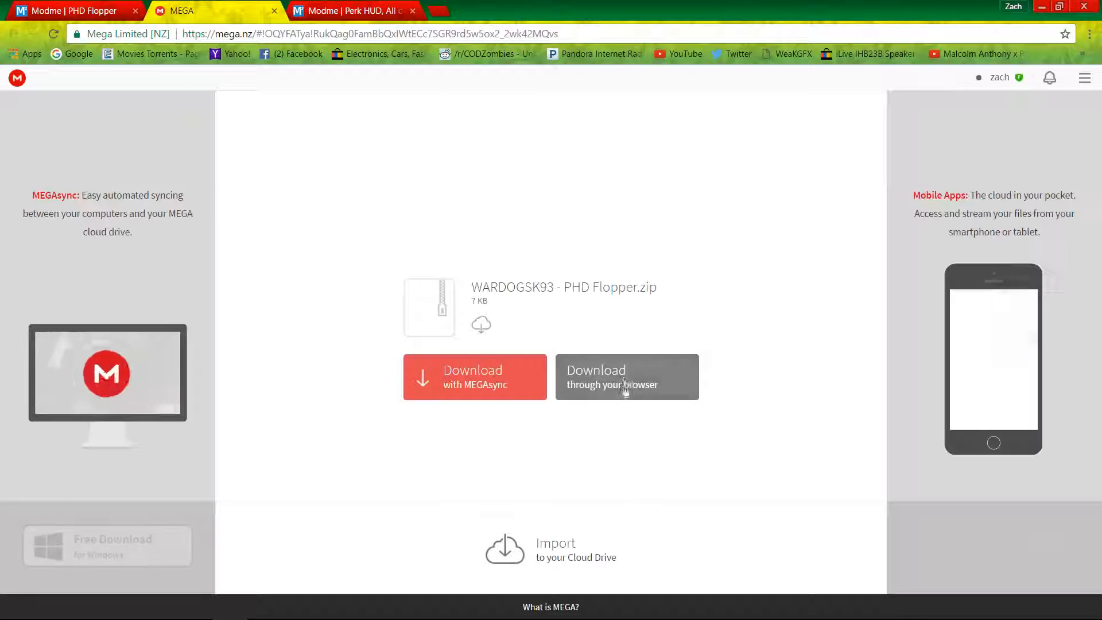
left_click(627, 383)
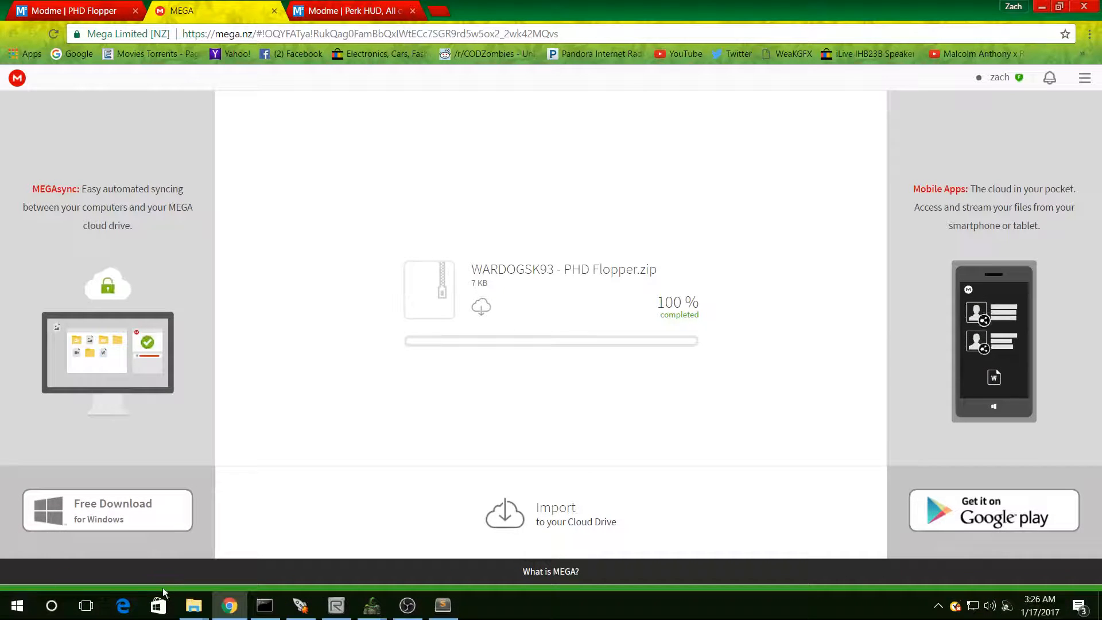
right_click(140, 598)
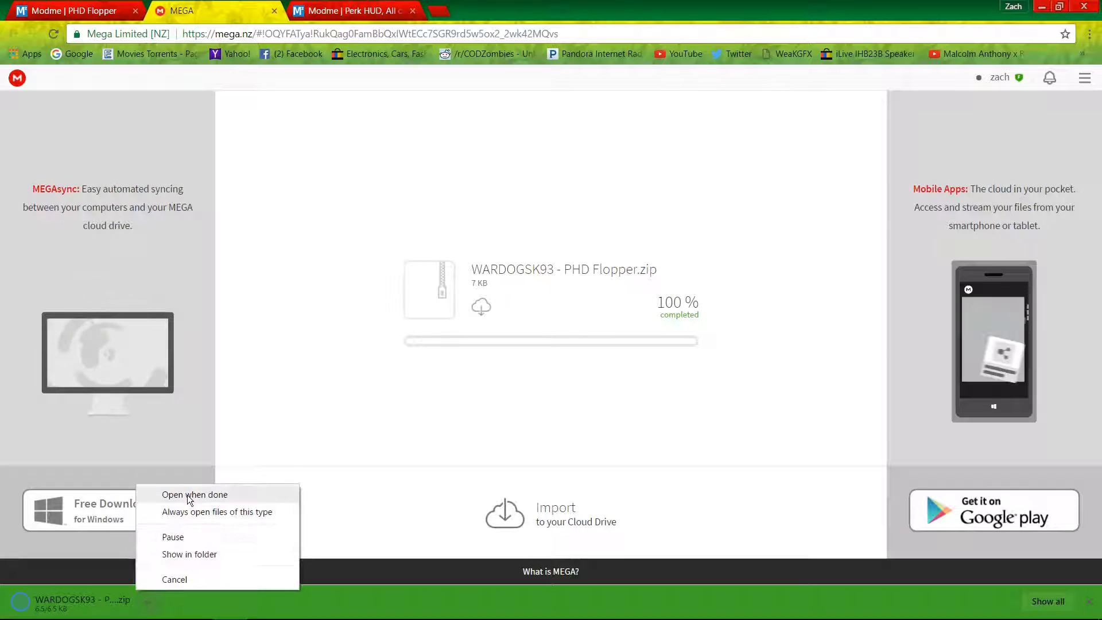
left_click(167, 492)
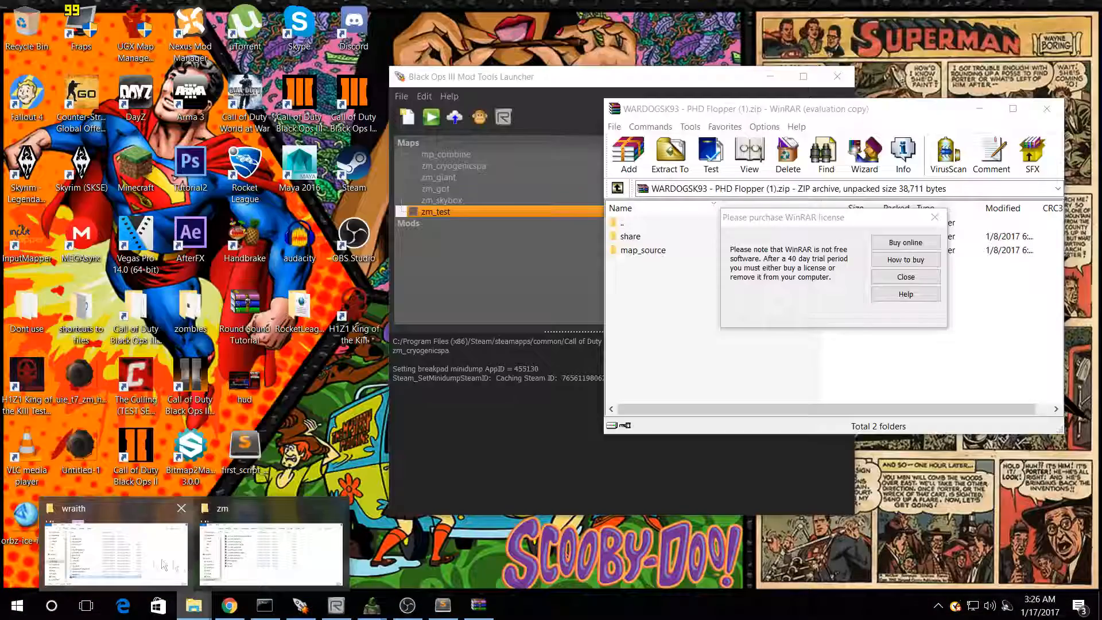
Step: Bring up the zm folder window beside the archive and go to the Call of Duty Black Ops III folder
mouse_move(134, 565)
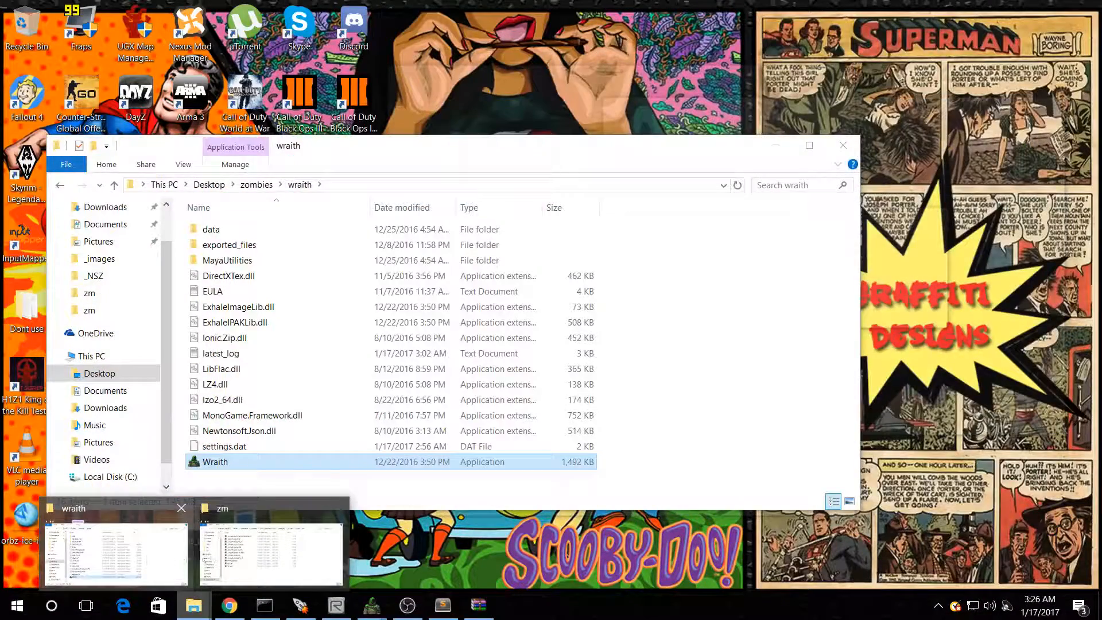
left_click(235, 554)
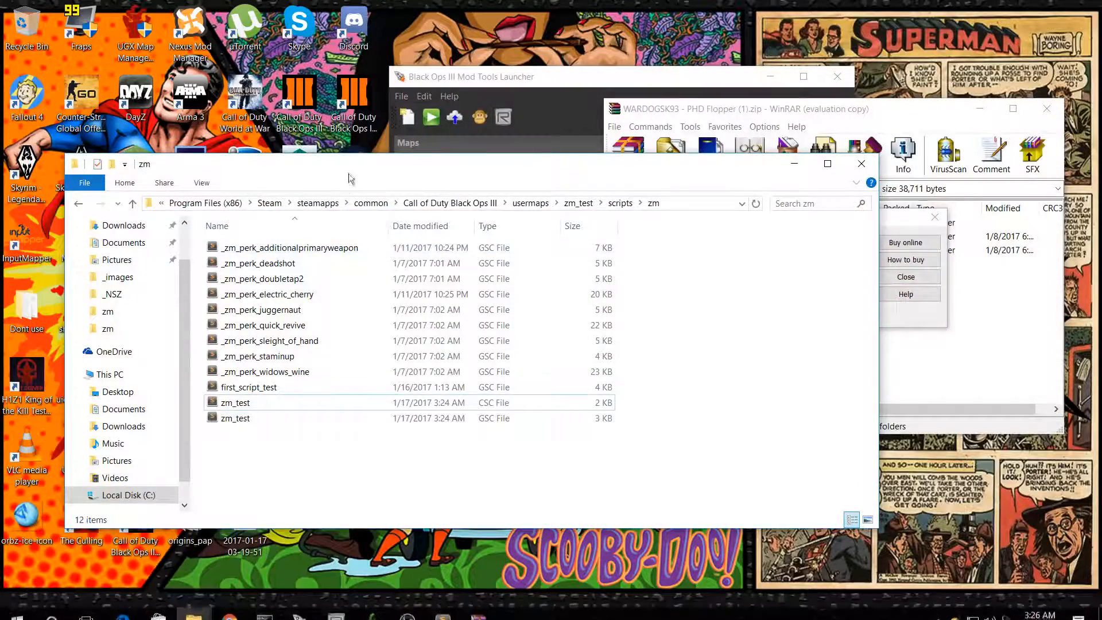
left_click_drag(349, 171, 285, 167)
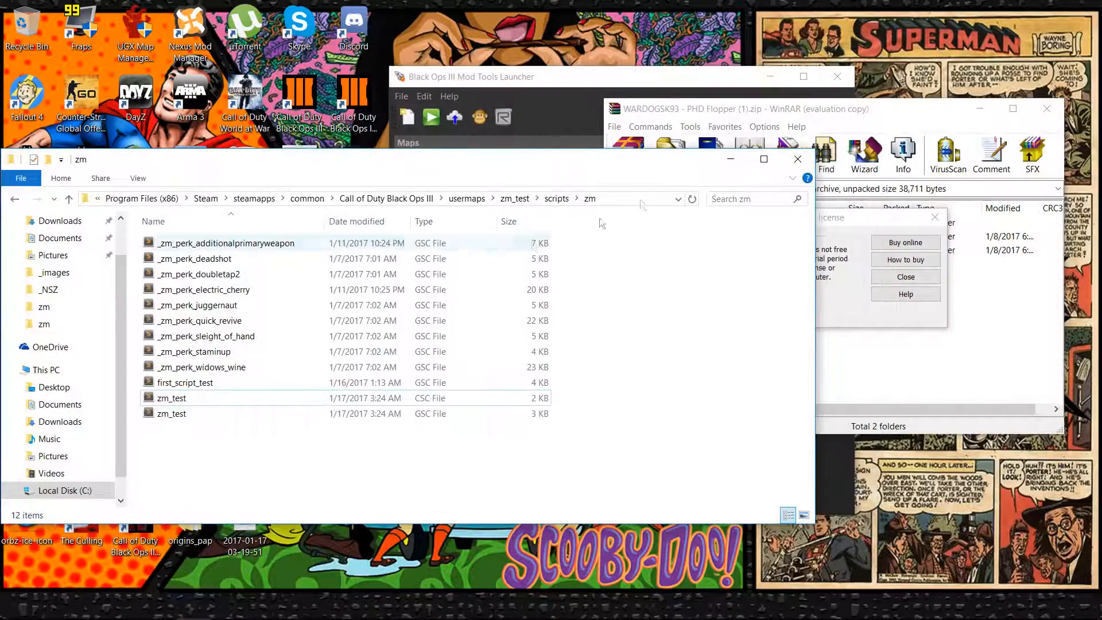
left_click(388, 199)
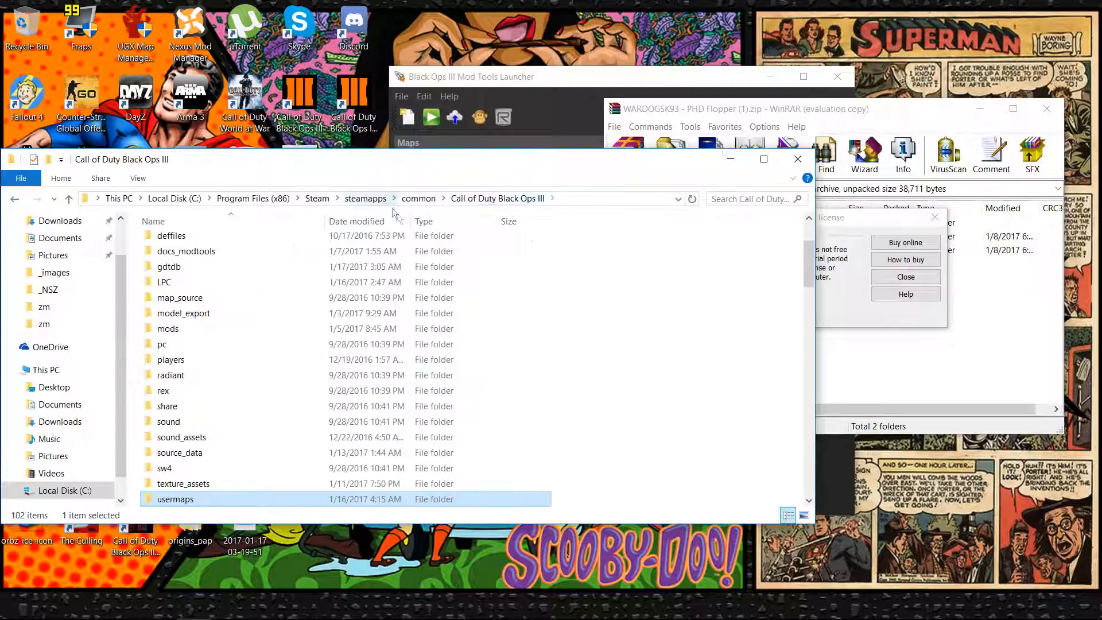
Step: Try to move the archive's share and map_source folders into the Call of Duty Black Ops III folder, cancel the replacement and close WinRAR
left_click(906, 278)
left_click_drag(647, 252, 565, 300)
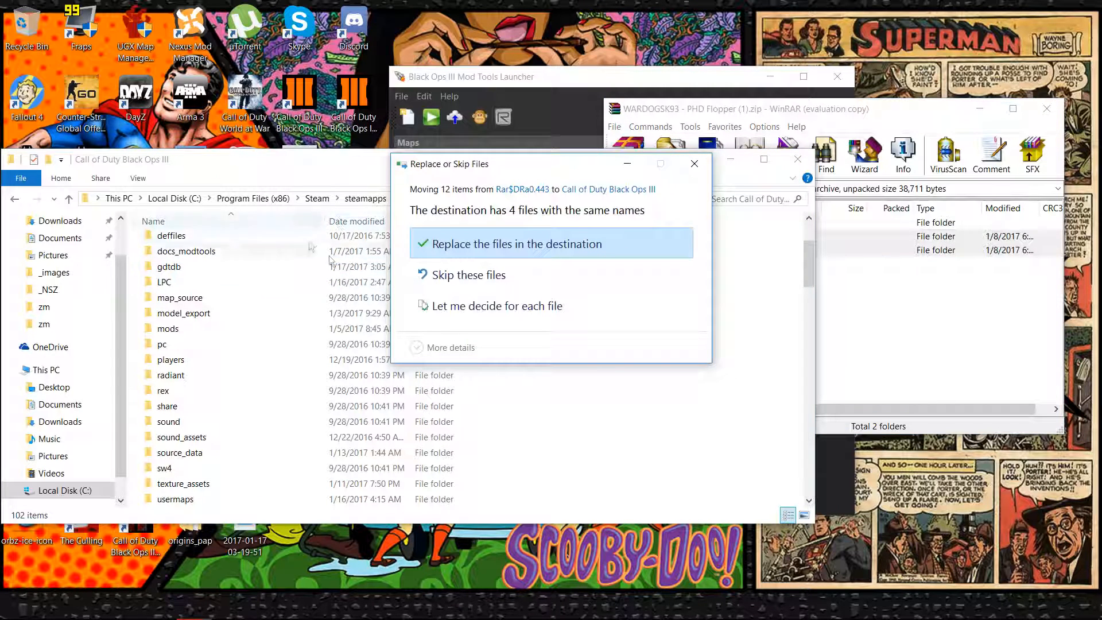
left_click(695, 165)
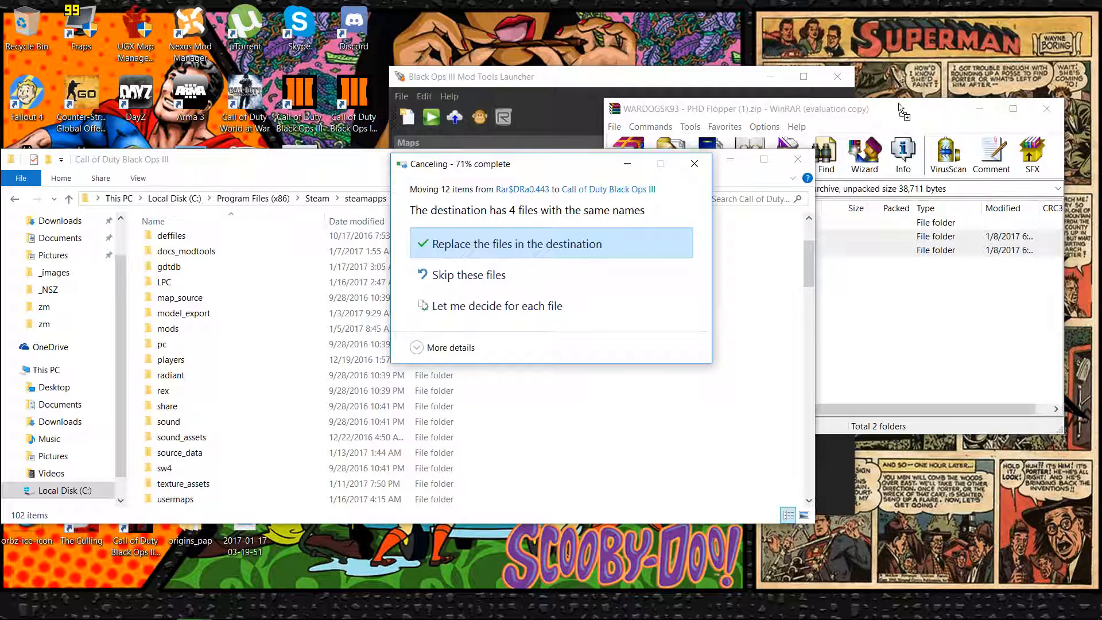
left_click(925, 113)
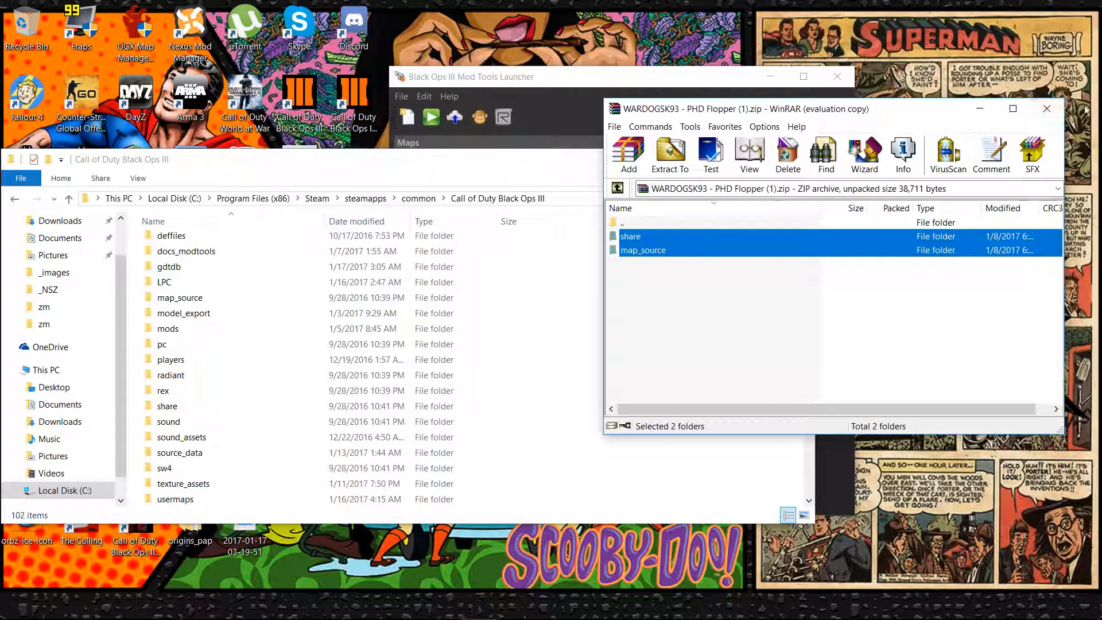
left_click(1055, 109)
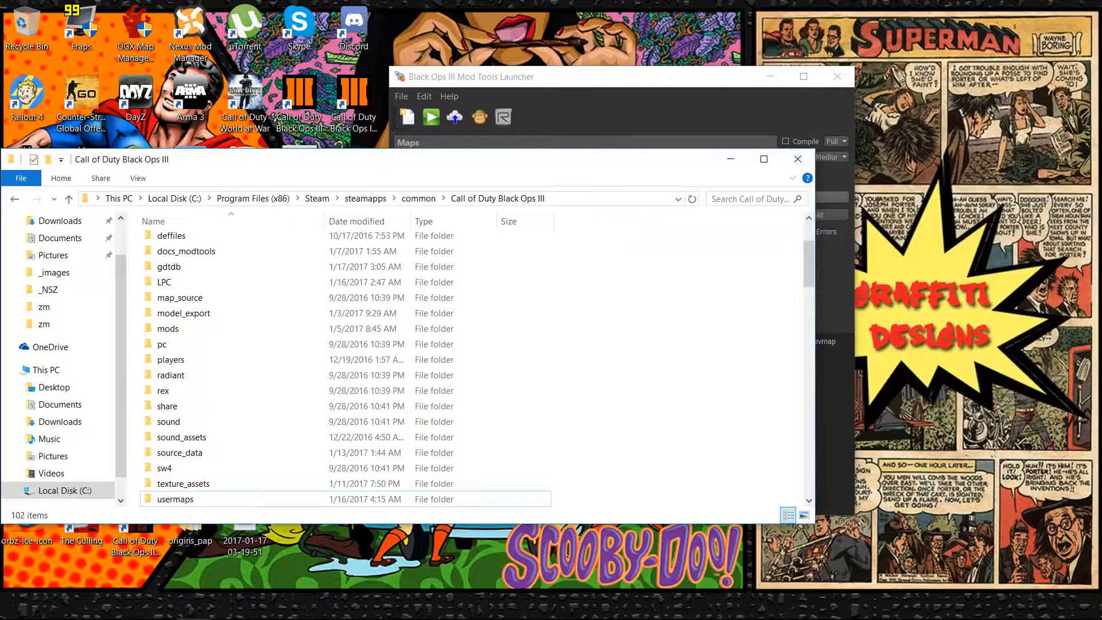
Step: Open _wardog_perk_phd.gsh from share\raw\scripts\wardog\perk in Sublime Text
scroll(238, 381, "down", 2)
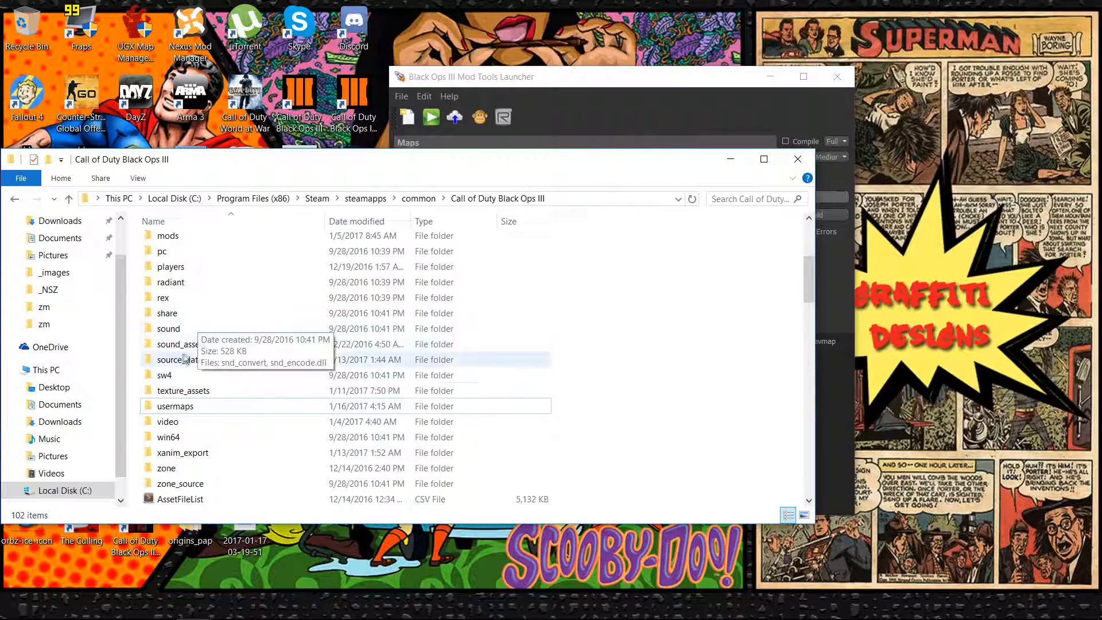
left_click_drag(440, 162, 513, 154)
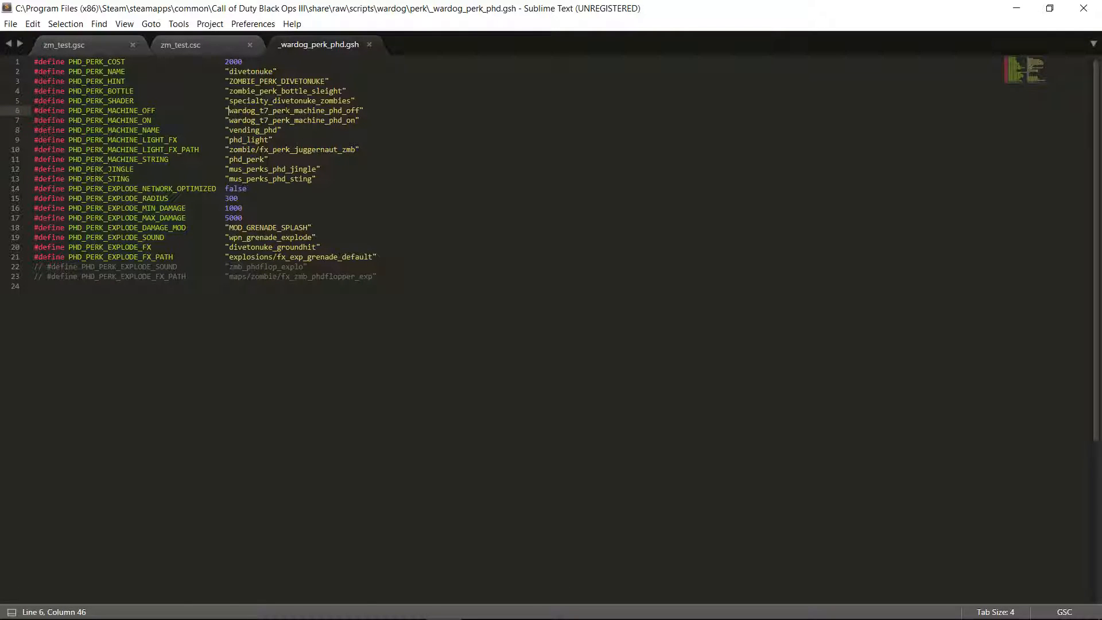
Step: Minimize Sublime Text and the Mod Tools Launcher, and bring up the Wraith Archon window
left_click(1017, 8)
left_click(830, 148)
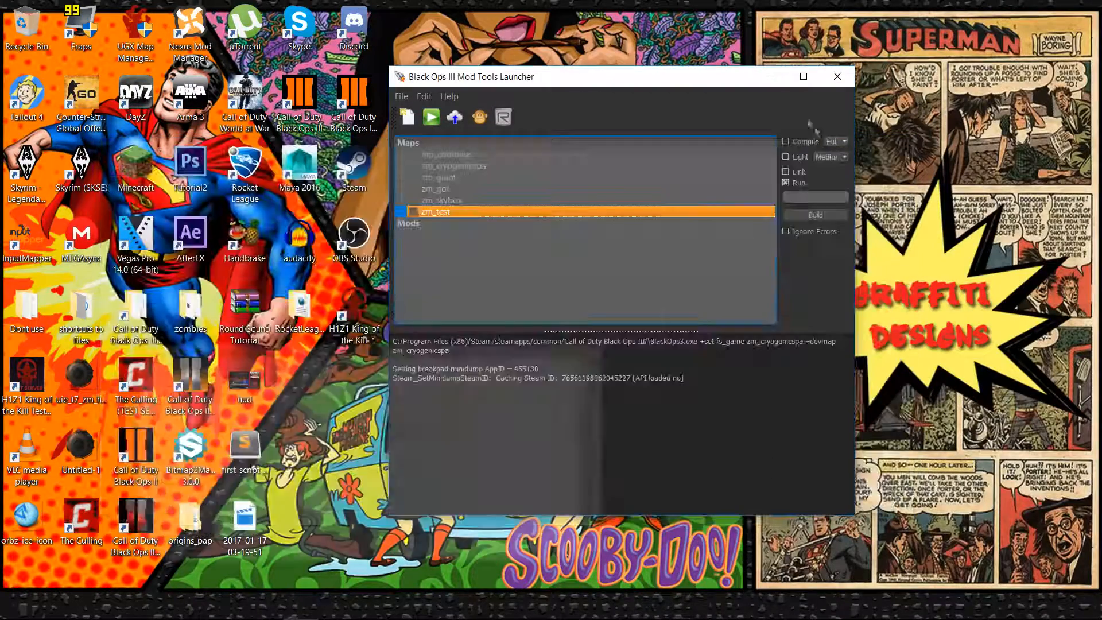
left_click(776, 80)
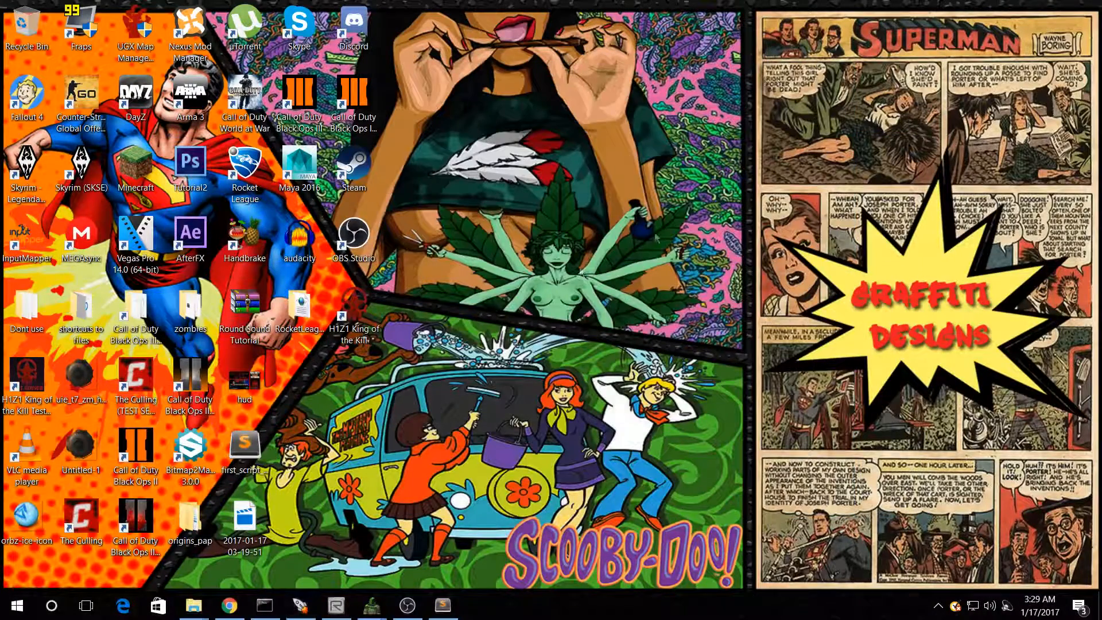
mouse_move(372, 606)
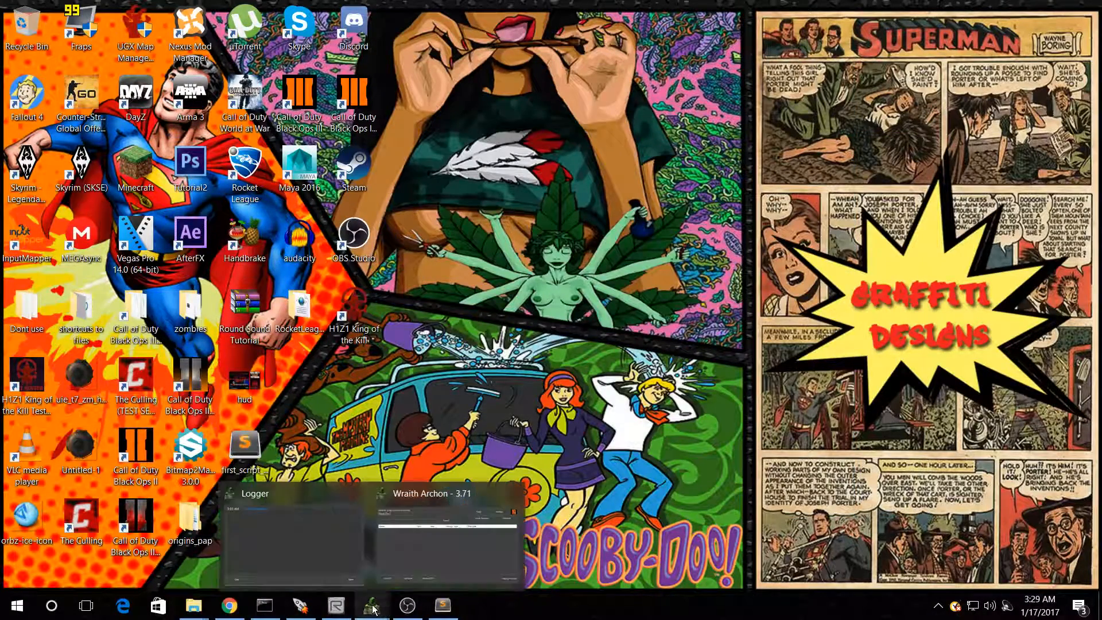
left_click(470, 522)
left_click_drag(399, 163, 461, 119)
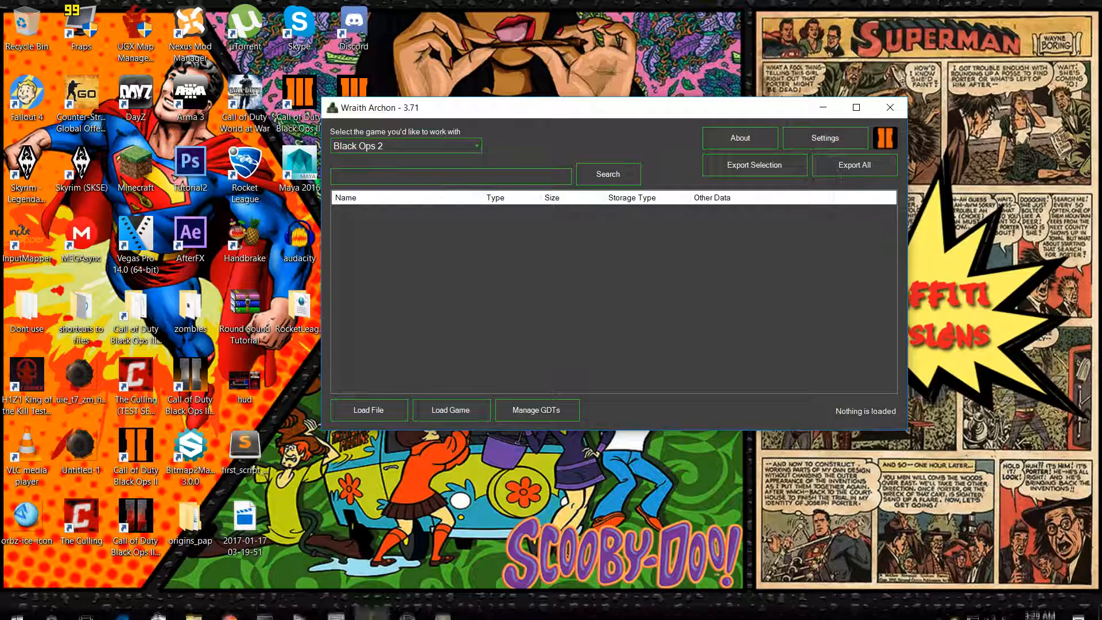
Step: Review Wraith's general and animation export settings and its list of supported games, keeping Black Ops 2 as the game
mouse_move(306, 614)
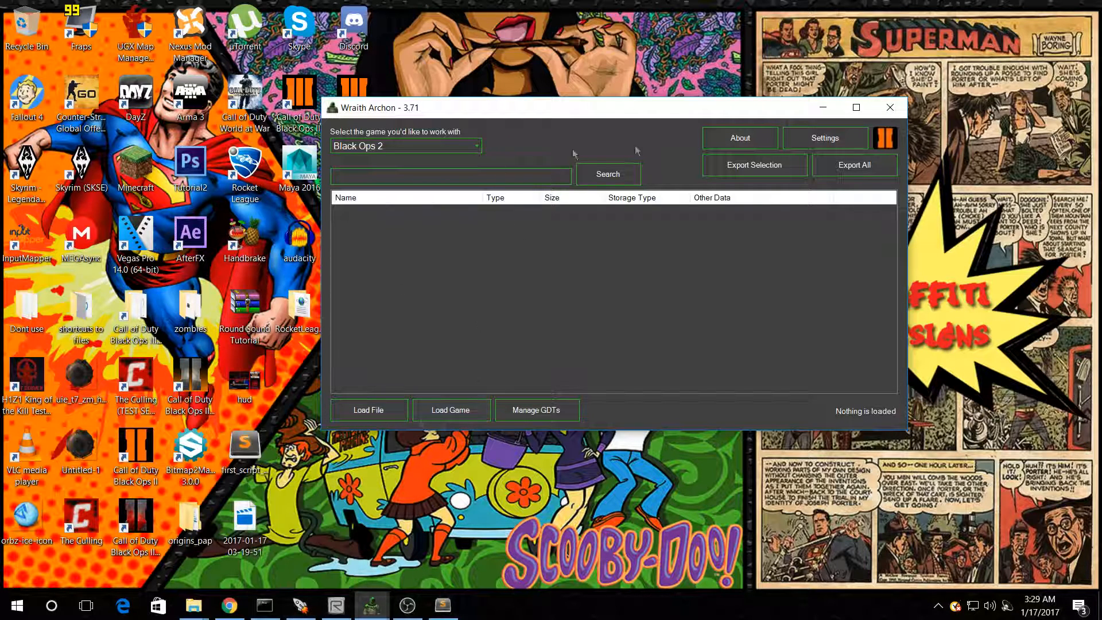
left_click(810, 139)
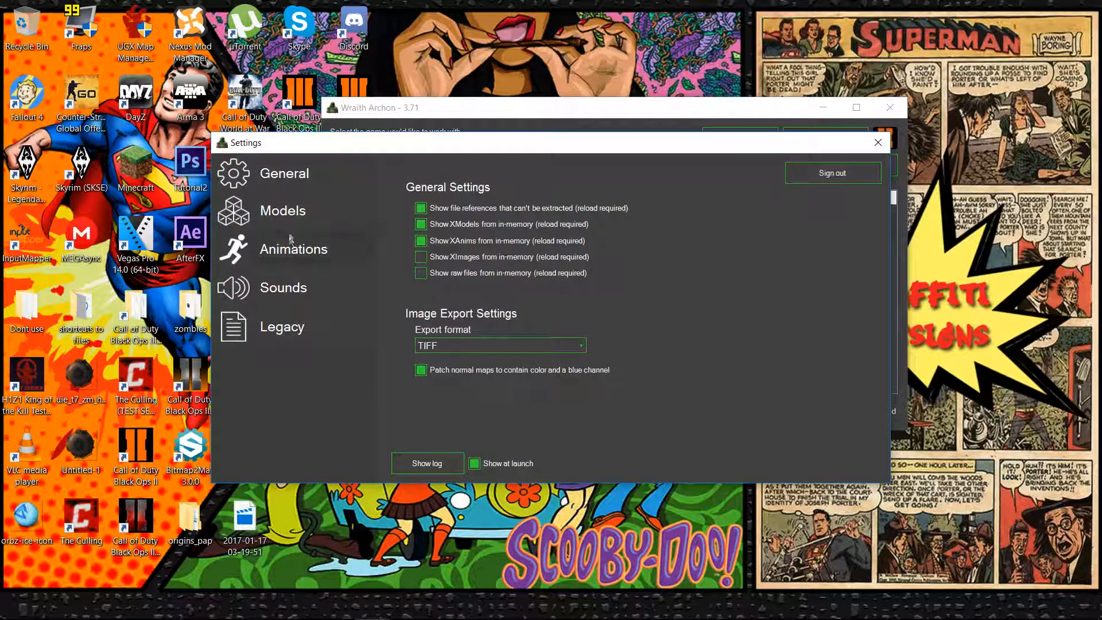
left_click(303, 260)
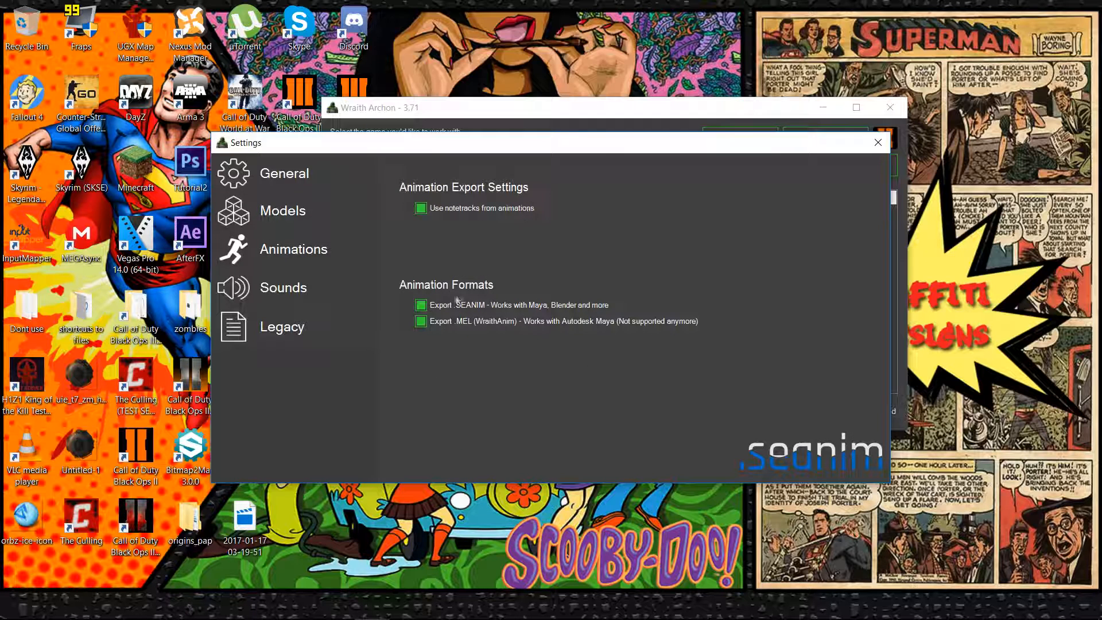
left_click(878, 142)
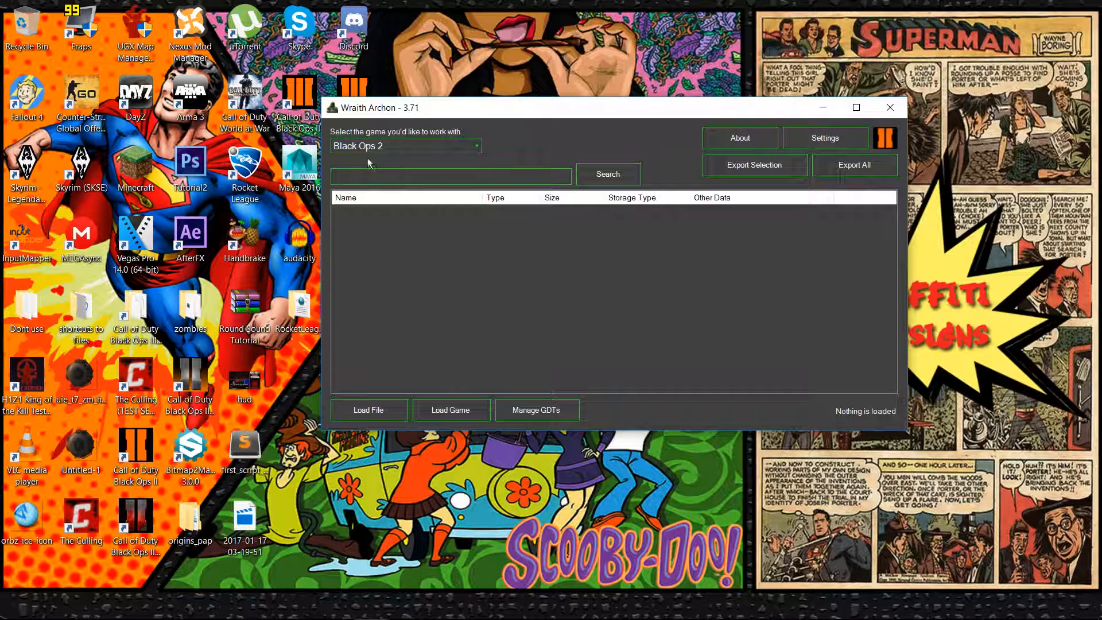
left_click(398, 151)
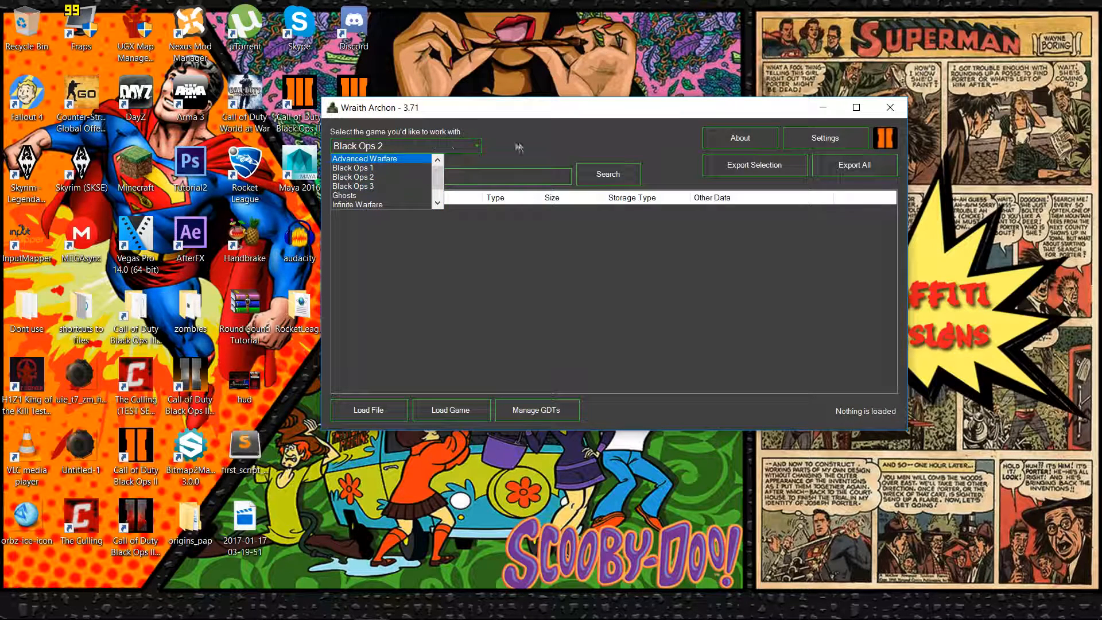
left_click(473, 147)
left_click(478, 141)
left_click(544, 151)
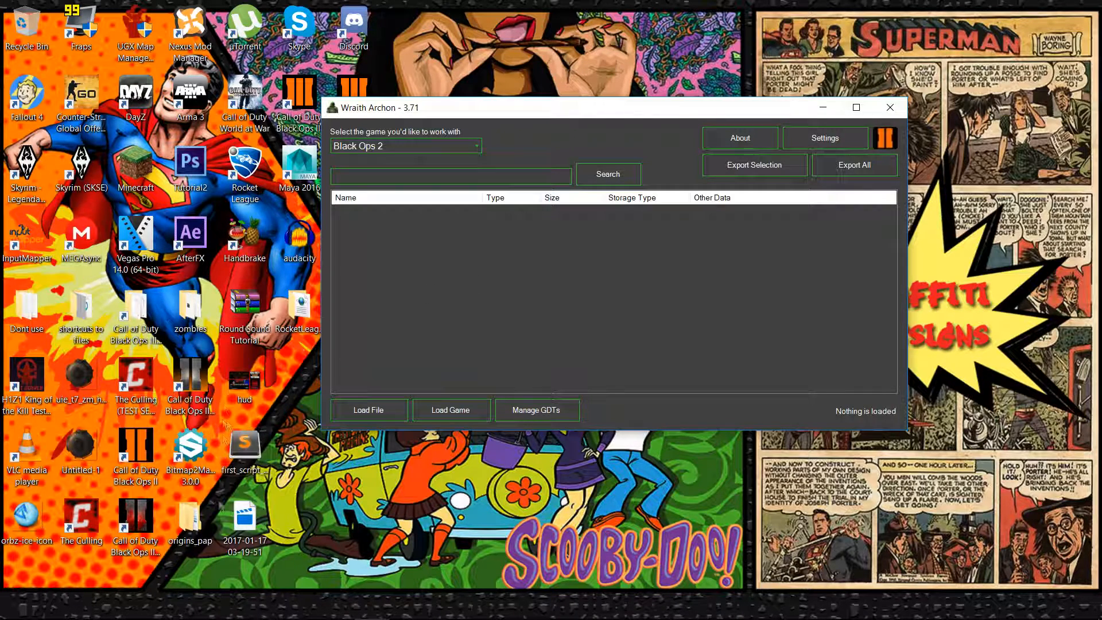
Step: Launch Call of Duty Black Ops II zombies and start a solo match on Die Rise so its assets can be loaded
left_click(138, 533)
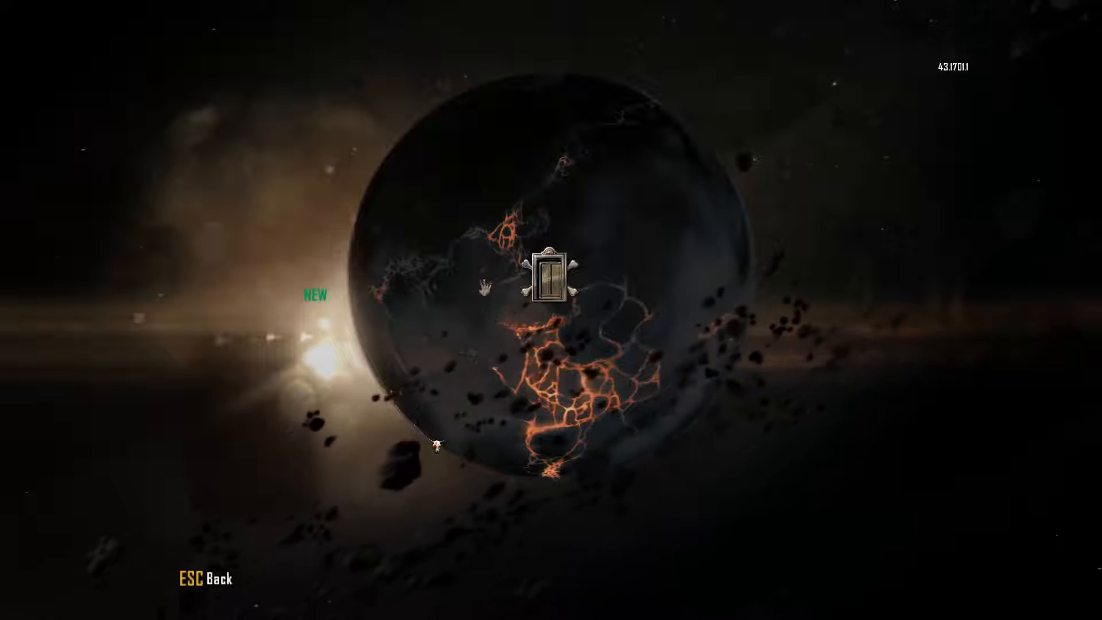
left_click(549, 278)
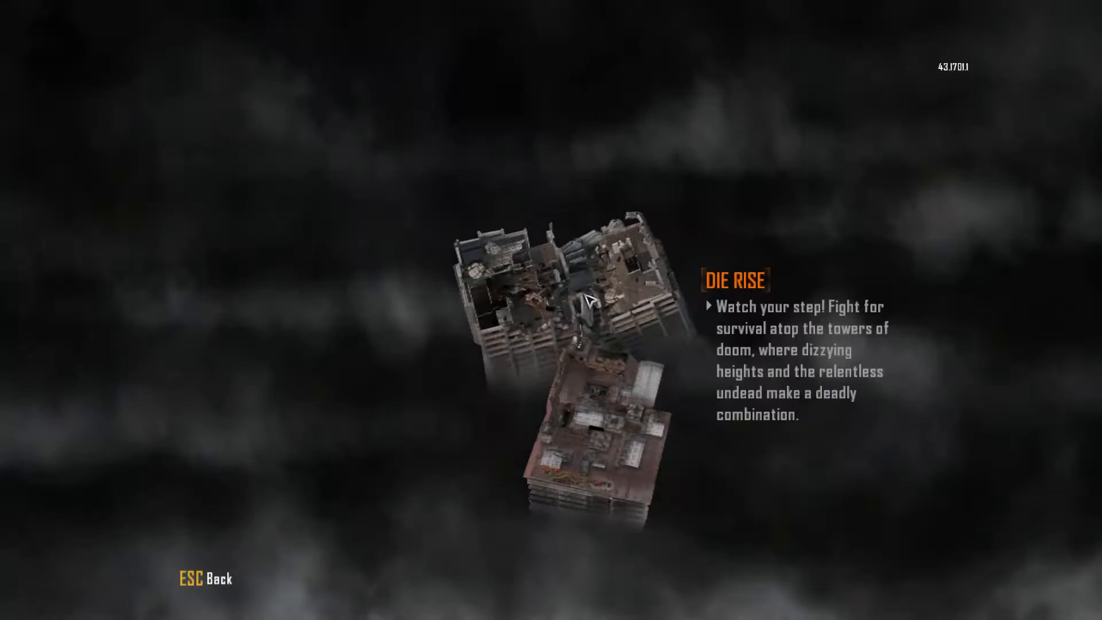
left_click(752, 287)
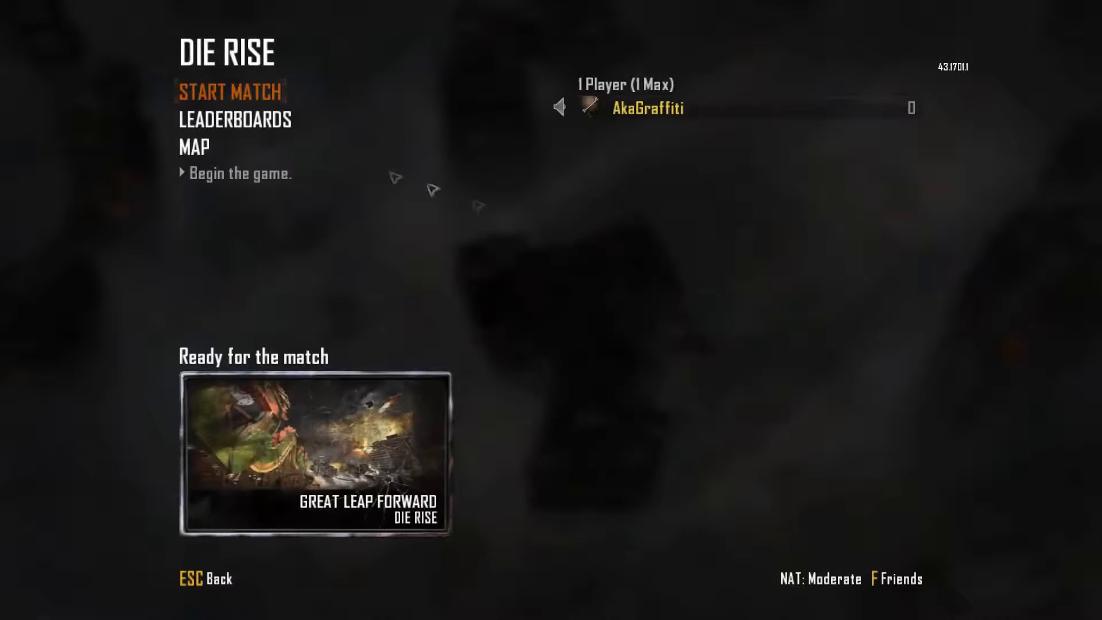
left_click(246, 92)
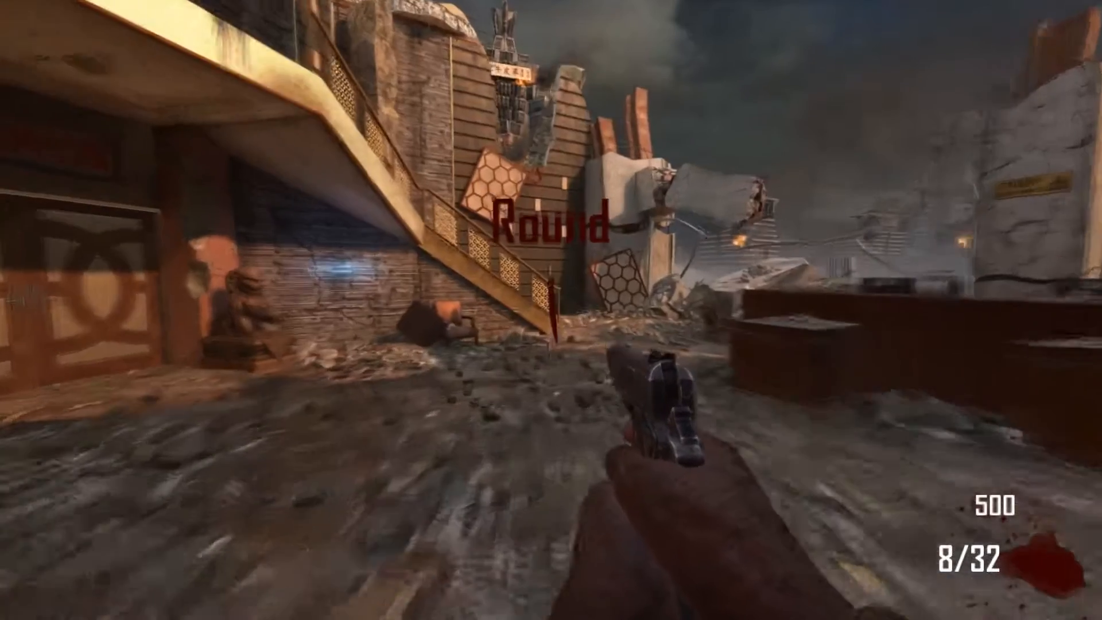
key("Escape")
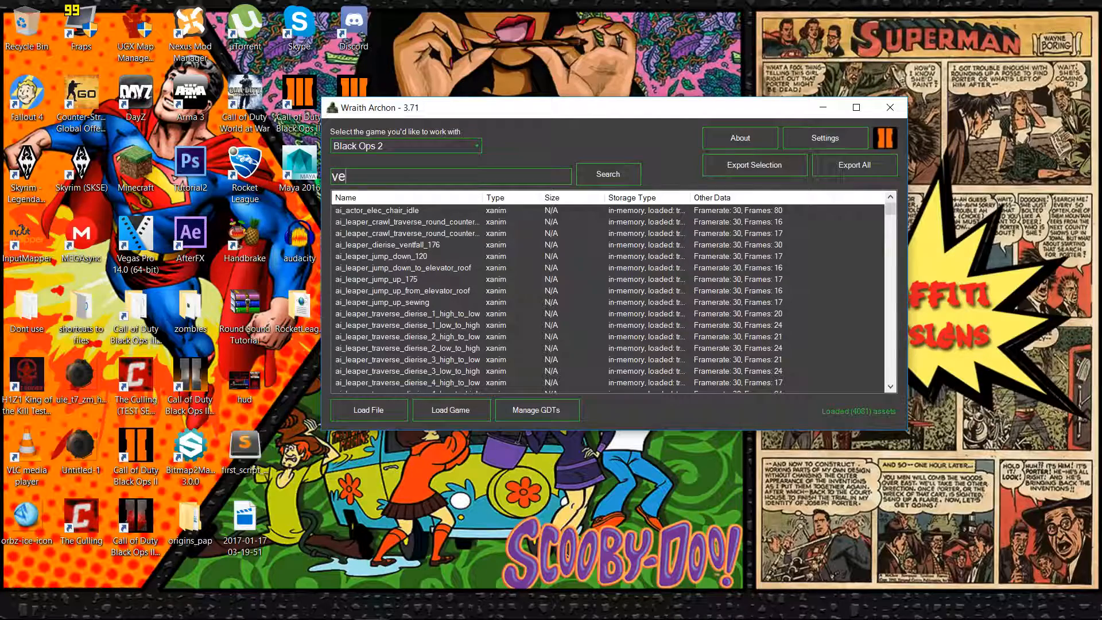
Step: Search Wraith's loaded Black Ops 2 assets for vending and export the zombie_vending_nuke_on_lo model
type("ng")
key("Return")
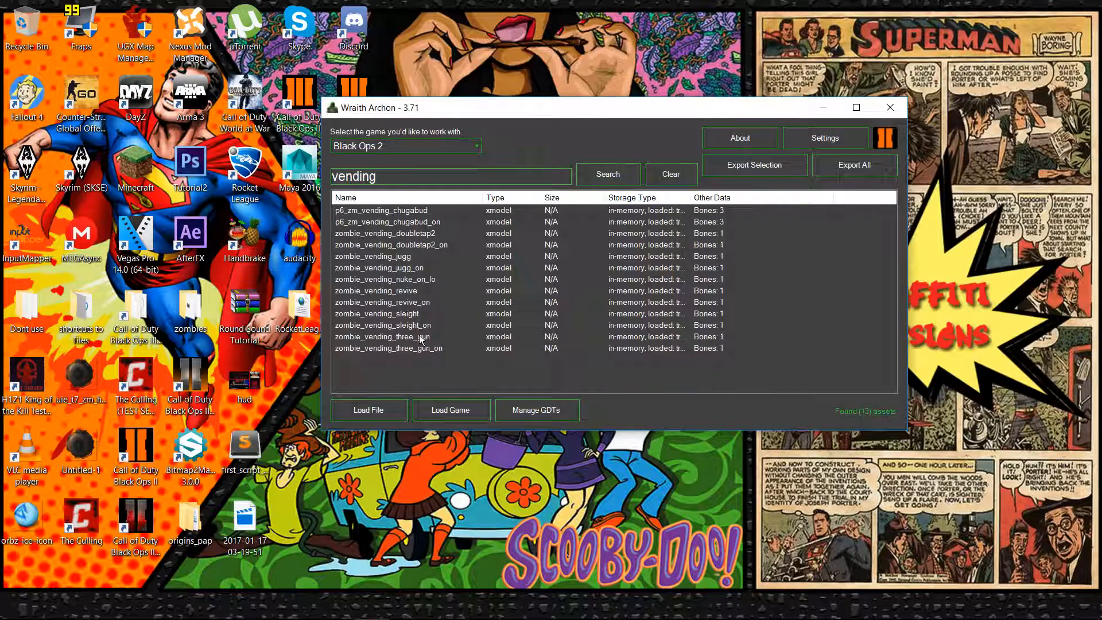
left_click(410, 280)
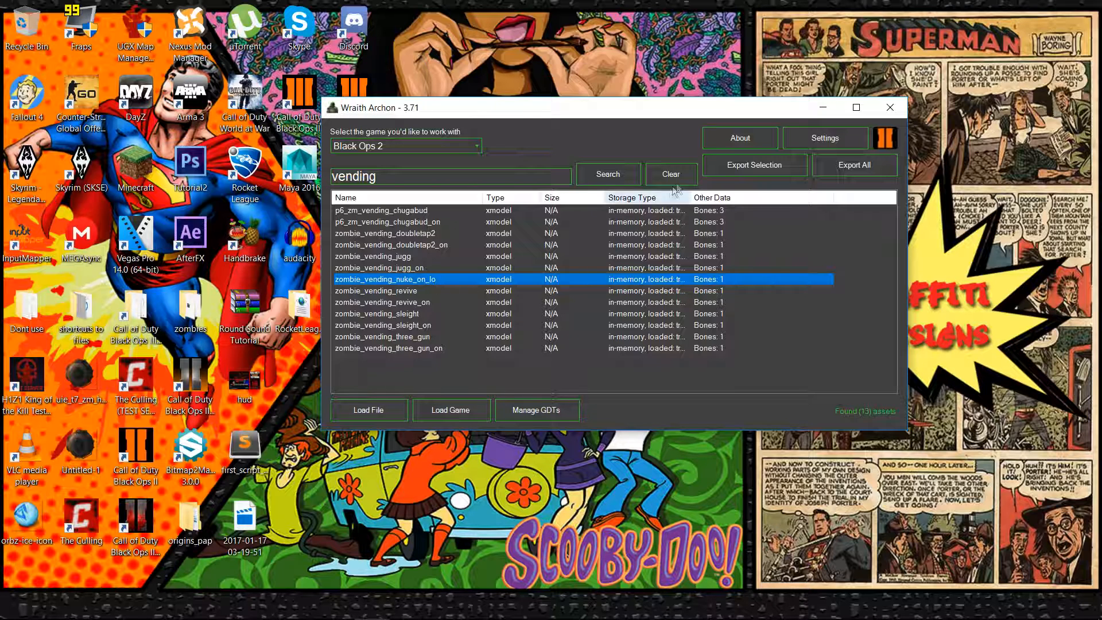
left_click(755, 165)
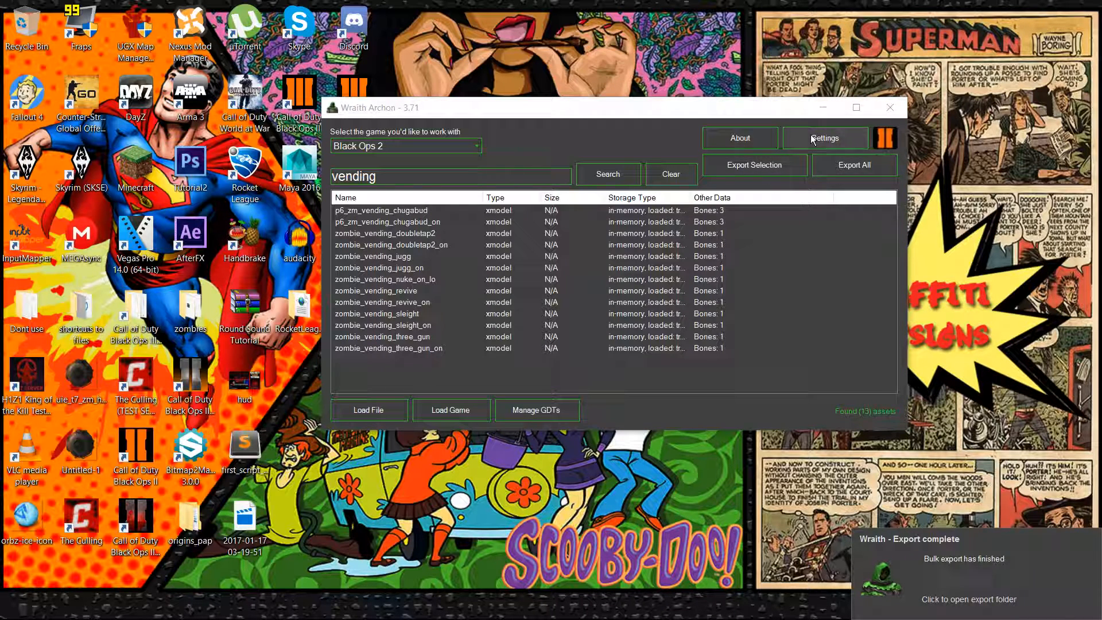
Step: Export a Black Ops 3 GDT for zombie_vending_nuke_on_lo into the source_data folder as phd_flopper, then close the GDT manager
left_click(536, 410)
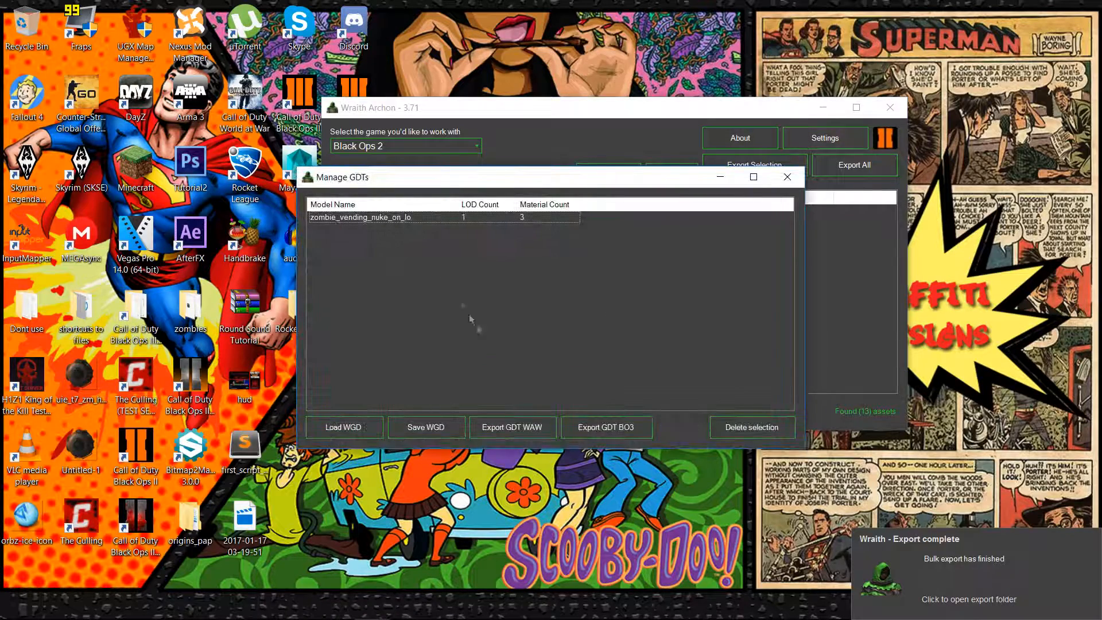
left_click(364, 218)
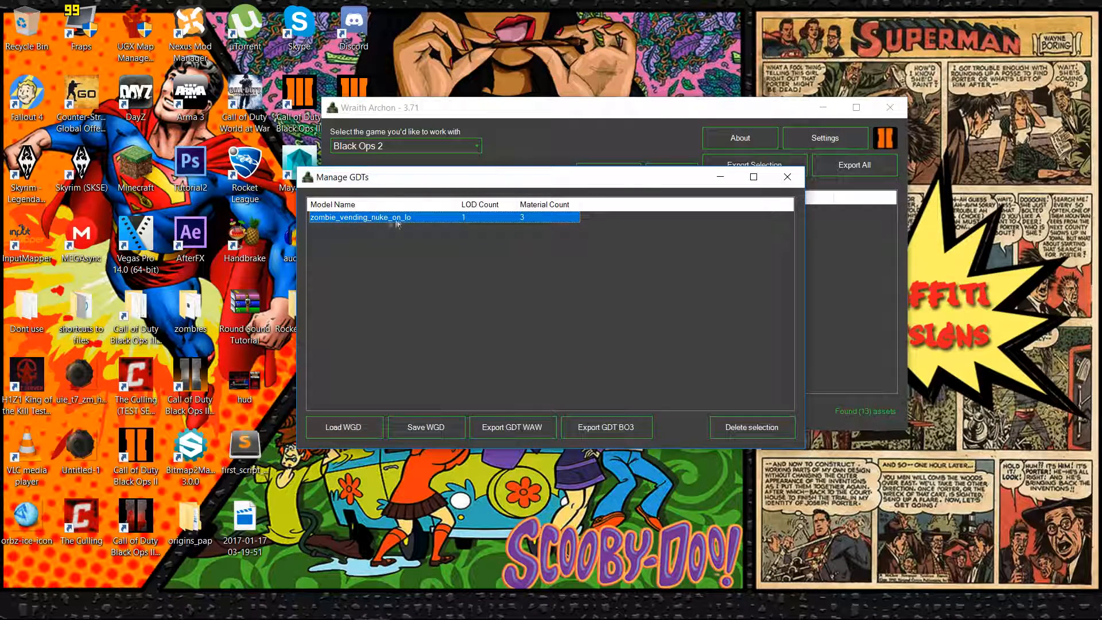
left_click(580, 431)
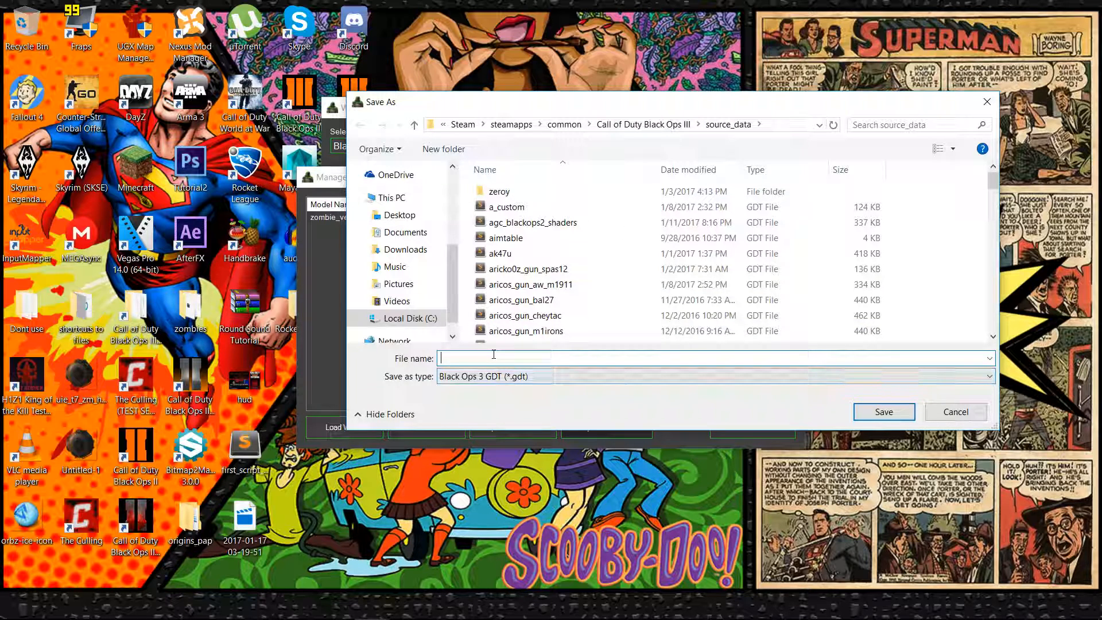
type("Phd")
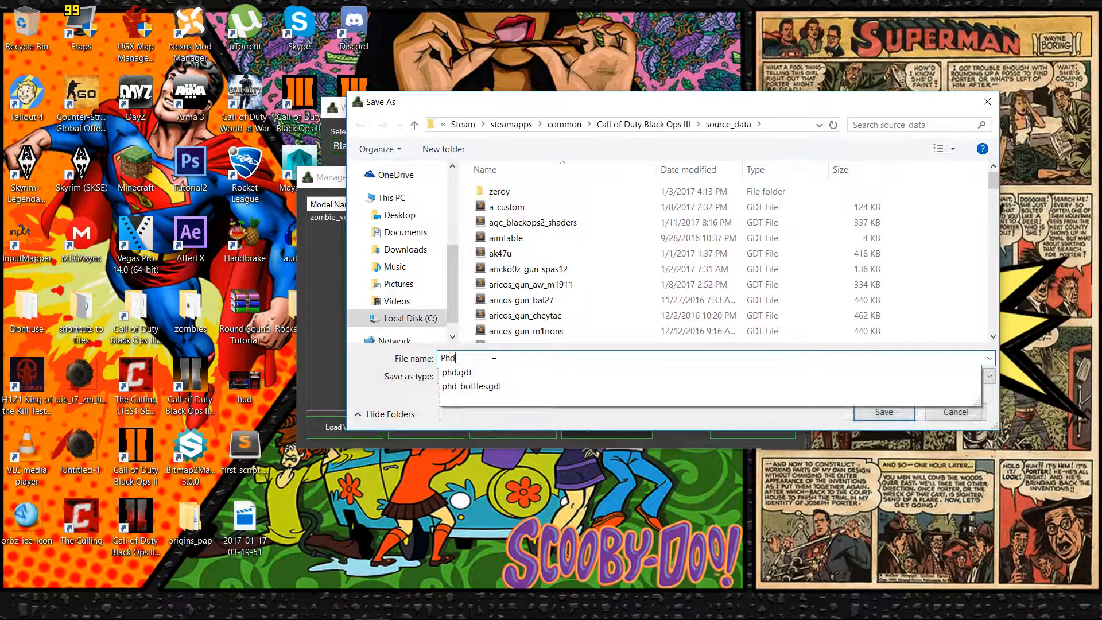
key("BackSpace")
key("BackSpace")
key("BackSpace")
type("phd_flopper")
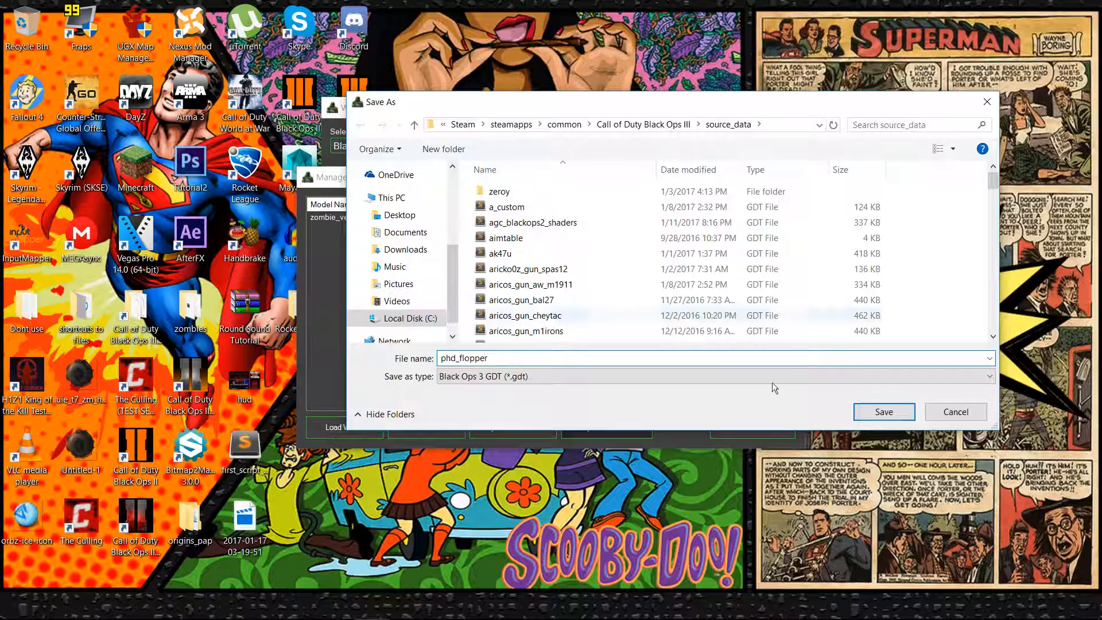
left_click(876, 411)
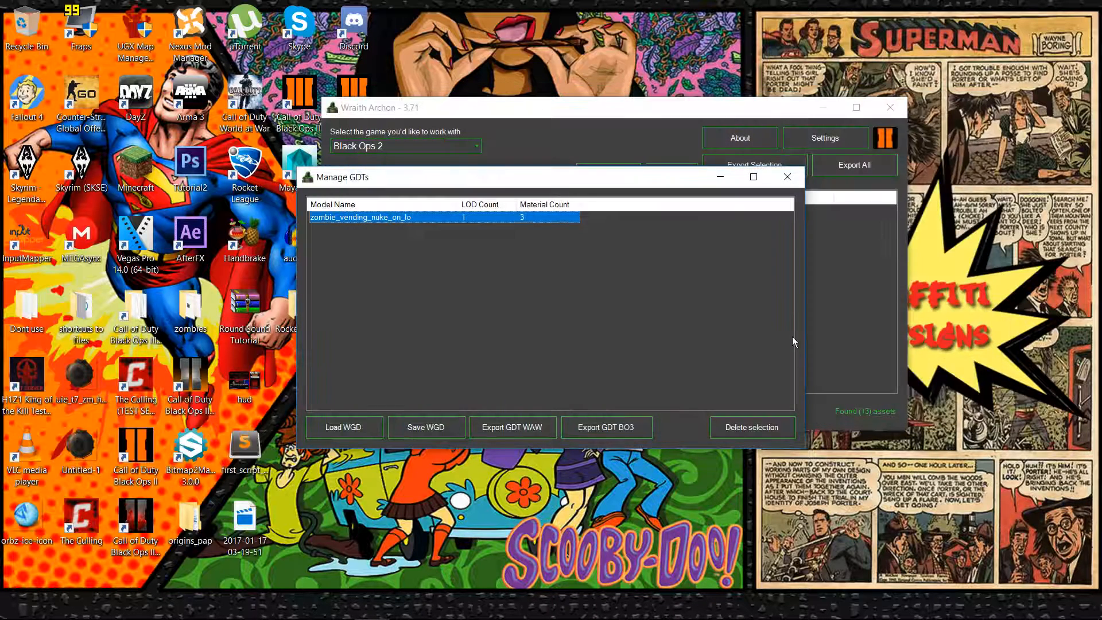
left_click(460, 276)
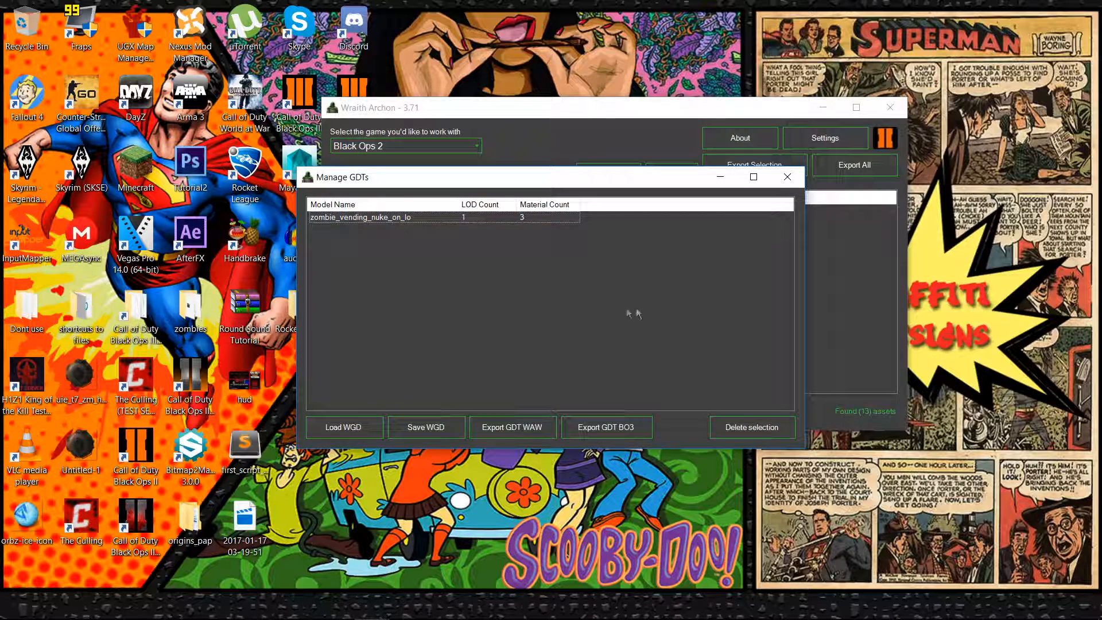
left_click(796, 181)
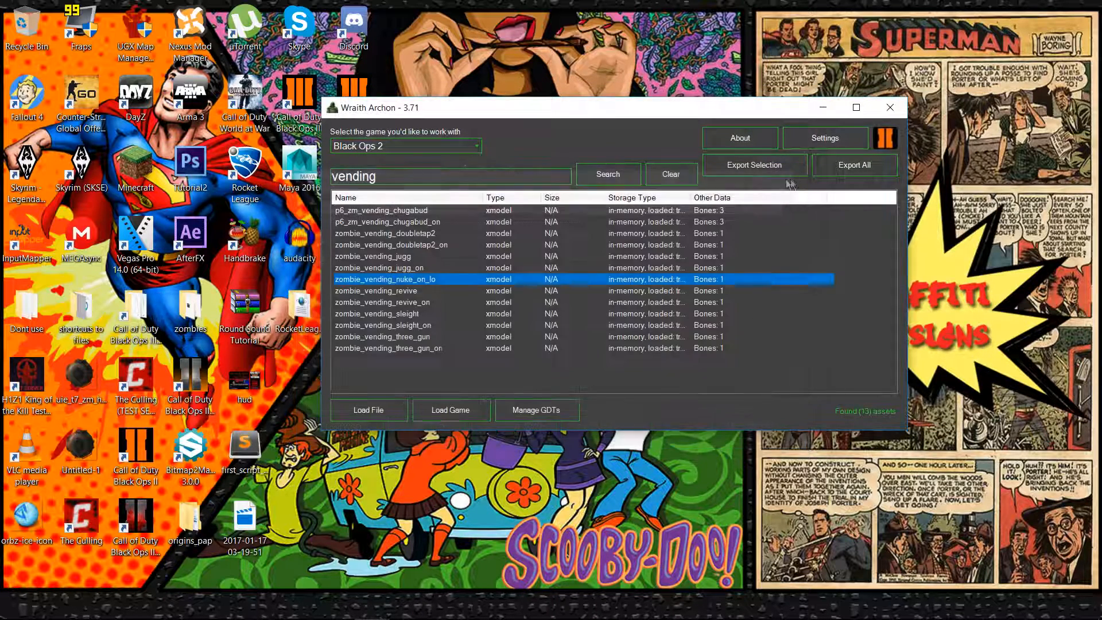
Step: Close Wraith Archon and bring up the wraith folder window in File Explorer
left_click(888, 108)
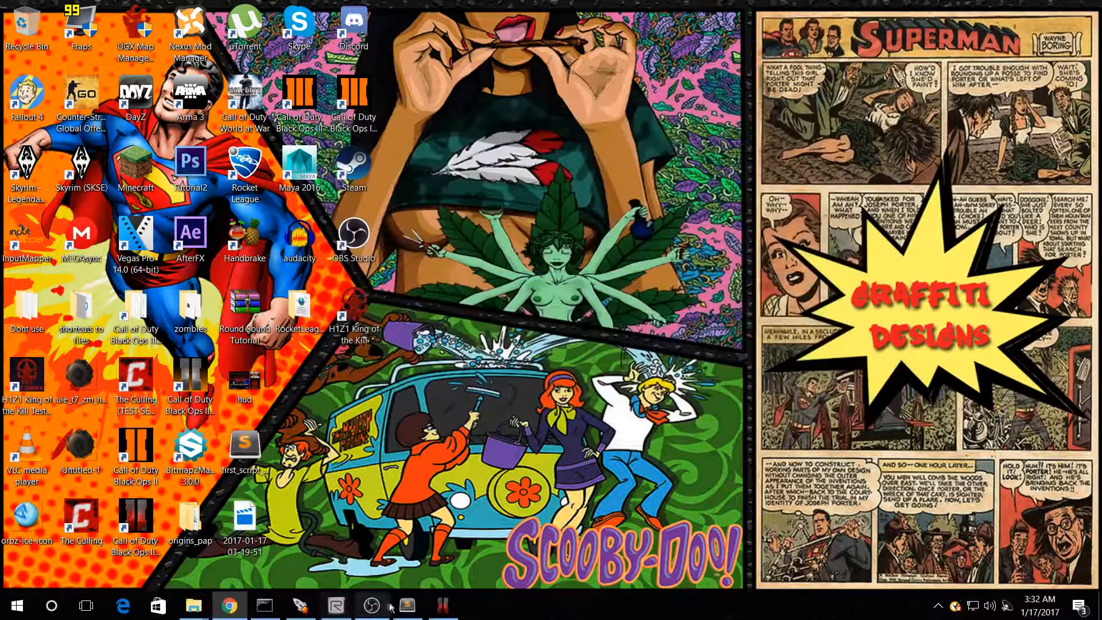
mouse_move(193, 606)
left_click(96, 550)
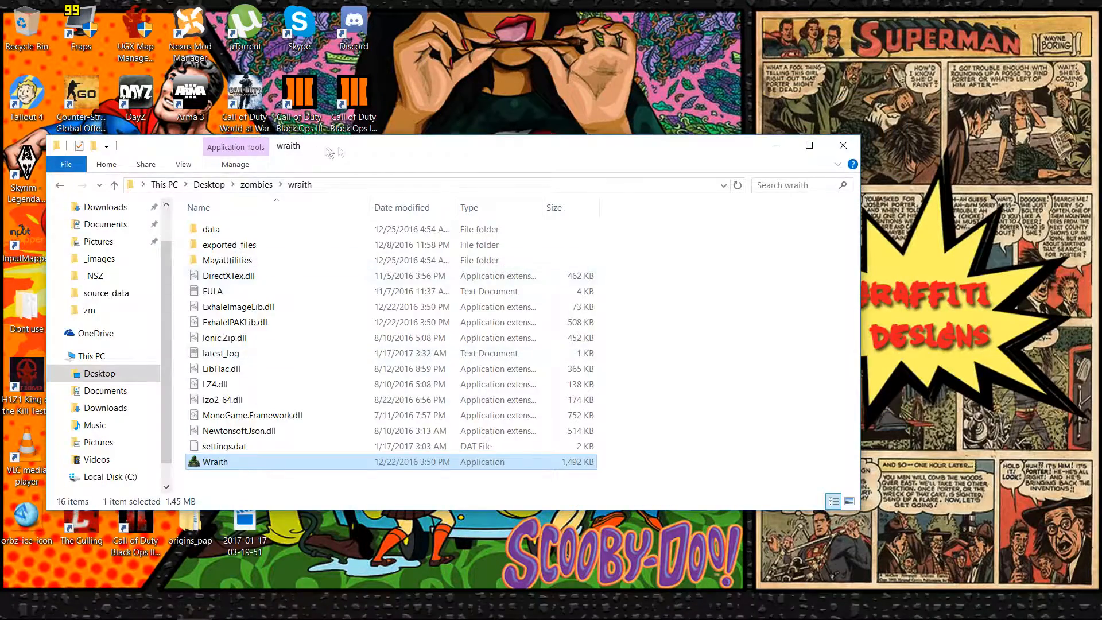
left_click_drag(321, 148, 509, 104)
left_click_drag(408, 448, 451, 454)
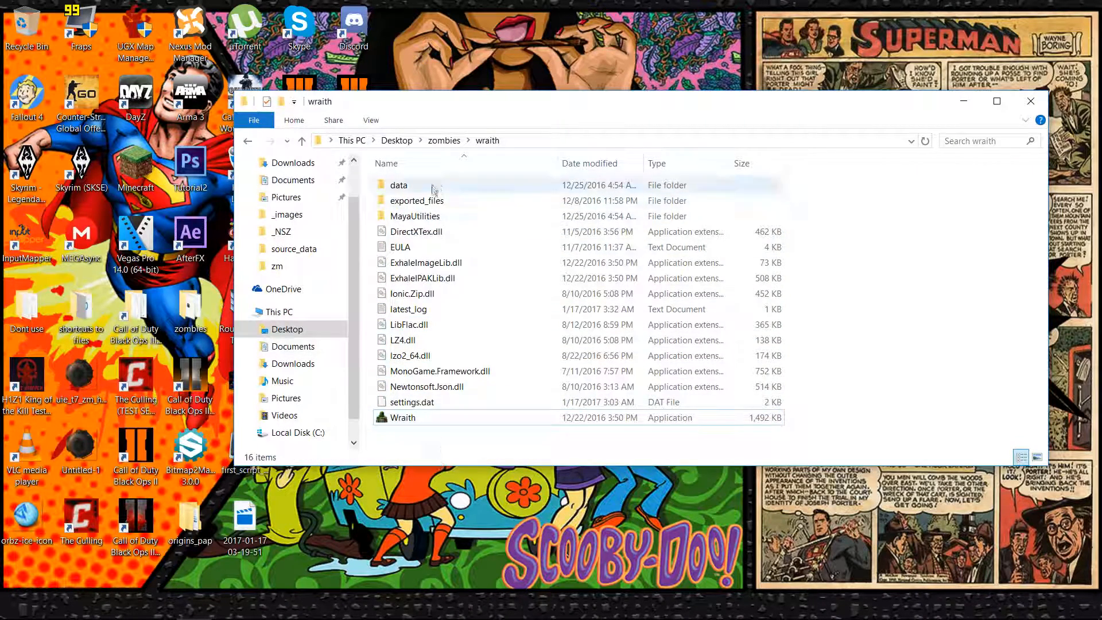
Step: Go to exported_files\black_ops_2\xmodels\zombie_vending_nuke_on_lo and widen the Type column to show the full file types
double_click(431, 205)
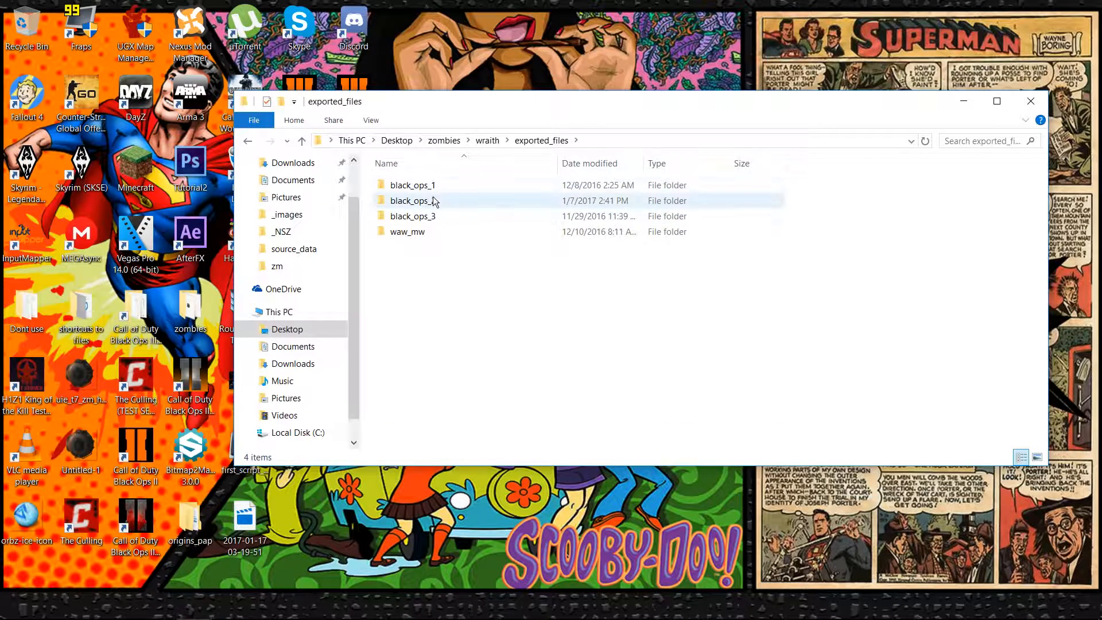
double_click(432, 202)
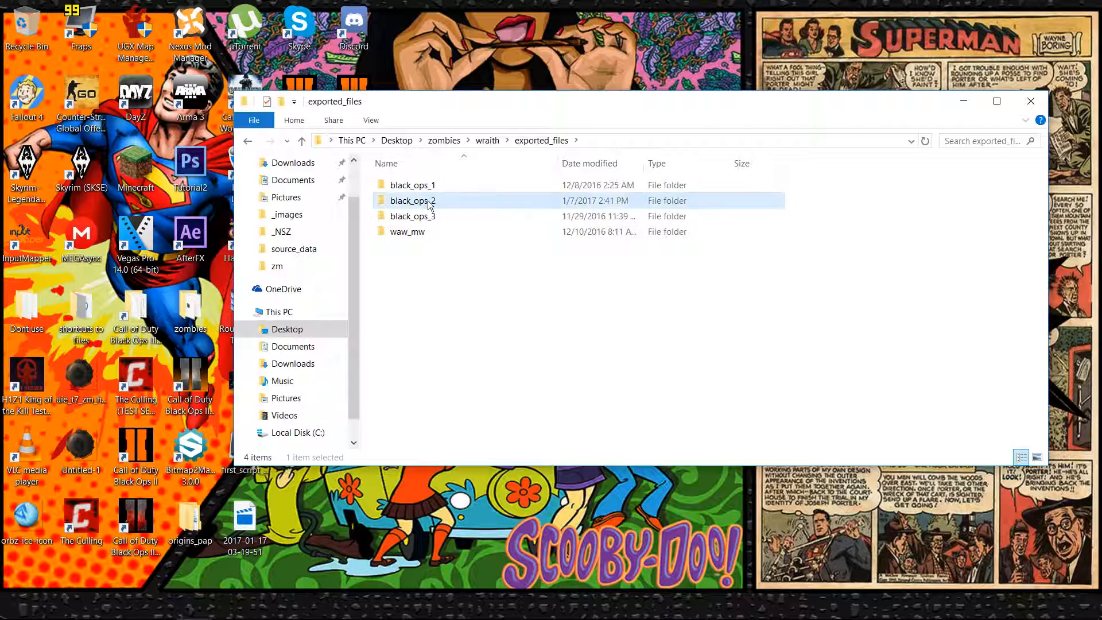
double_click(426, 221)
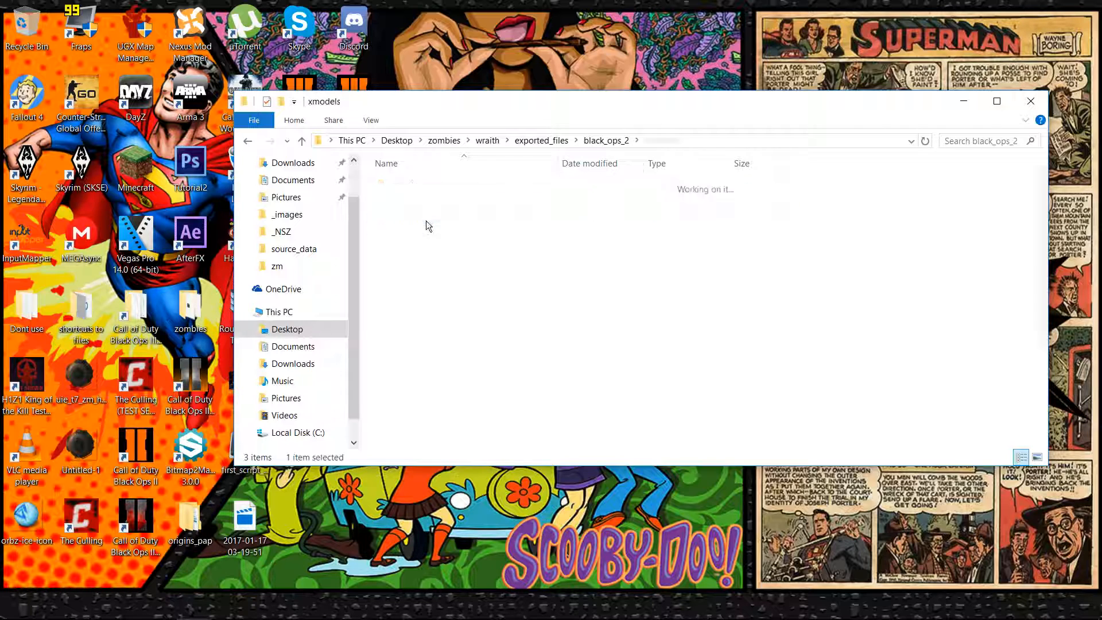
scroll(454, 345, "down", 4)
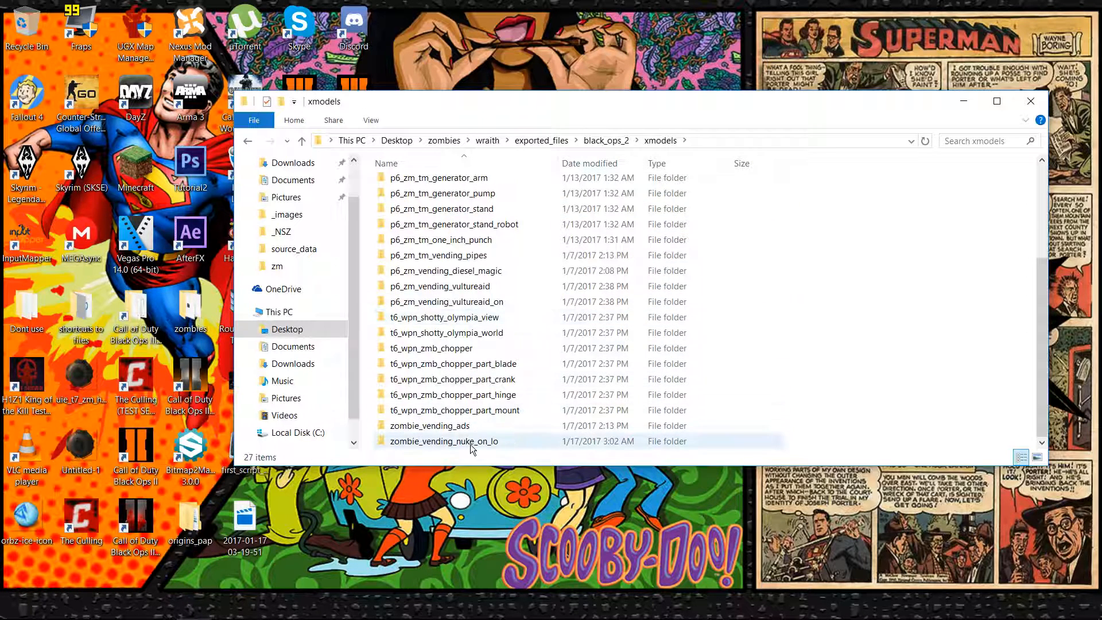
double_click(495, 441)
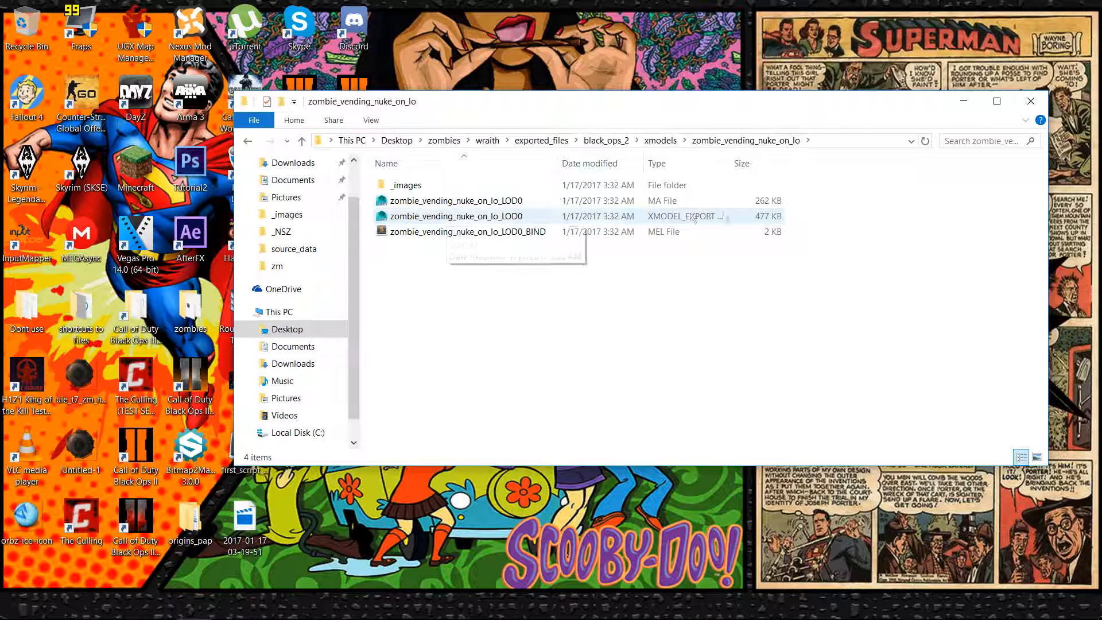
left_click_drag(738, 163, 804, 163)
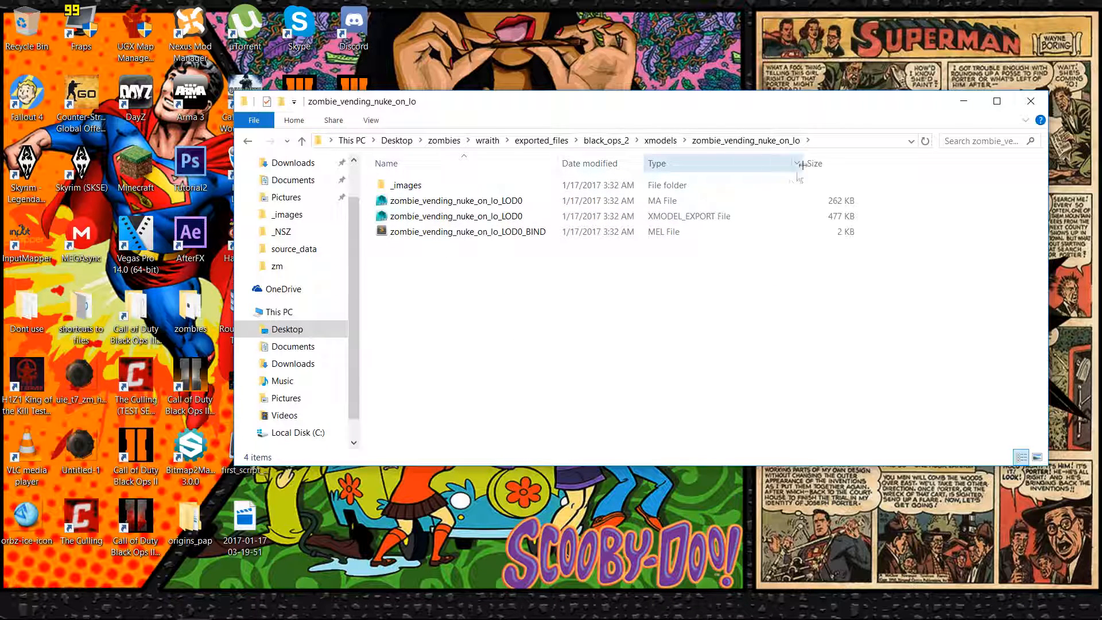
Step: Go to the kronos folder inside Desktop\zombies and launch Kronos
mouse_move(195, 608)
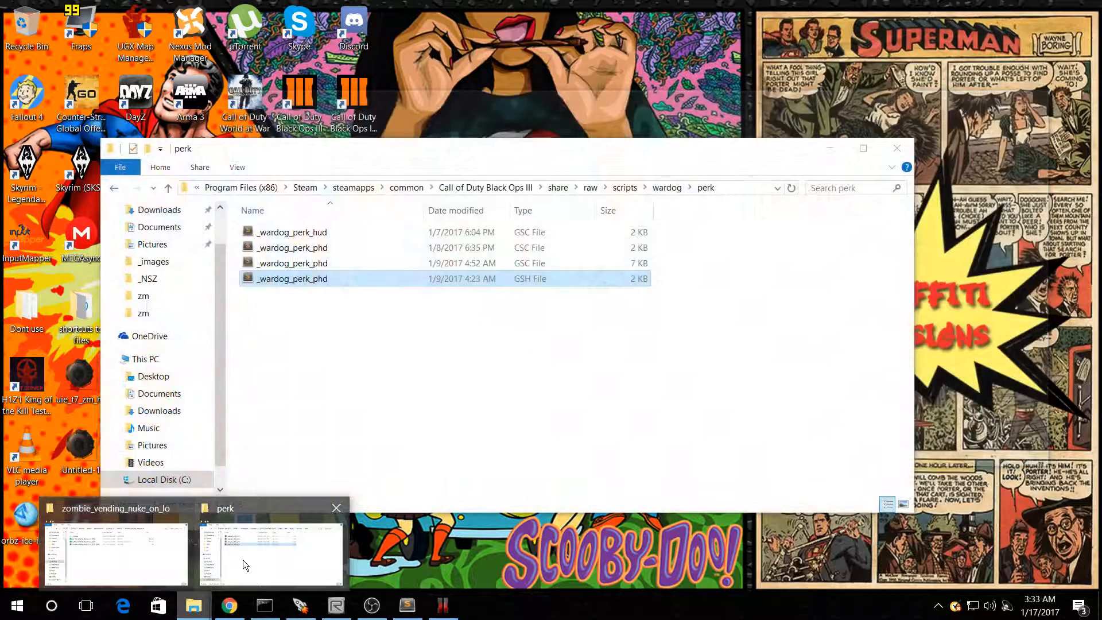
left_click(243, 560)
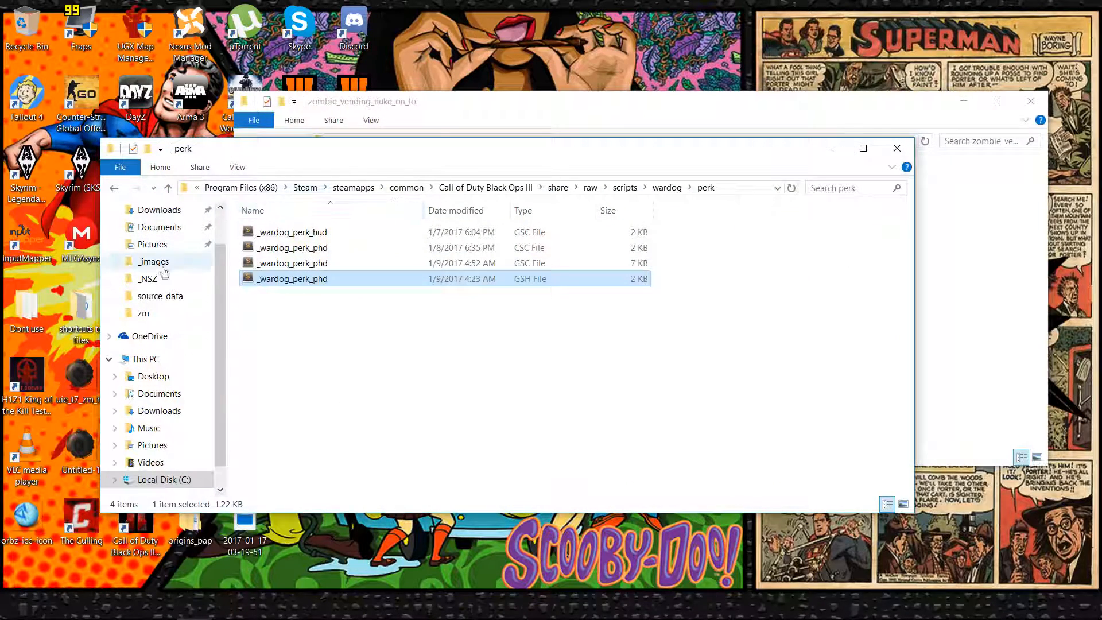
left_click(167, 298)
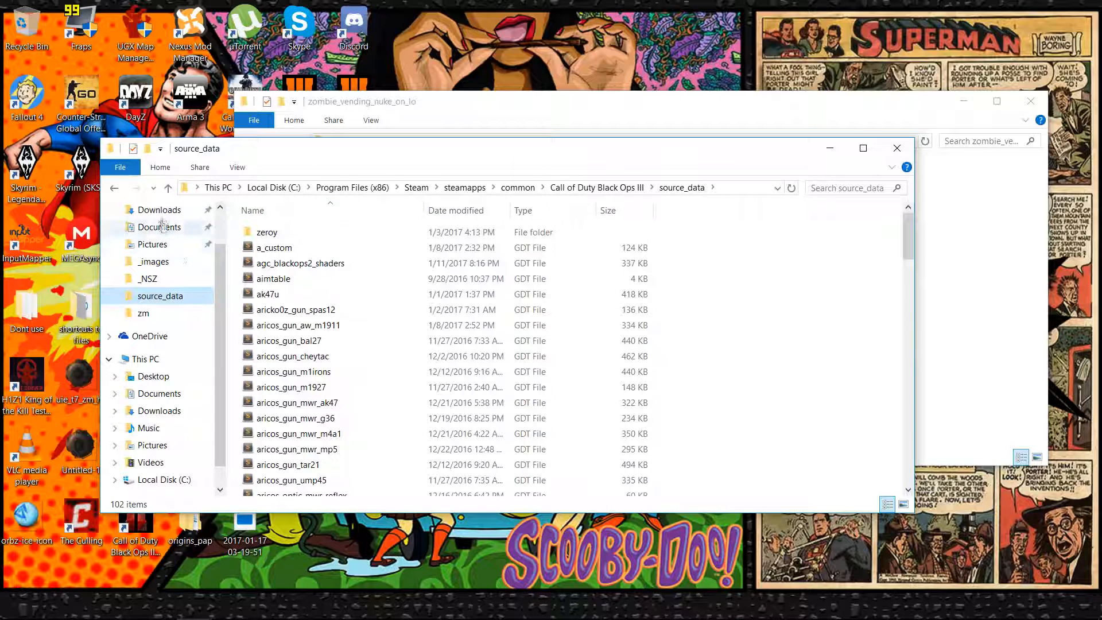
scroll(163, 233, "up", 2)
left_click(153, 238)
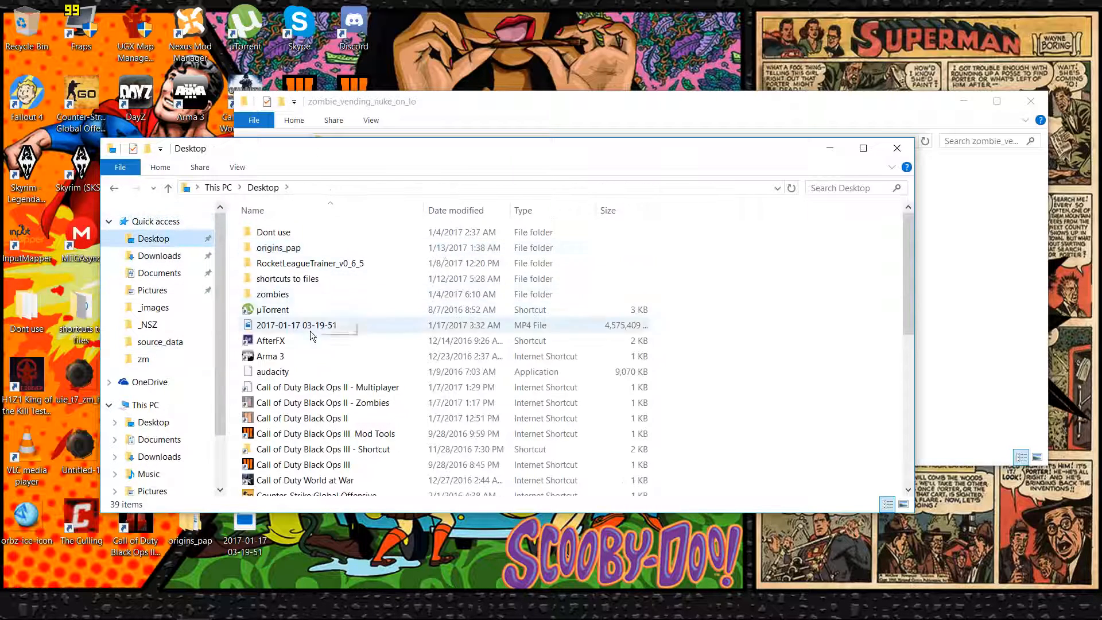
double_click(302, 293)
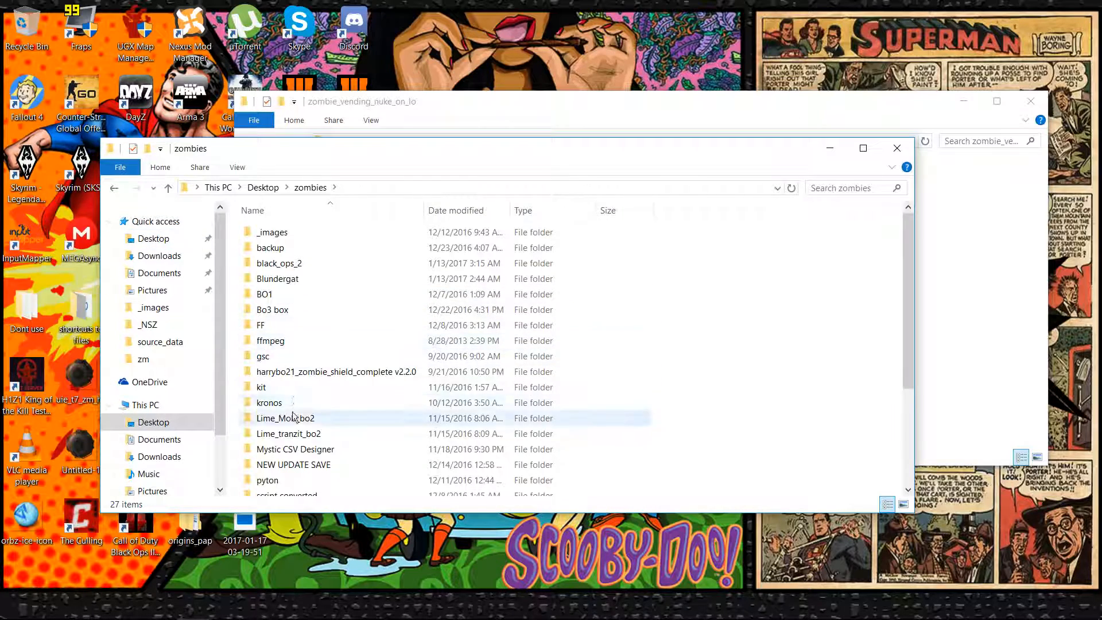
double_click(291, 403)
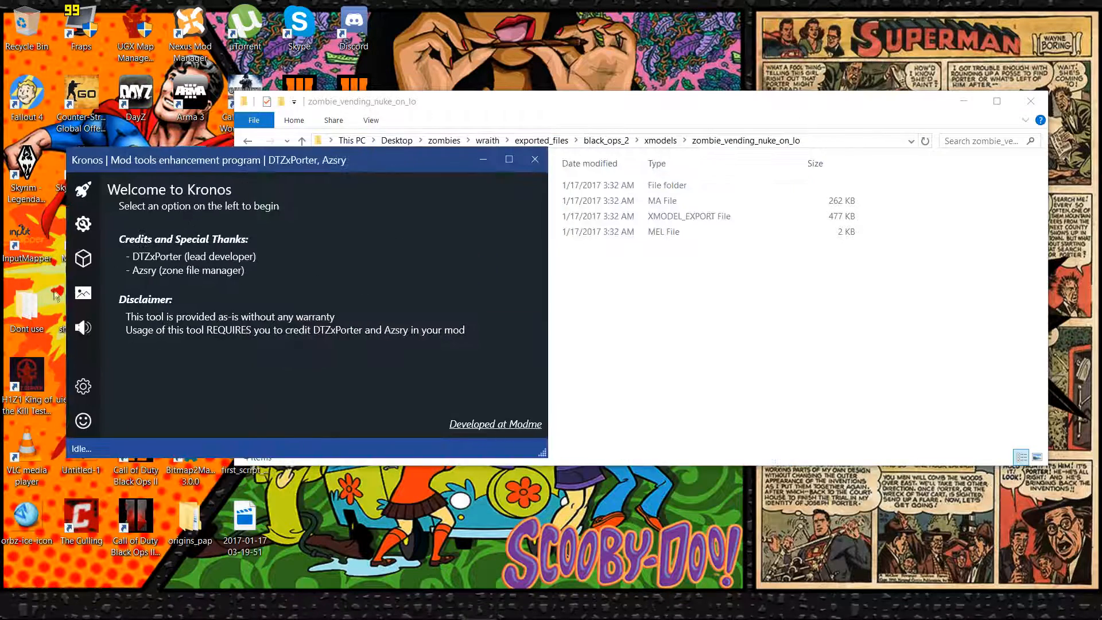
Step: Convert the zombie_vending_nuke_on_lo_LOD0 XMODEL_EXPORT file with Kronos's model and animation converter, then minimize the two folder windows
left_click(84, 258)
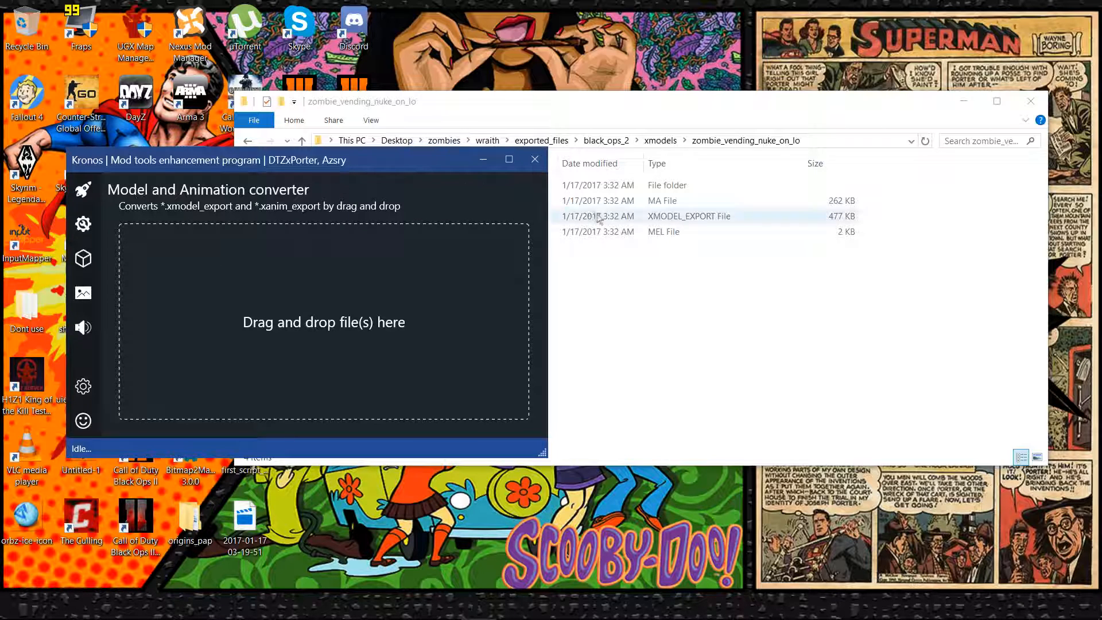
left_click(554, 215)
left_click_drag(481, 223, 185, 284)
left_click_drag(659, 133, 454, 139)
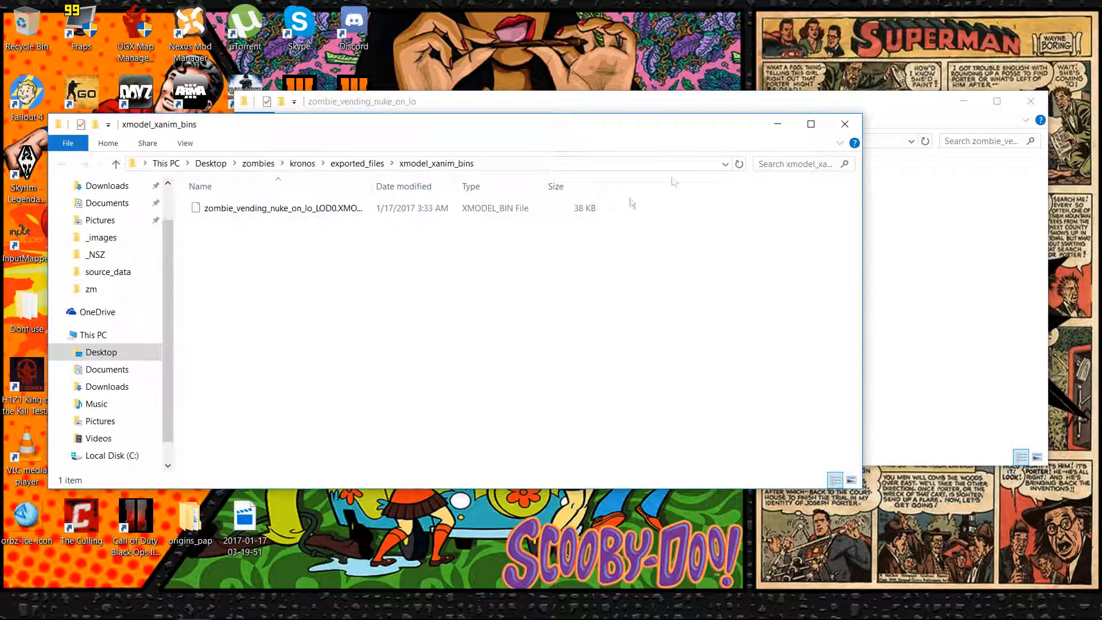
left_click(778, 124)
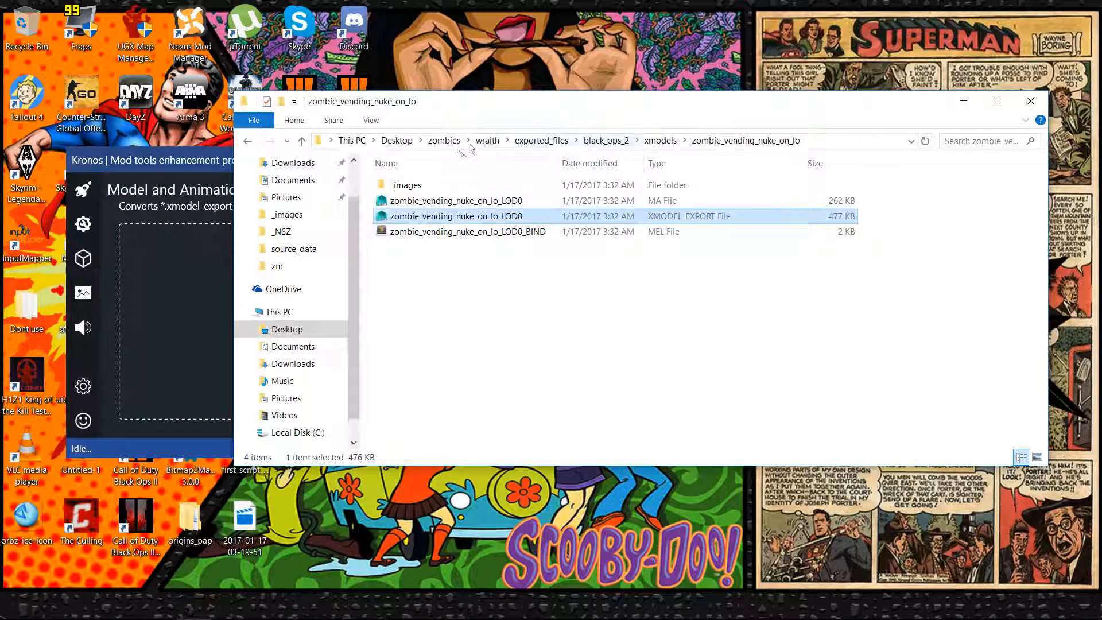
left_click(964, 101)
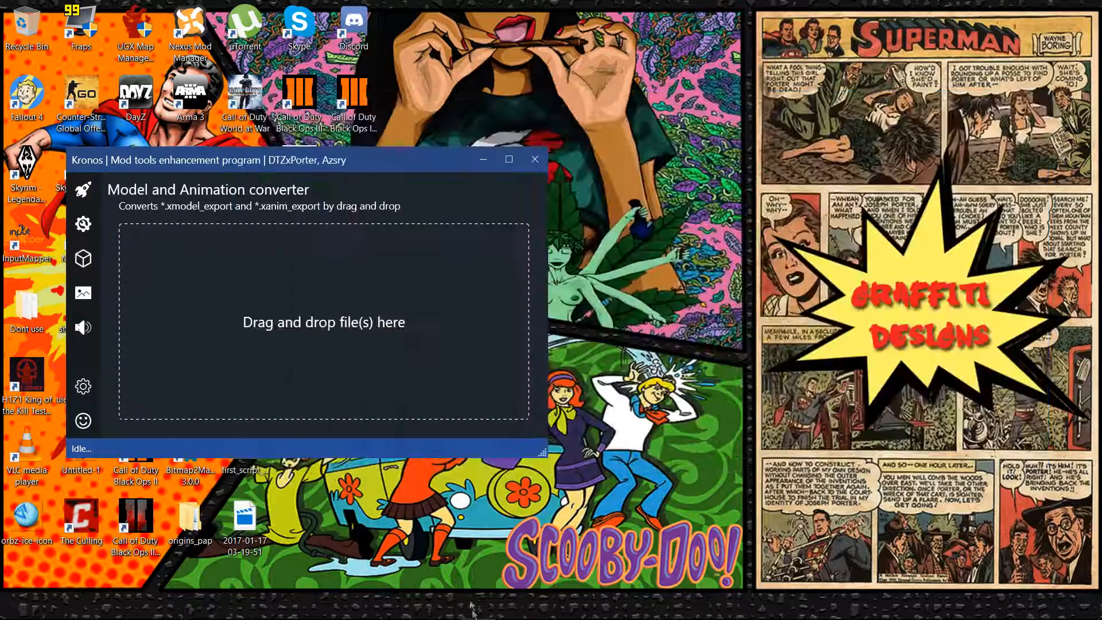
Step: From the Mod Tools Launcher, open the zm_test map folder and go to the model_export folder of Call of Duty Black Ops III
mouse_move(445, 610)
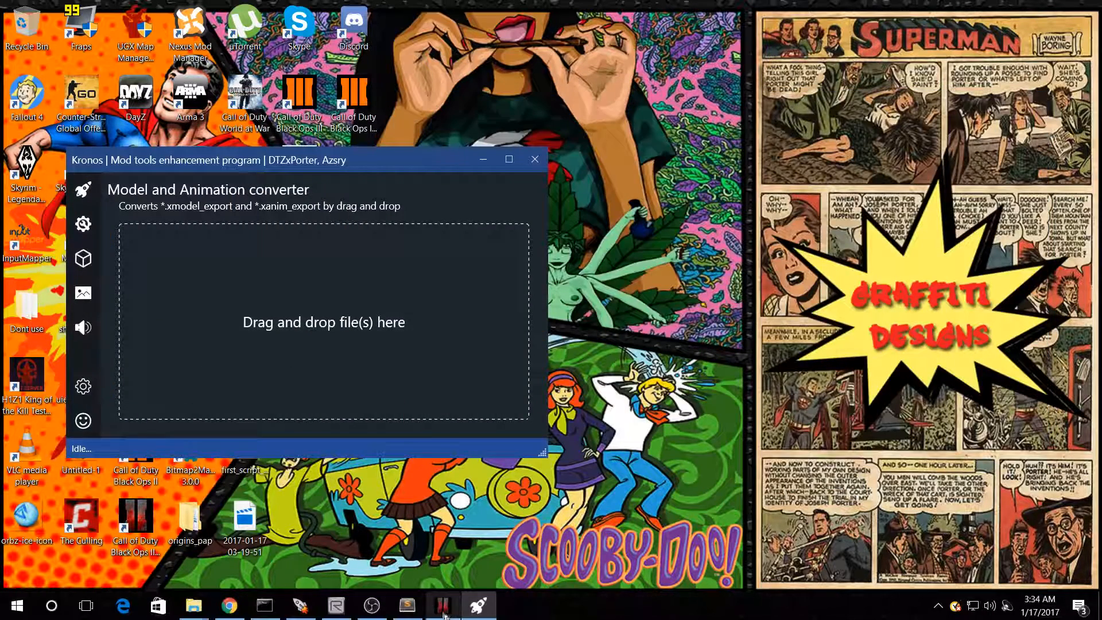
left_click(301, 606)
right_click(446, 213)
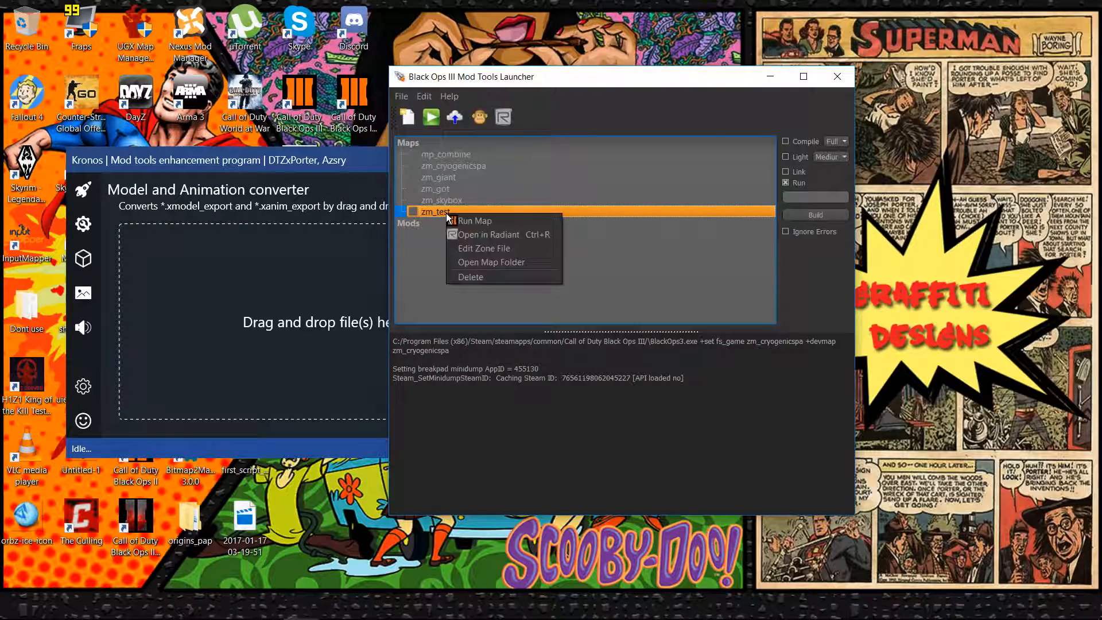
left_click(488, 262)
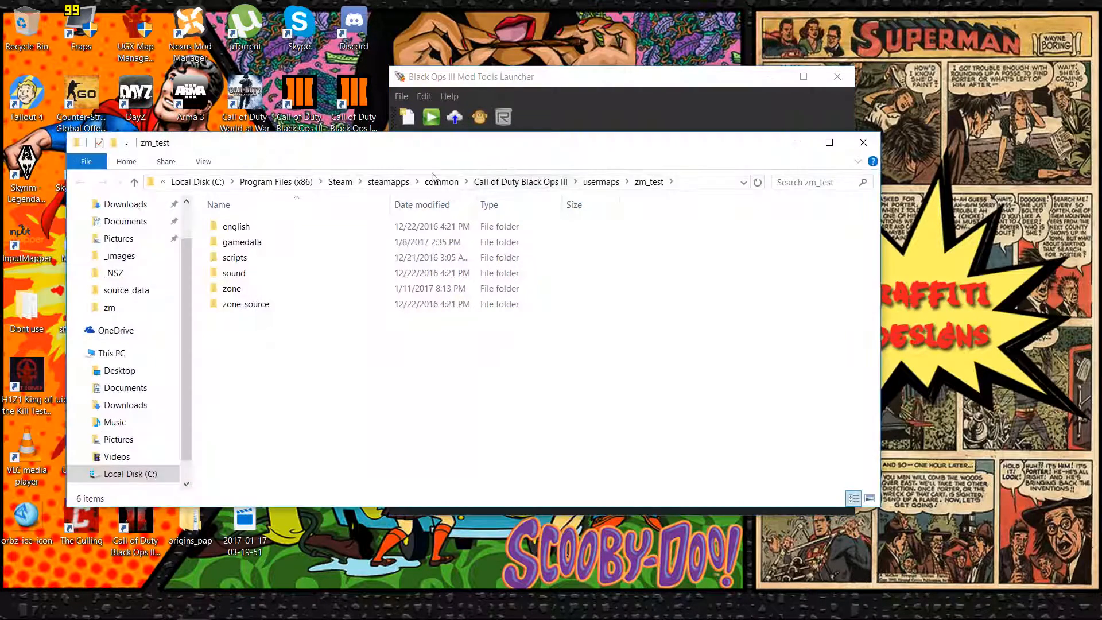
left_click(521, 181)
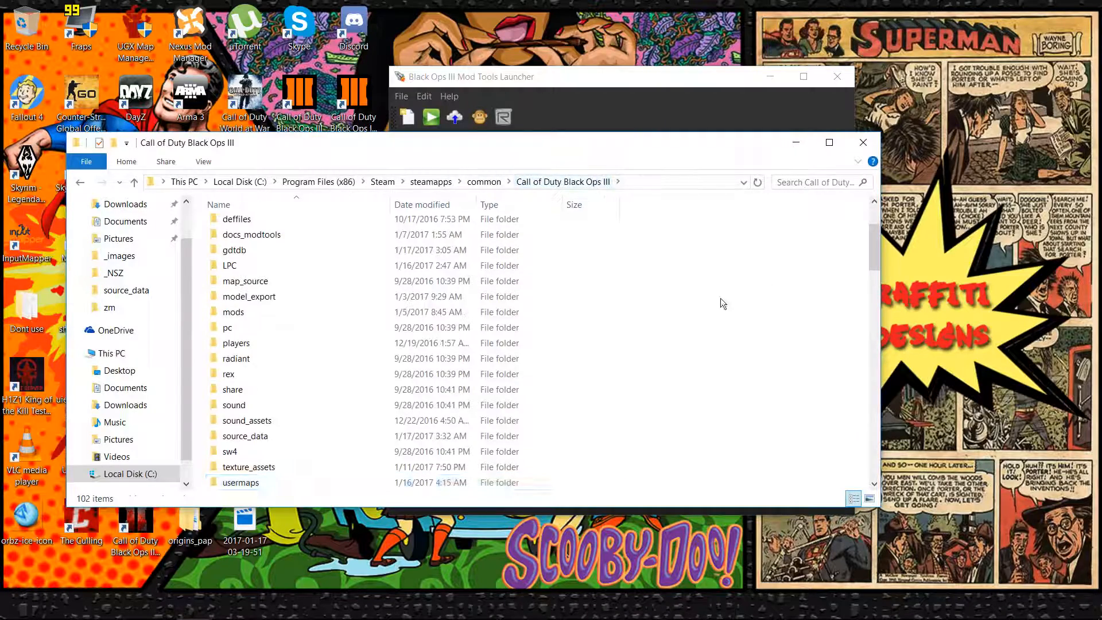
scroll(347, 372, "down", 3)
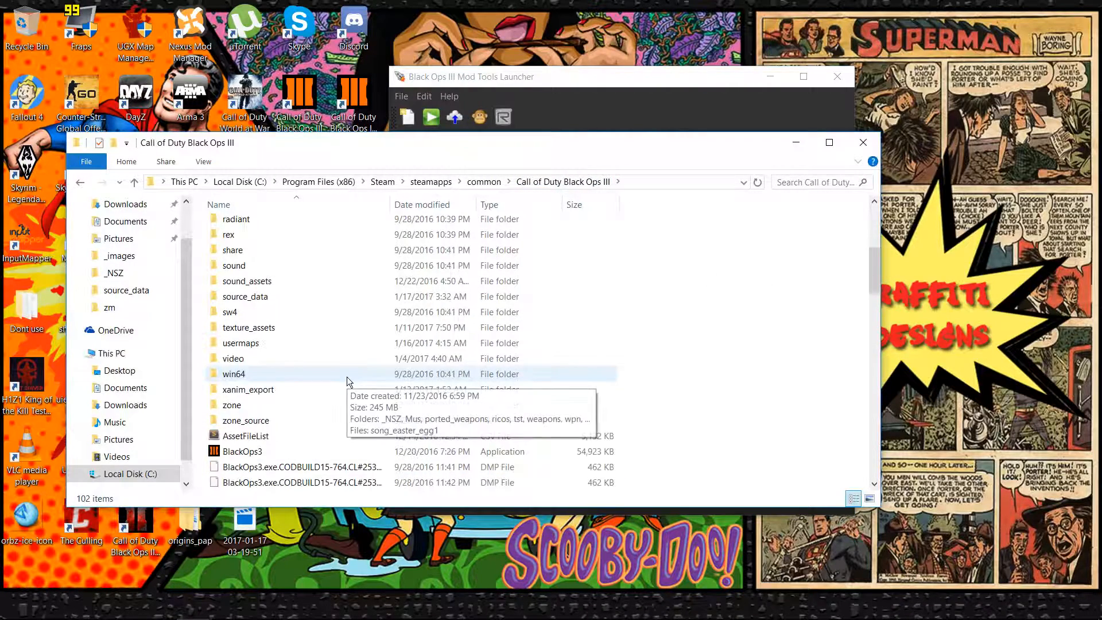
scroll(258, 263, "up", 2)
scroll(258, 268, "up", 1)
double_click(253, 284)
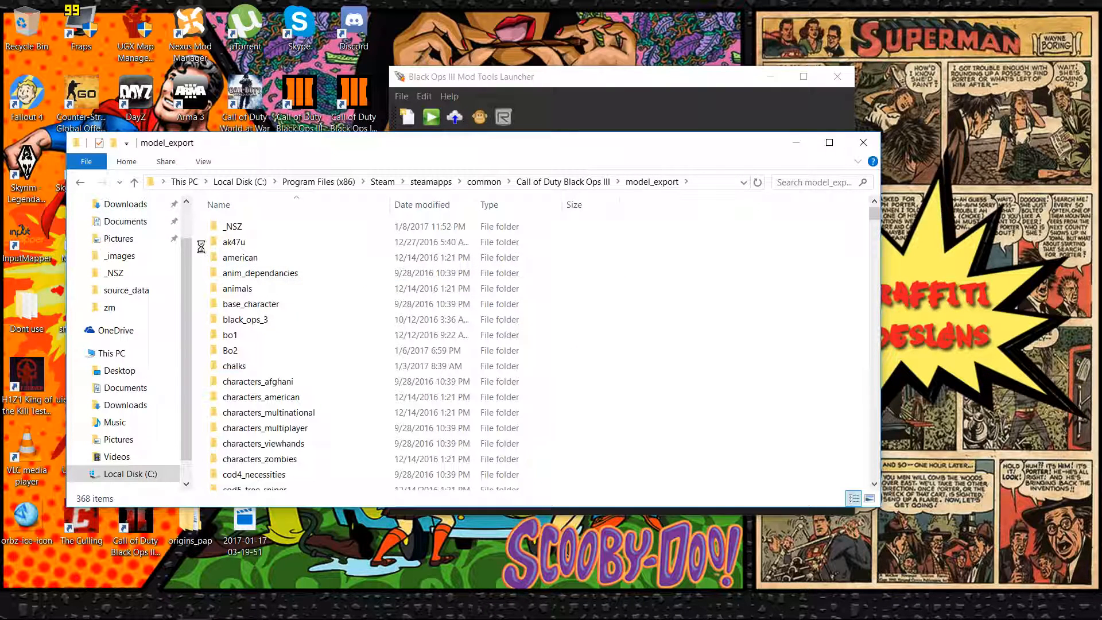
Step: Create a folder named zombie_phd inside model_export\Bo2 and open it
right_click(201, 247)
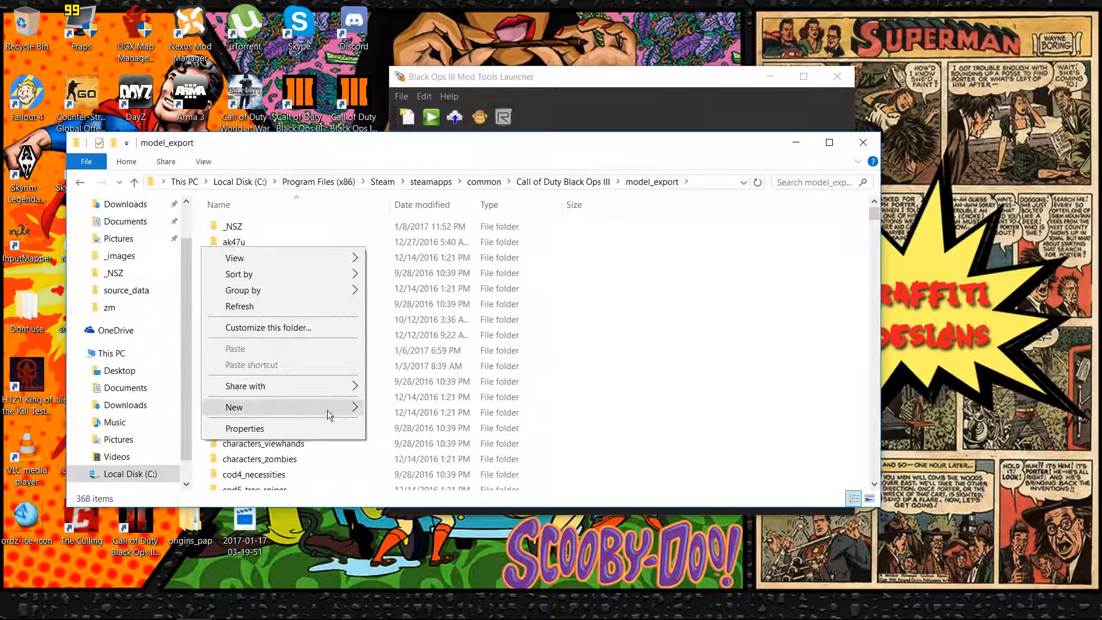
mouse_move(328, 409)
left_click(638, 396)
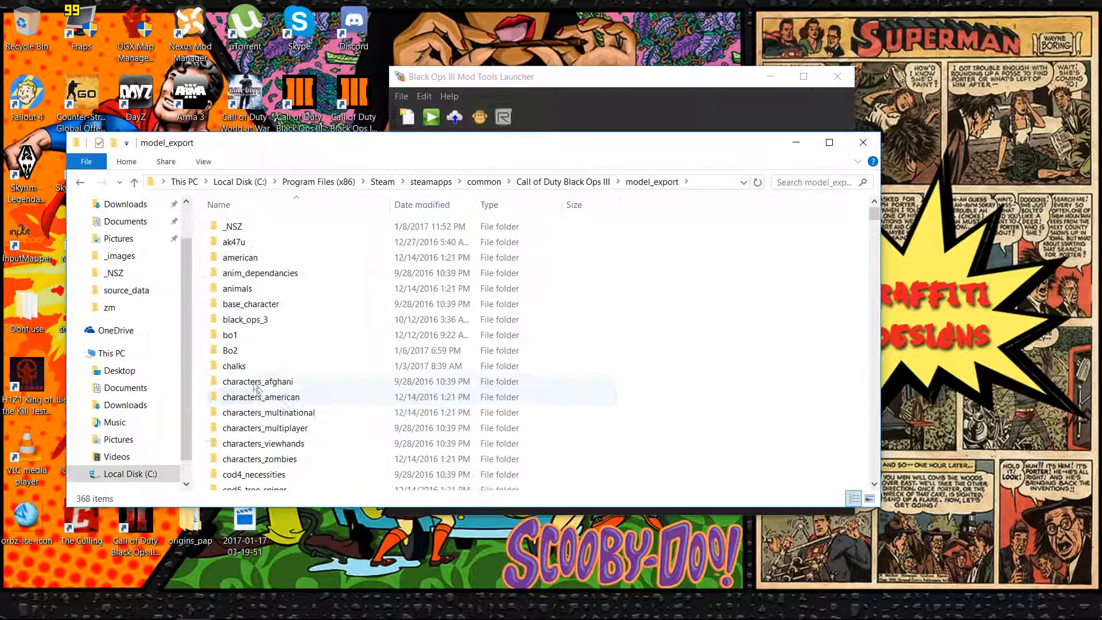
double_click(248, 351)
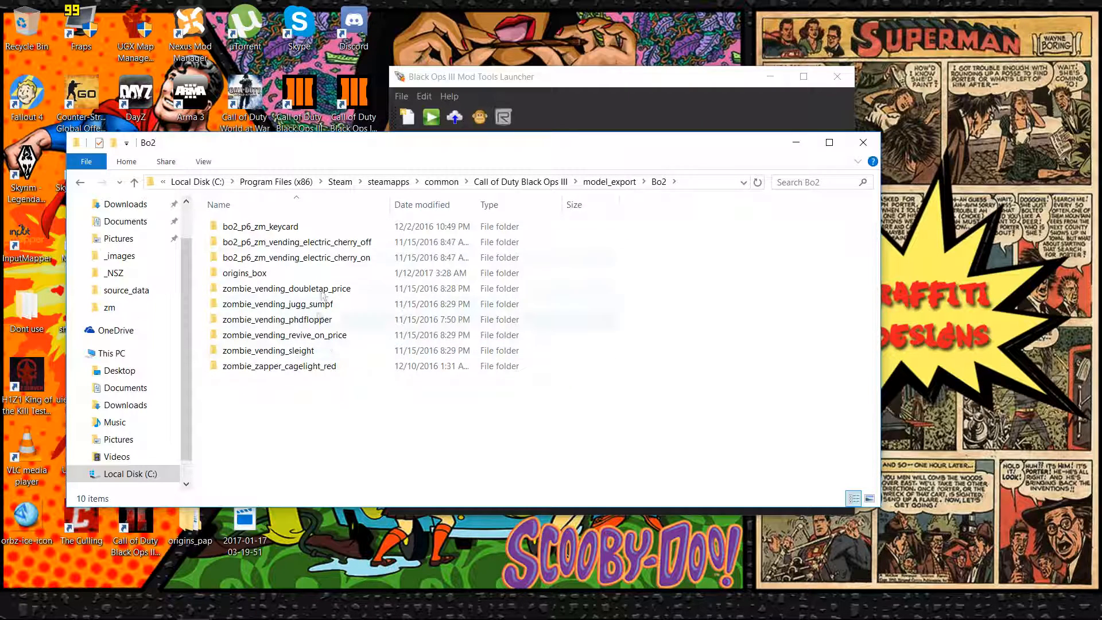
right_click(286, 432)
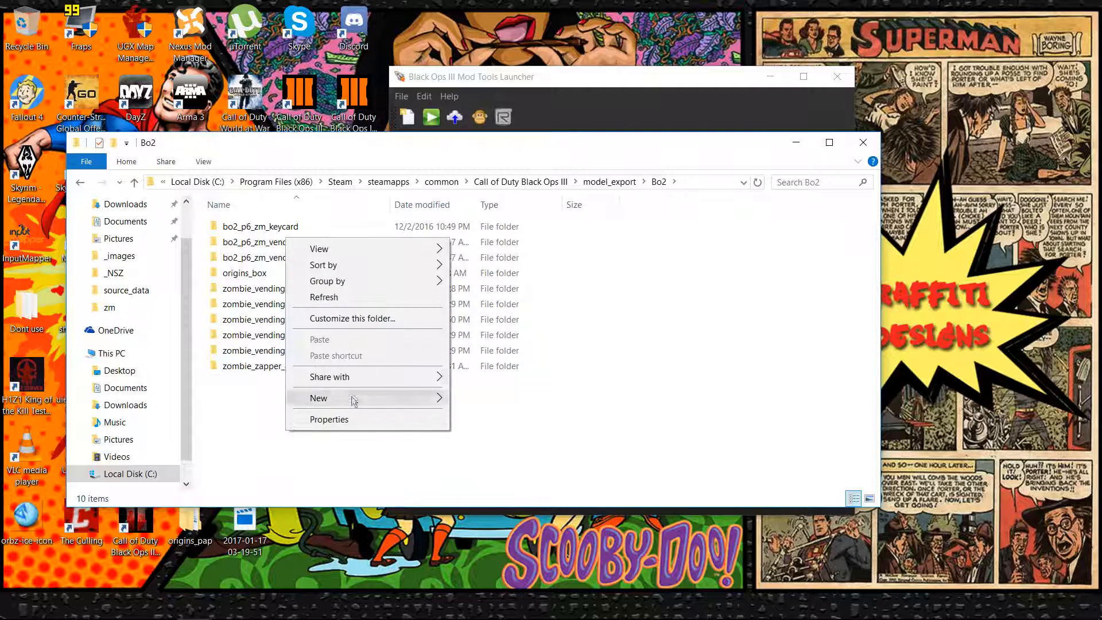
mouse_move(353, 398)
left_click(506, 400)
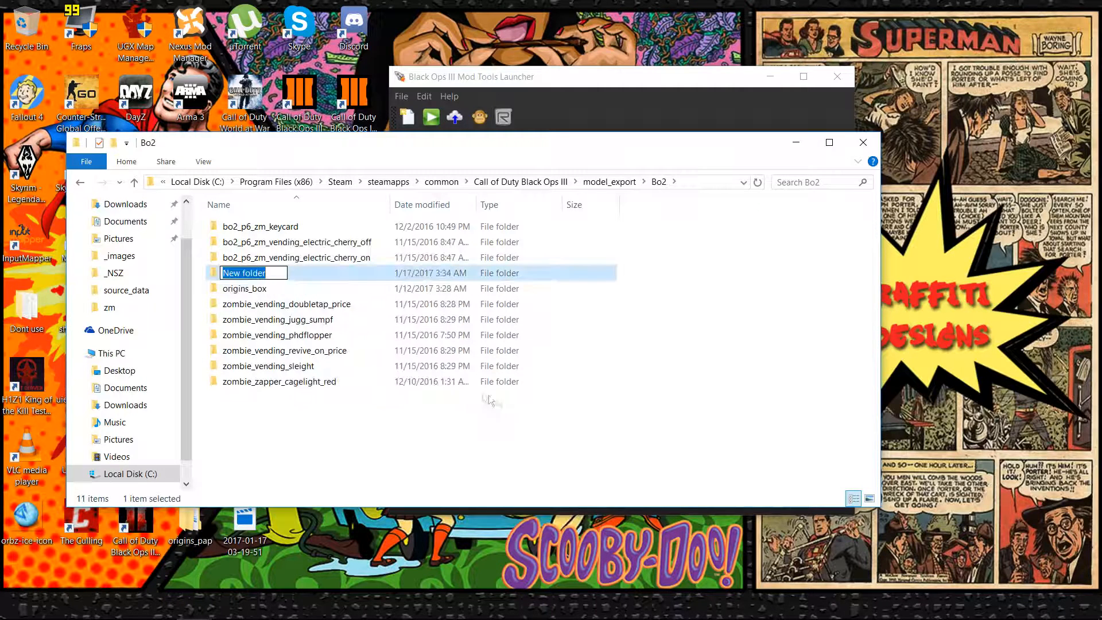
type("zombie_")
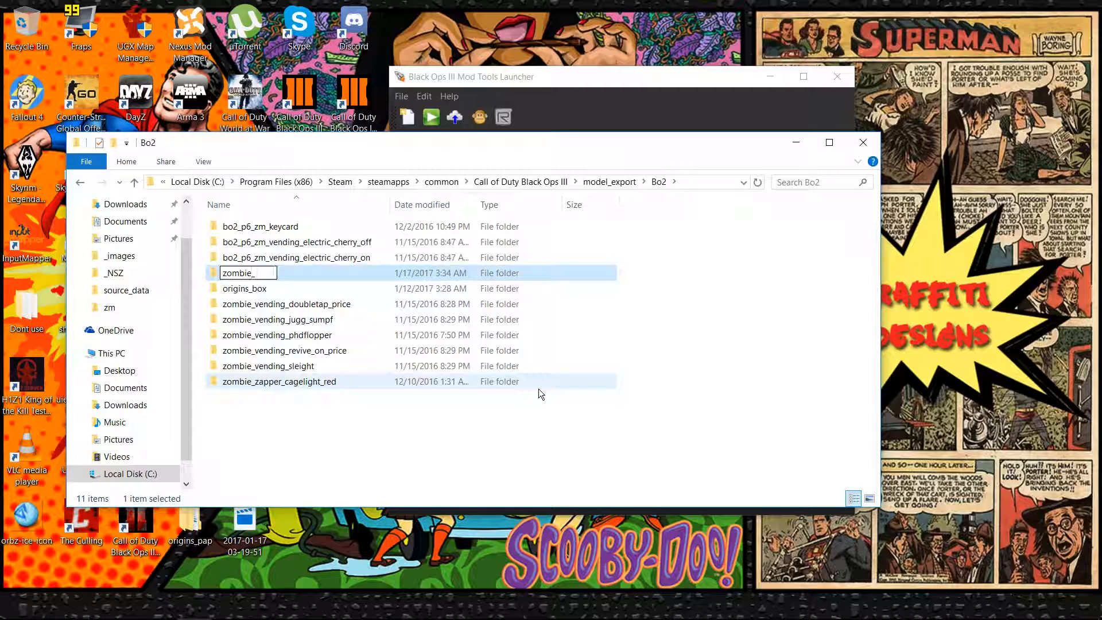
type("phd")
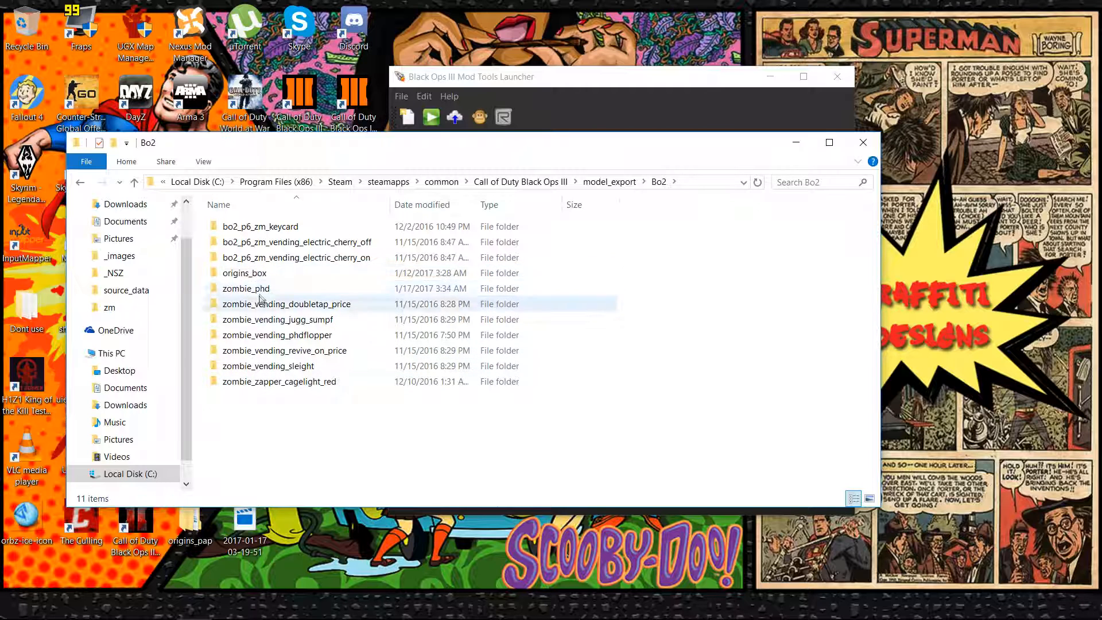
double_click(265, 288)
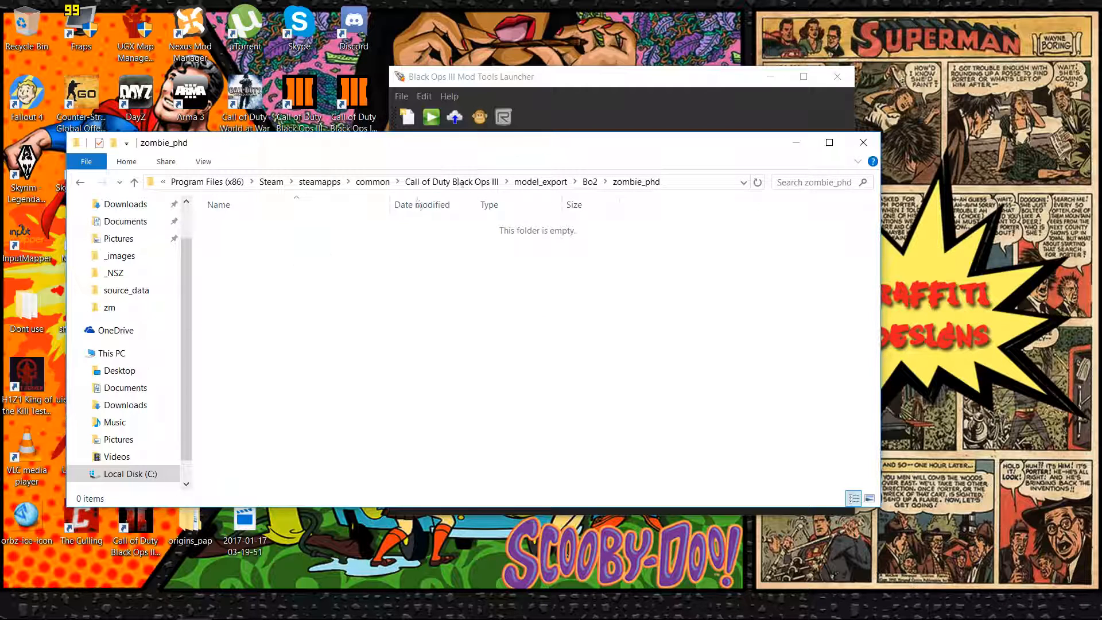
Step: Move the converted zombie_vending_nuke_on_lo_LOD0 XMODEL_BIN file from xmodel_xanim_bins into zombie_phd, then minimize the folder windows
mouse_move(238, 614)
left_click(193, 605)
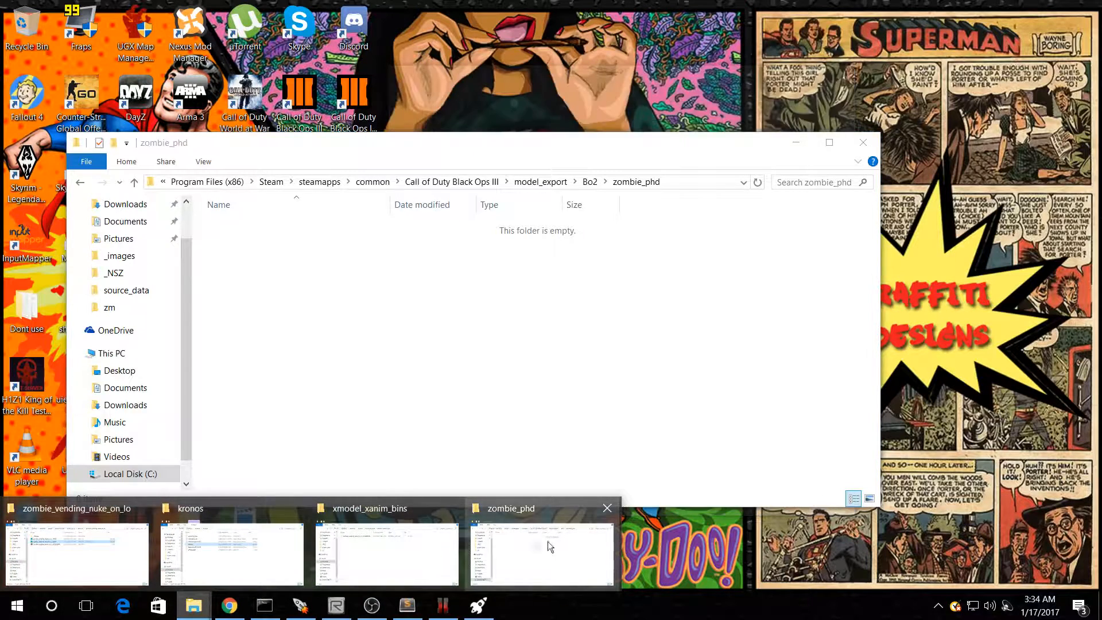
left_click(357, 543)
left_click_drag(383, 134, 729, 117)
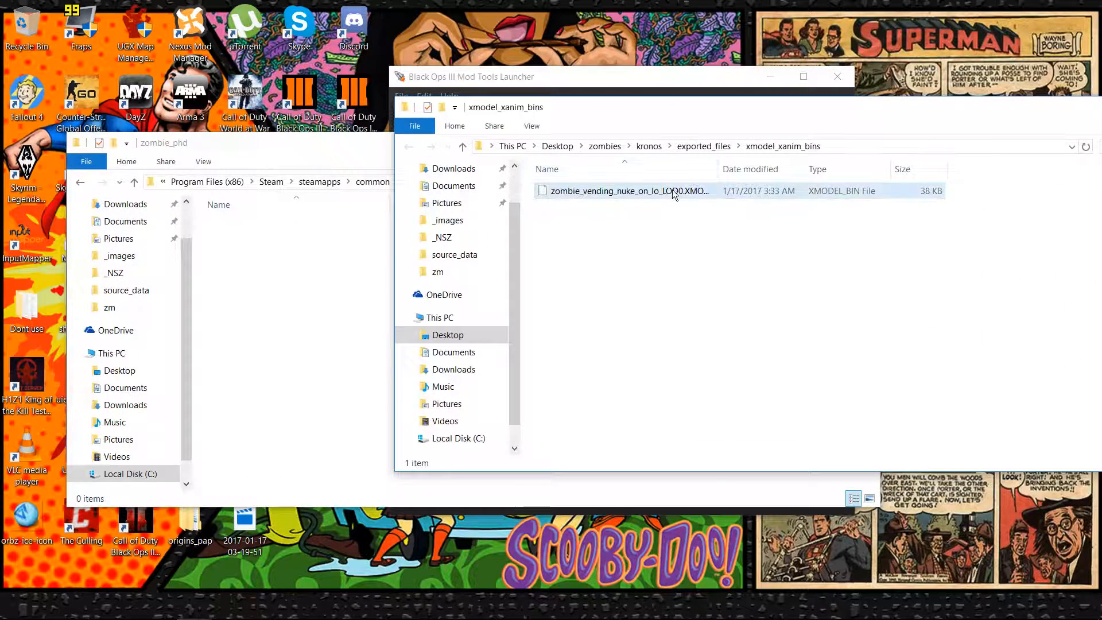
left_click_drag(674, 194, 356, 287)
left_click_drag(929, 118, 548, 150)
left_click(810, 143)
left_click(796, 143)
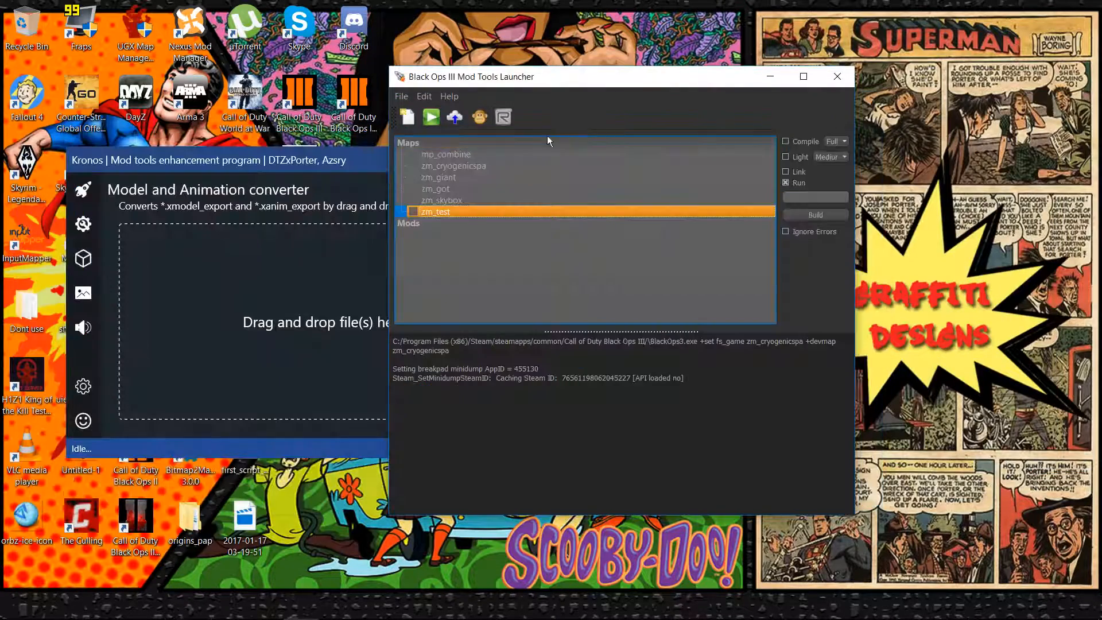
Step: Switch to the Asset Property Editor and filter the assets by the GDT name phd
left_click_drag(488, 79, 464, 78)
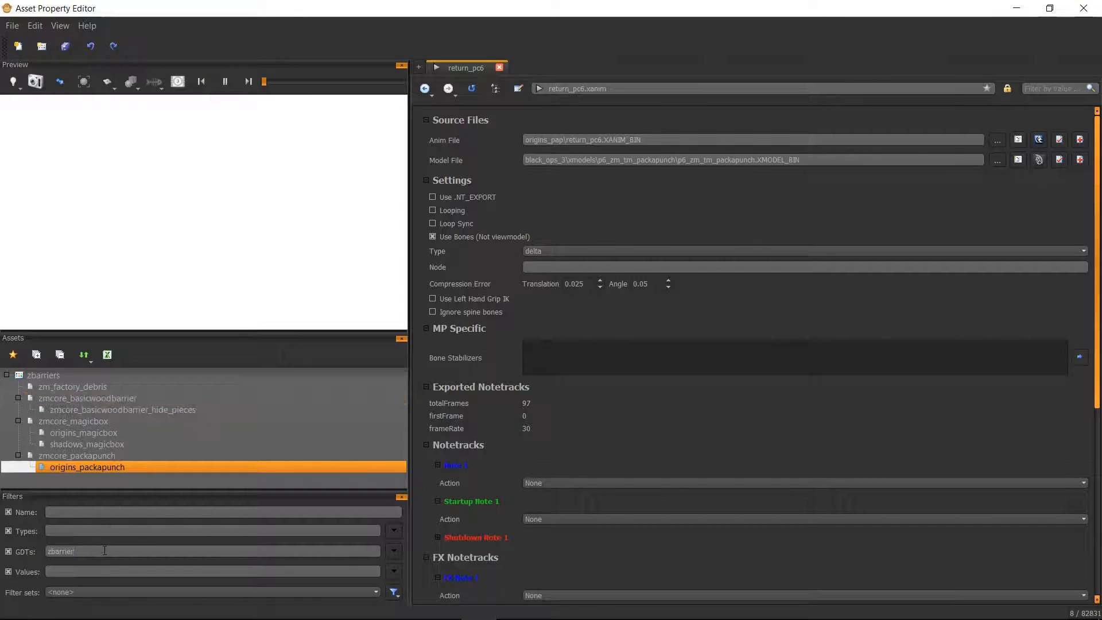
key("BackSpace")
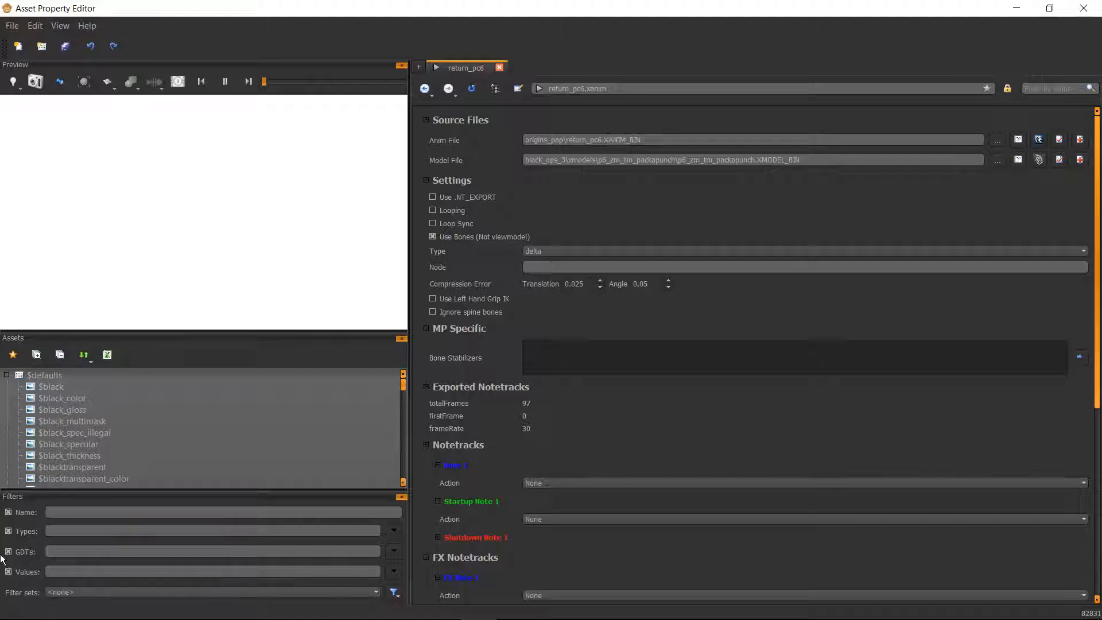
type("zu")
key("BackSpace")
key("BackSpace")
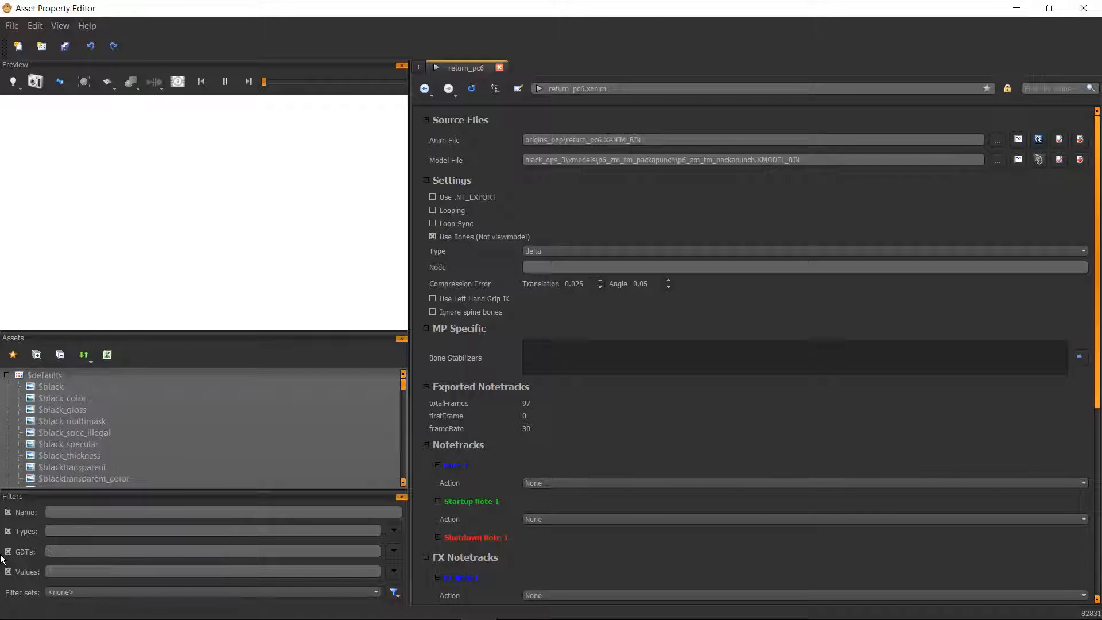
type("phd")
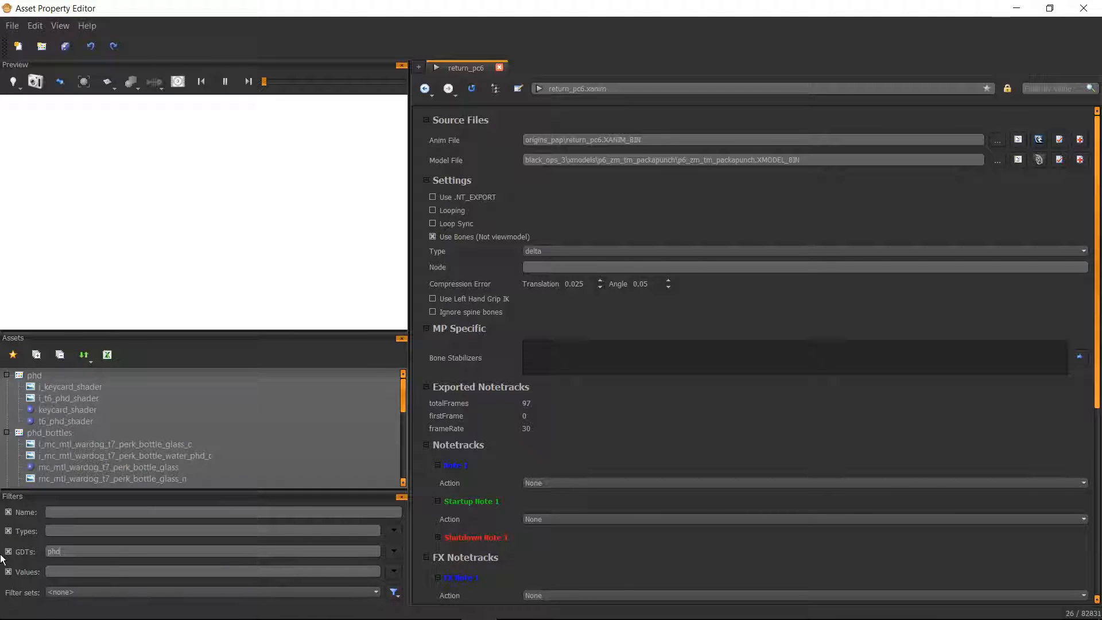
Step: Collapse the asset tree, expand the phd_flopper GDT and show the properties of the zombie_vending_nuke_on_lo xmodel
left_click(60, 355)
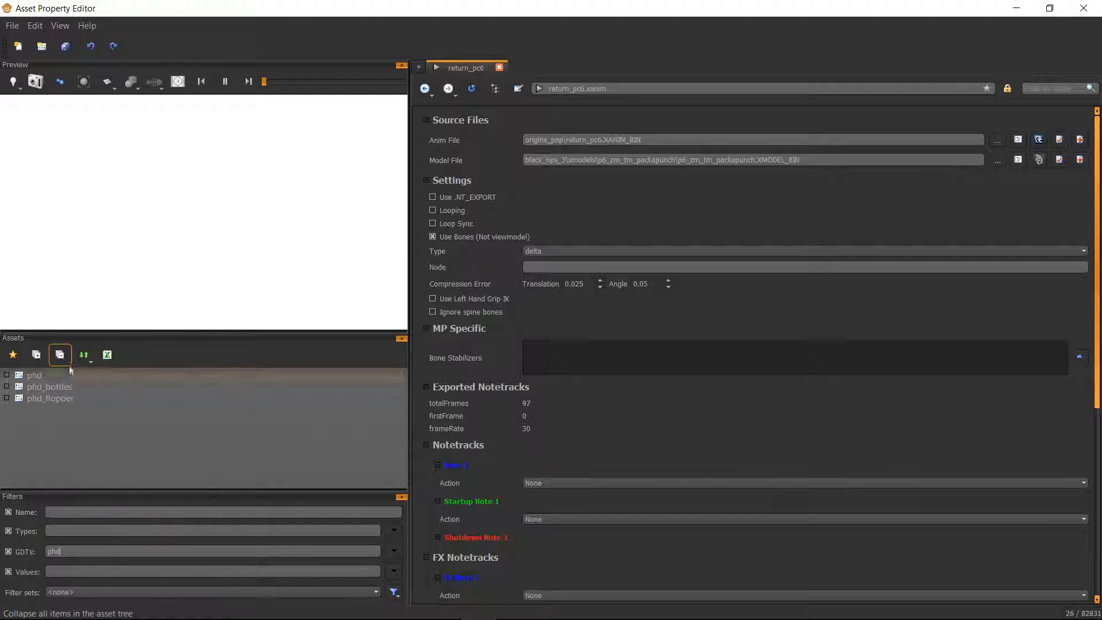
left_click(7, 399)
scroll(156, 425, "down", 1)
scroll(156, 425, "down", 1)
left_click(97, 479)
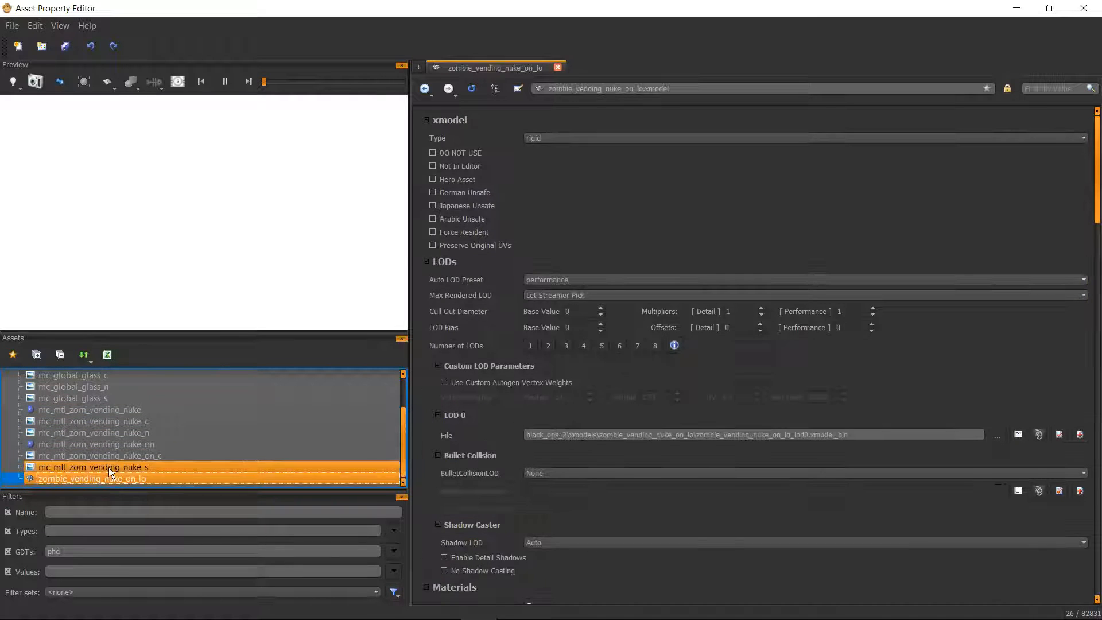
Step: Examine the mc_mtl_zom_vending_nuke_on material and the mc_mtl_zom_vending_nuke_on_c and mc_mtl_zom_vending_nuke_s images
left_click(109, 467)
left_click(119, 446)
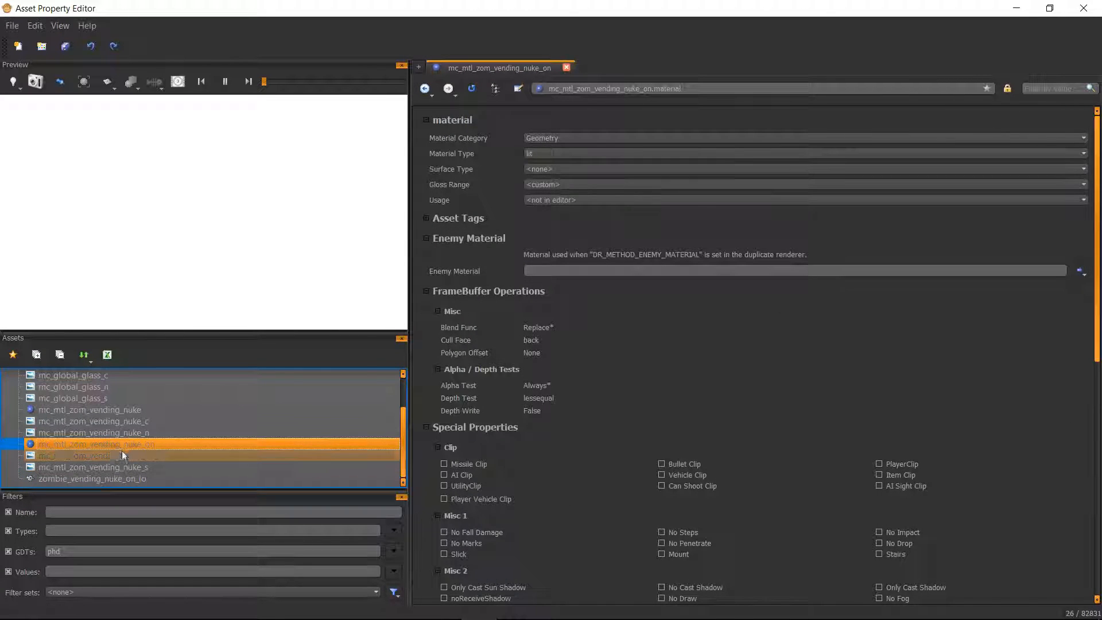
left_click(122, 456)
left_click(125, 477)
left_click(125, 466)
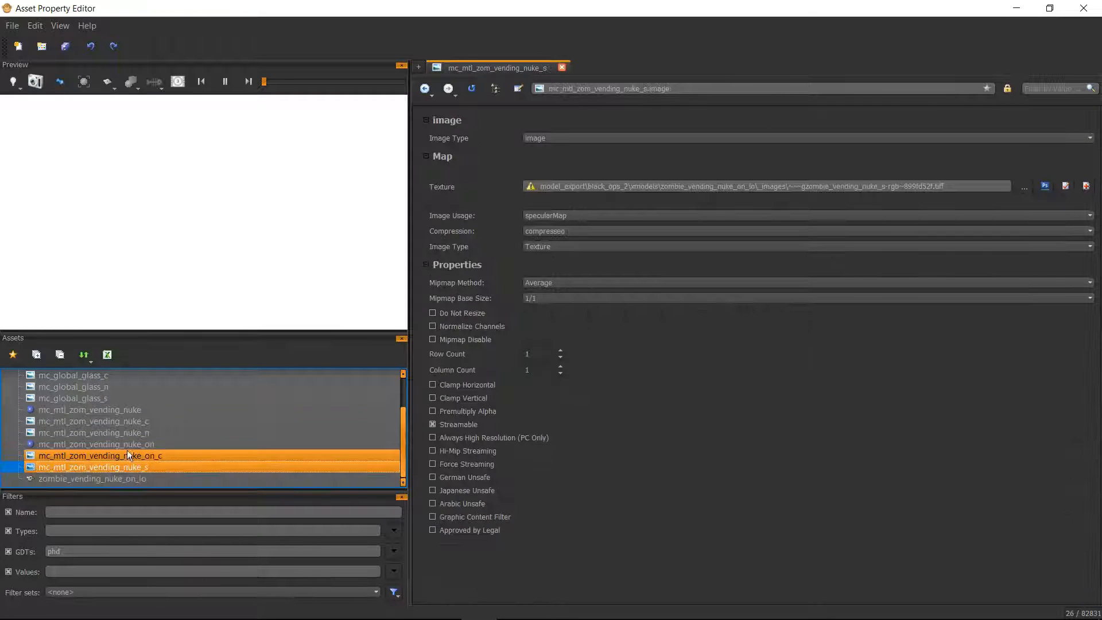
Step: Examine the mc_mtl_zom_vending_nuke_c image and the mc_global_glass_c, mc_global_glass_n and mc_global_glass_s images
left_click(117, 421)
left_click(113, 397)
left_click(115, 376)
left_click(116, 396)
left_click(117, 387)
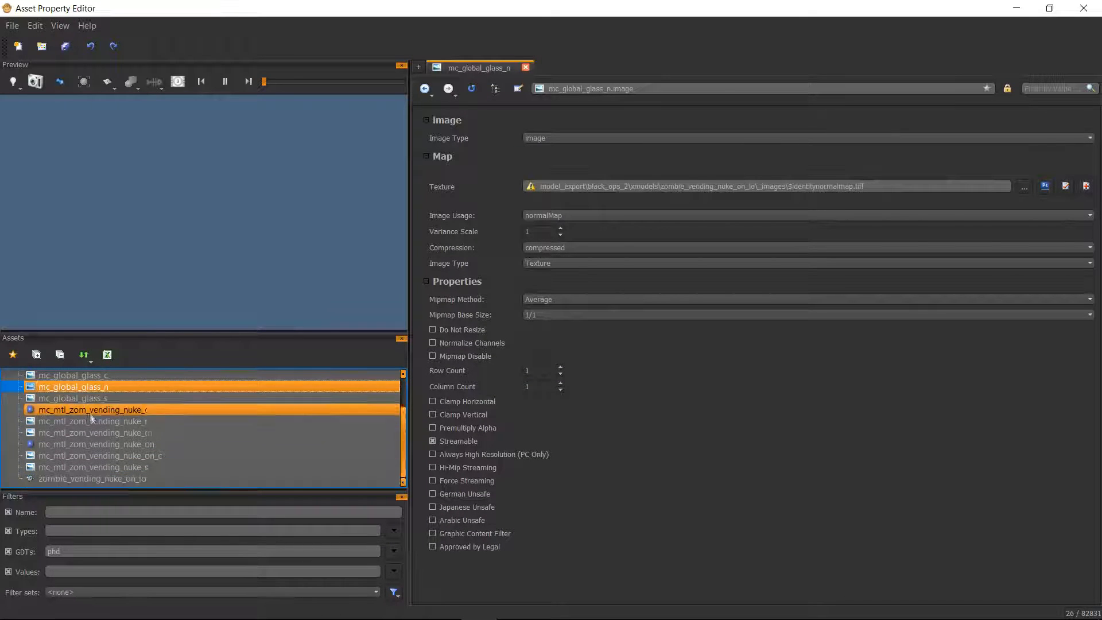
Step: Show the LOD 0 file setting in the properties of the zombie_vending_nuke_on_lo xmodel
left_click(120, 480)
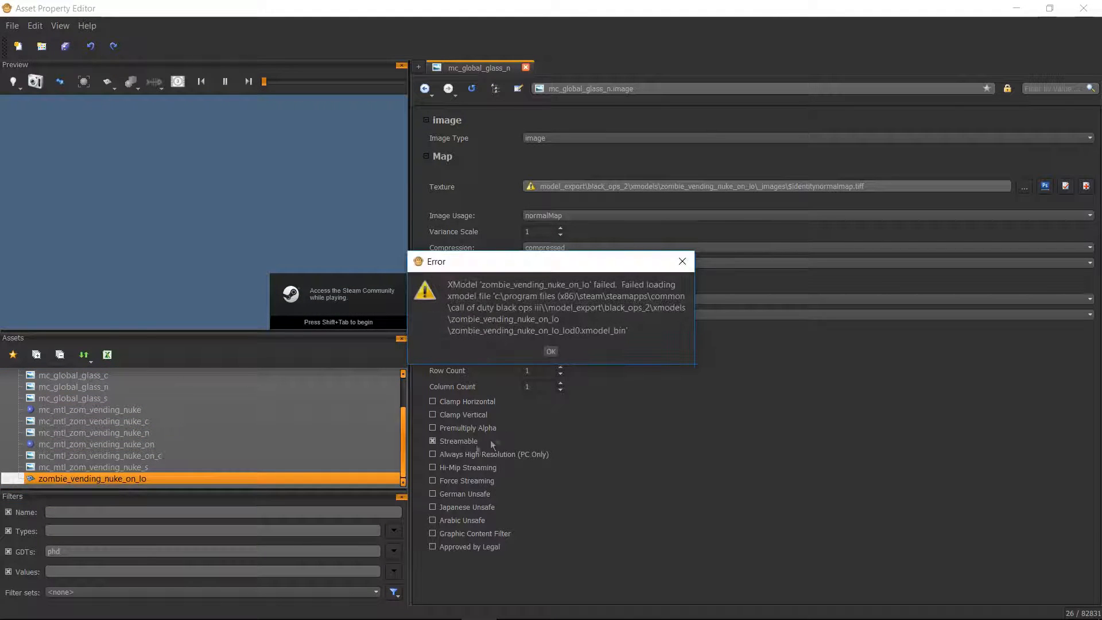
left_click(550, 352)
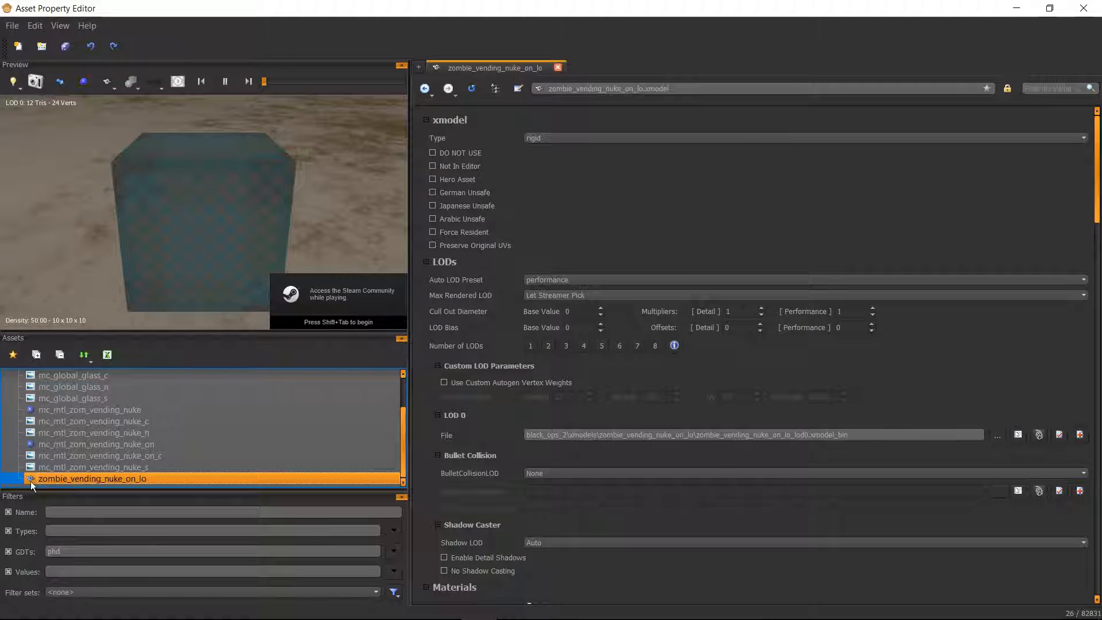
mouse_move(287, 619)
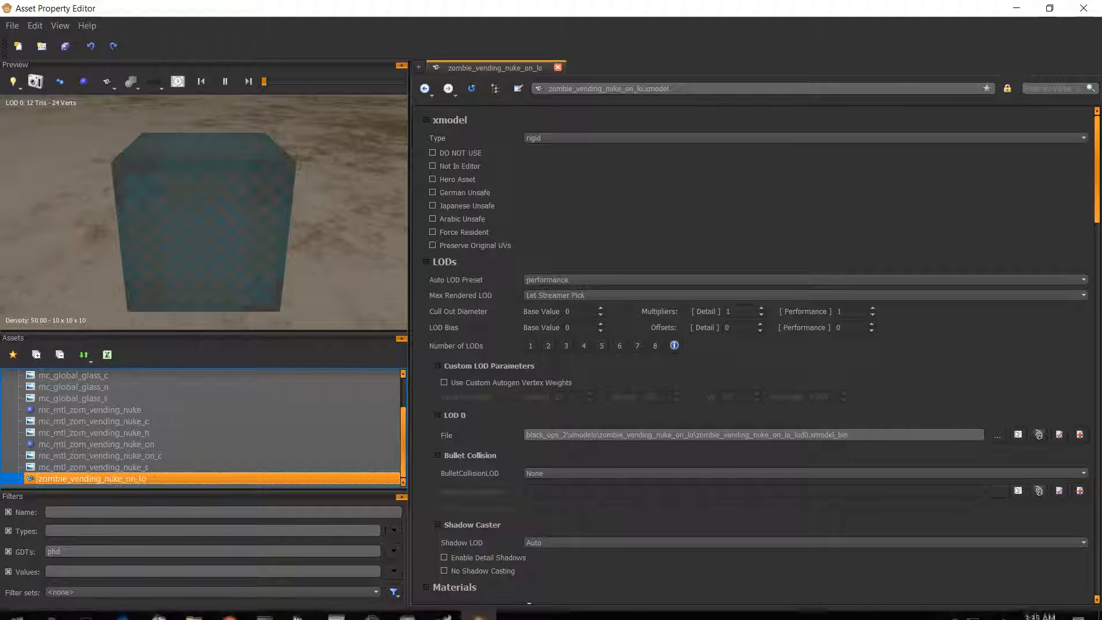
scroll(765, 411, "down", 4)
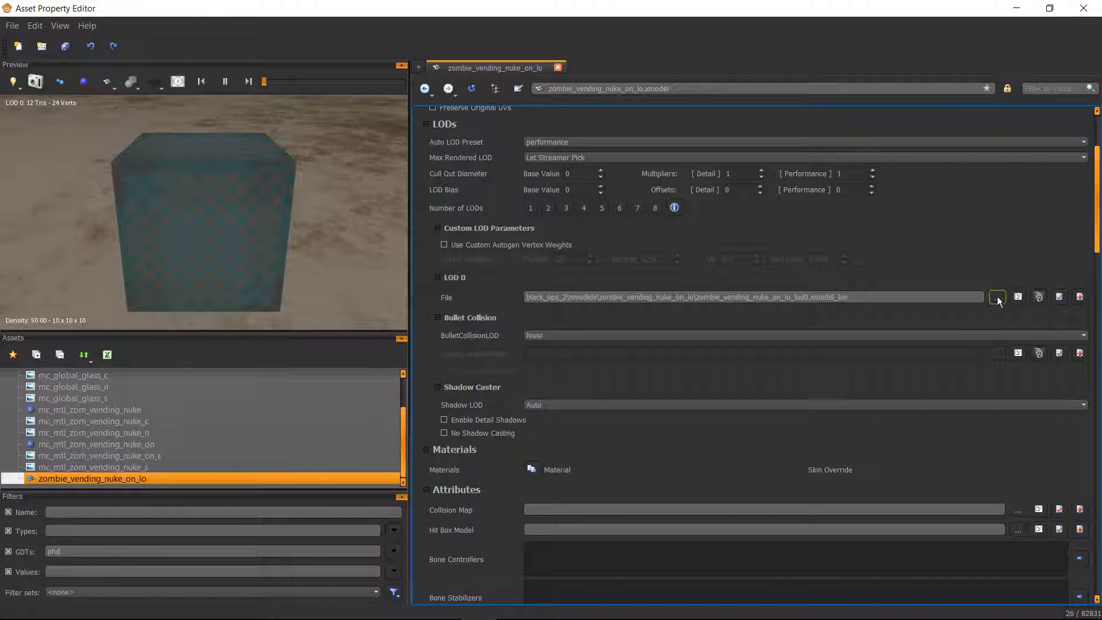
Step: Bring the zombie_phd folder window forward and place it over the Asset Property Editor
mouse_move(195, 609)
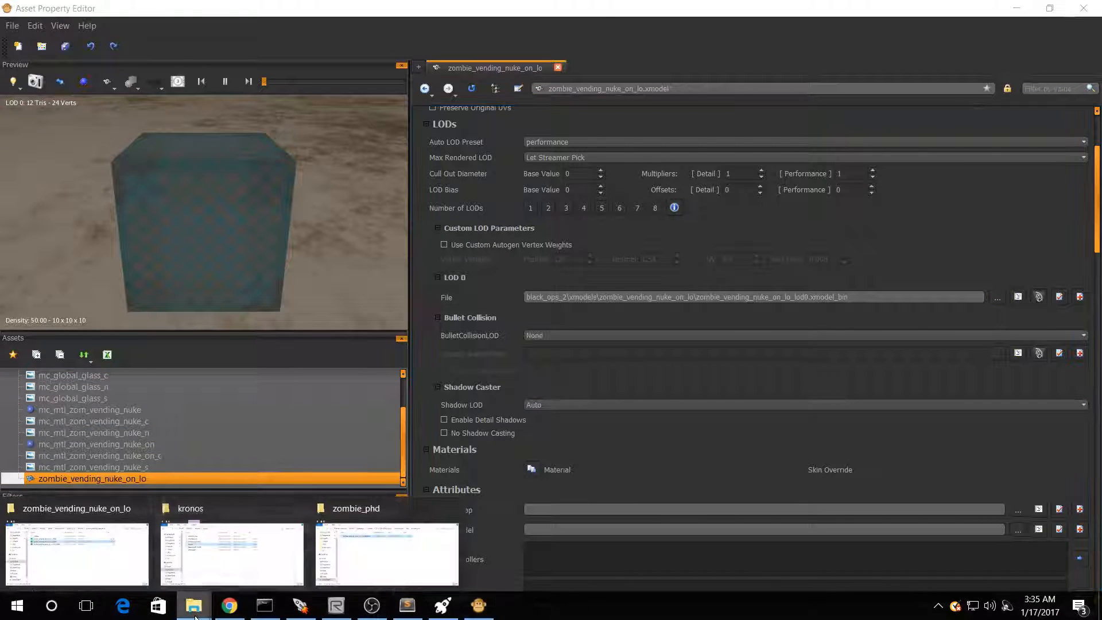
mouse_move(427, 549)
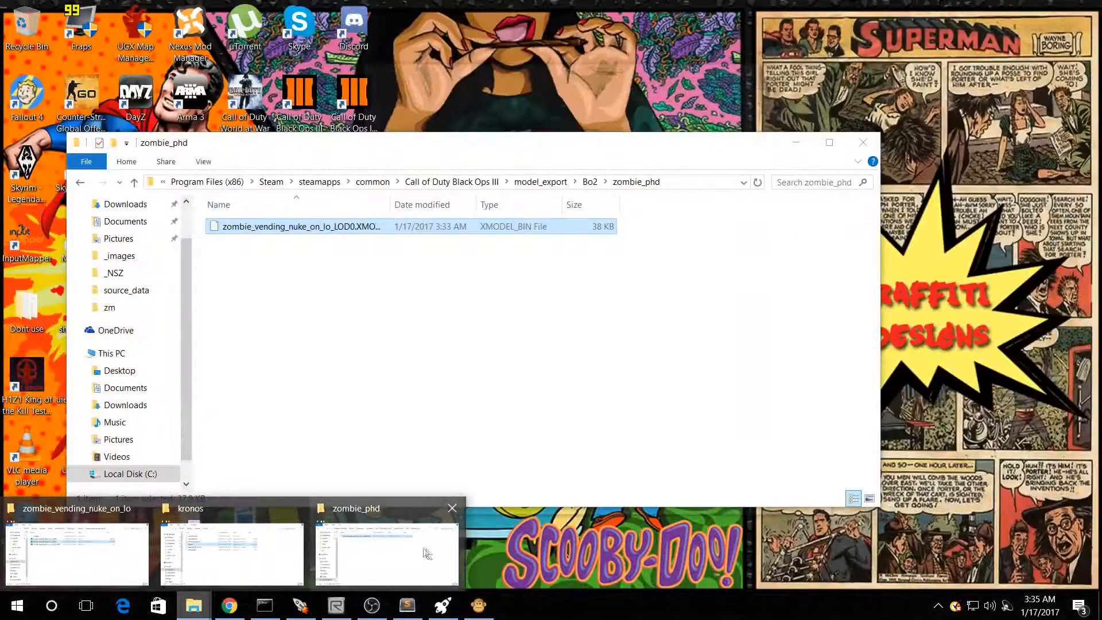
left_click(426, 549)
left_click_drag(507, 160, 562, 139)
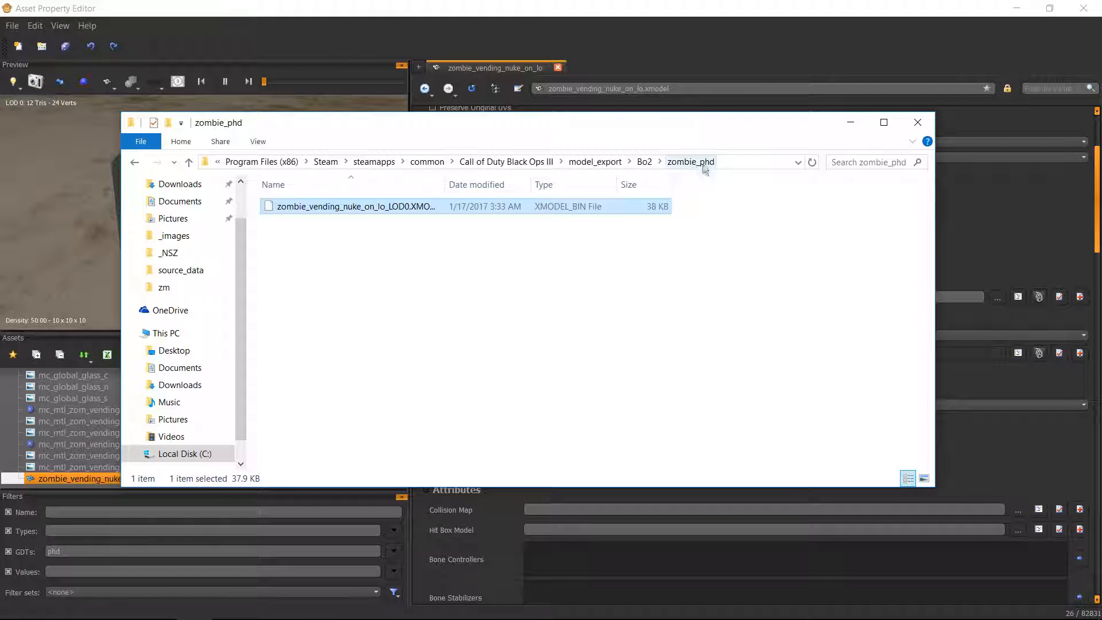
Step: Move the _images folder from the exported zombie_vending_nuke_on_lo folder into zombie_phd, then minimize both folder windows
mouse_move(195, 605)
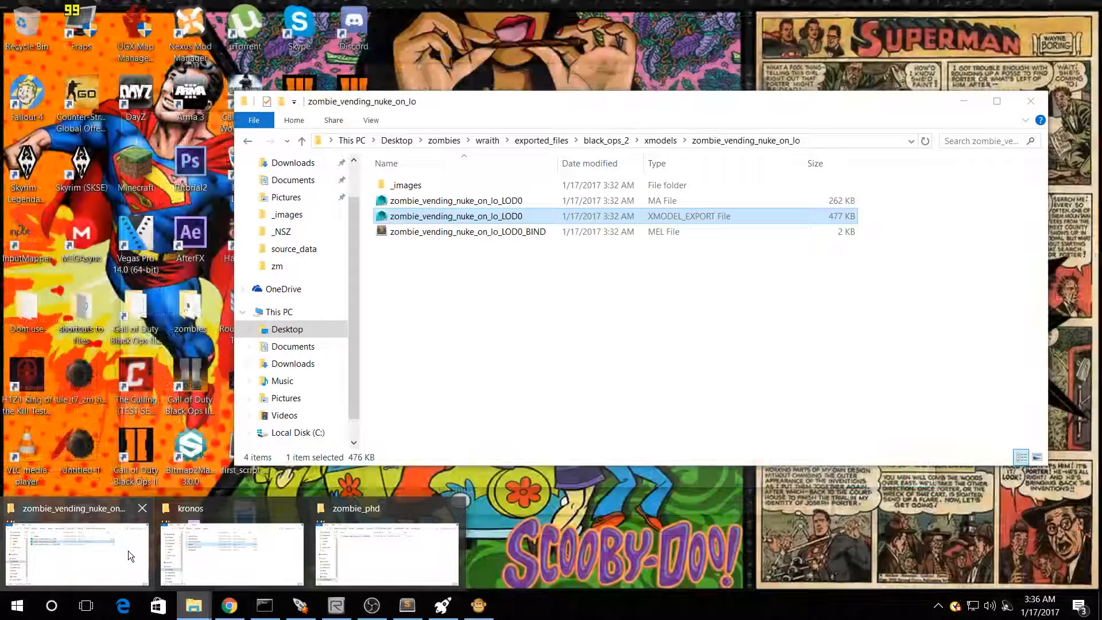
left_click(129, 551)
left_click_drag(498, 103, 201, 152)
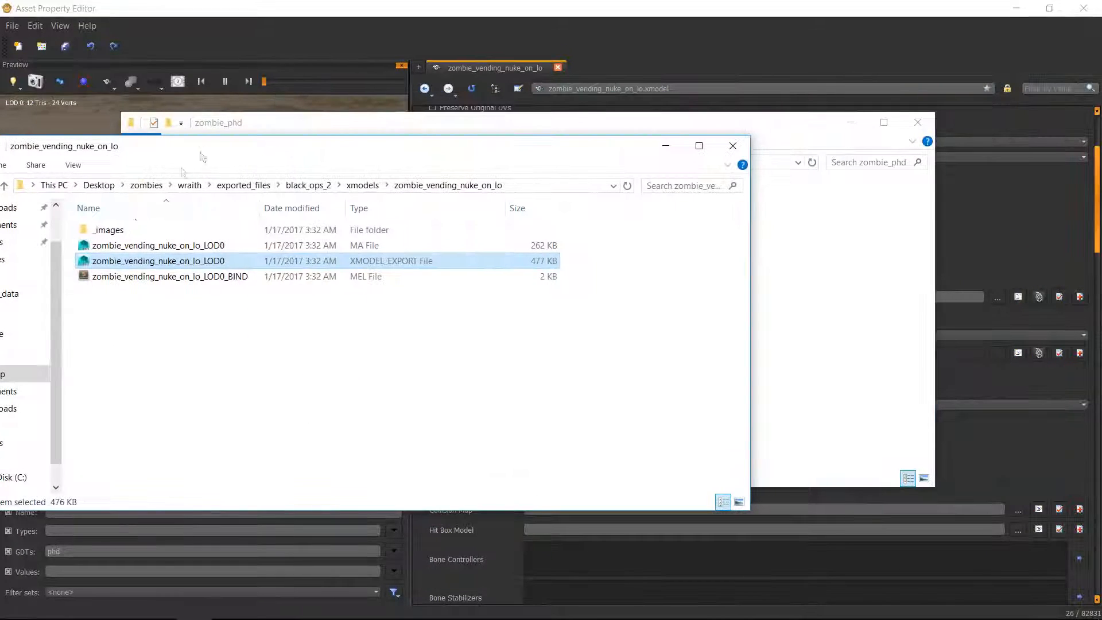
left_click(115, 232)
left_click_drag(110, 233, 809, 267)
left_click(379, 284)
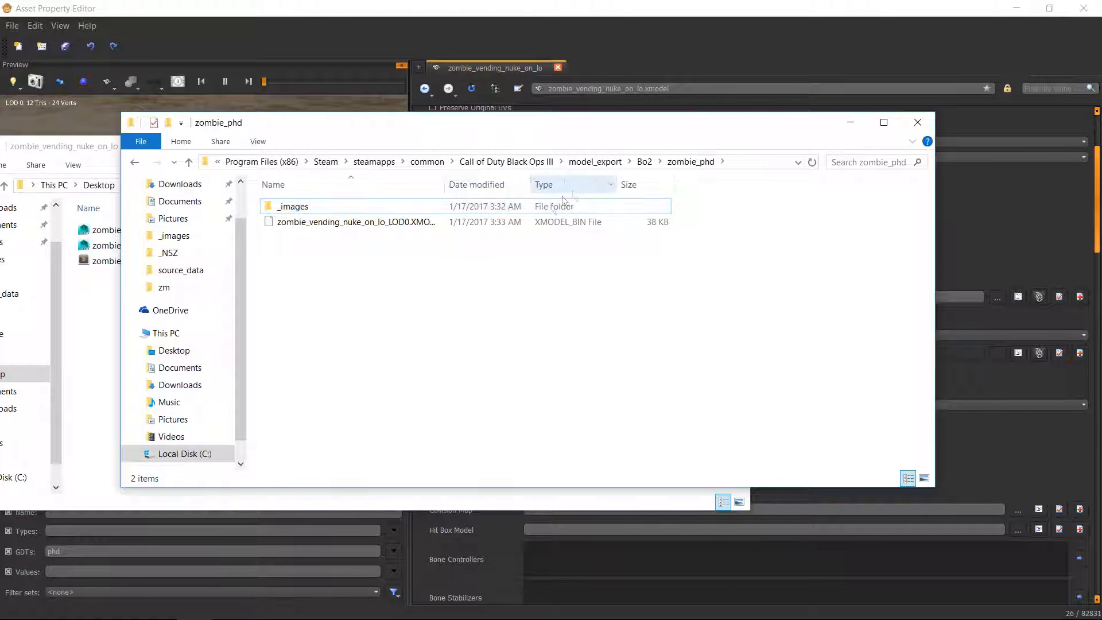
left_click(95, 324)
left_click(666, 145)
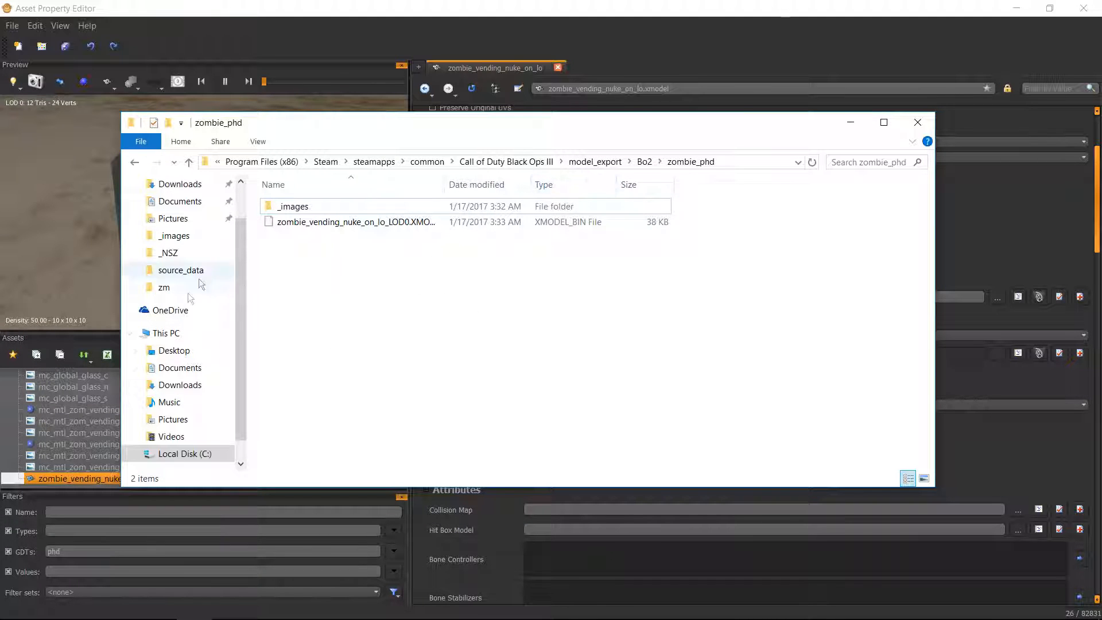
left_click_drag(385, 294, 352, 218)
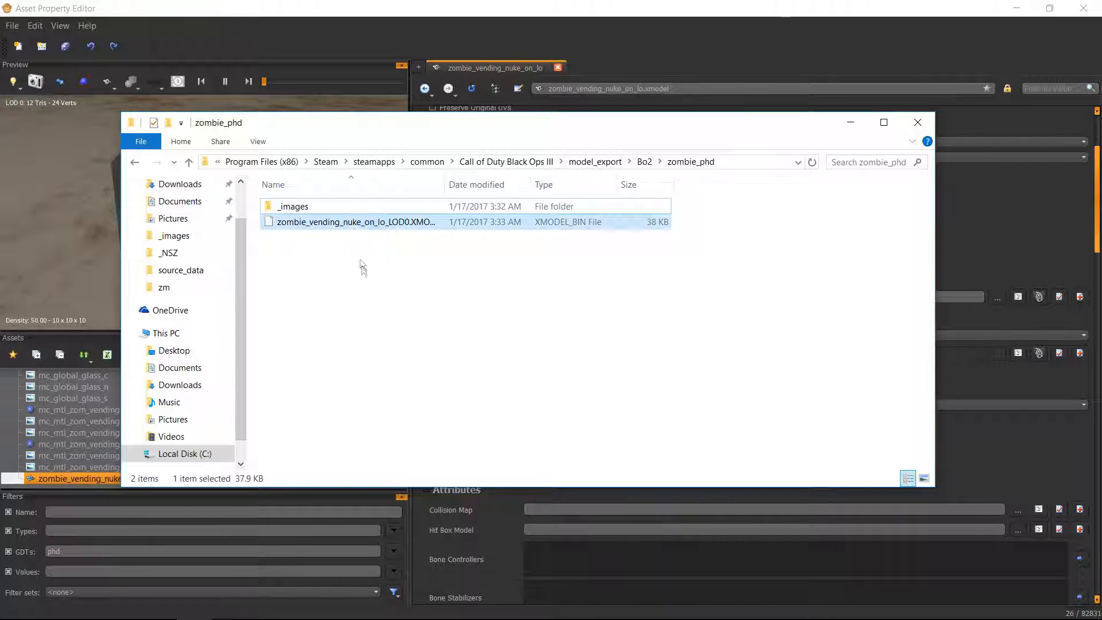
left_click(366, 287)
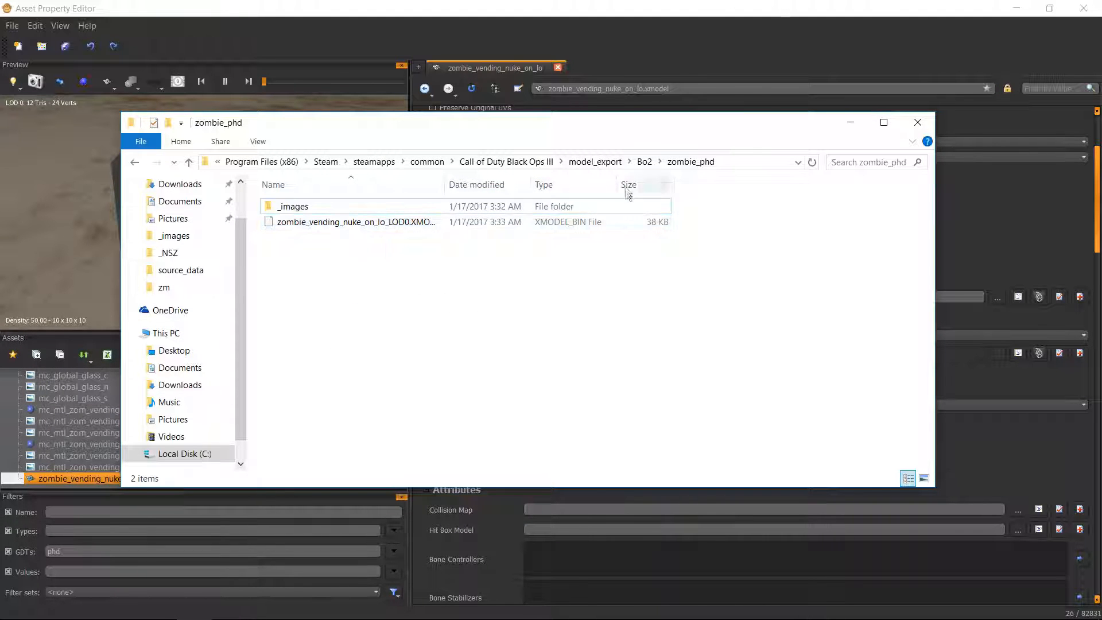
left_click(848, 123)
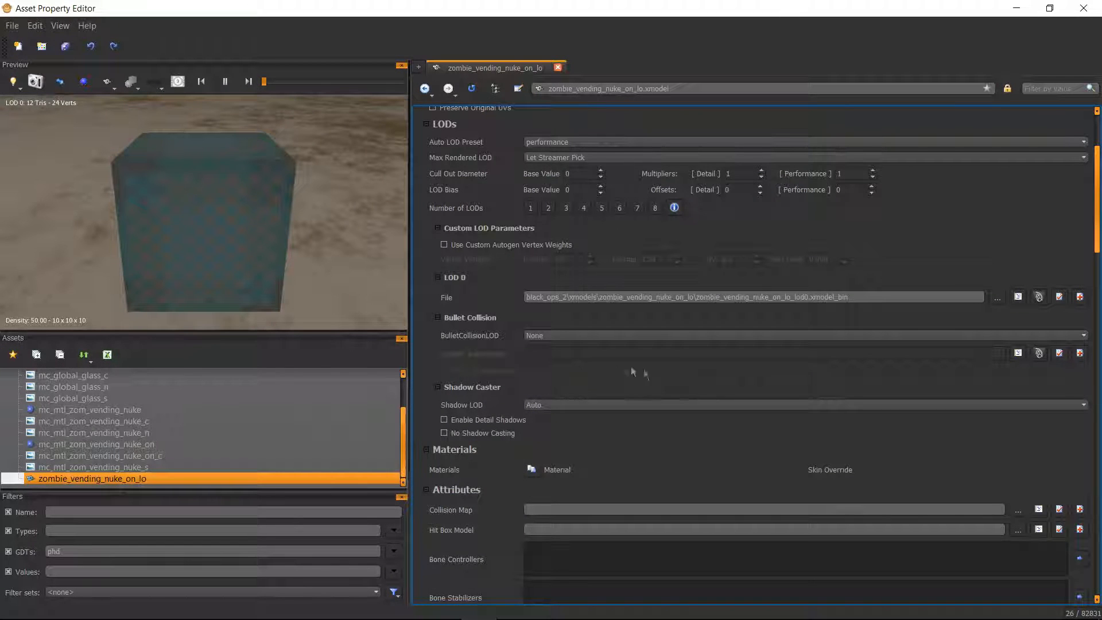
Step: Set the xmodel's LOD 0 file to zombie_vending_nuke_on_lo_LOD0.XMODEL_BIN from model_export\Bo2\zombie_phd and check the model in the preview
left_click(998, 297)
left_click(864, 16)
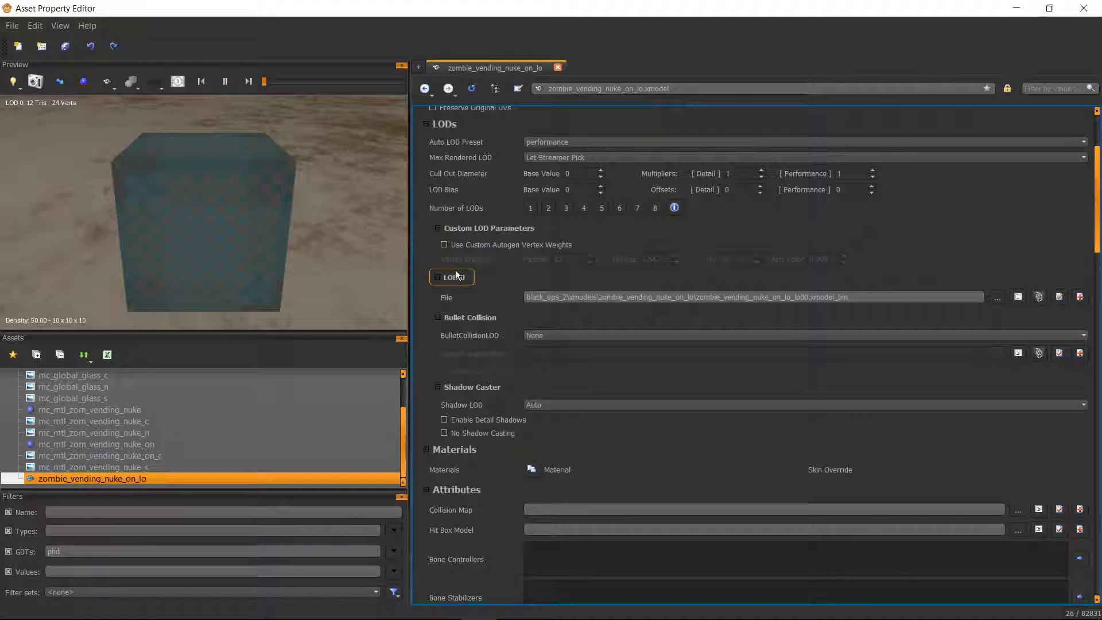
left_click(998, 298)
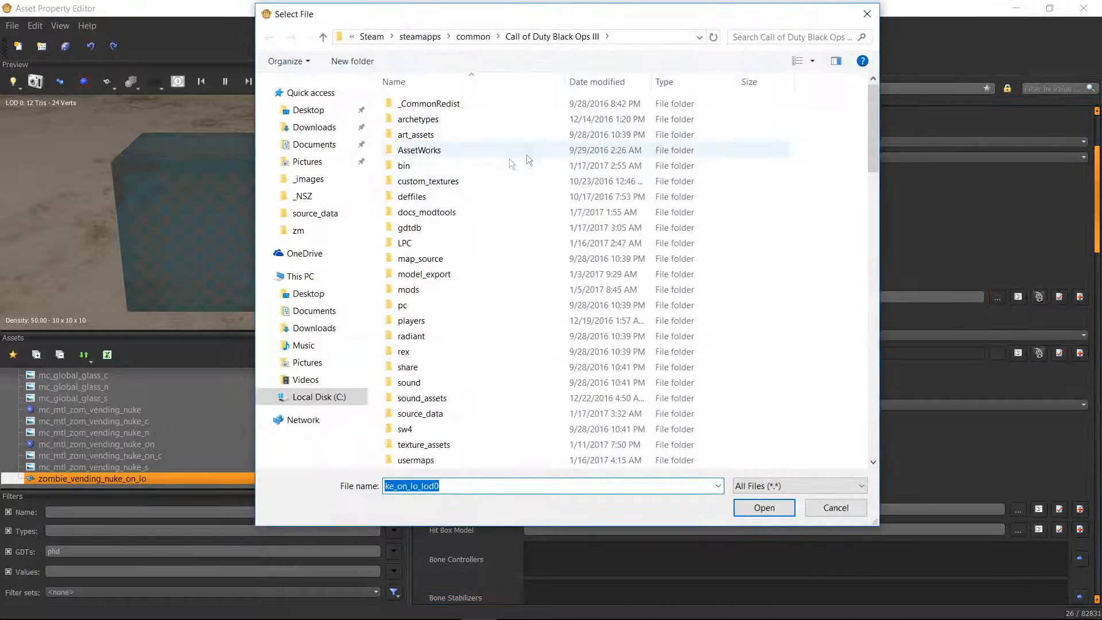
double_click(469, 273)
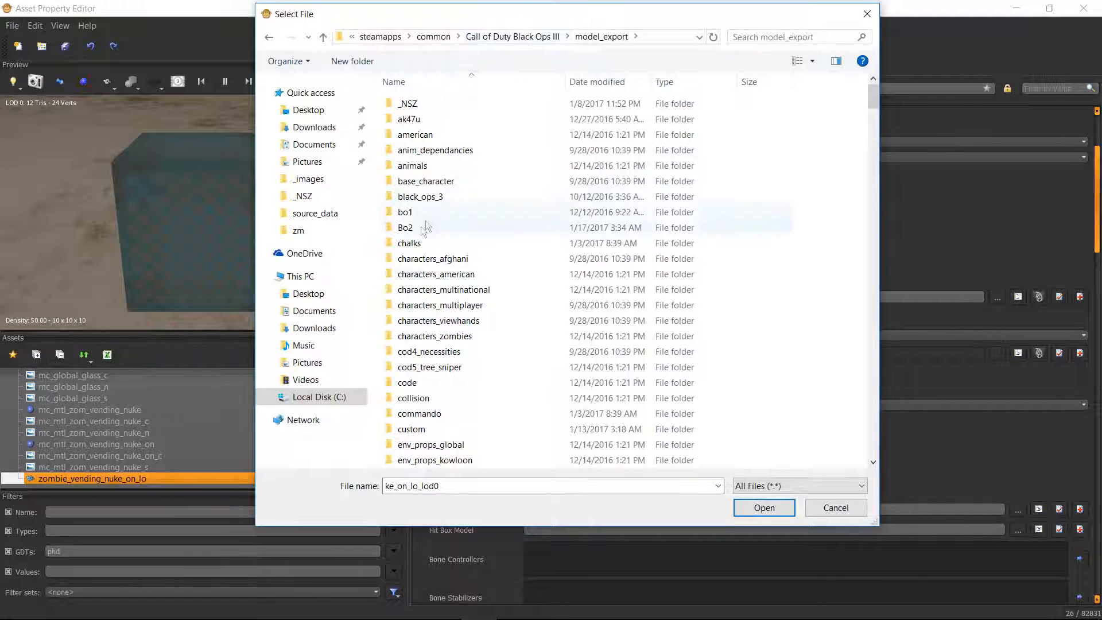
double_click(416, 232)
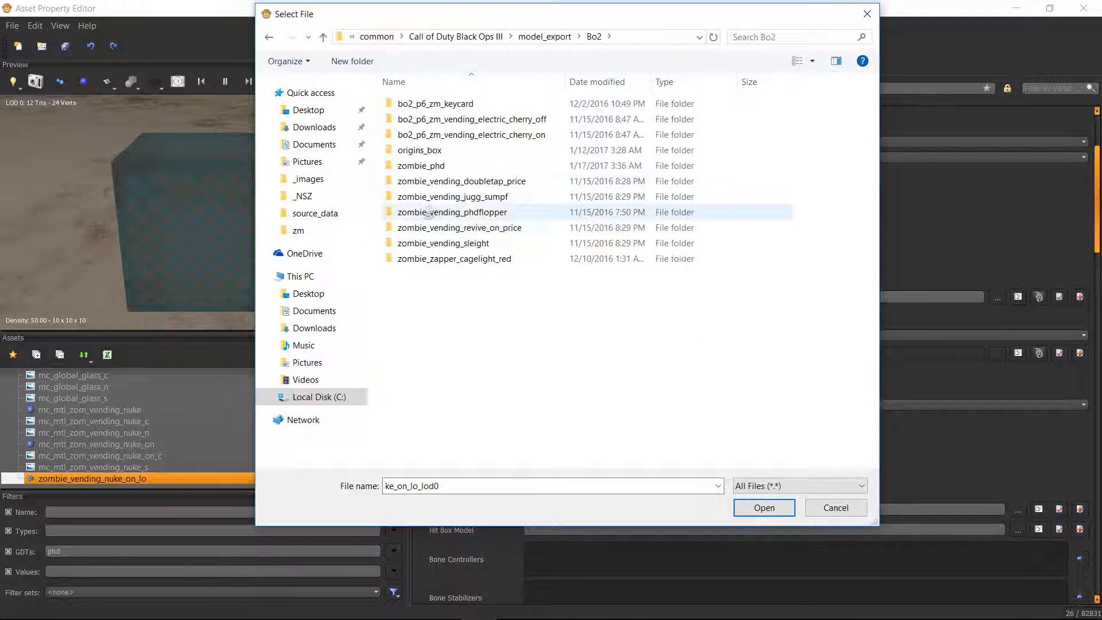
double_click(446, 167)
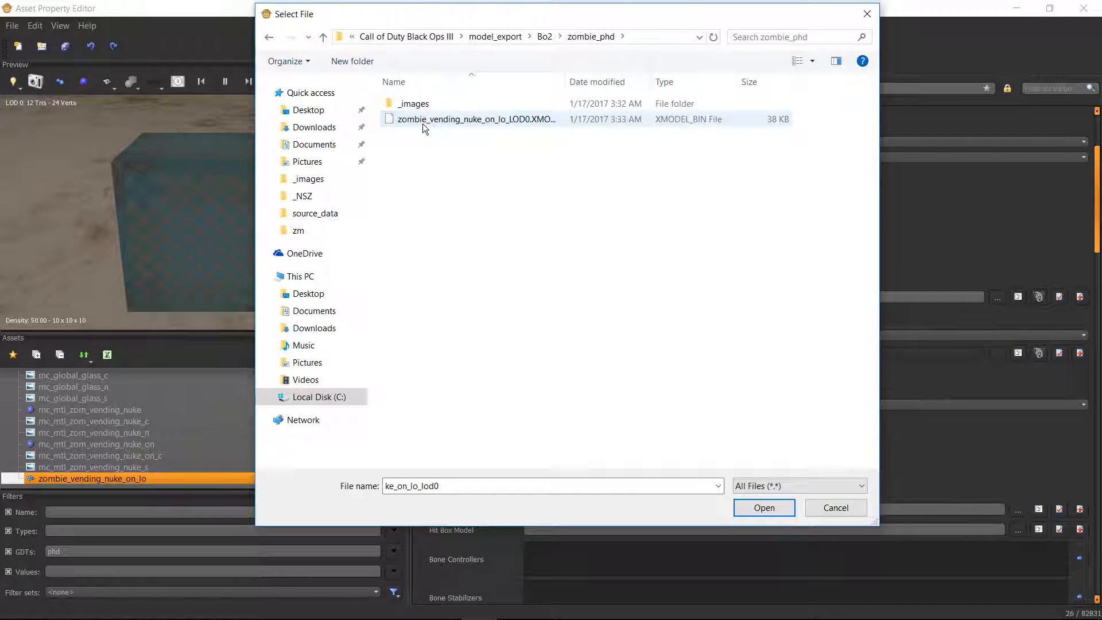
left_click(425, 120)
left_click(759, 508)
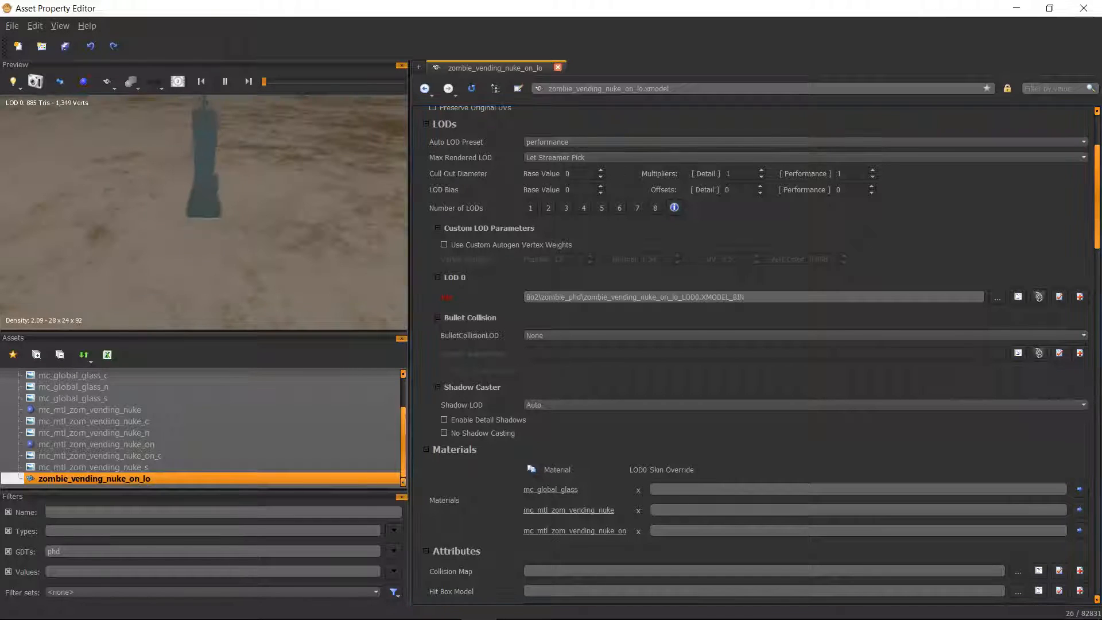
left_click_drag(208, 142, 208, 244)
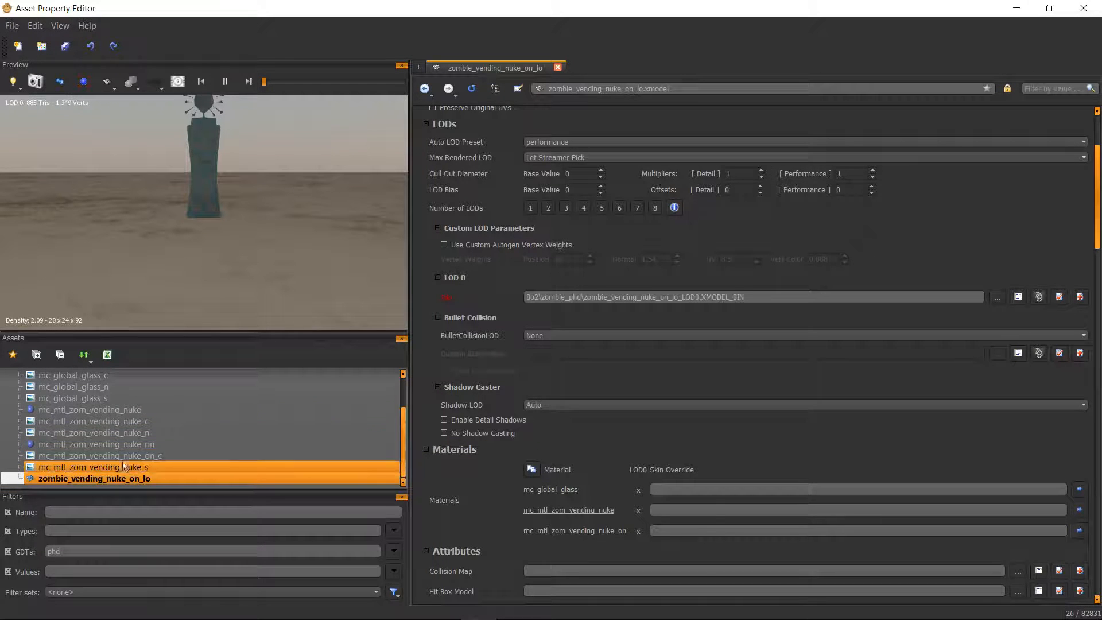
Step: Set the surface type of the mc_mtl_zom_vending_nuke_on material to metal and look over its remaining properties
left_click(127, 444)
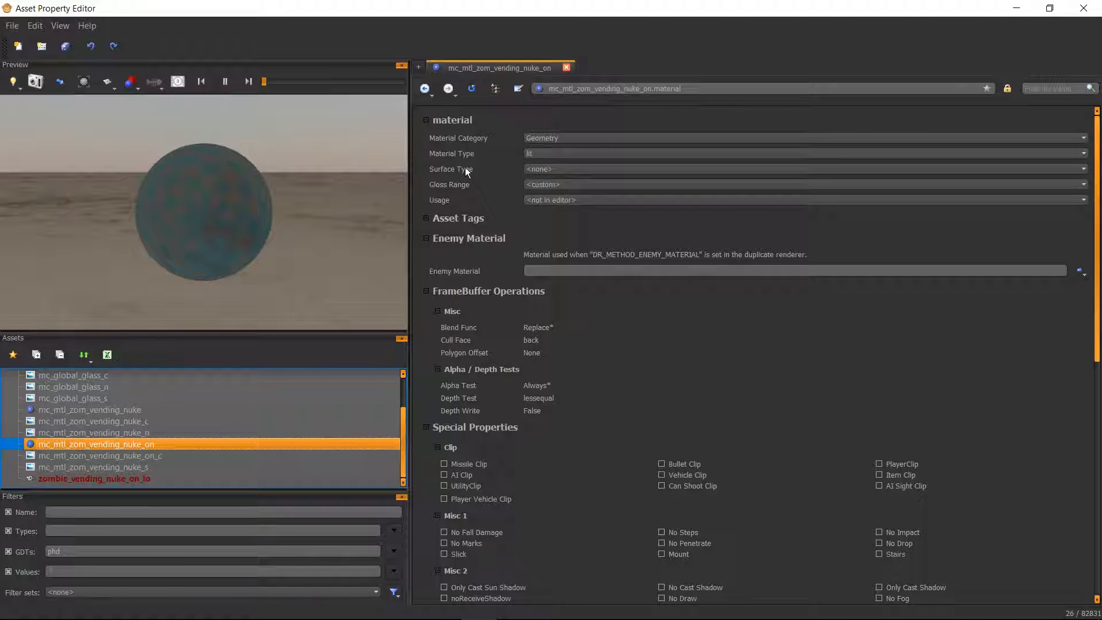
left_click(665, 169)
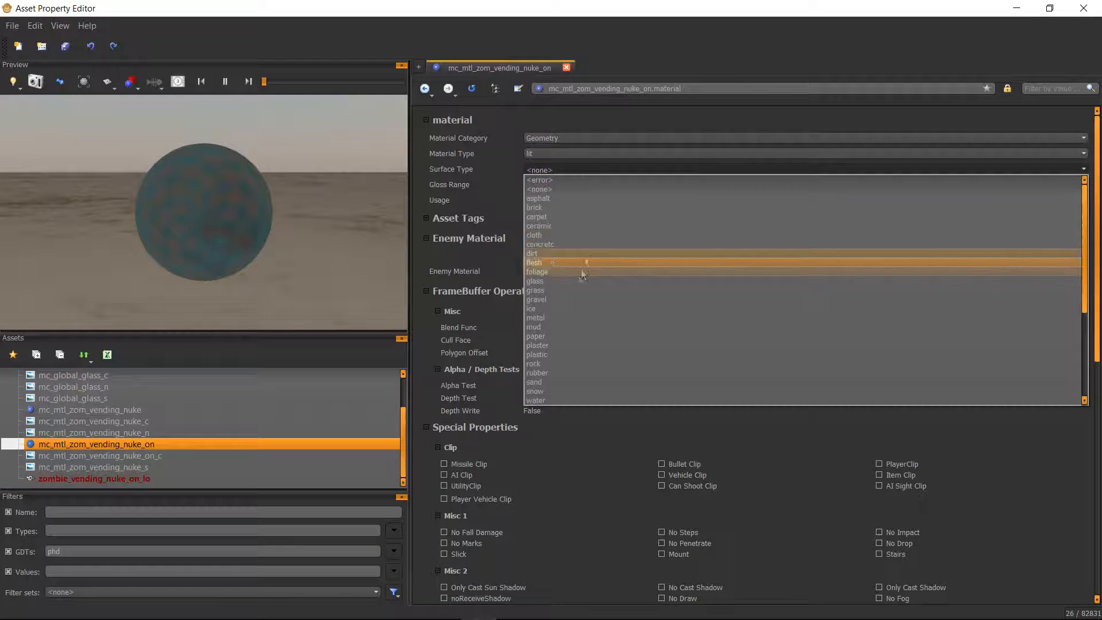
left_click(556, 317)
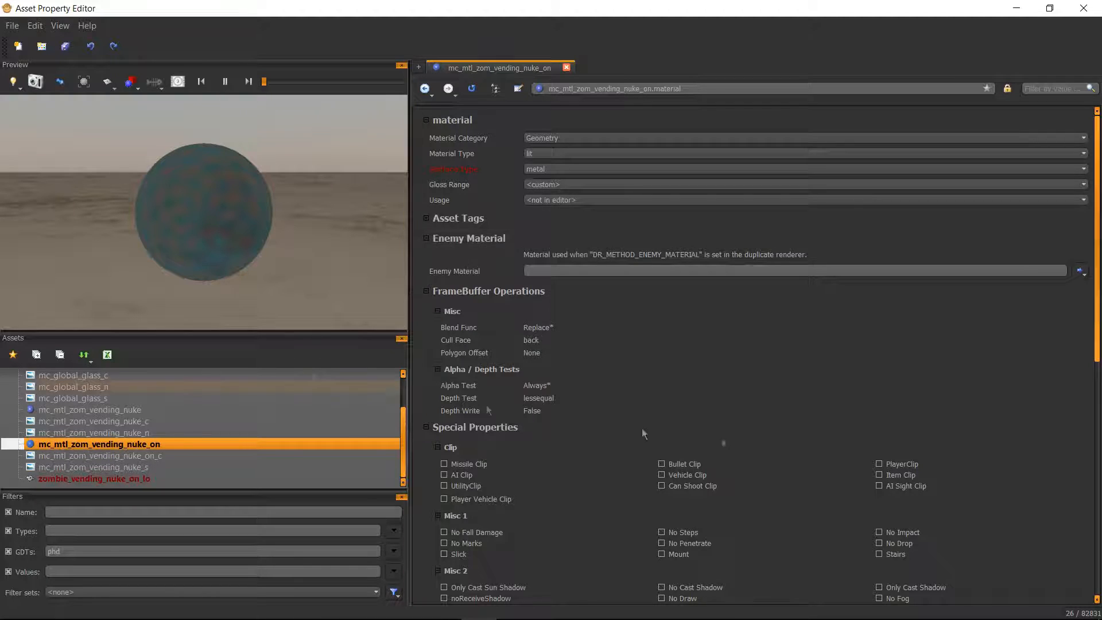
scroll(783, 419, "down", 8)
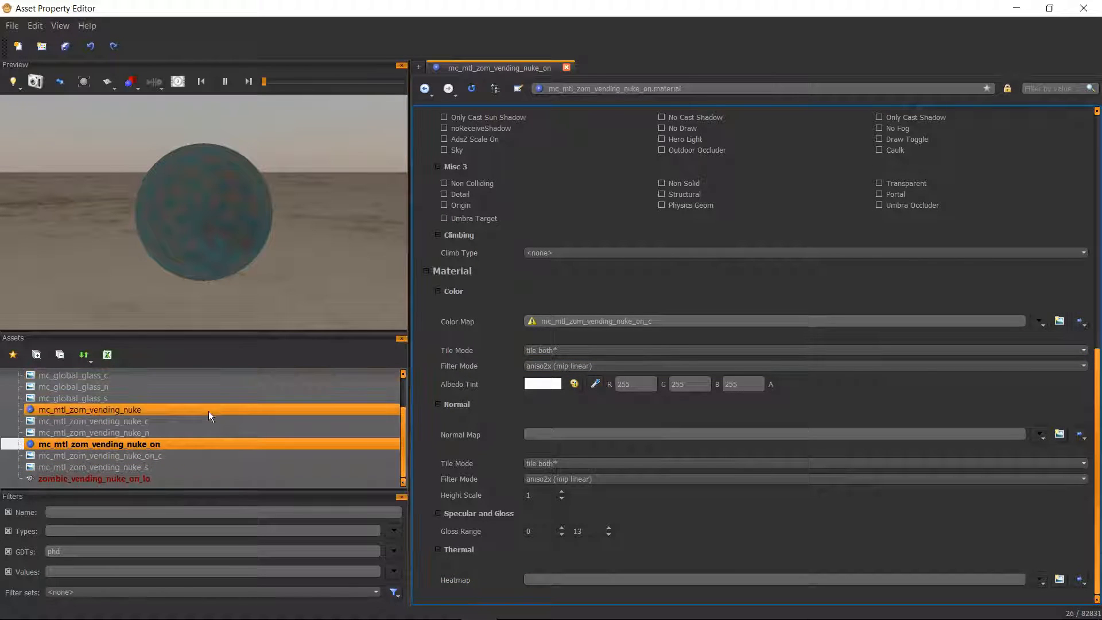
Step: Set the compression of the mc_mtl_zom_vending_nuke_on_c image to Best color compression
left_click(168, 455)
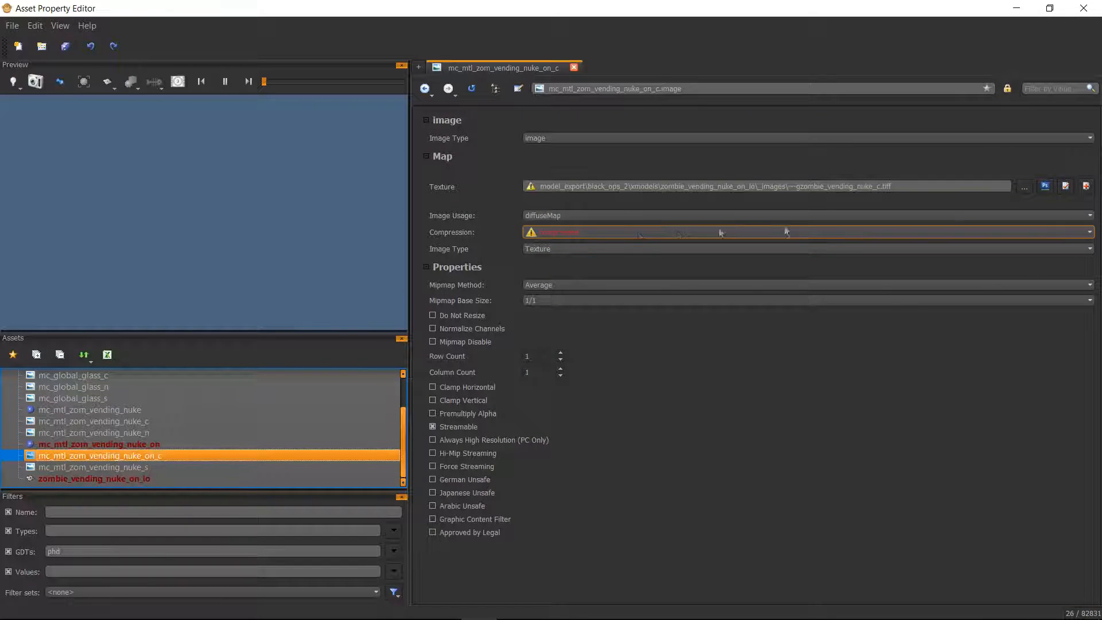
left_click(588, 232)
left_click(584, 245)
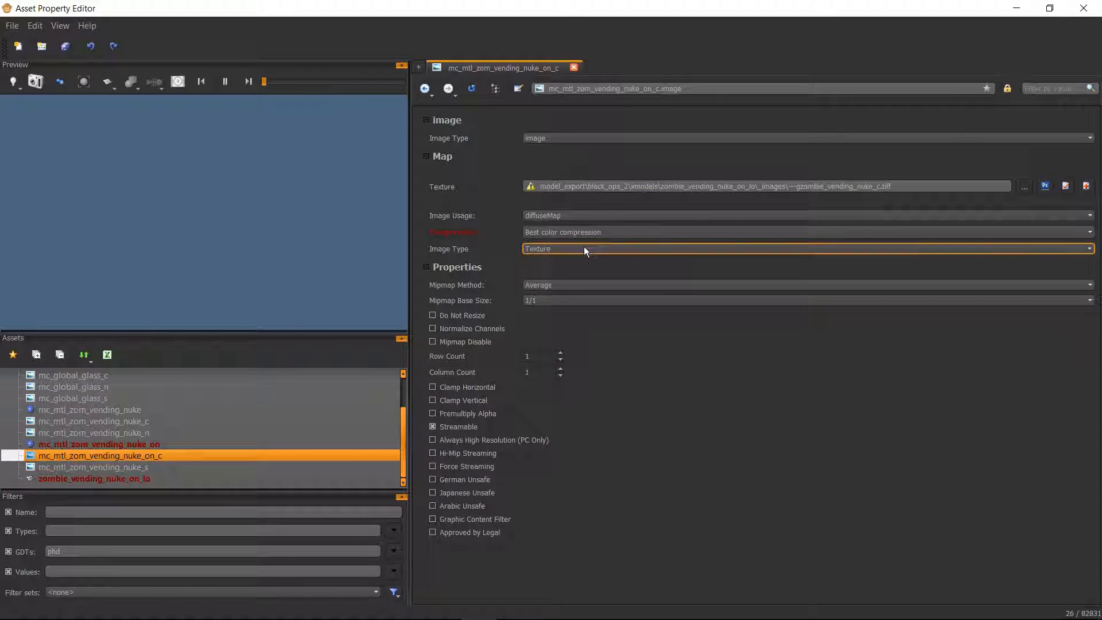
Step: Set the image's texture to ~-gzombie_vending_nuke_c from the model_export\Bo2\zombie_phd\_images folder
left_click(1025, 187)
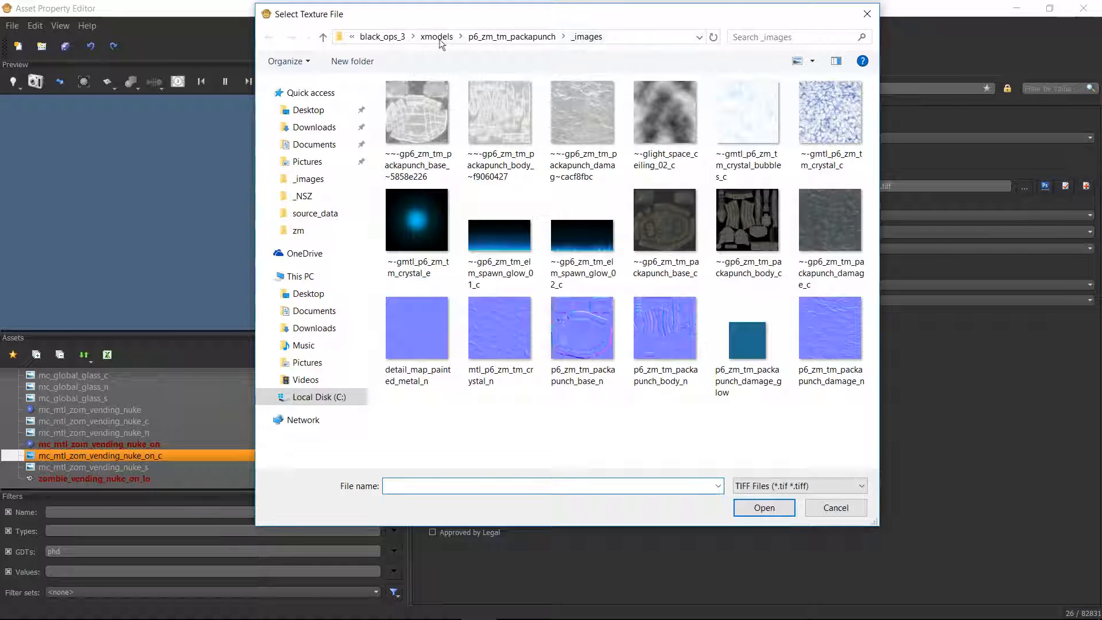
left_click(436, 37)
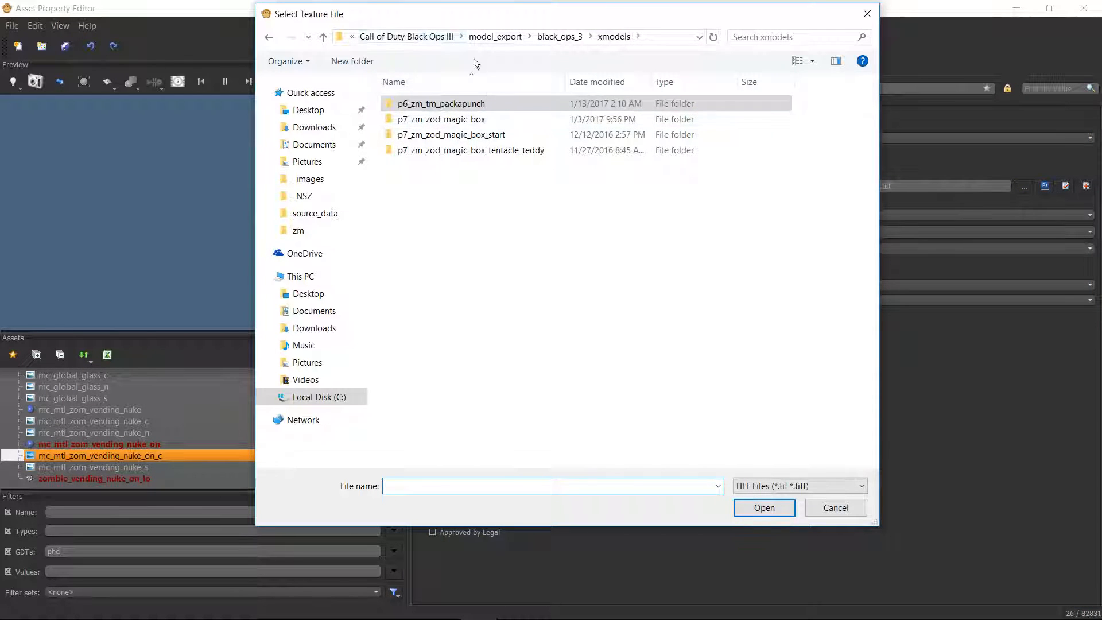
left_click(492, 38)
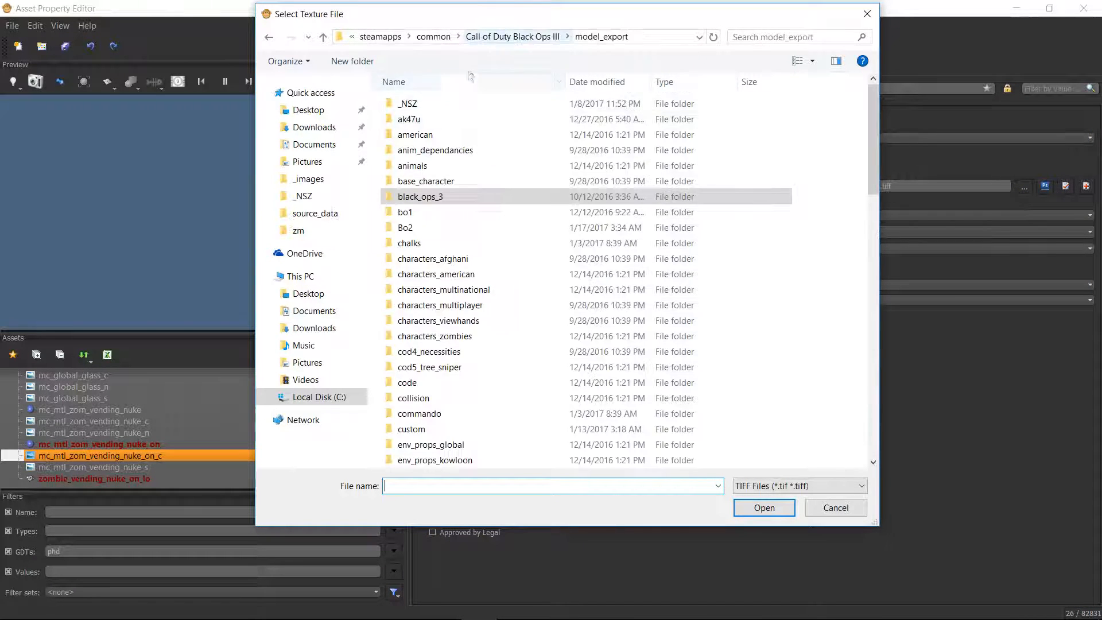
double_click(418, 229)
double_click(421, 166)
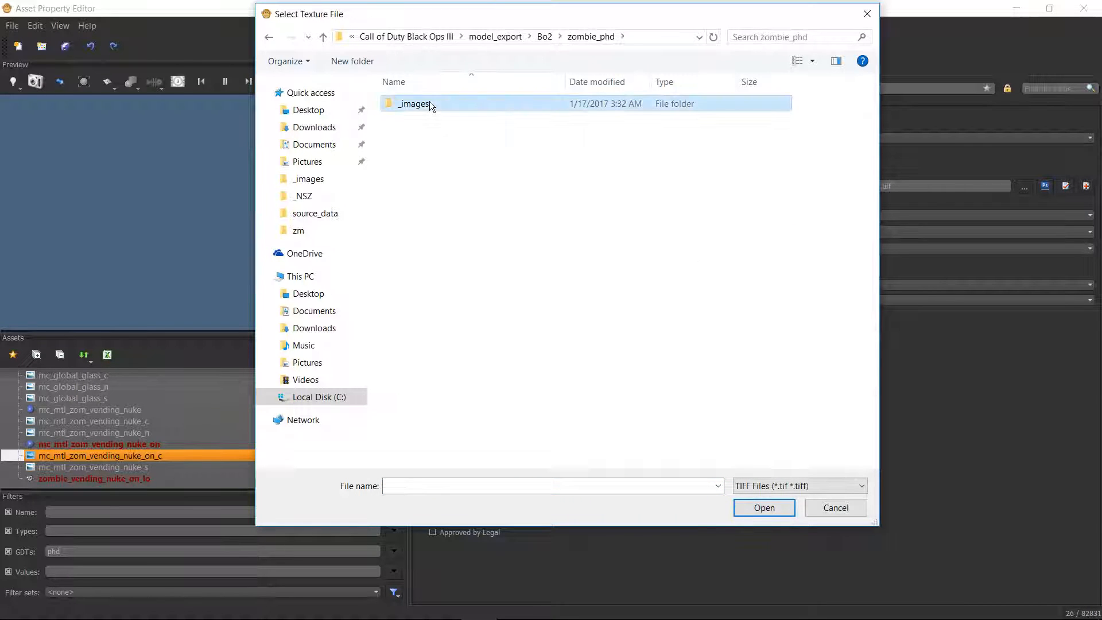
double_click(430, 103)
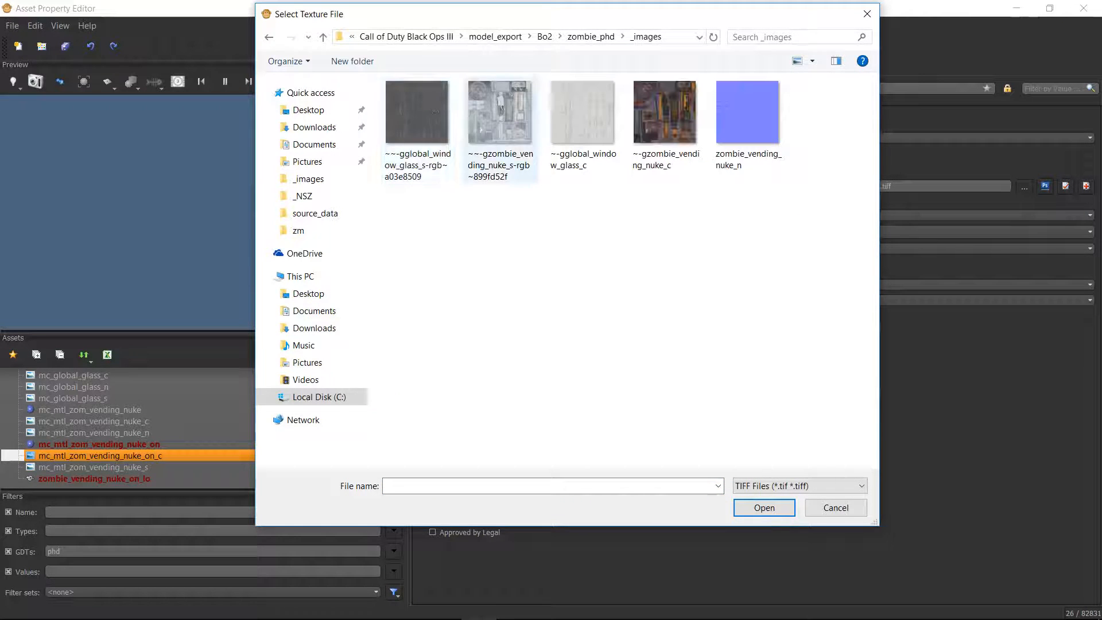
left_click(668, 160)
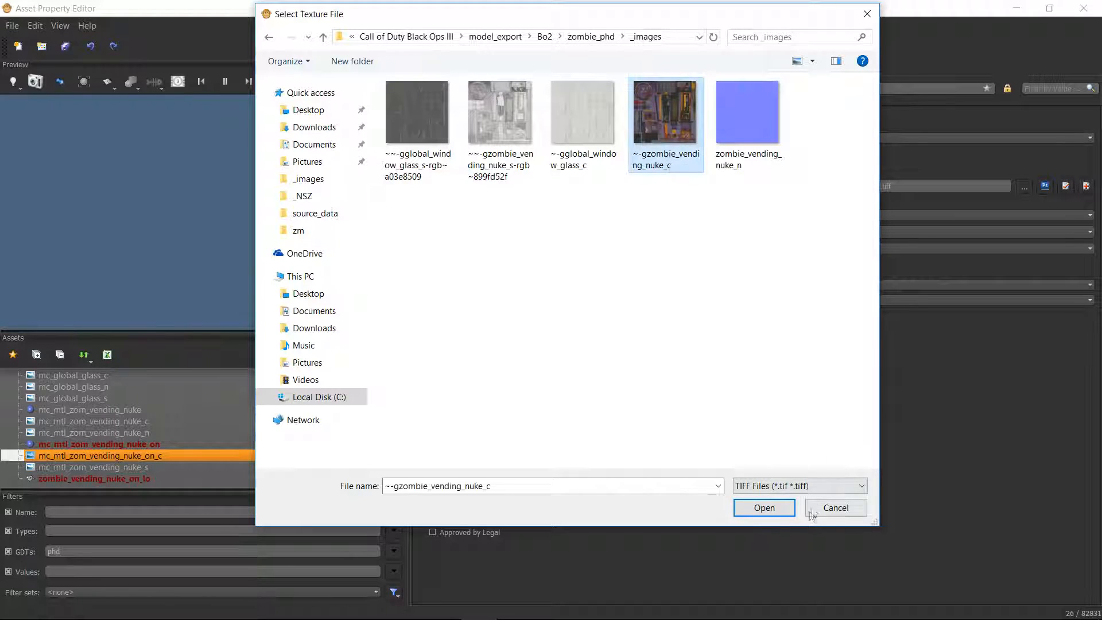
left_click(757, 515)
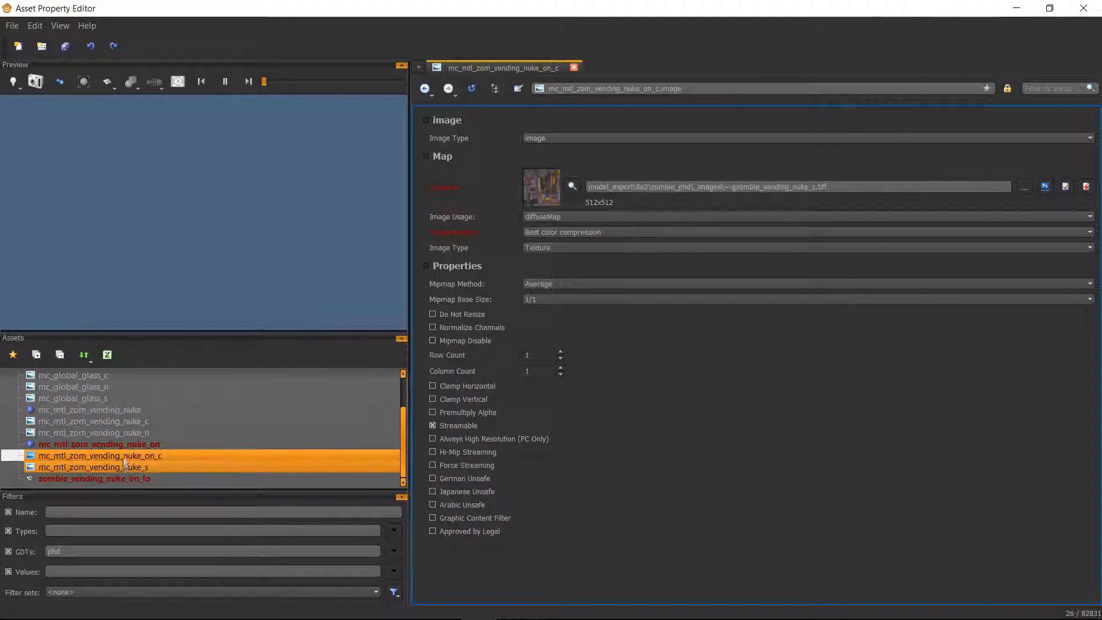
Step: Check the zombie_vending_nuke_on_lo xmodel's textures in the preview
left_click(122, 445)
left_click(127, 478)
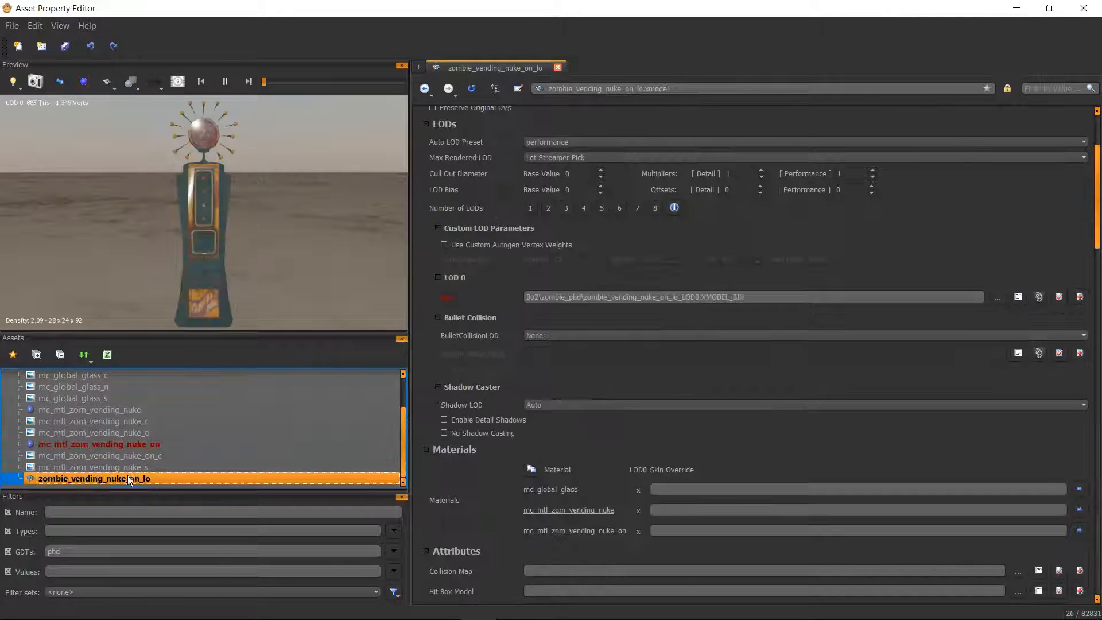
left_click_drag(242, 212, 200, 242)
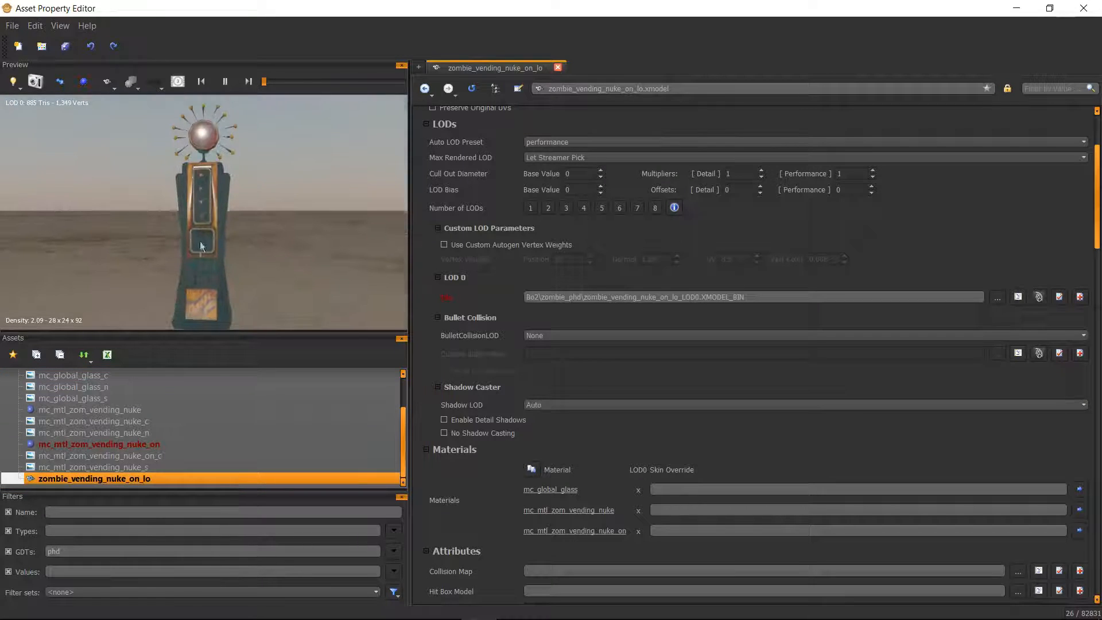
Step: Set mc_mtl_zom_vending_nuke_c to Best color compression and assign it the ~-gzombie_vending_nuke_c texture from model_export\Bo2\zombie_phd\_images
left_click(126, 410)
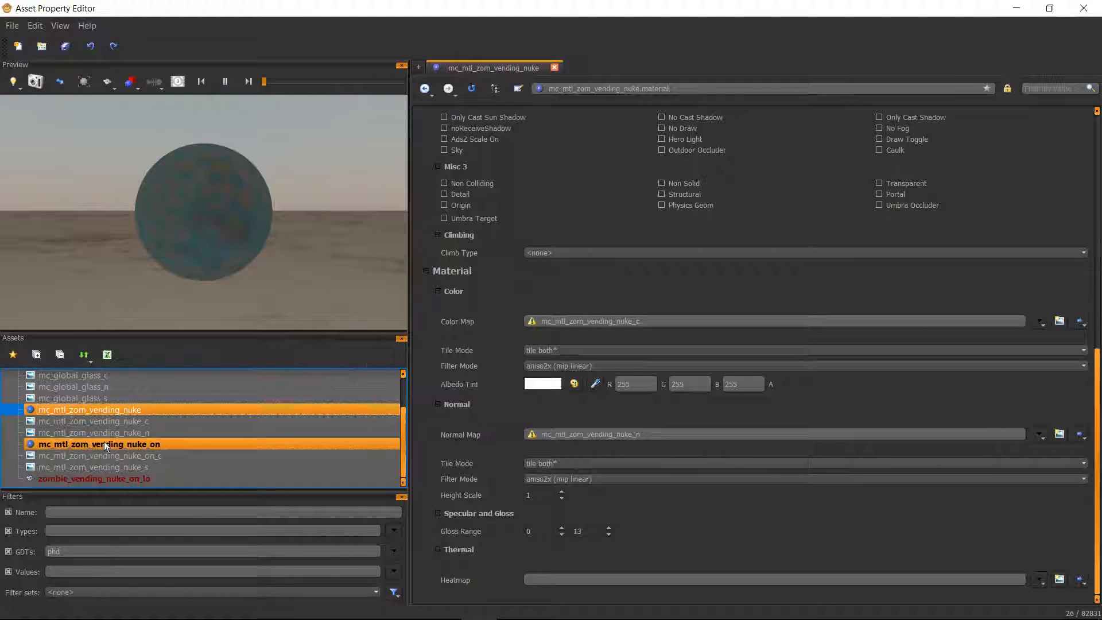
left_click(133, 421)
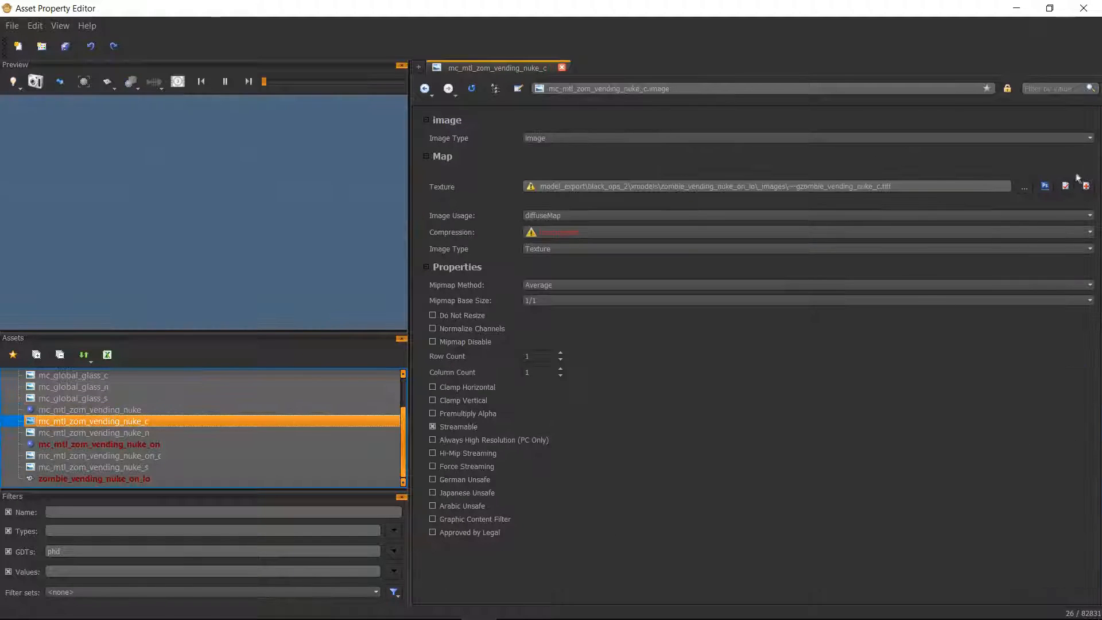
left_click(680, 232)
left_click(601, 247)
left_click(1025, 188)
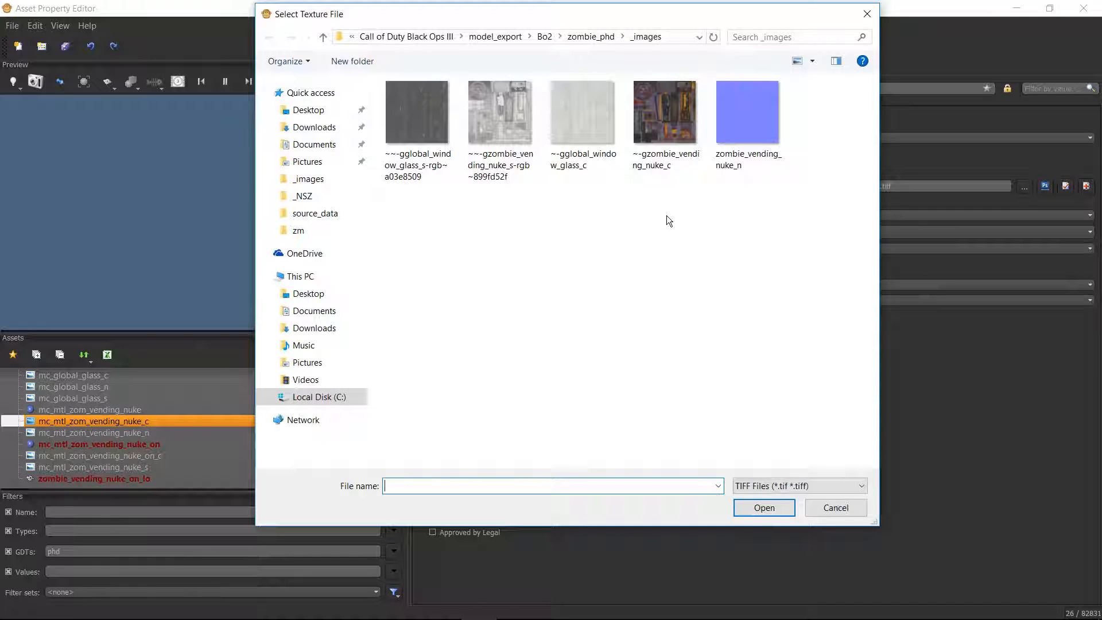
left_click(669, 141)
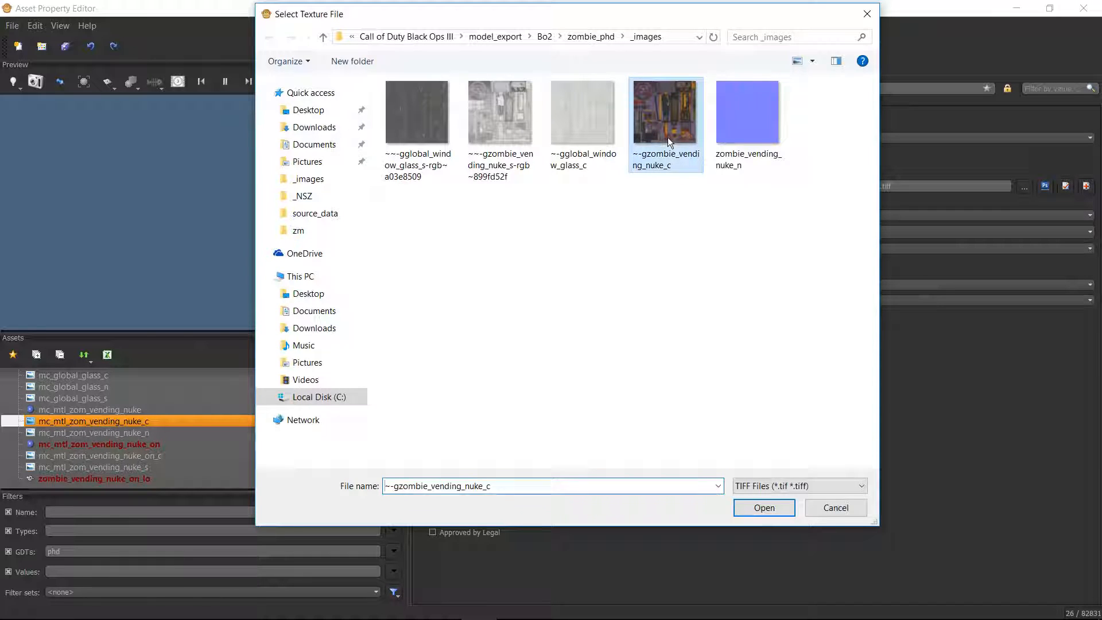
left_click(764, 508)
Step: Set the texture of the mc_mtl_zom_vending_nuke_n image to zombie_vending_nuke_n and check the zombie_vending_nuke_on_lo xmodel in the preview
key("Down")
left_click(1025, 186)
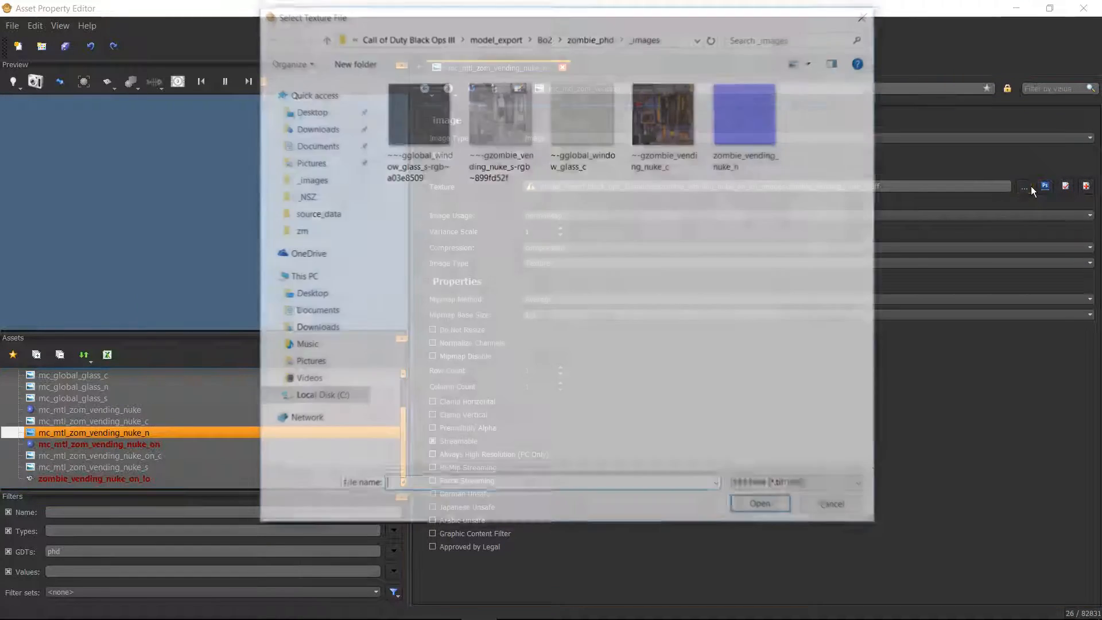
left_click(725, 164)
left_click(752, 513)
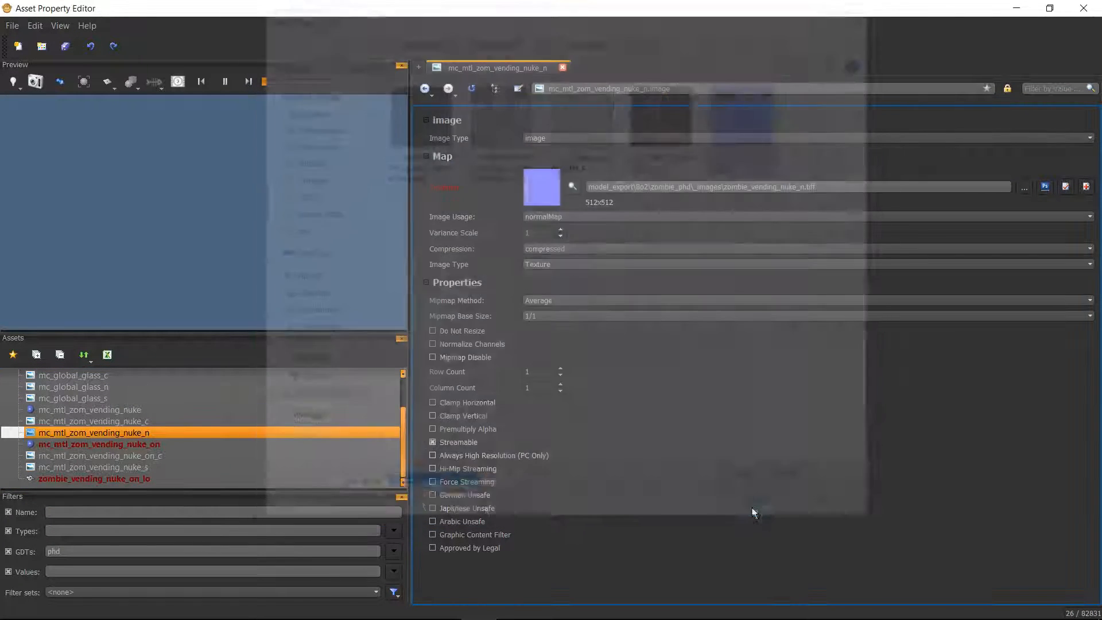
left_click(119, 476)
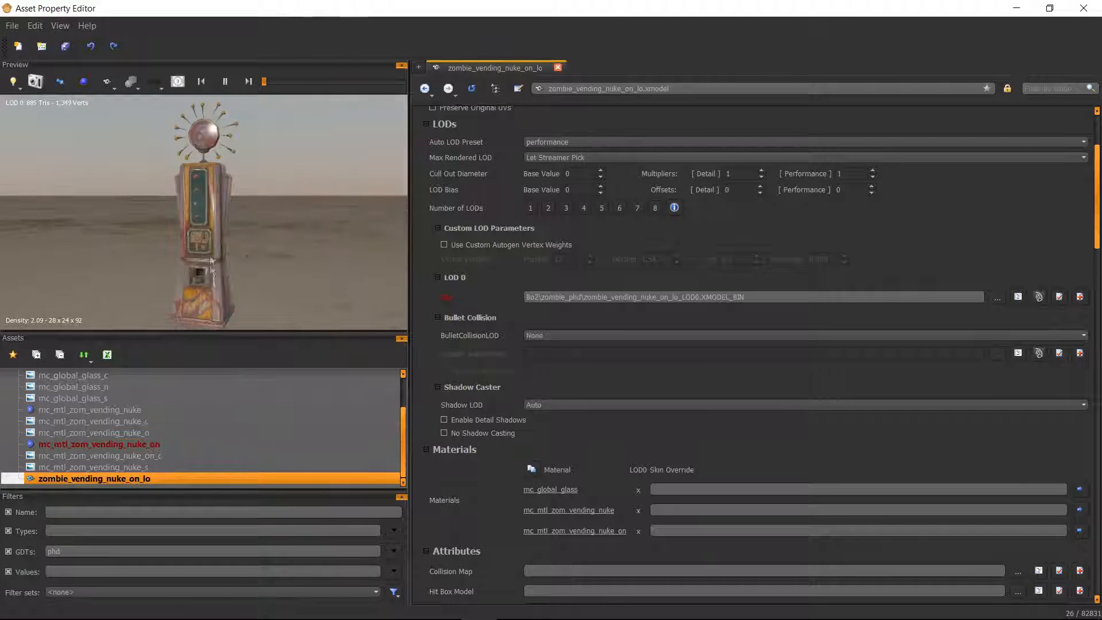
Step: Set the mc_global_glass_c image to Best color compression and assign it the ~-gglobal_window_glass_c texture
scroll(155, 432, "up", 2)
left_click(155, 432)
left_click(119, 396)
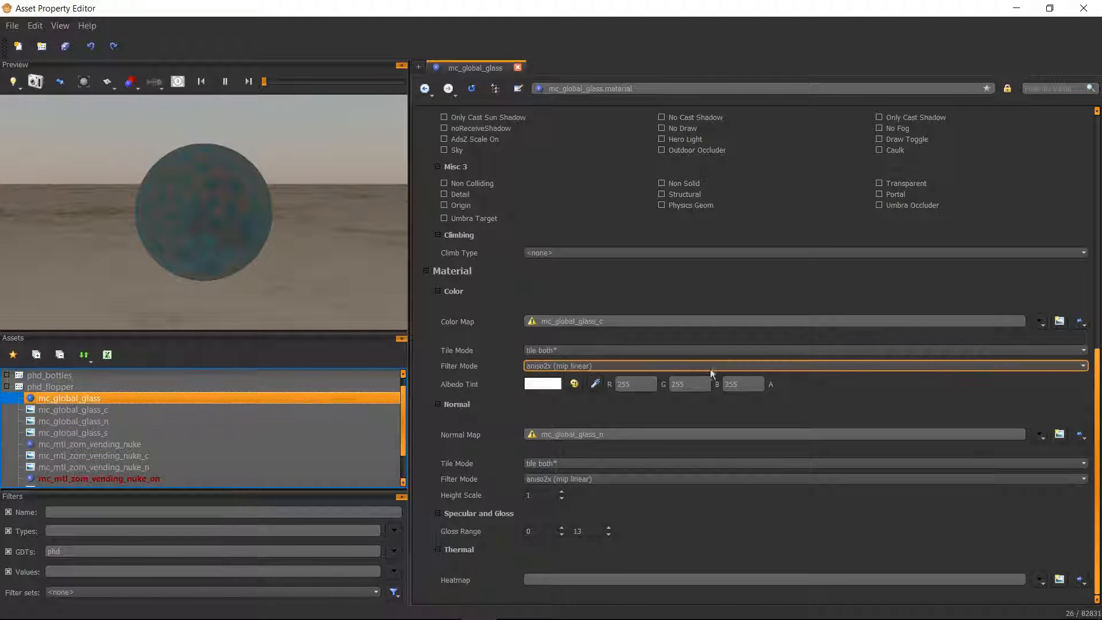
left_click(140, 412)
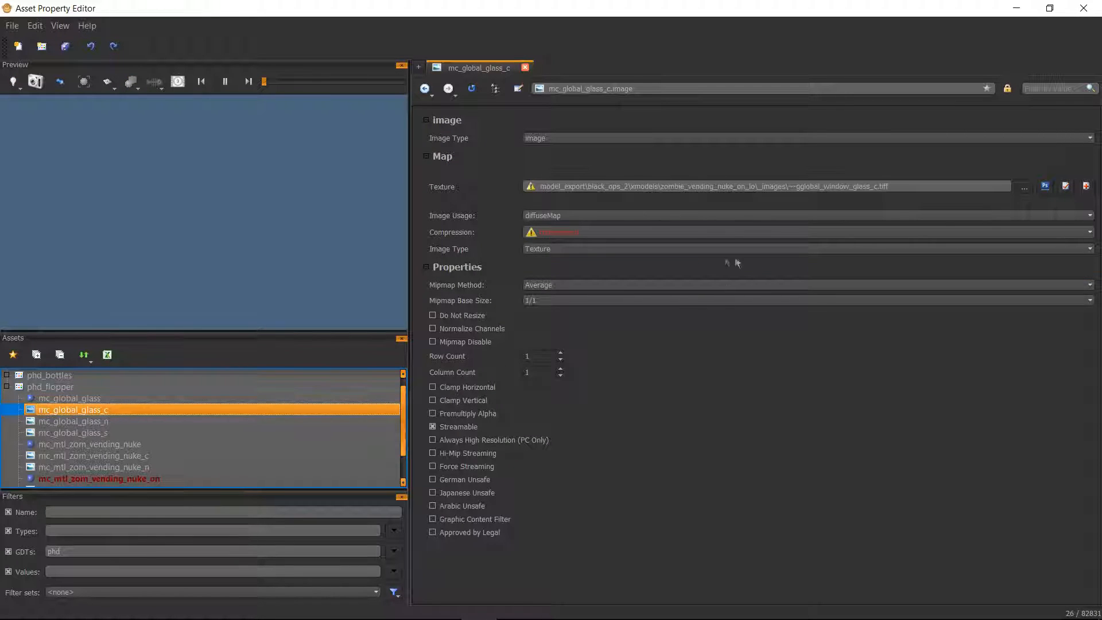
left_click(656, 234)
left_click(603, 248)
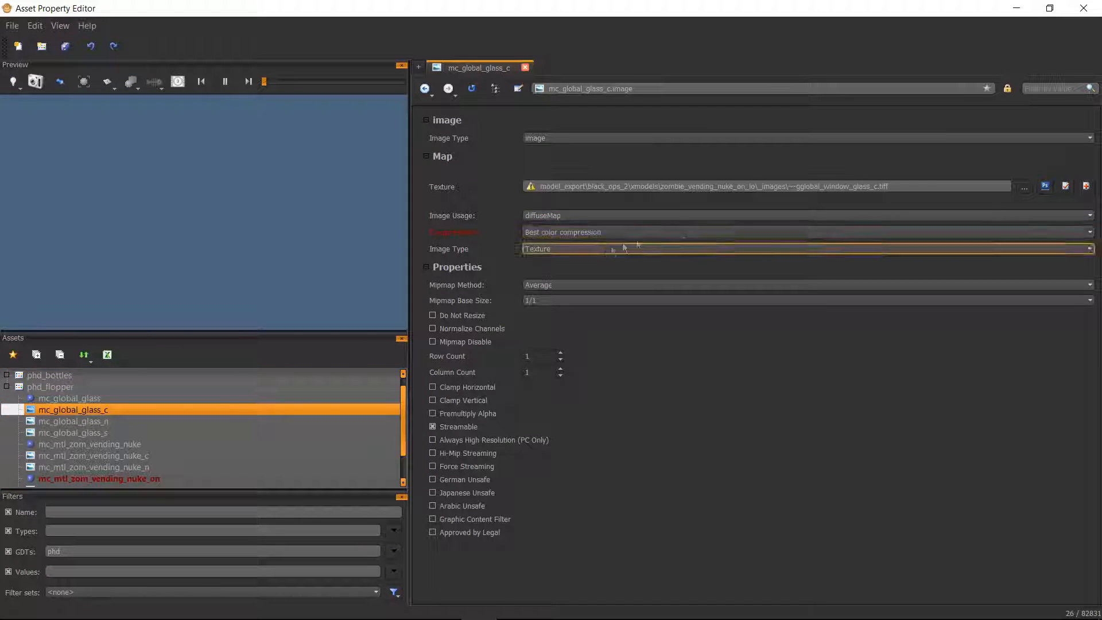
left_click(1025, 188)
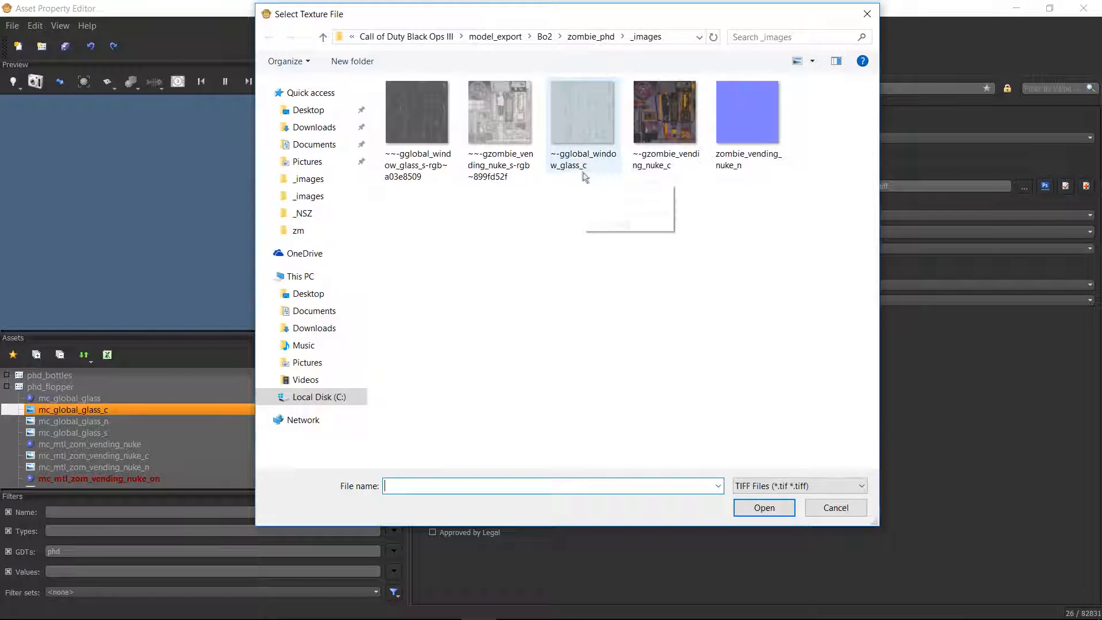
left_click(582, 167)
left_click(764, 509)
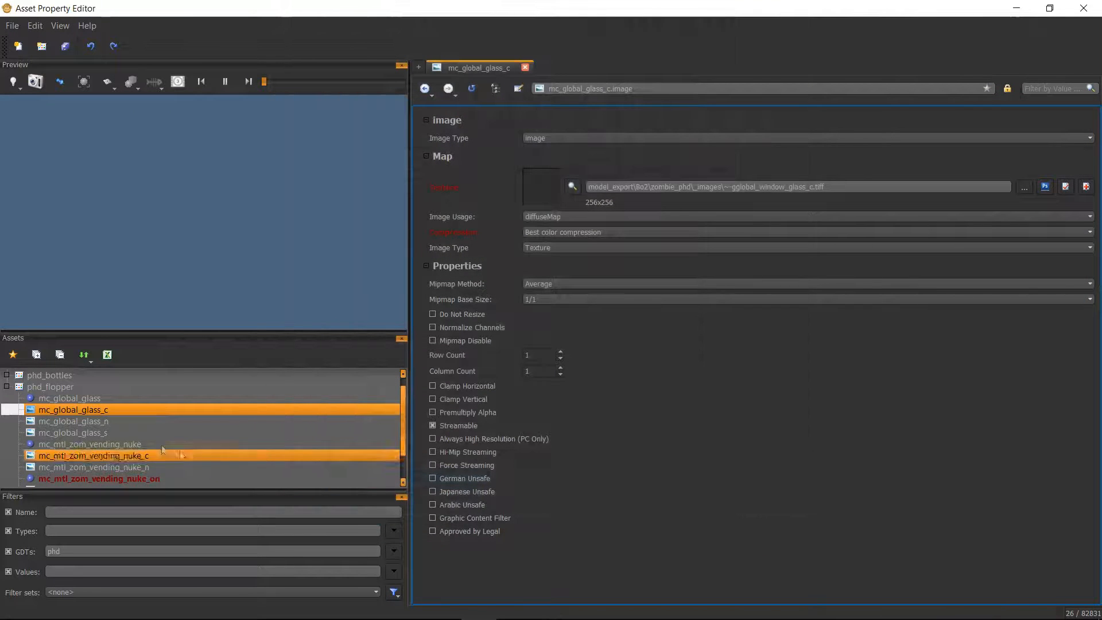
Step: Set the texture of the mc_global_glass_n image to ~-gglobal_window_glass_c
left_click(119, 424)
left_click(1025, 188)
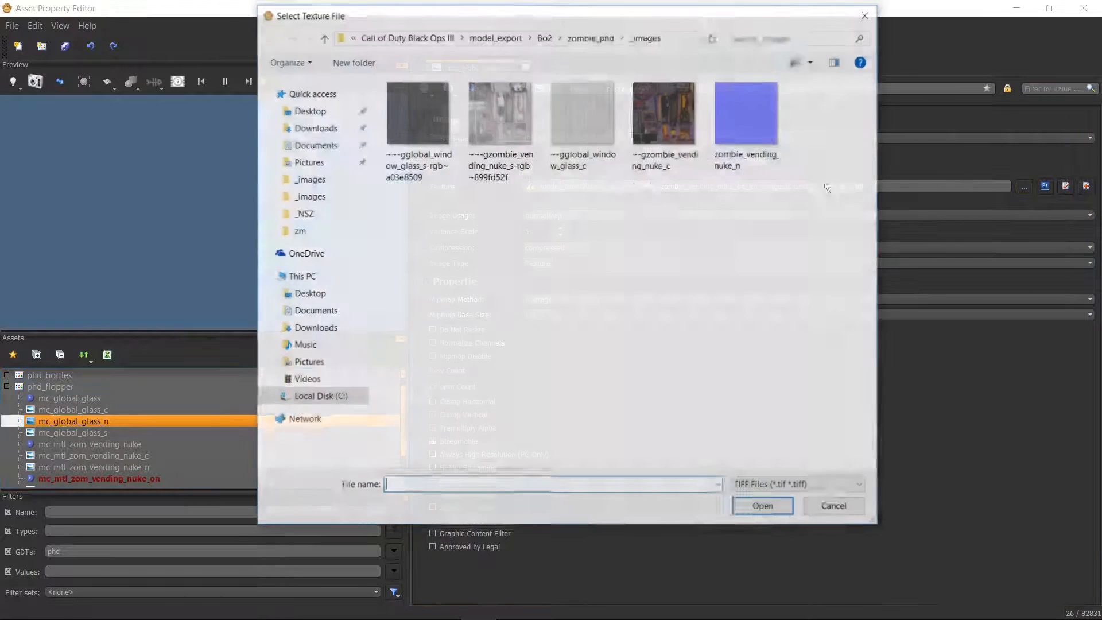
key("Escape")
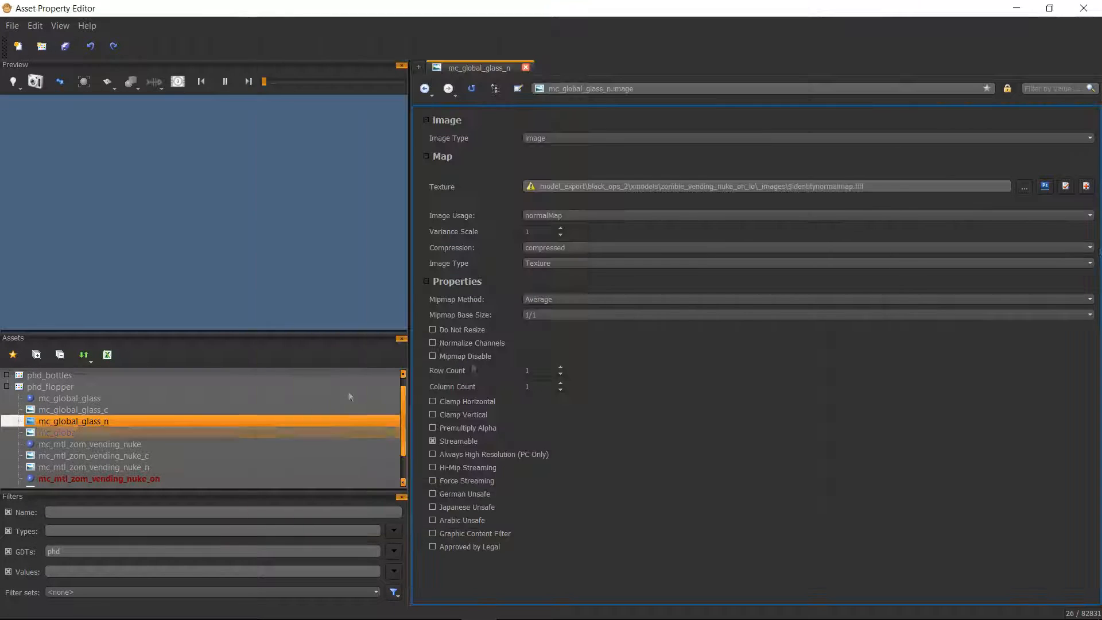
left_click(1028, 189)
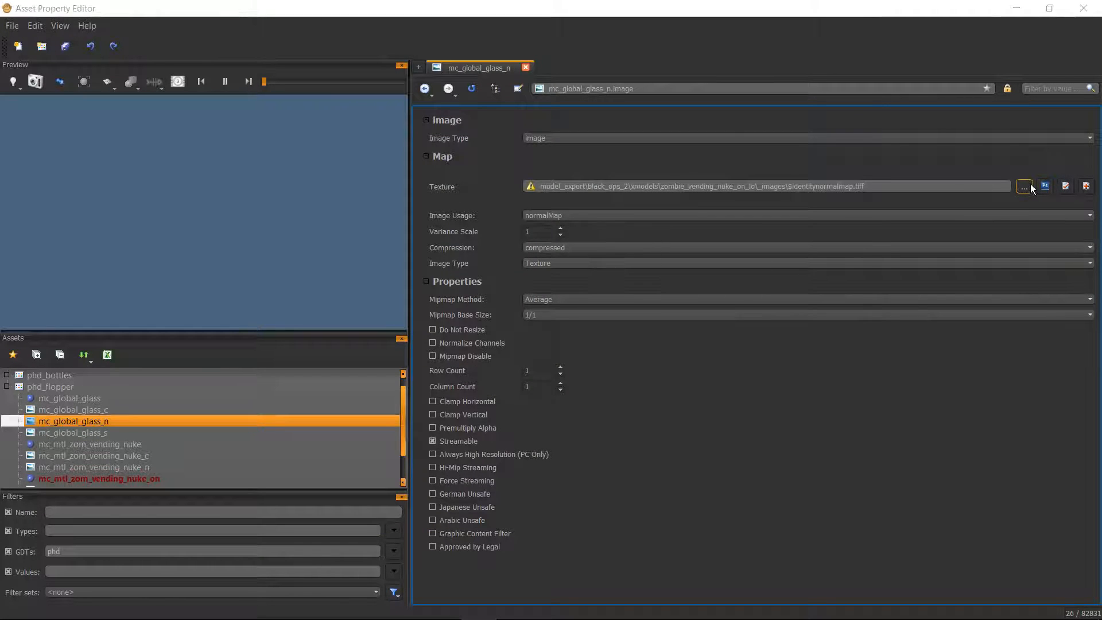
left_click(582, 115)
left_click(771, 507)
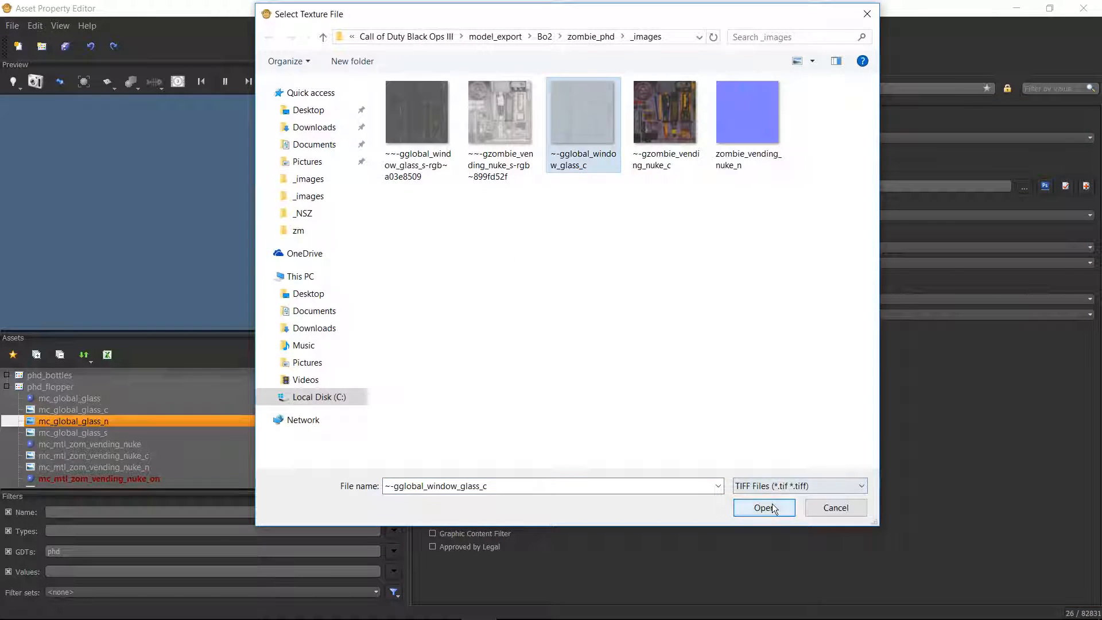
Step: Set the texture of the mc_global_glass_s image to ~~-gglobal_window_glass_s-rgb~a03e8509
left_click(154, 432)
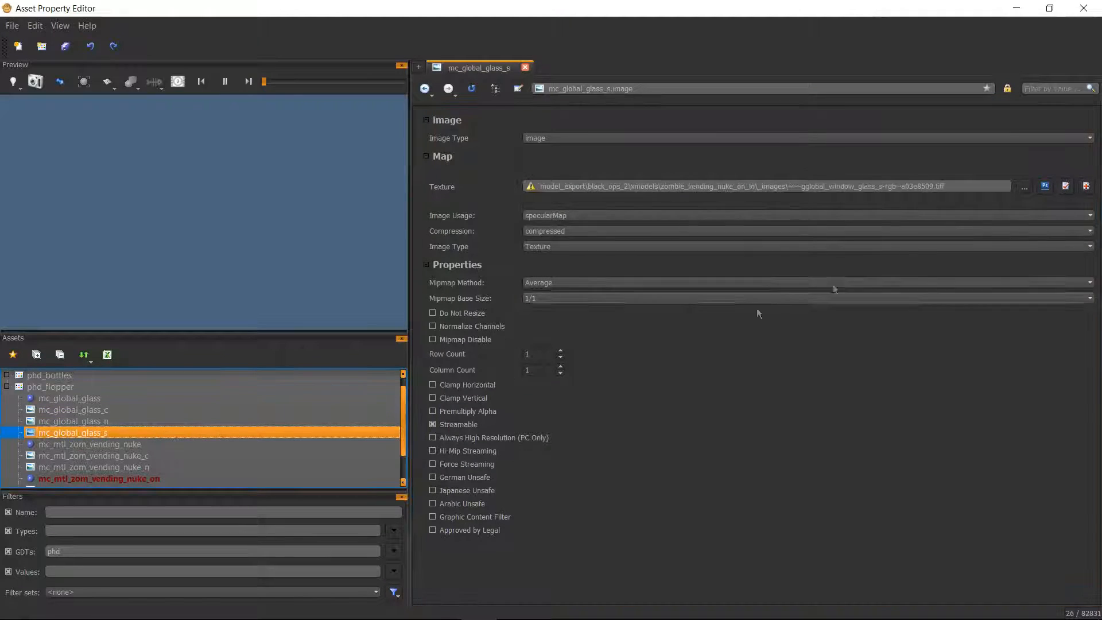
left_click(1025, 188)
left_click(425, 136)
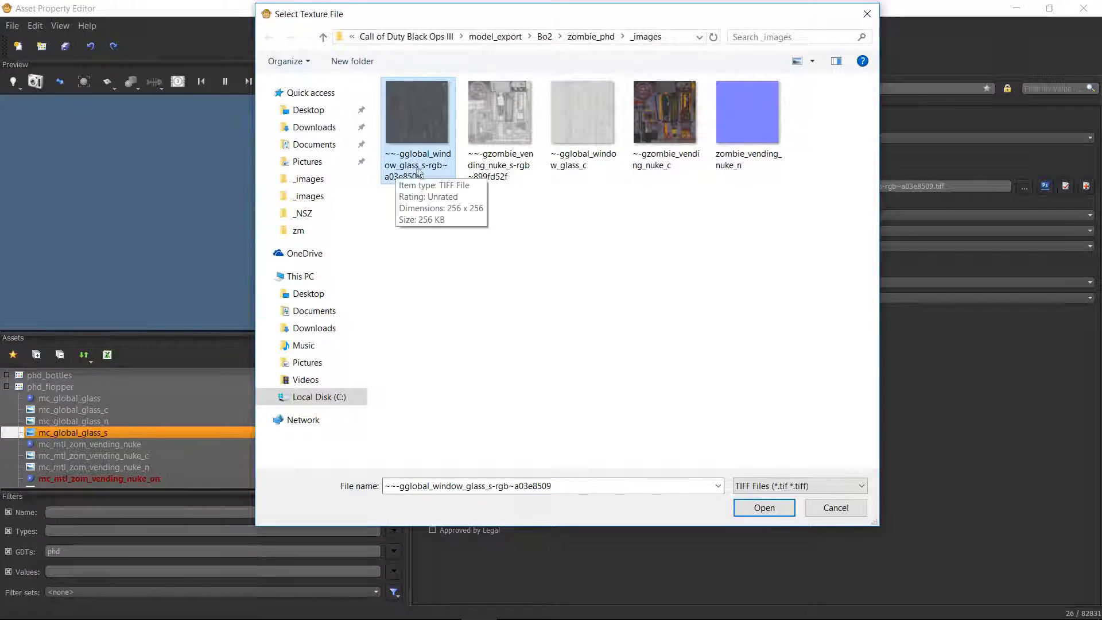
left_click(763, 509)
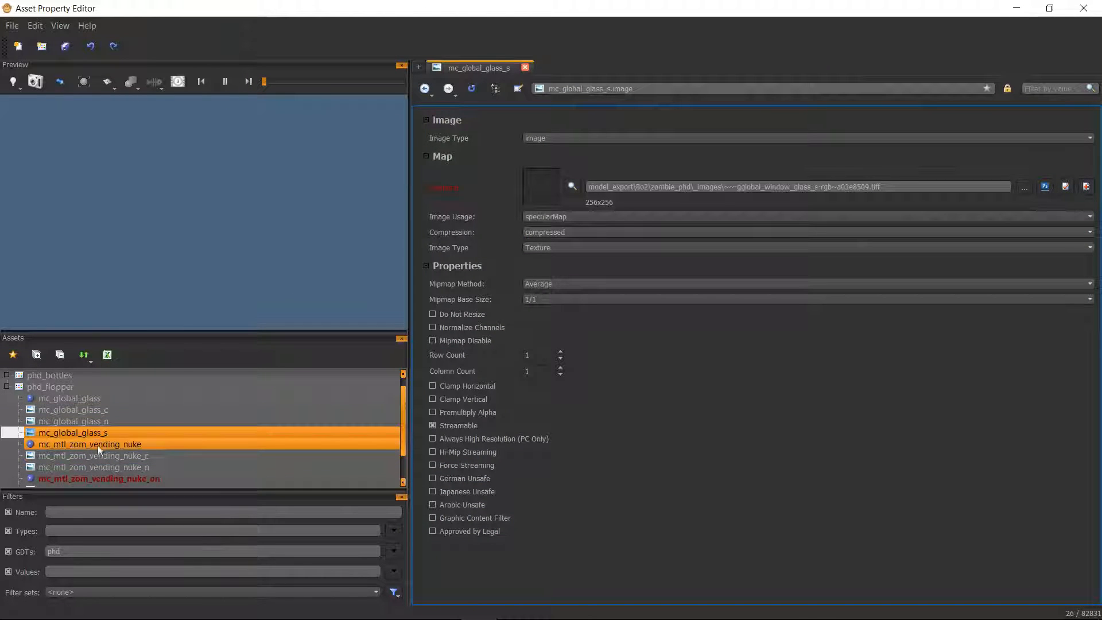
Step: Set the mc_global_glass material's category to Geometry Advanced and its material type to lit_transparent_advanced
left_click(94, 401)
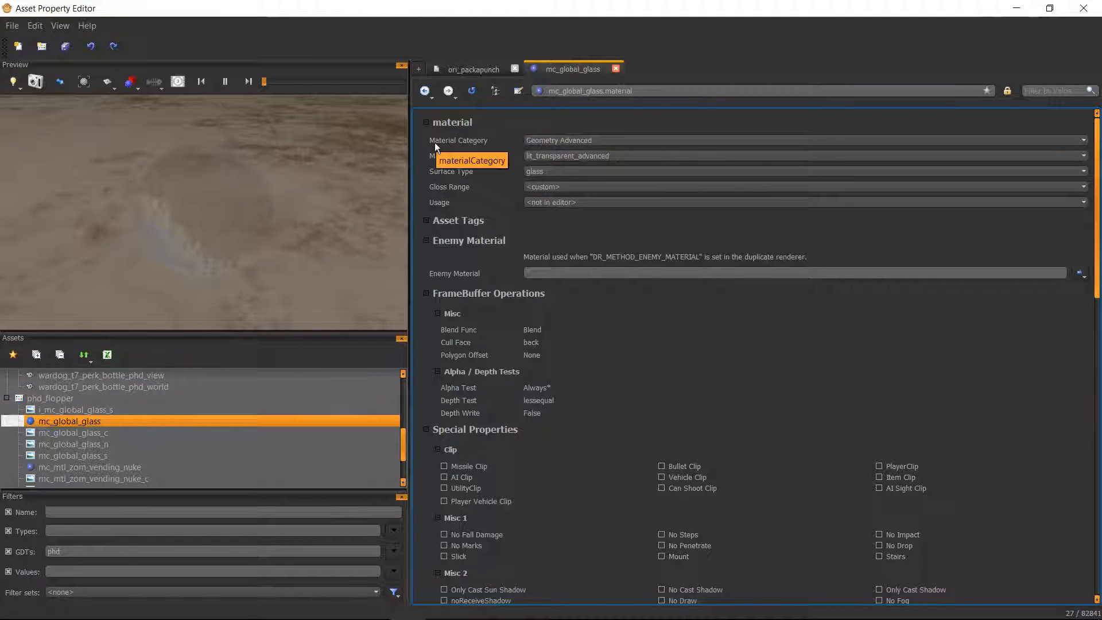
left_click(579, 143)
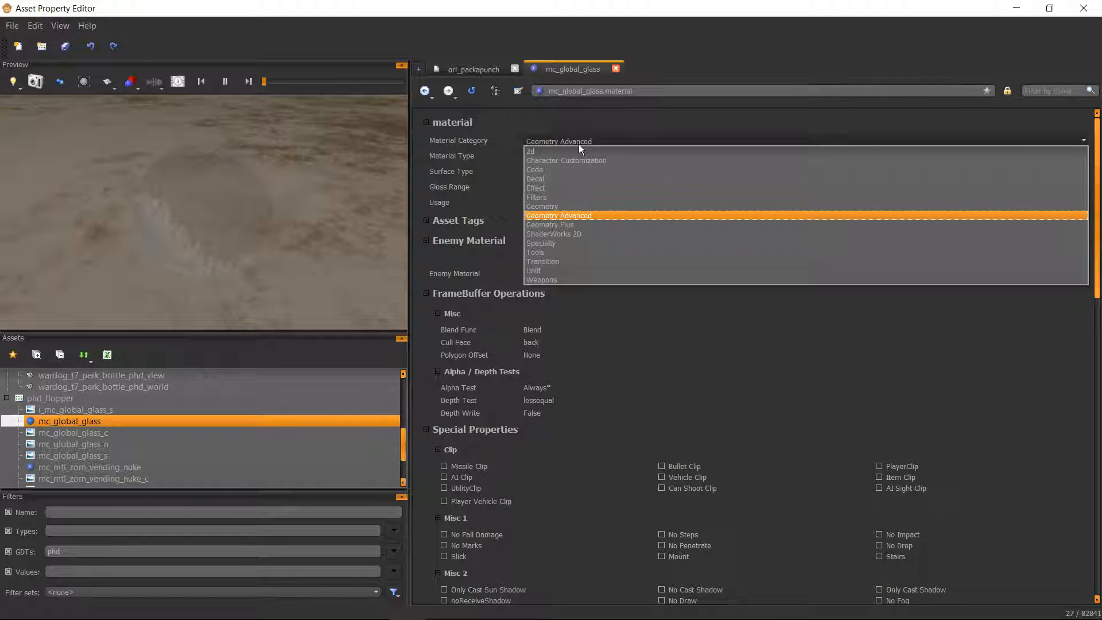
left_click(565, 141)
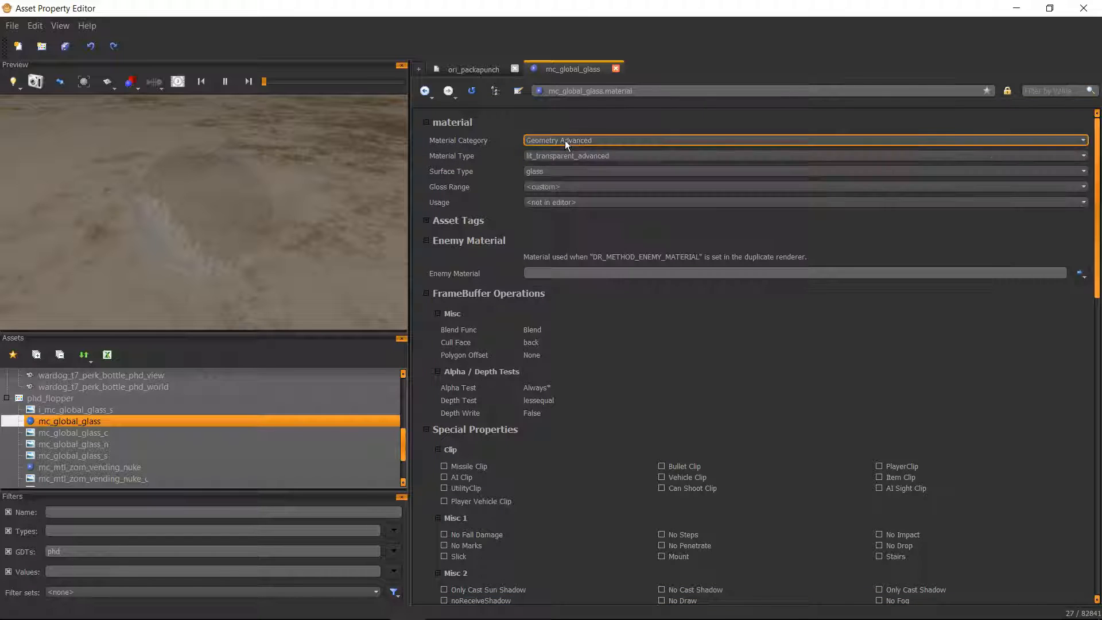
left_click(563, 160)
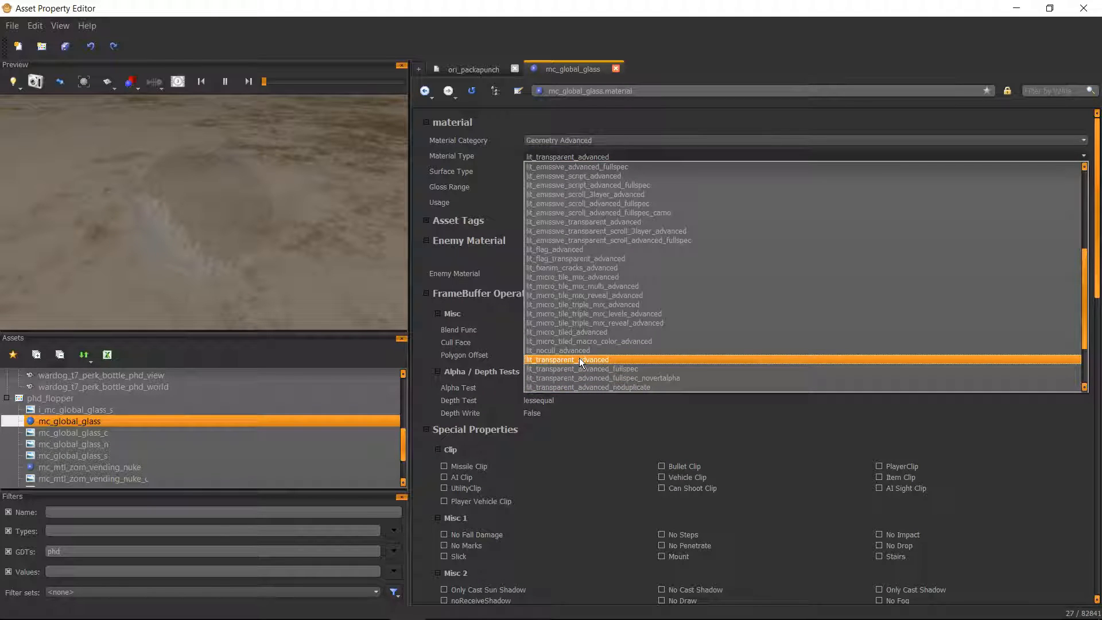
left_click(580, 358)
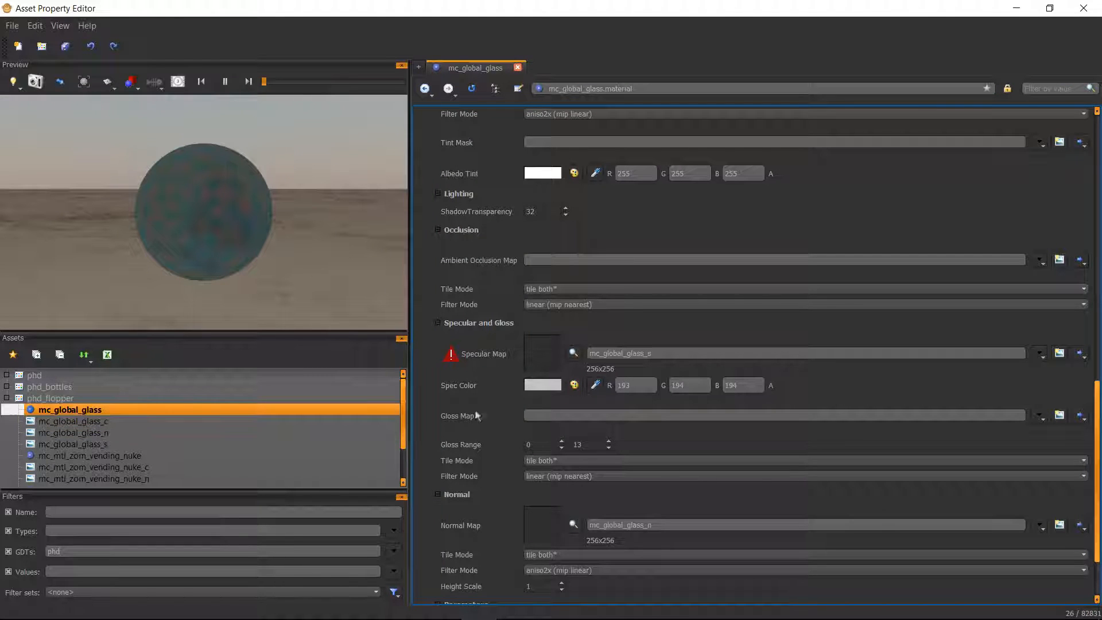
Step: Create a new image asset i_mc_global_glass_s in the phd_flopper GDT for the specular map of the mc_global_glass material
left_click(557, 414)
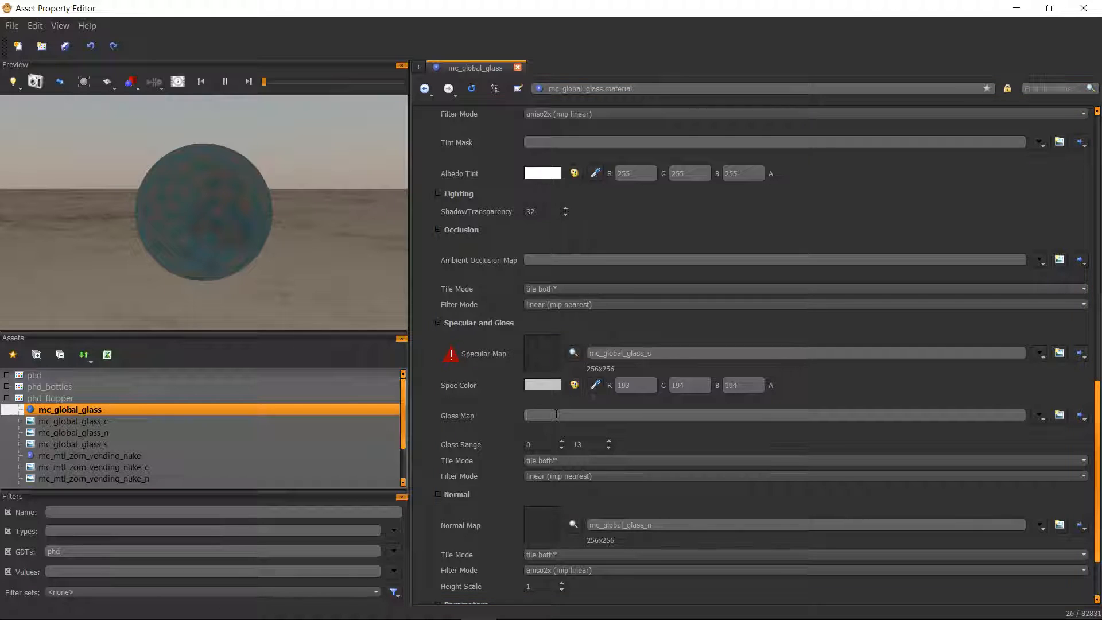
double_click(664, 352)
left_click(674, 343)
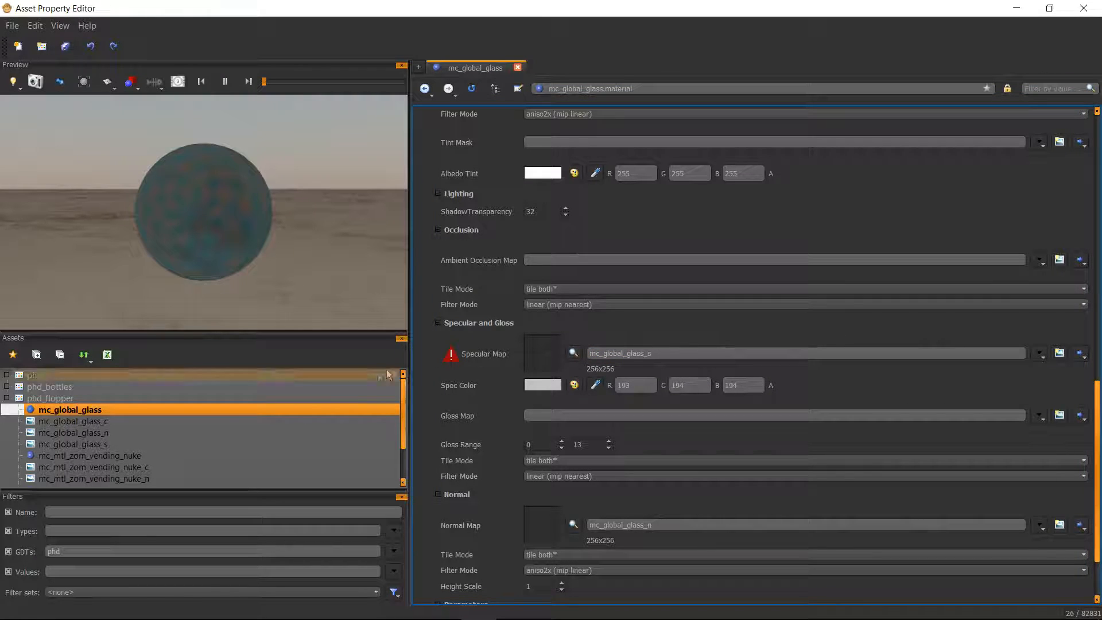
left_click(172, 424)
left_click(185, 405)
left_click(449, 355)
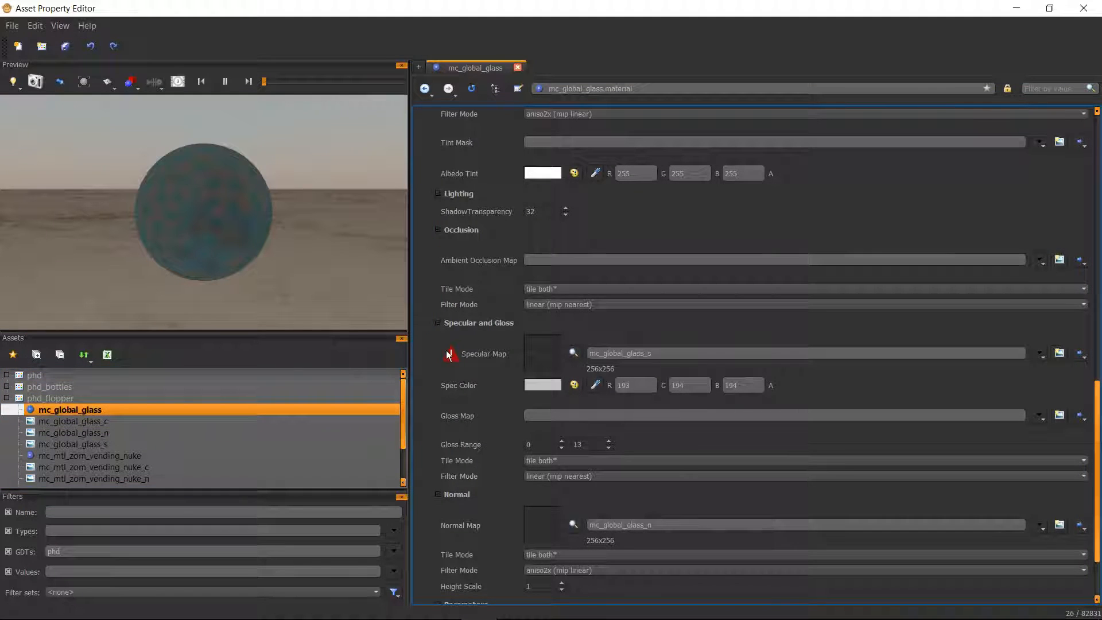
left_click(1060, 353)
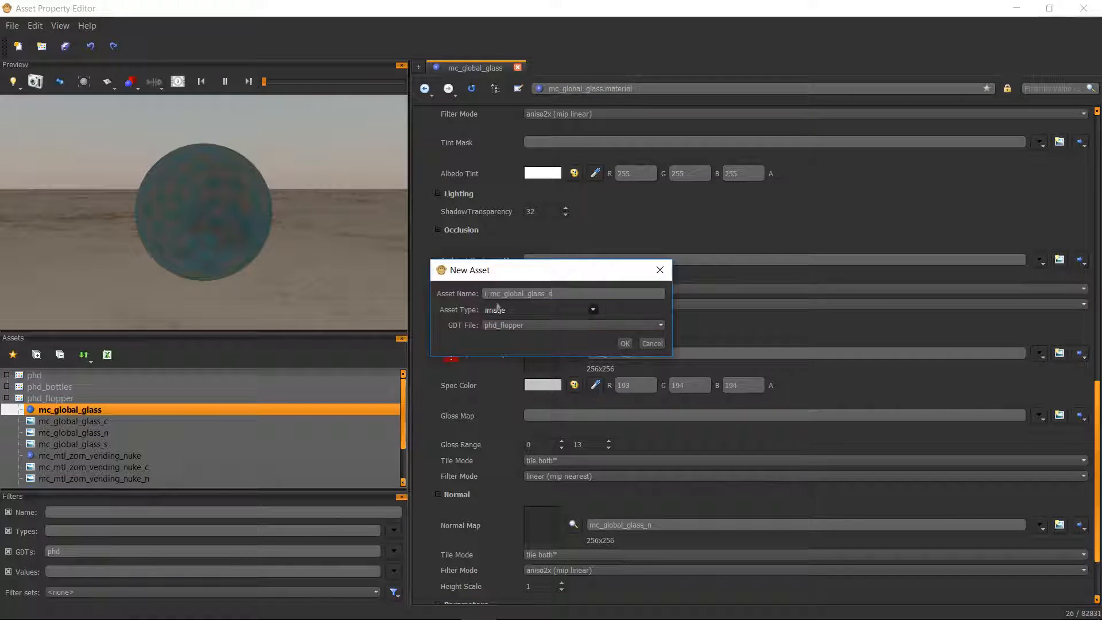
left_click(625, 343)
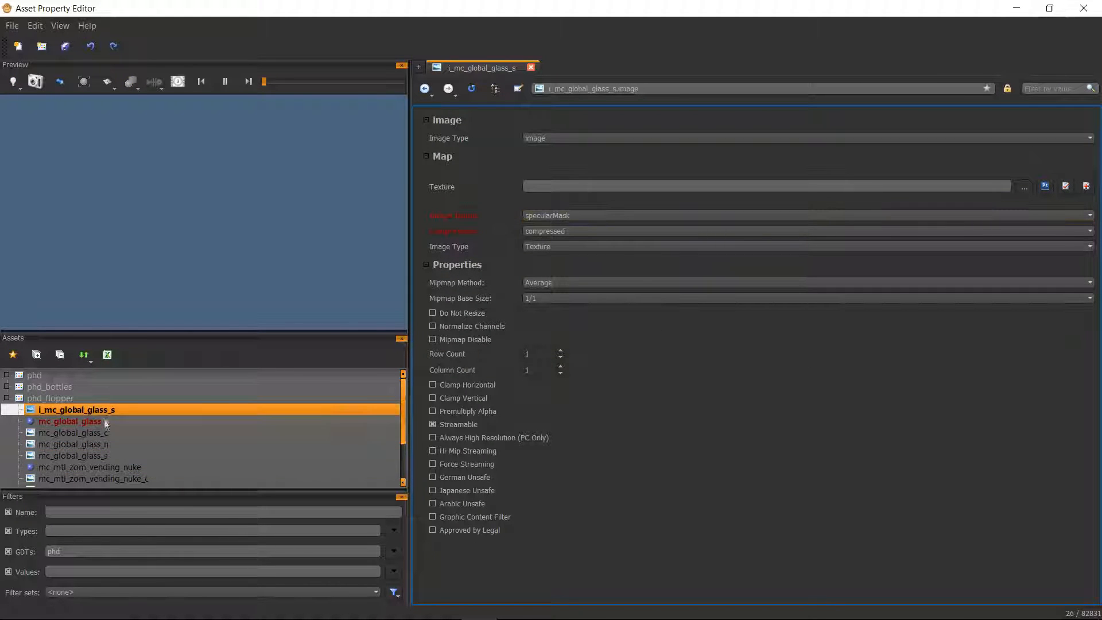
Step: Give i_mc_global_glass_s the same texture path as mc_global_glass_s and review the specular map of the mc_global_glass material
left_click(103, 455)
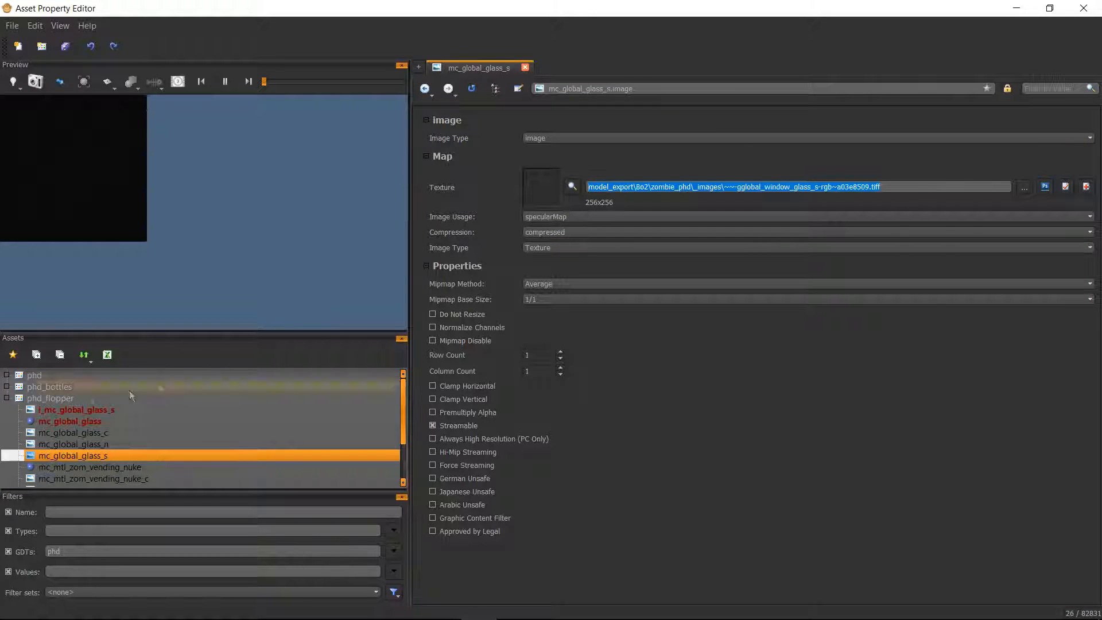
left_click(107, 409)
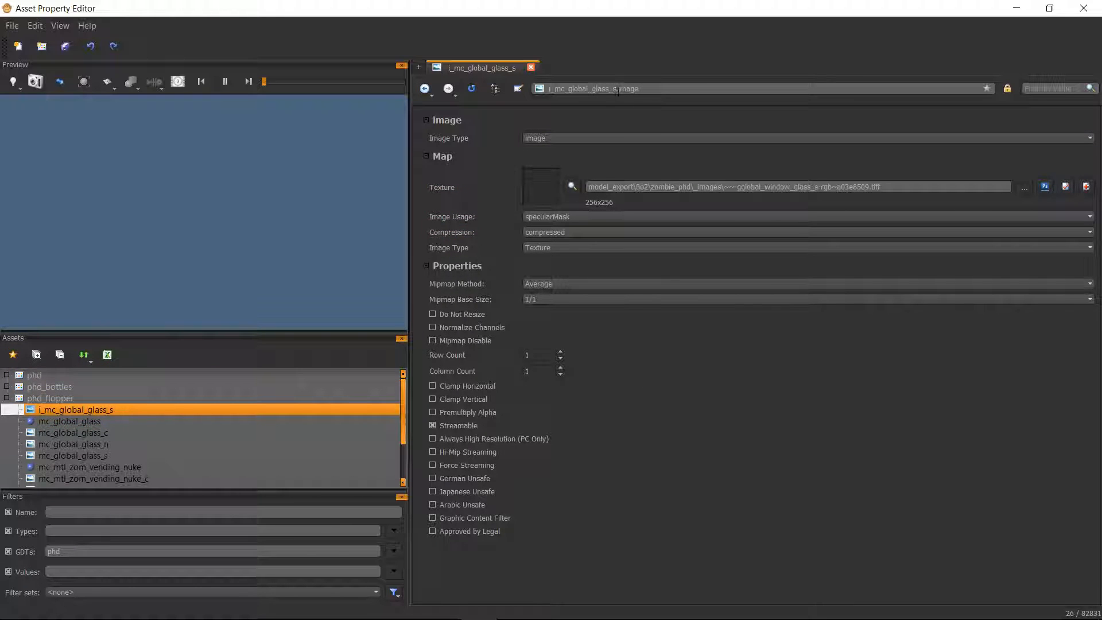
left_click(87, 419, "ctrl")
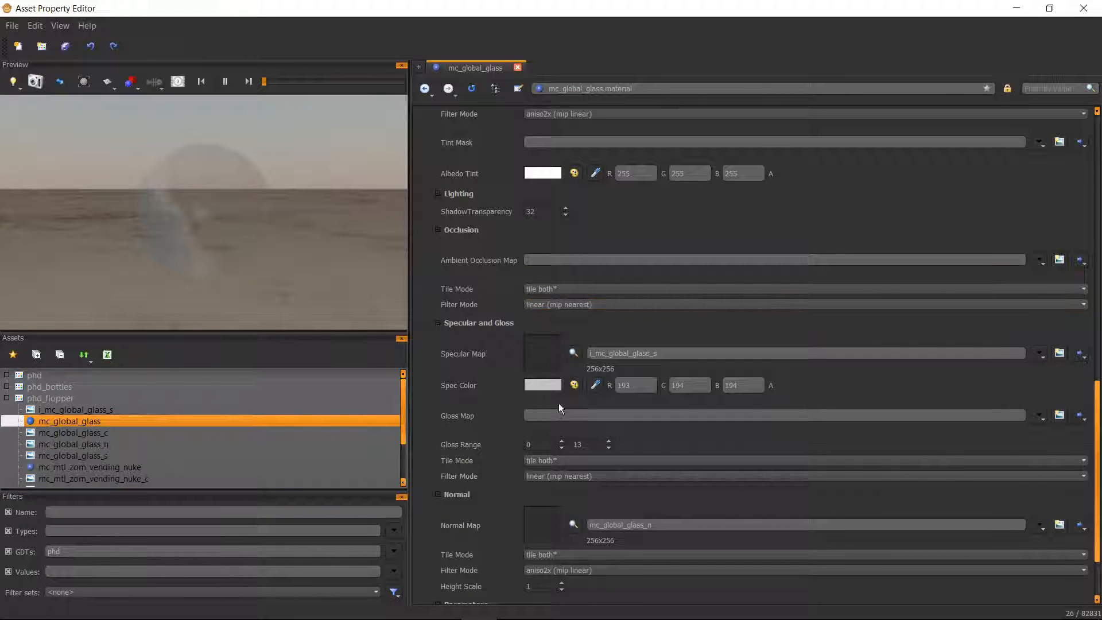
type("i_mc_global_glass_s")
key("ctrl+z")
left_click(653, 329)
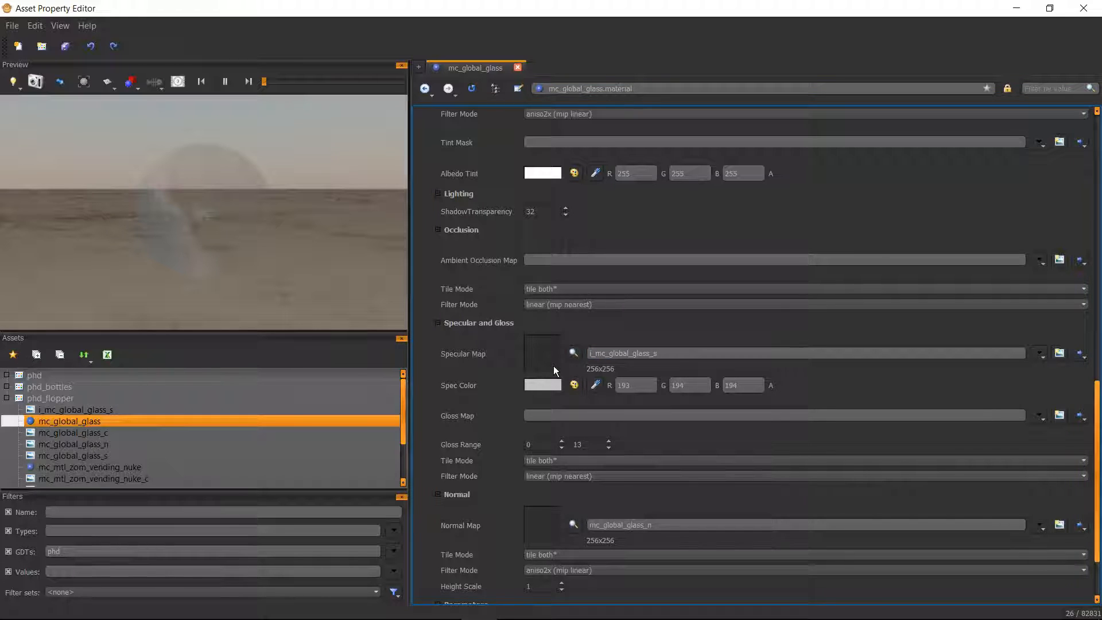
Step: Open the zombie_vending_nuke_on_lo model and inspect the perk machine's glass and textures up close in the preview
scroll(172, 475, "down", 2)
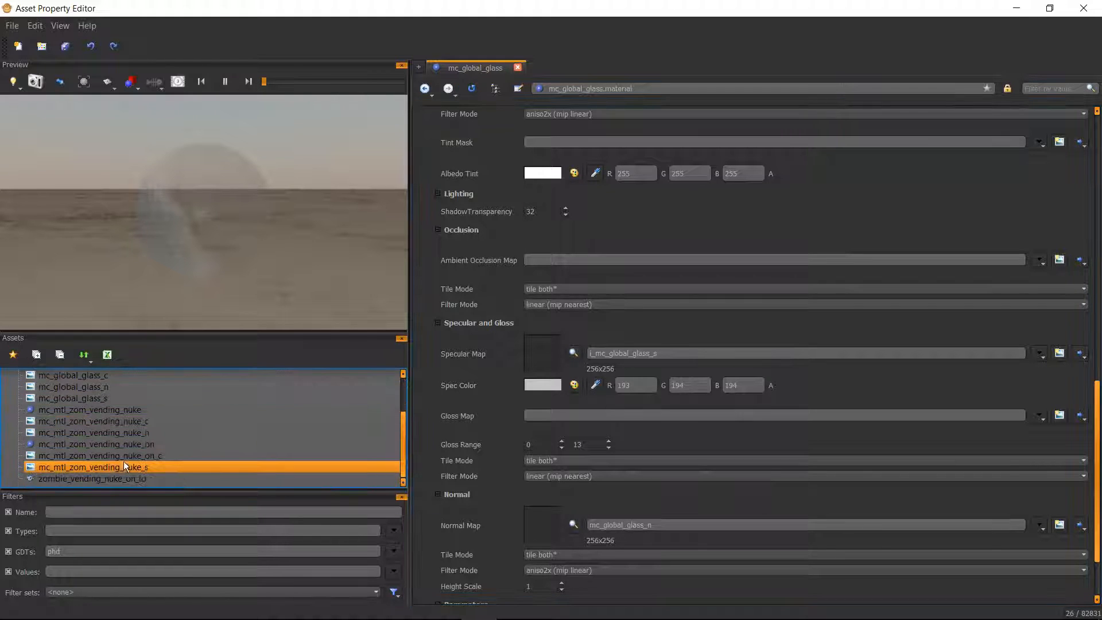
left_click(113, 478)
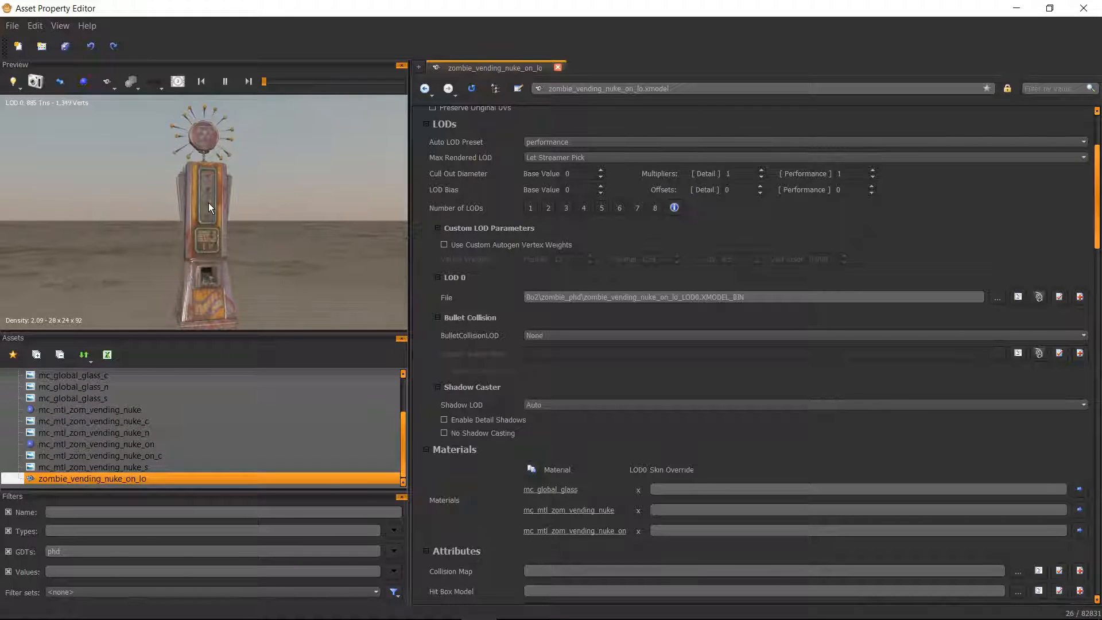
scroll(213, 198, "up", 8)
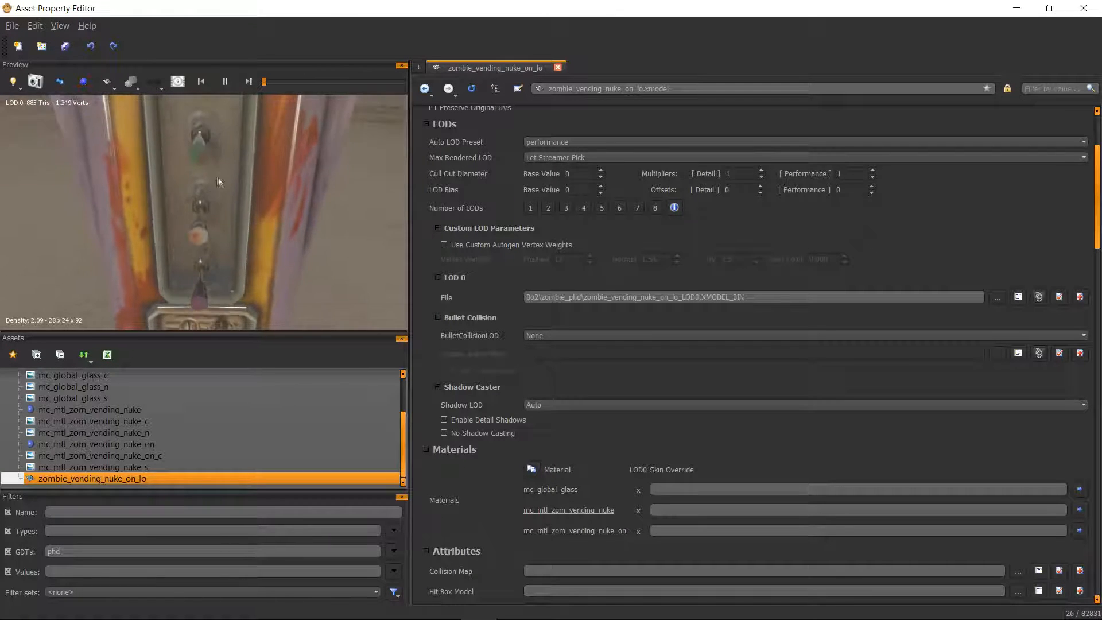
scroll(207, 171, "down", 8)
left_click_drag(207, 171, 202, 118)
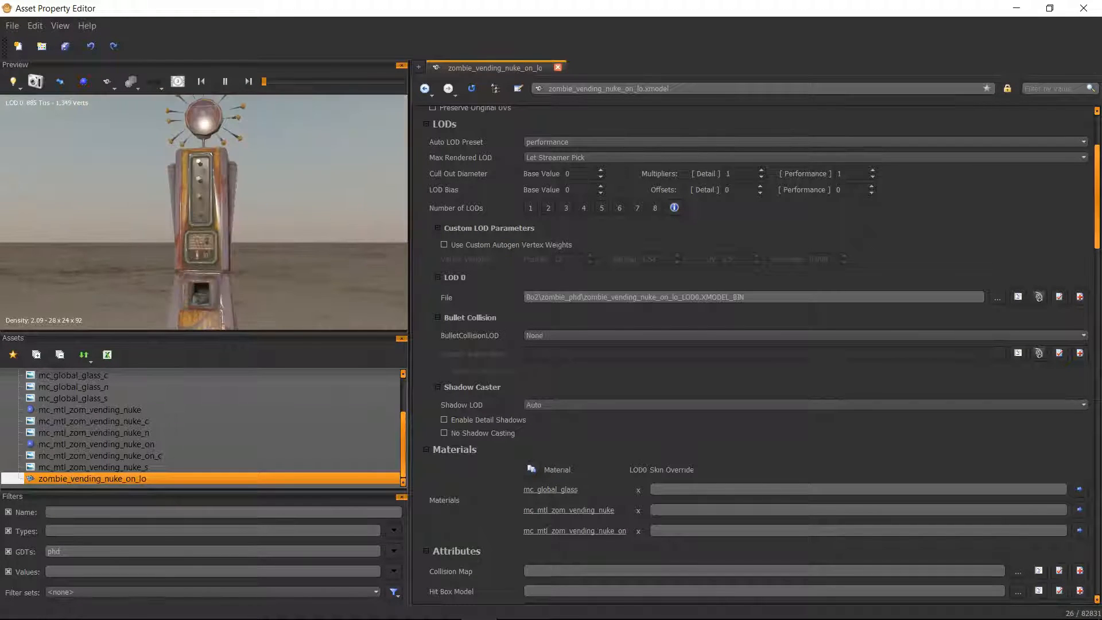
Step: Copy the model name zombie_vending_nuke_on_lo from the asset's name, without the .xmodel extension
left_click(1019, 8)
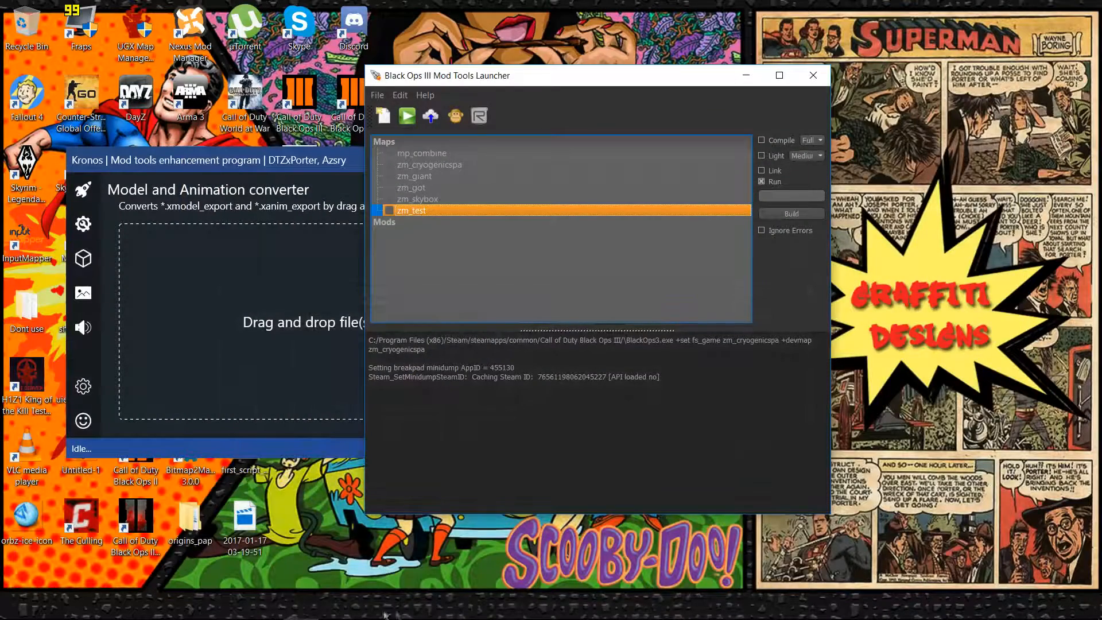
key("super")
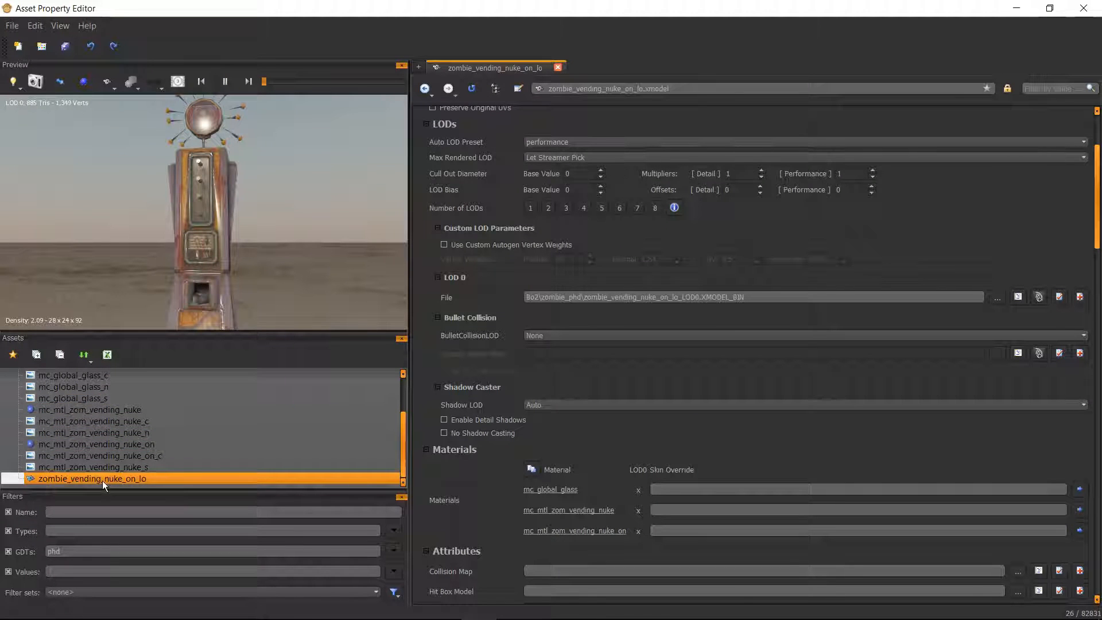
double_click(643, 88)
key("ctrl+c")
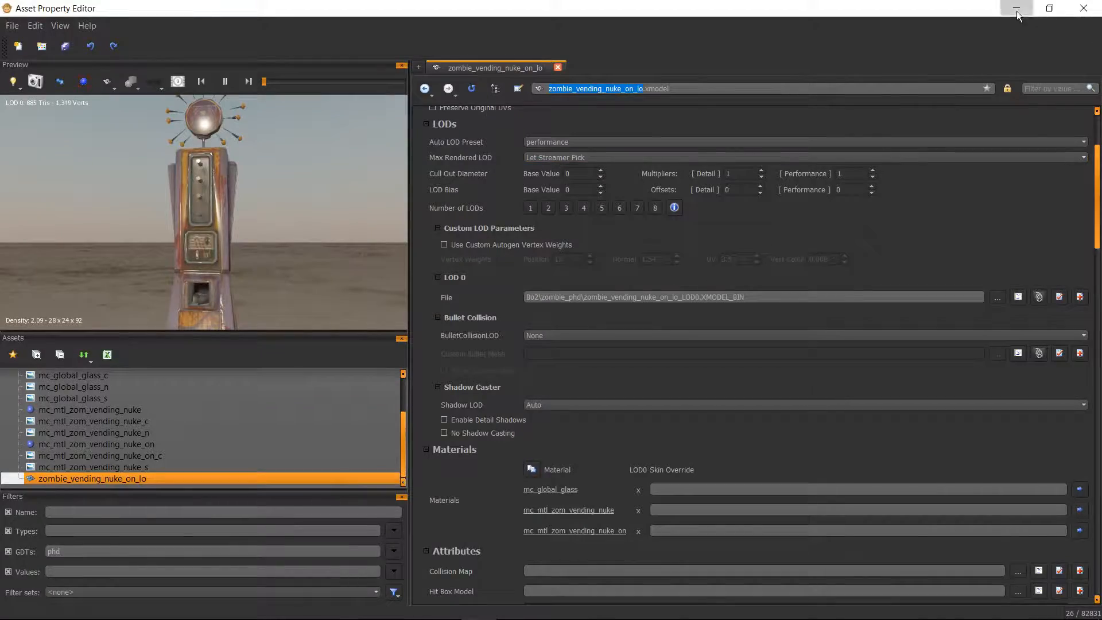
left_click(1017, 9)
key("super")
mouse_move(195, 606)
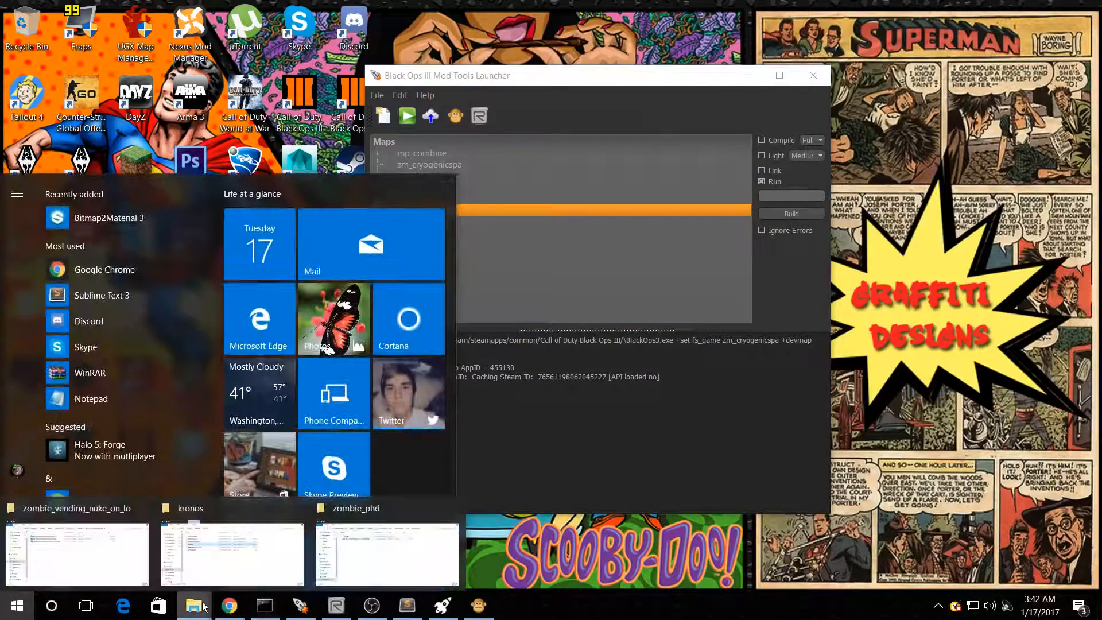
left_click(76, 553)
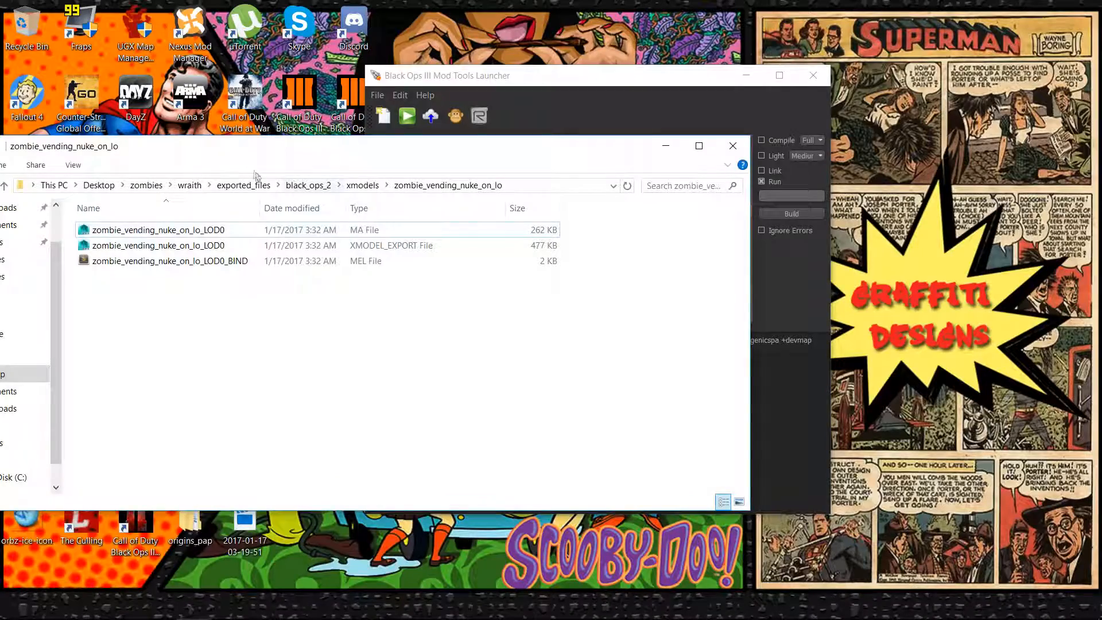
left_click(683, 144)
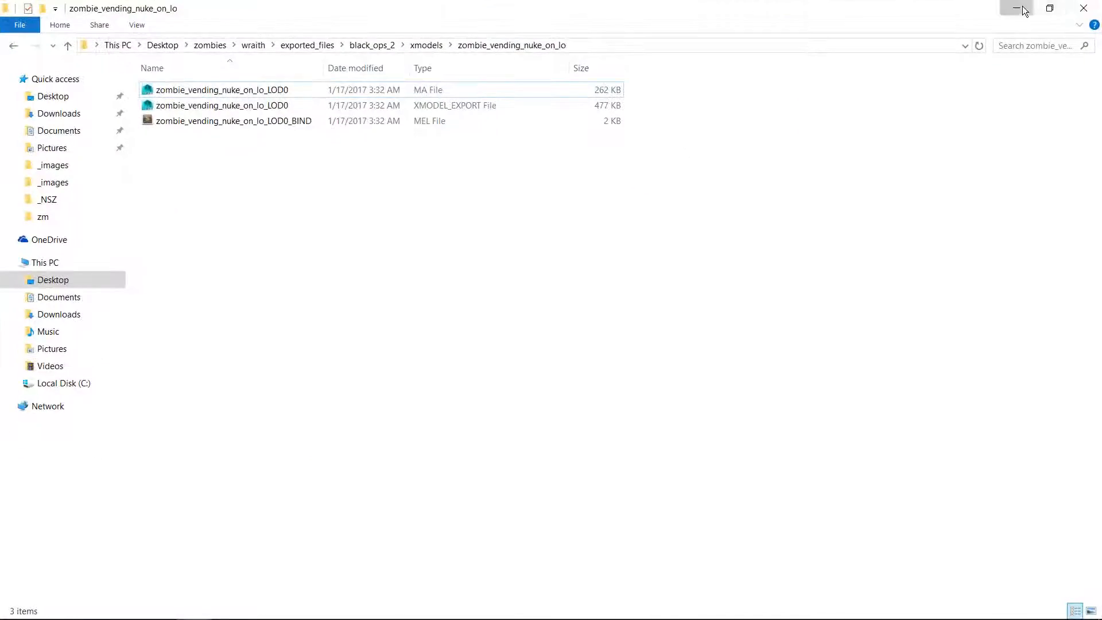
left_click(1018, 8)
Step: From the zm_test map folder, go to the Black Ops III root folder and open share\raw\scripts\wardog\perk
right_click(425, 209)
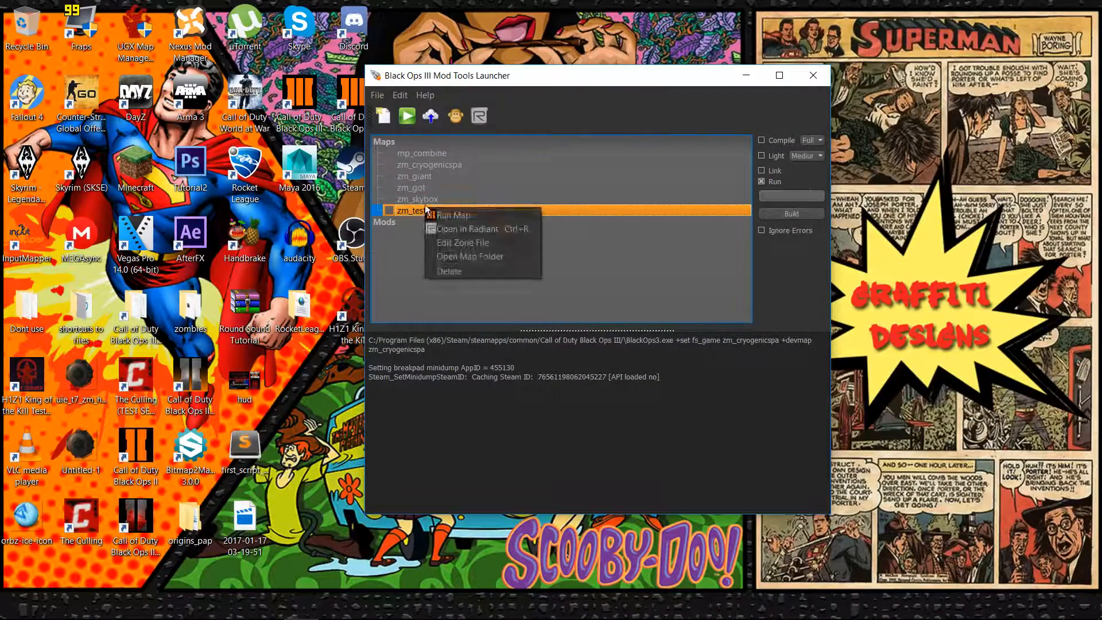
left_click(454, 256)
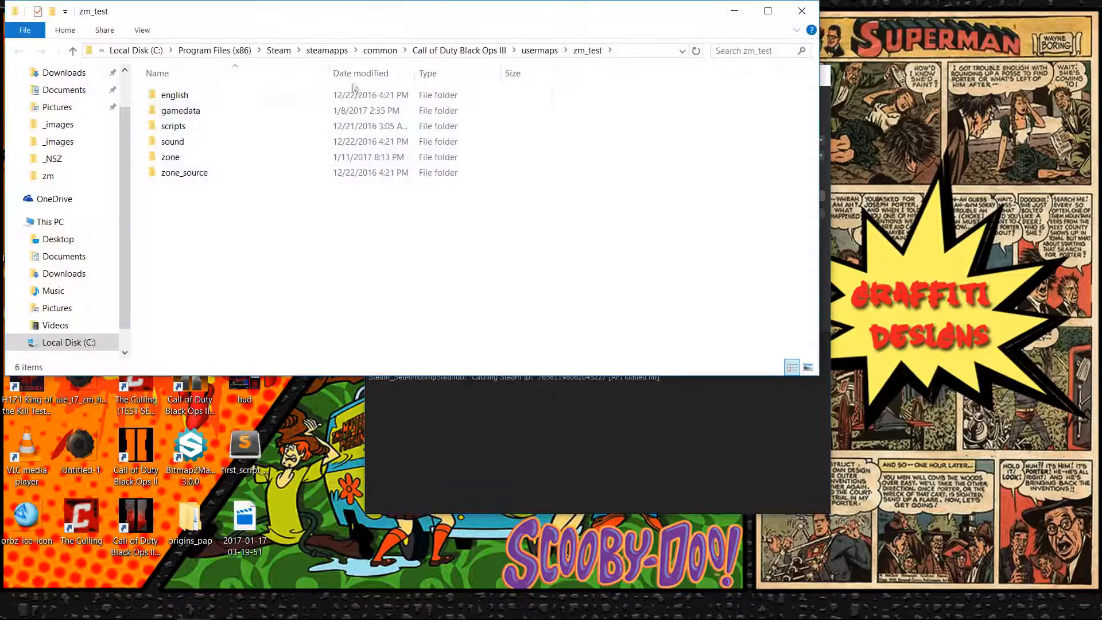
left_click(460, 51)
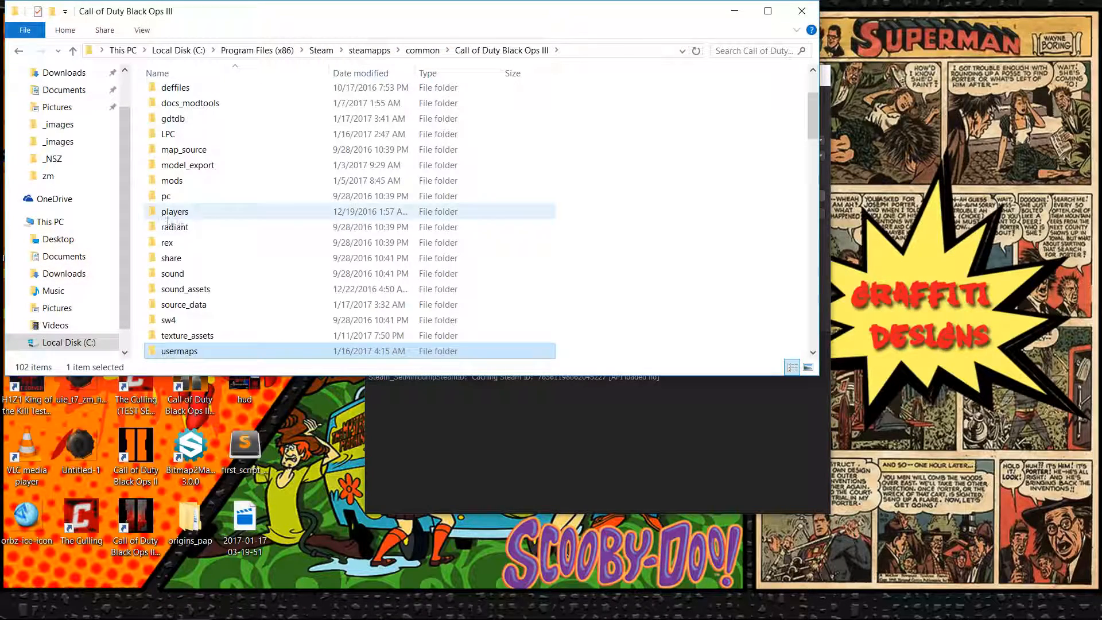
scroll(196, 298, "down", 1)
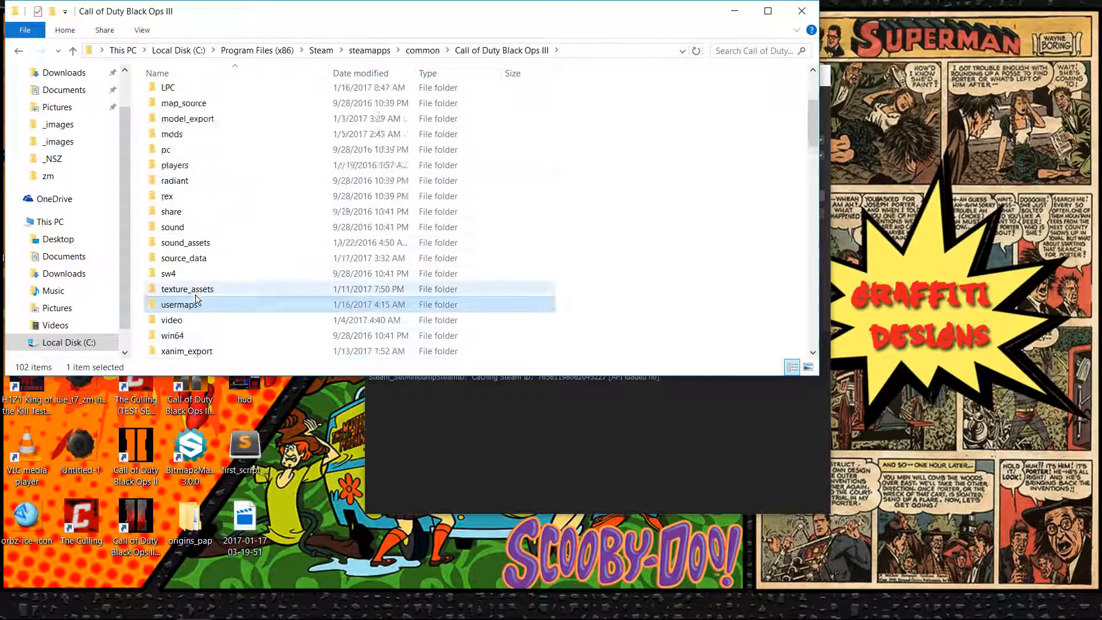
scroll(196, 299, "down", 1)
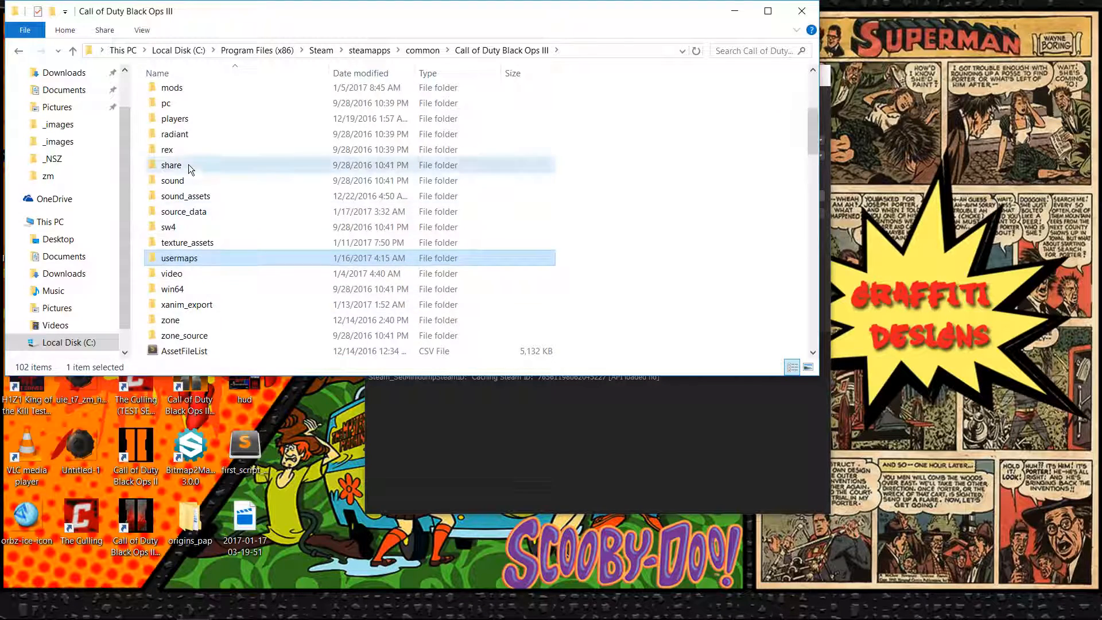
double_click(191, 166)
double_click(182, 110)
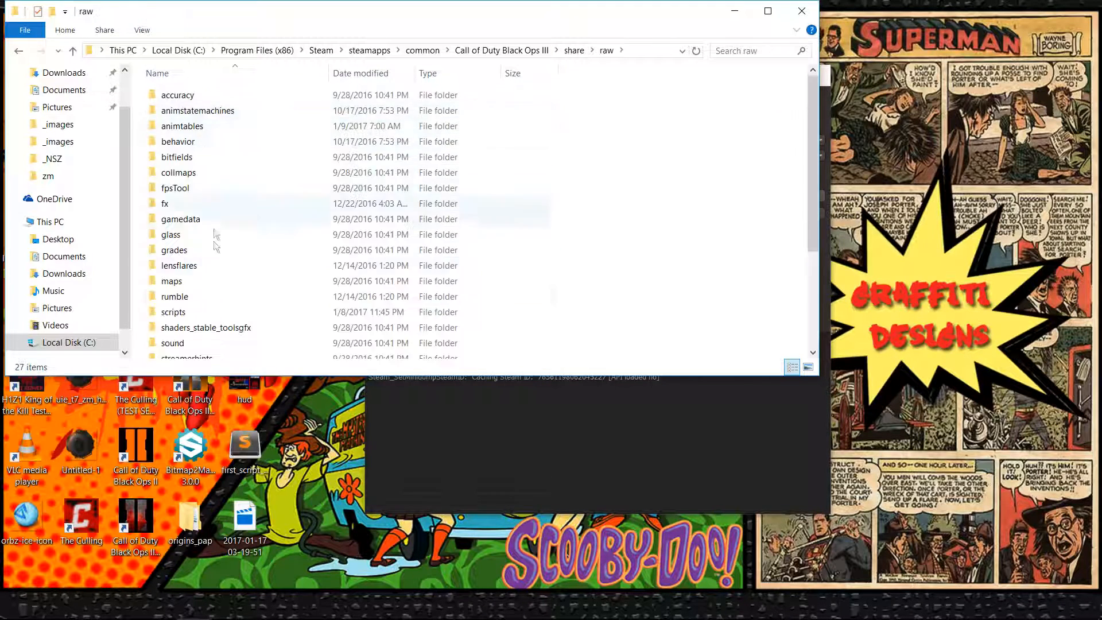
scroll(217, 247, "down", 2)
double_click(199, 227)
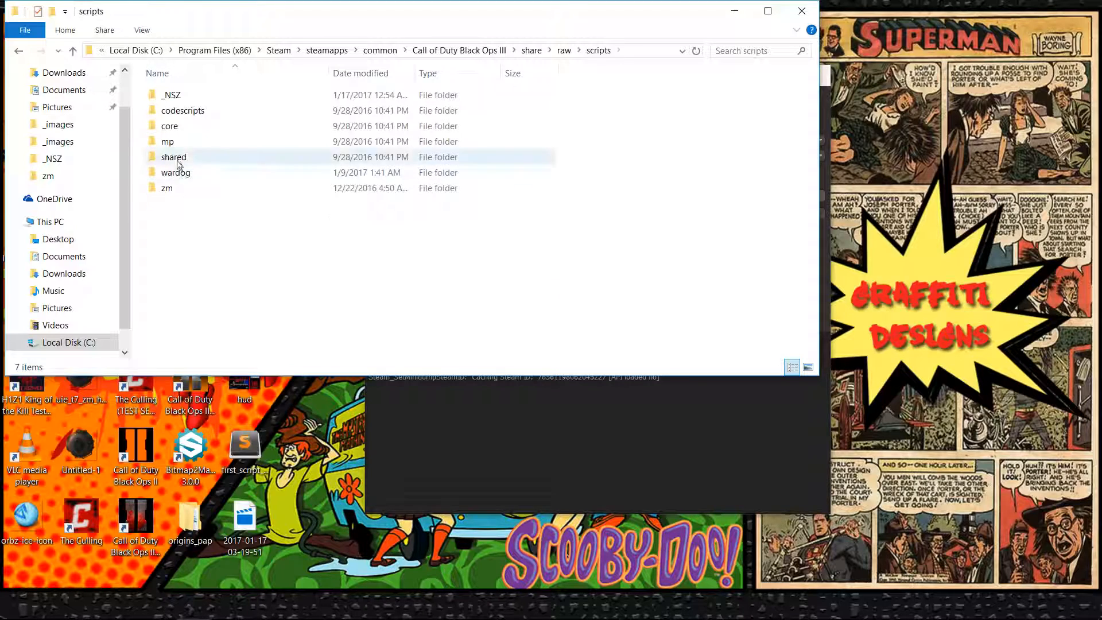
double_click(178, 173)
double_click(189, 97)
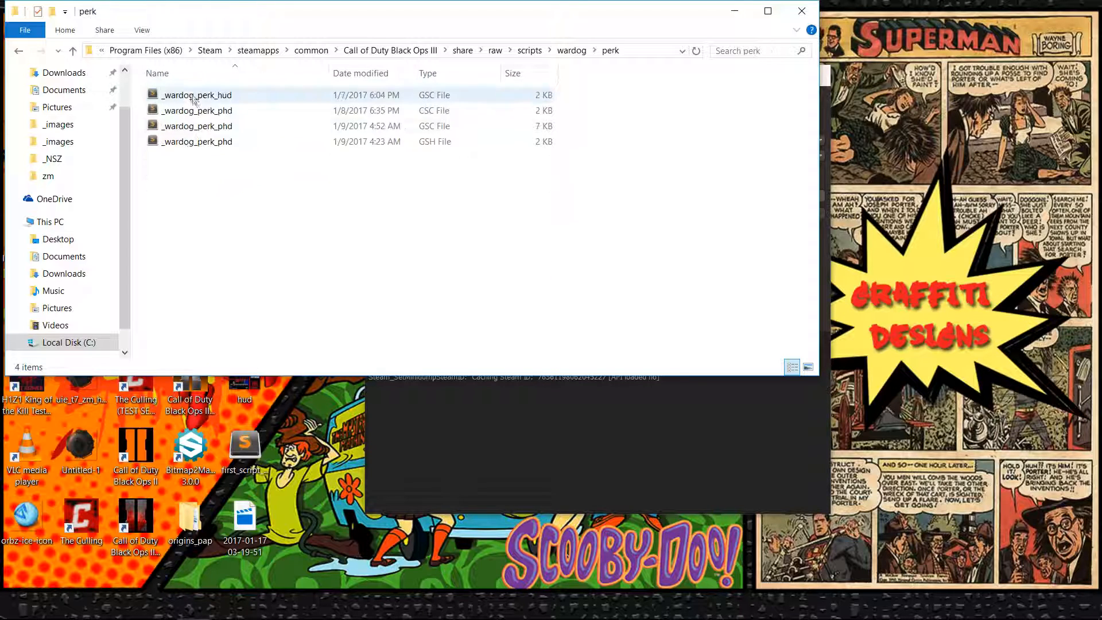
Step: In _wardog_perk_phd.gsh, set PHD_PERK_MACHINE_OFF and PHD_PERK_MACHINE_ON to "zombie_vending_nuke_on_lo" and save the file
double_click(217, 142)
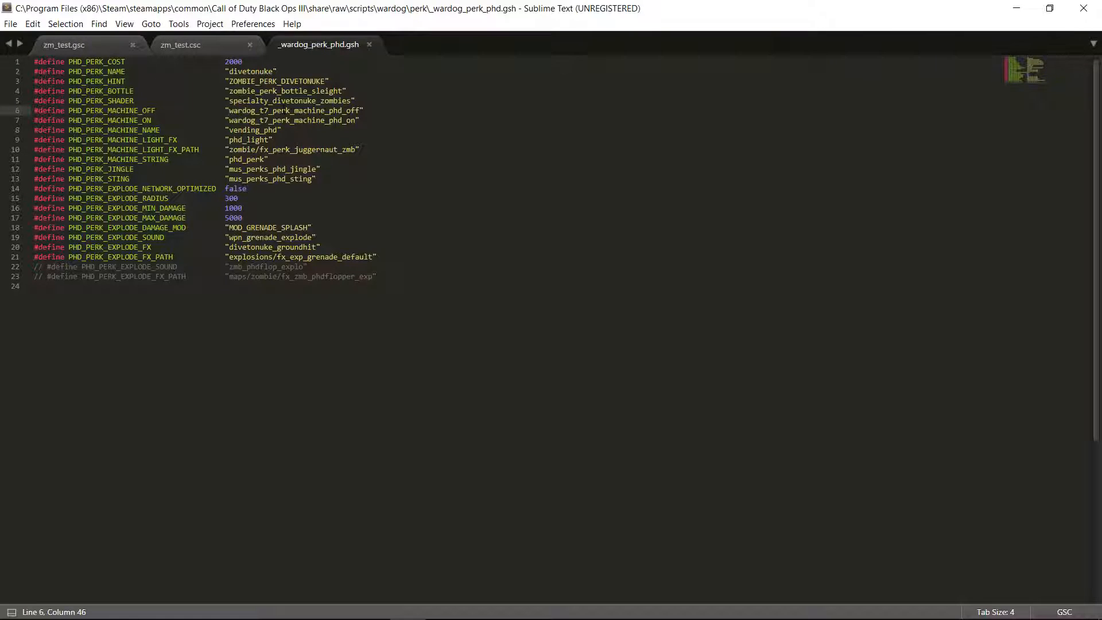
double_click(284, 112)
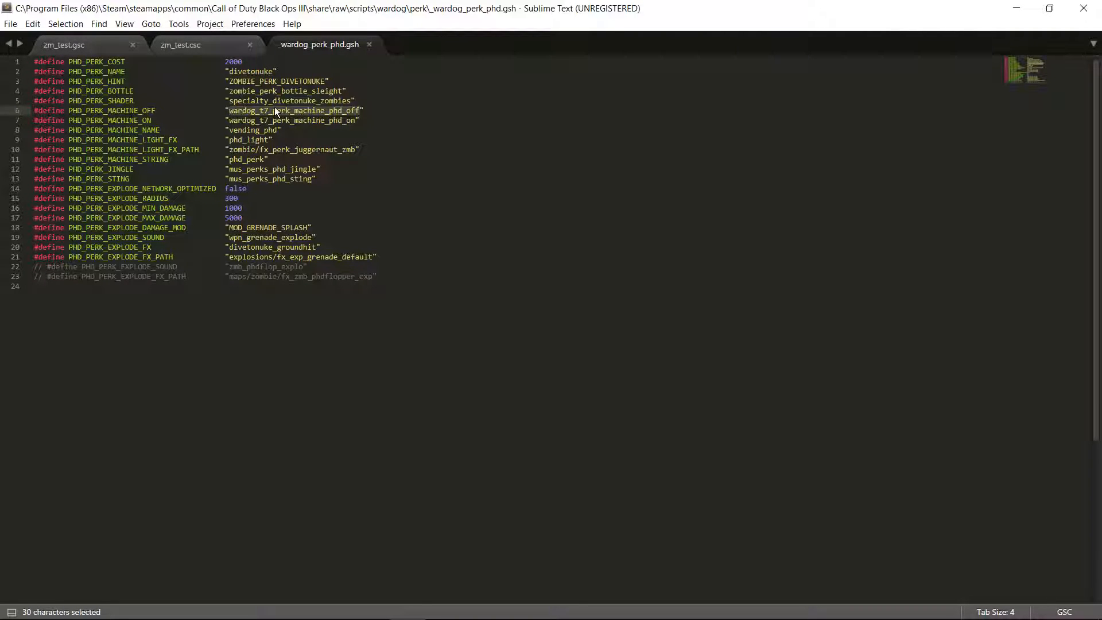
key("ctrl+v")
double_click(271, 117)
key("ctrl+v")
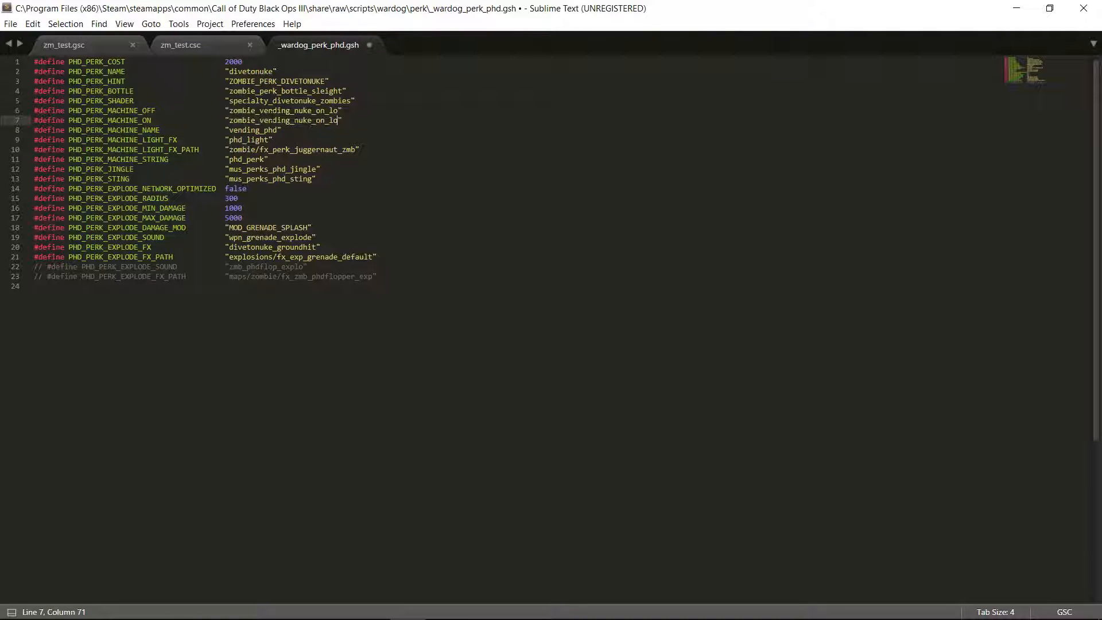
key("ctrl+s")
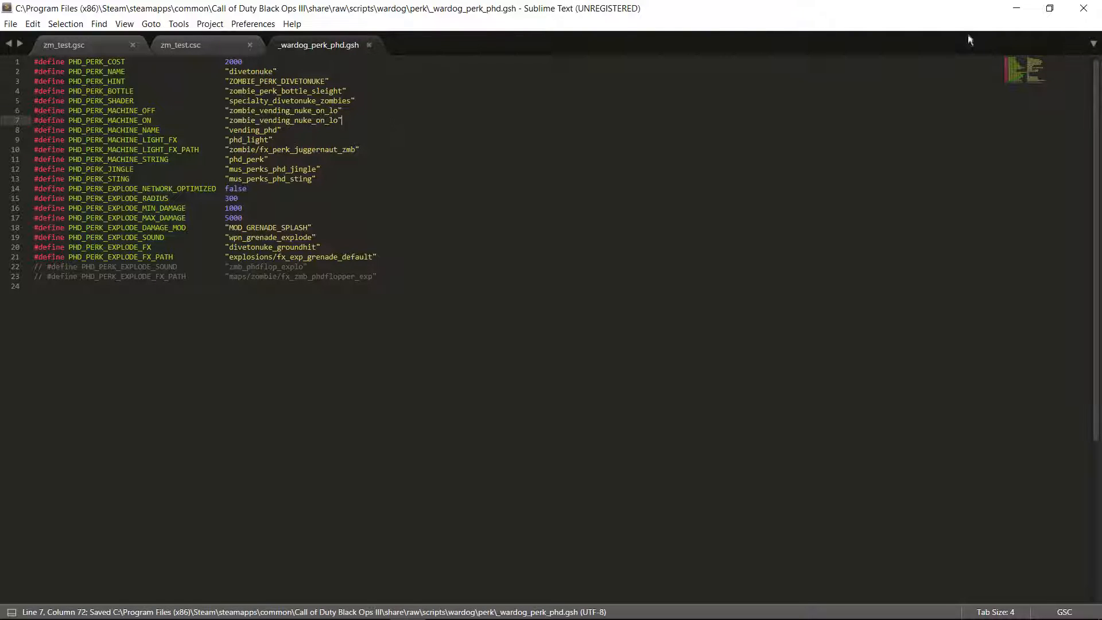
left_click(1017, 8)
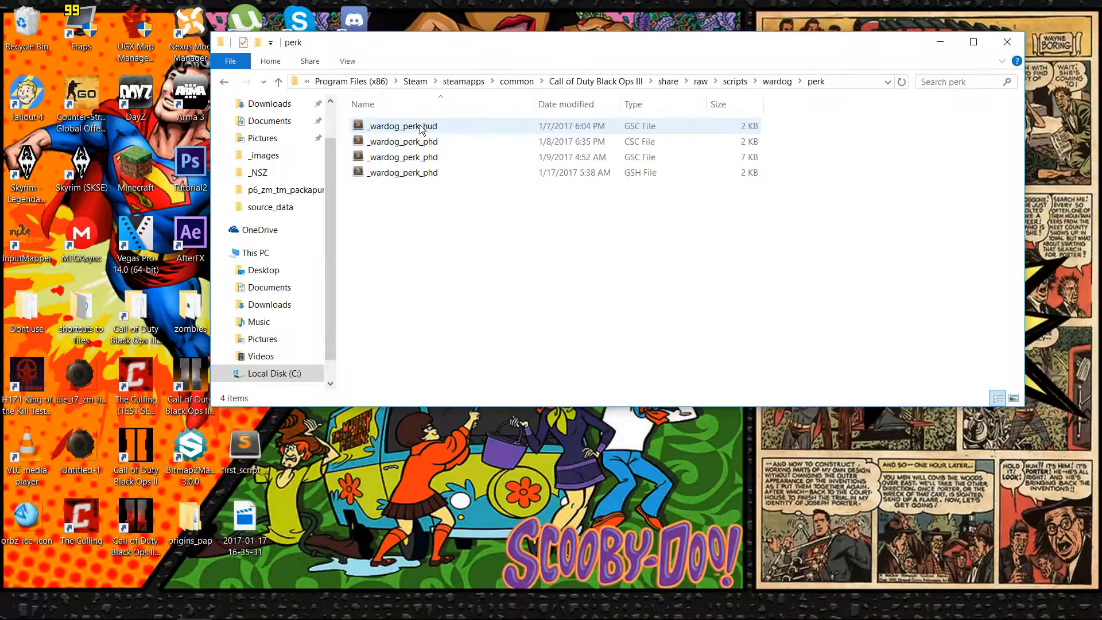
Step: Open the _wardog_perk_phd.gsc script and locate the Perk HUD Addon lines in its main() function
left_click(419, 161)
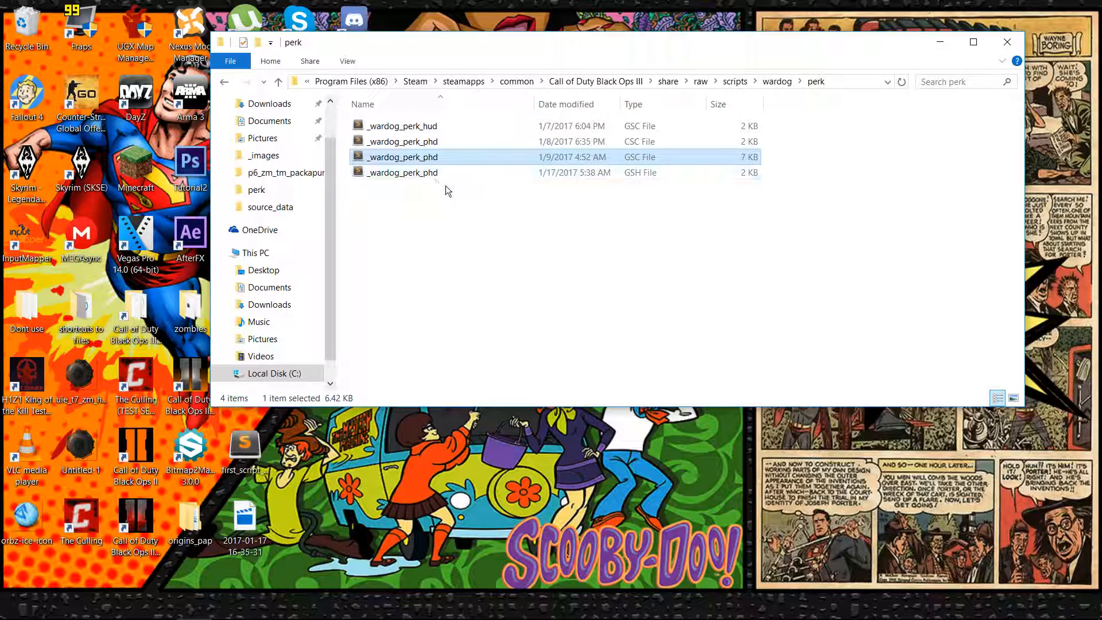
left_click(440, 220)
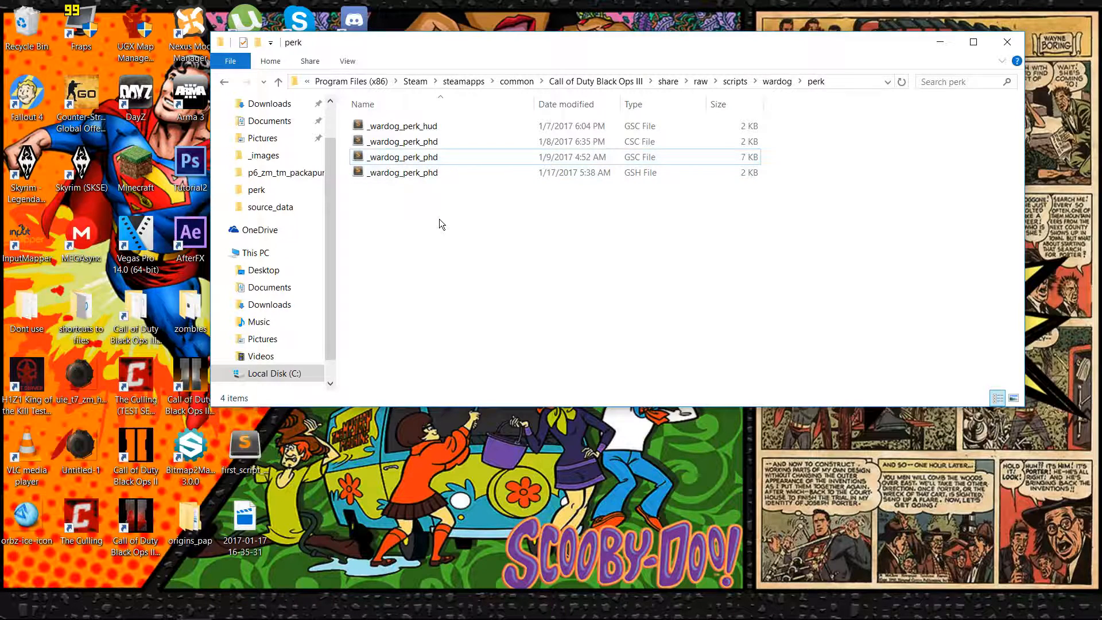
double_click(433, 157)
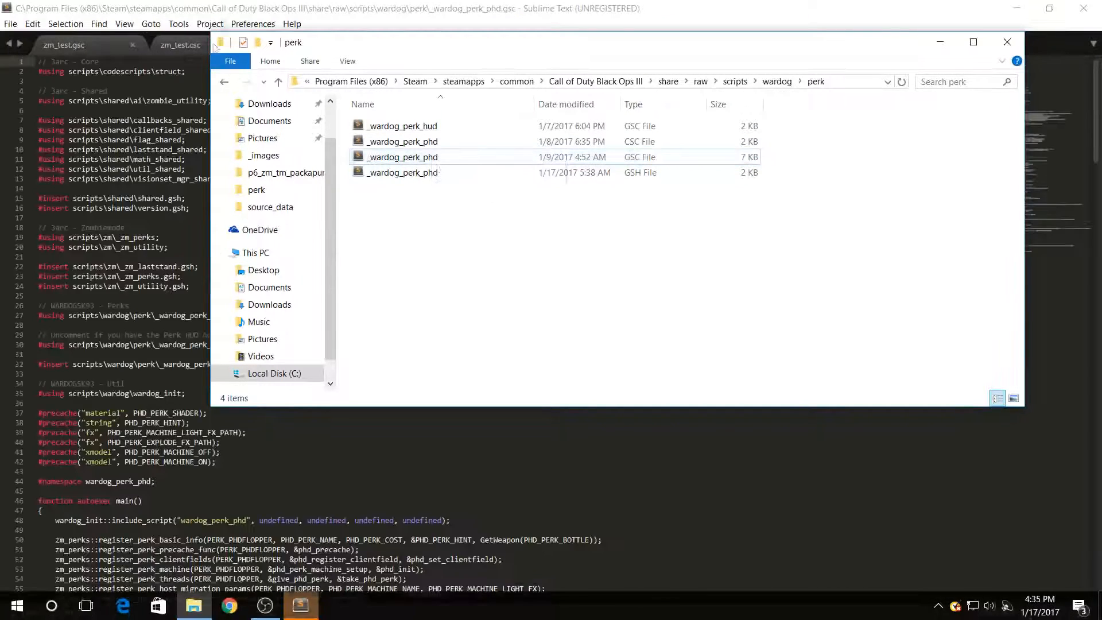
scroll(394, 231, "down", 3)
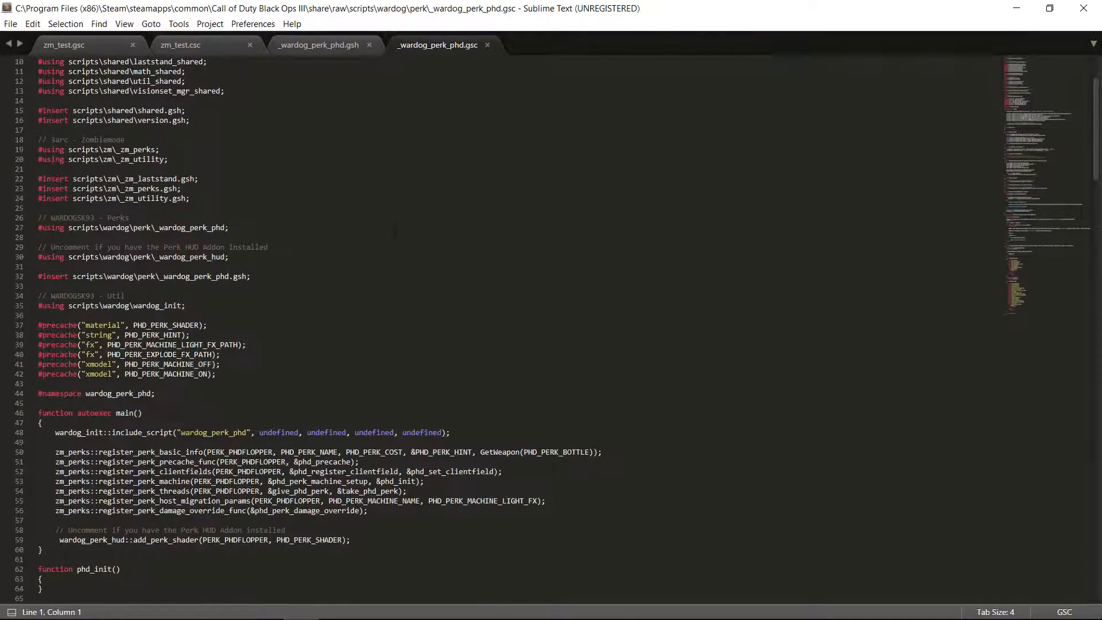
scroll(394, 230, "down", 2)
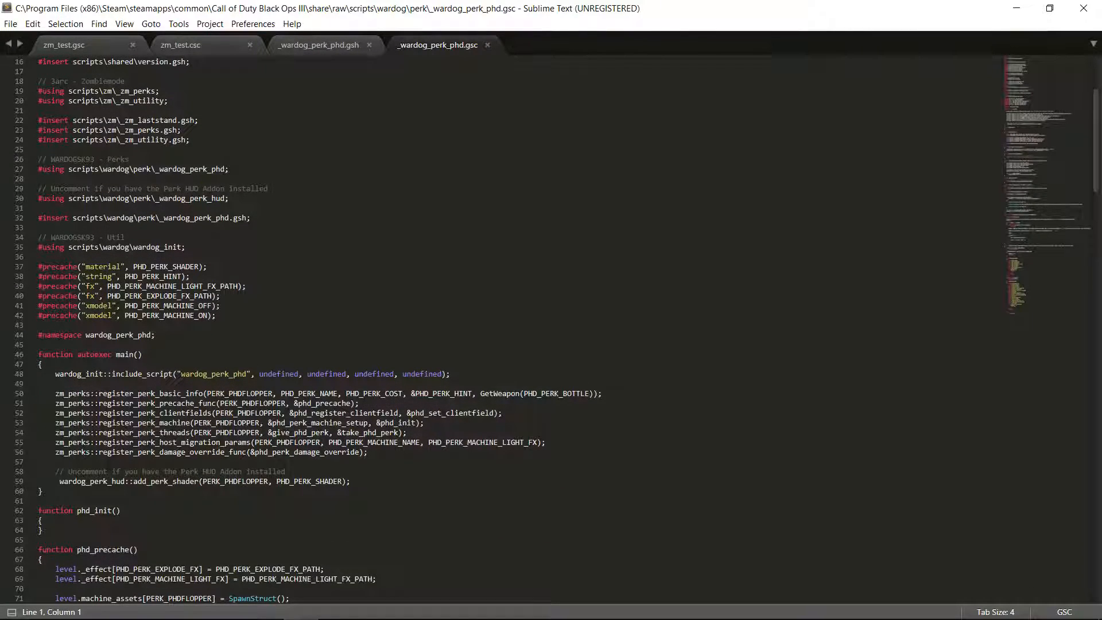
left_click_drag(56, 471, 59, 471)
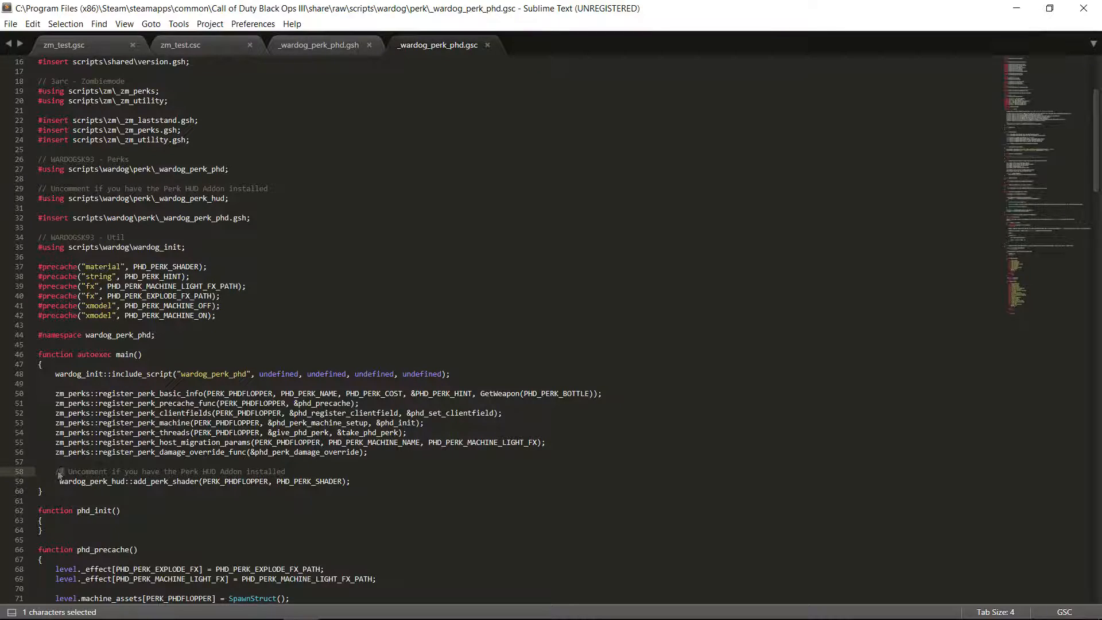
key("Left")
scroll(60, 475, "down", 3)
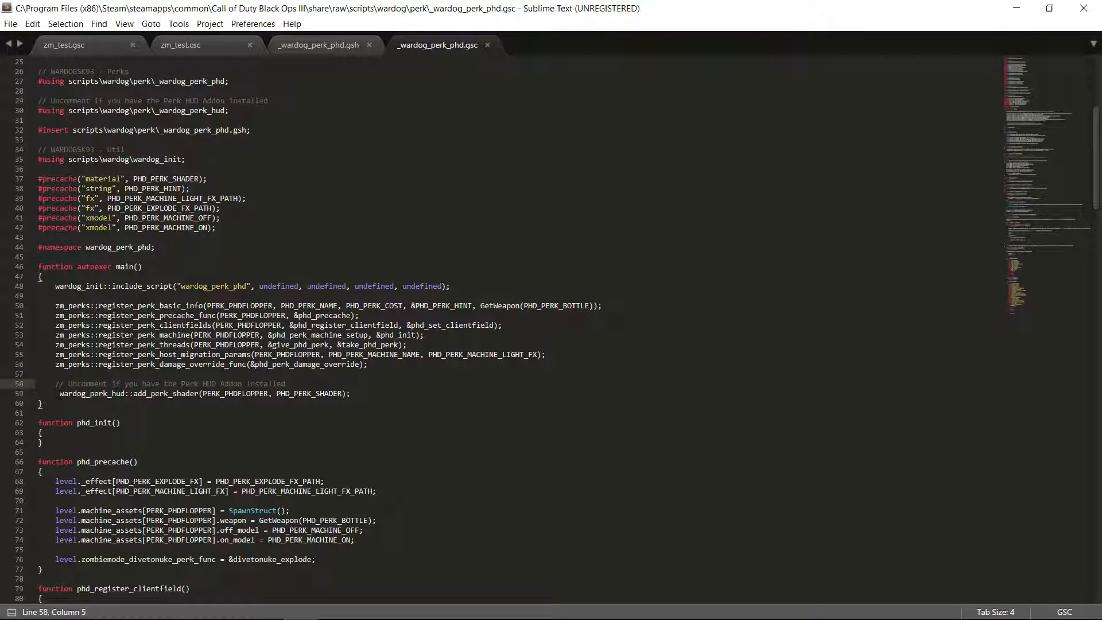
Step: Comment out the wardog_perk_hud::add_perk_shader line in main() with // and remove the comment marks again
left_click(59, 394)
type("//")
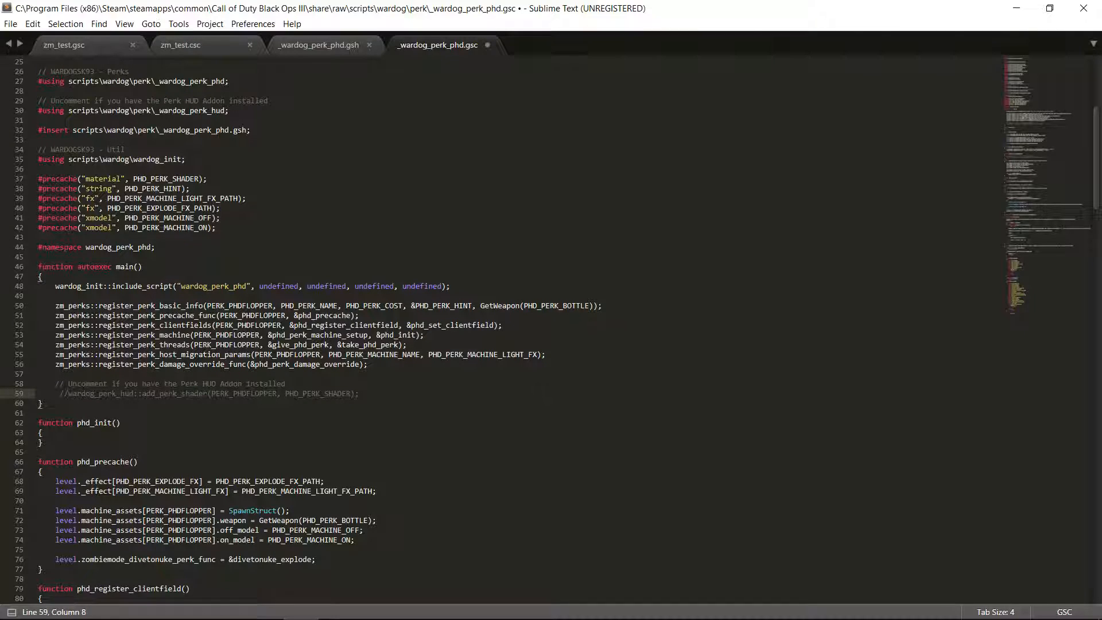
key("BackSpace")
key("BackSpace")
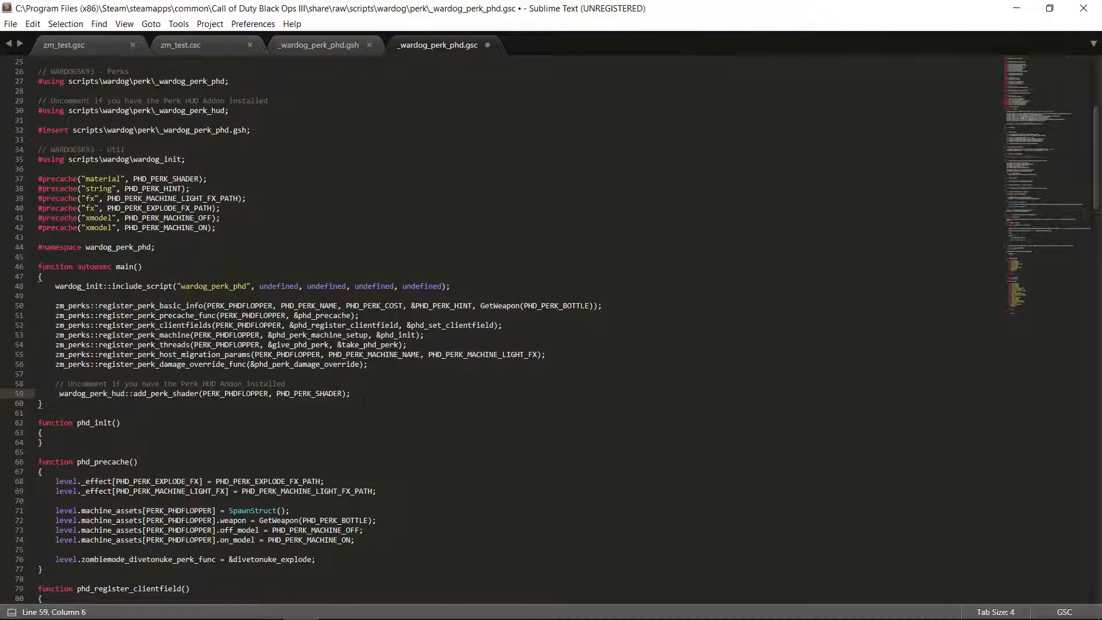
Step: Uncomment the clientfield::set_player_uimodel line in the phd_set_clientfield function
scroll(301, 332, "down", 9)
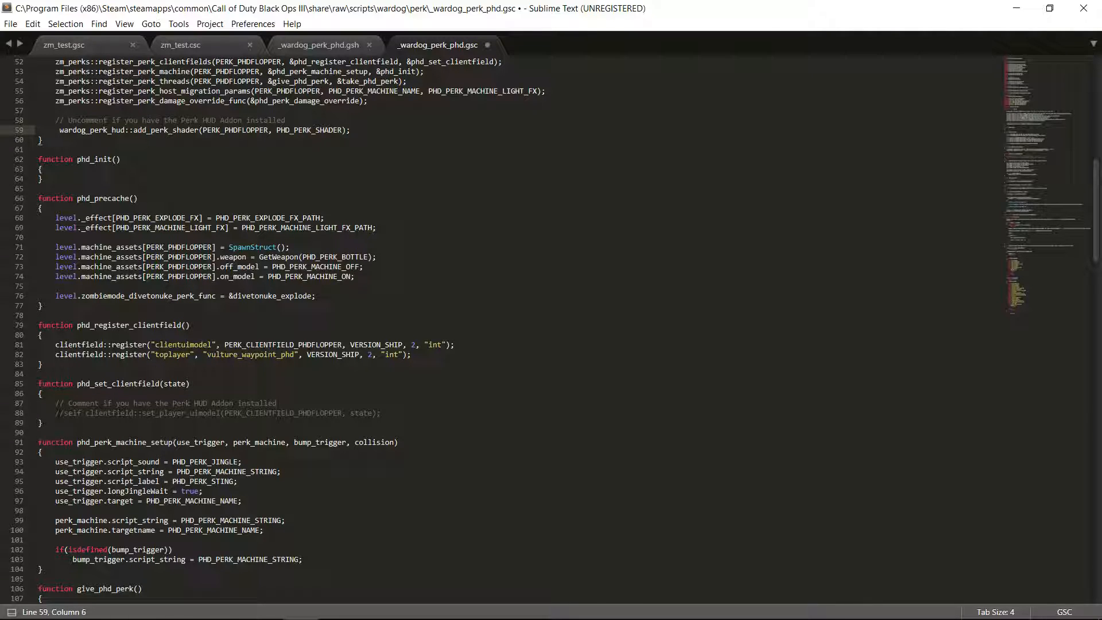
left_click(55, 413)
key("ctrl+slash")
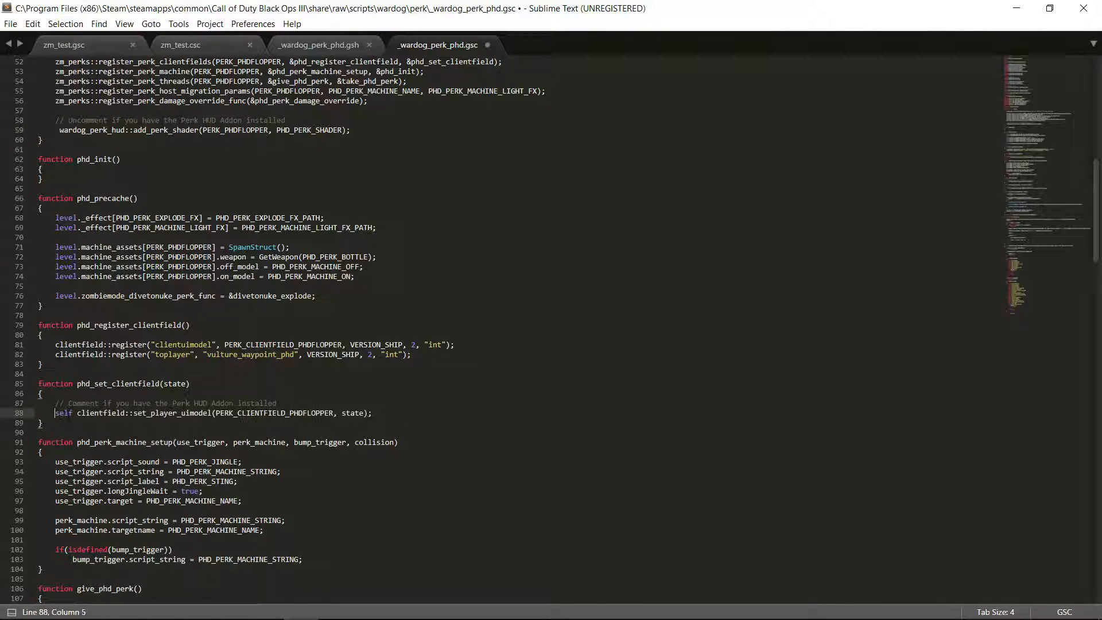
scroll(348, 429, "down", 2)
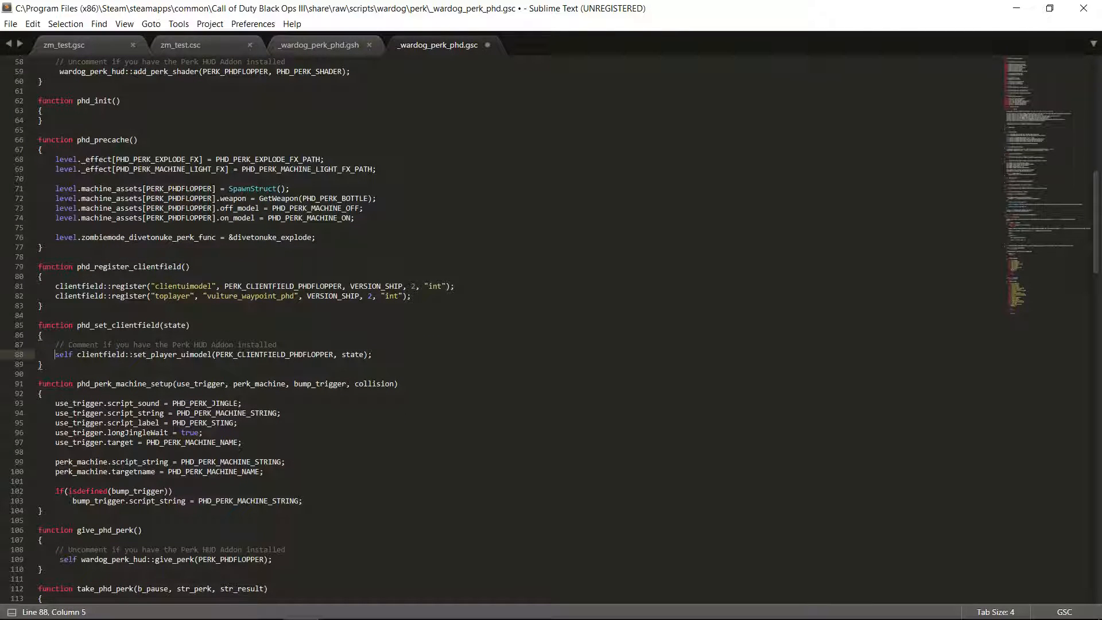
Step: Comment out the clientfield::set_player_uimodel line in the phd_set_clientfield function
key("ctrl+slash")
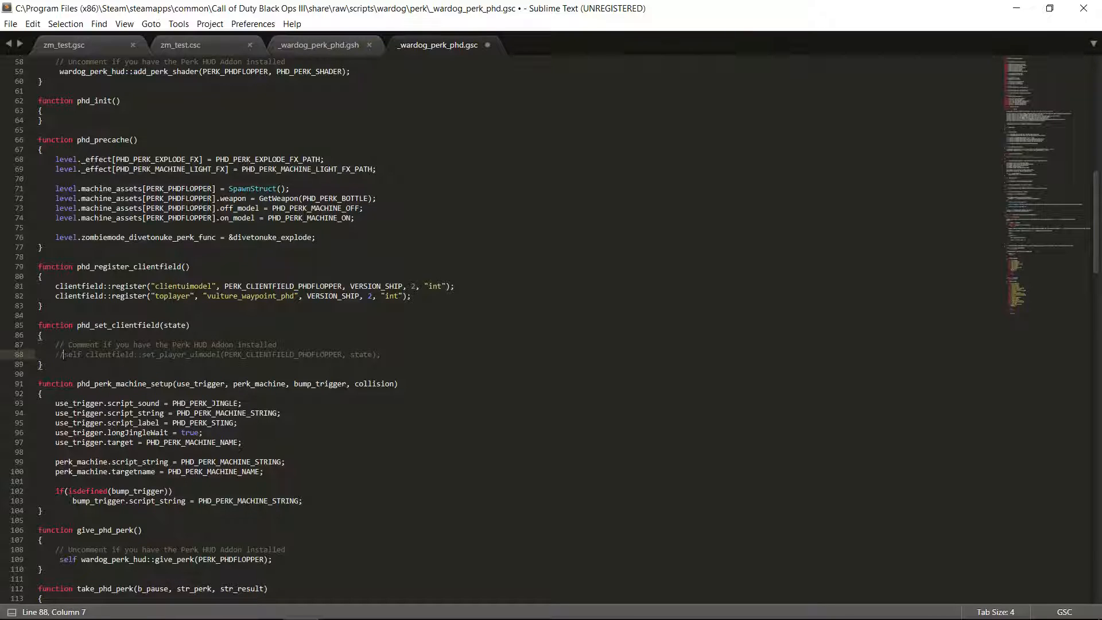
Step: Comment out the wardog_perk_hud::give_perk line in give_phd_perk() with // and remove the comment marks again
scroll(88, 459, "down", 3)
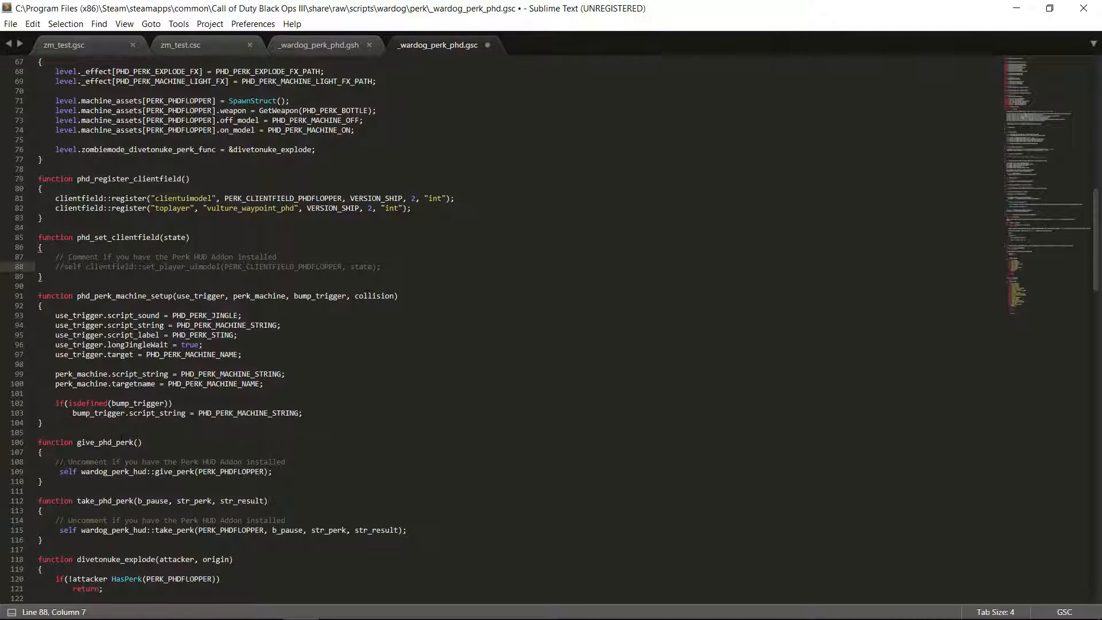
left_click(57, 471)
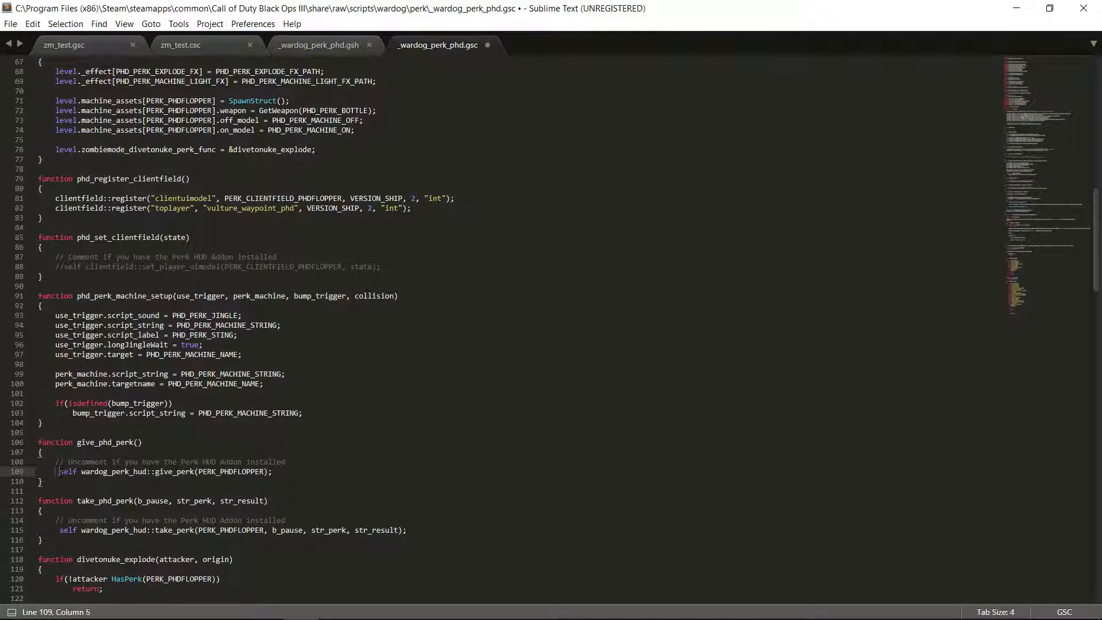
type("//")
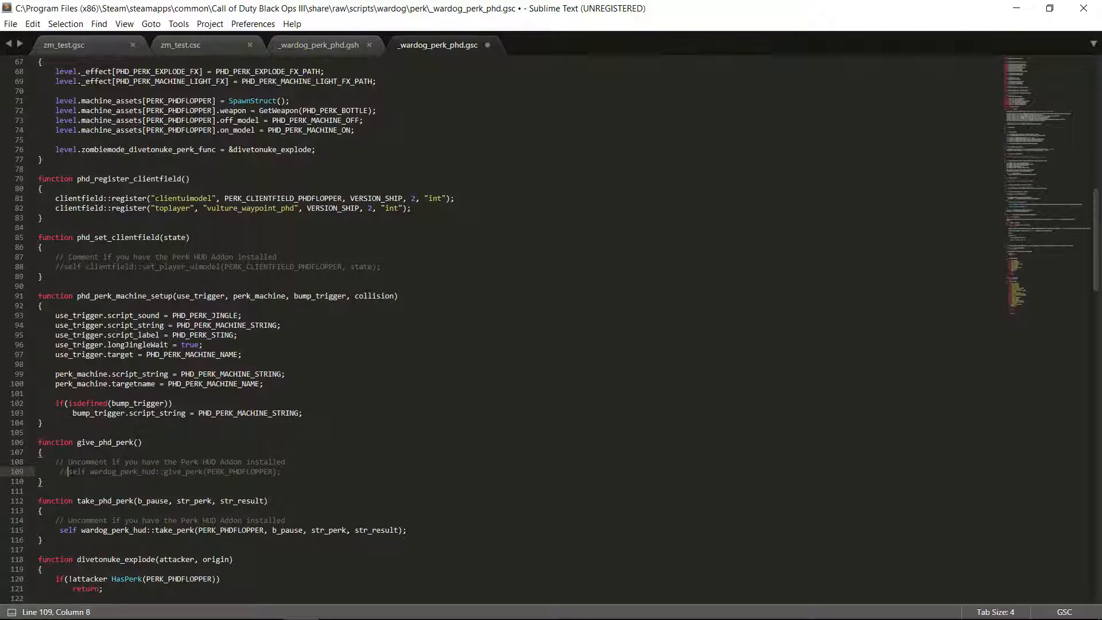
key("BackSpace")
key("BackSpace")
Step: Comment out the wardog_perk_hud::take_perk line in take_phd_perk() with // and undo that change
scroll(158, 455, "down", 4)
left_click(57, 414)
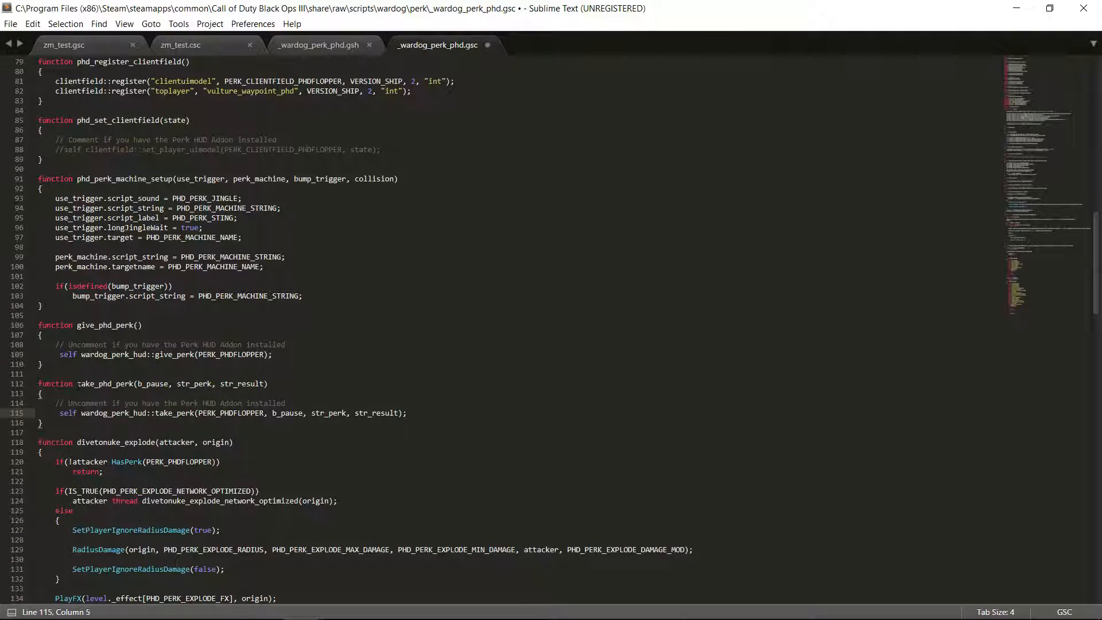
left_click_drag(56, 413, 60, 416)
left_click(60, 414)
type("//")
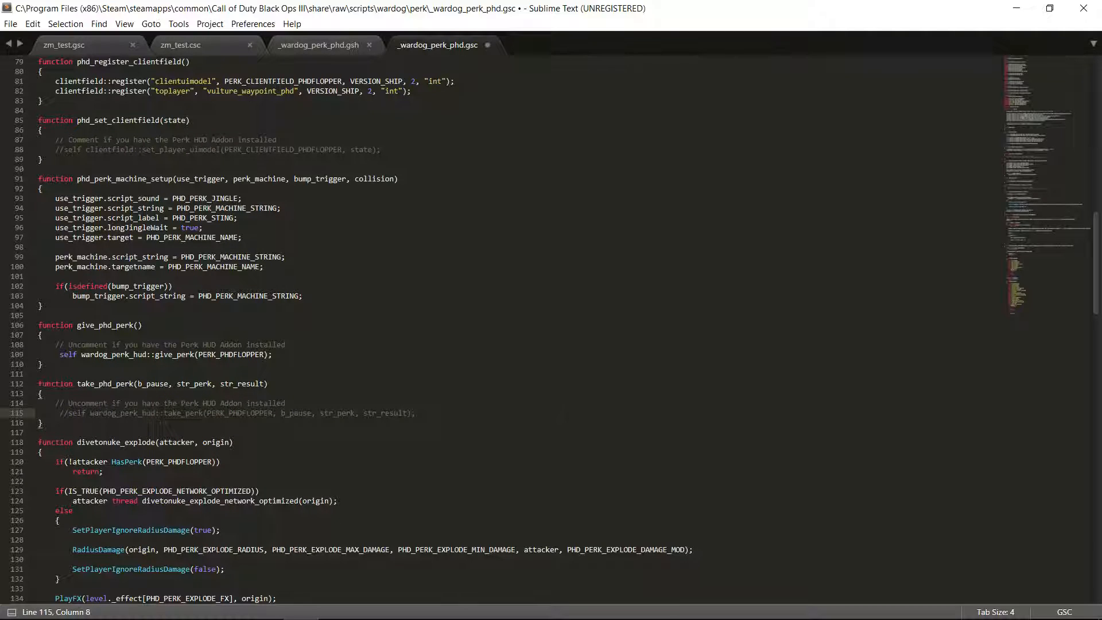
key("ctrl+z")
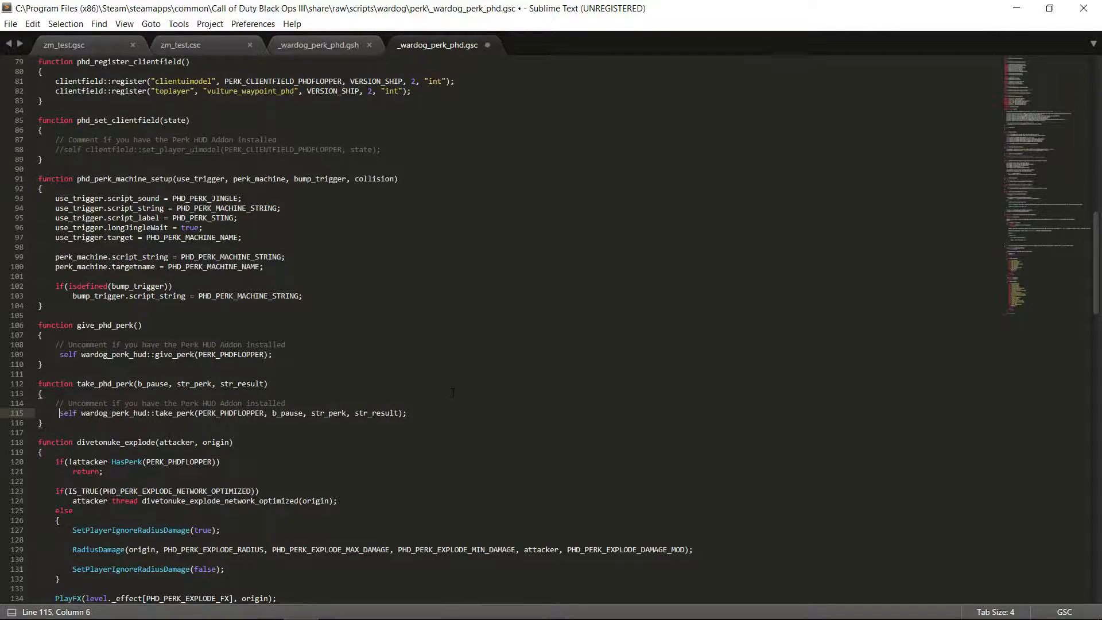
Step: Look over the rest of the _wardog_perk_phd.gsc script and save the file
scroll(452, 393, "down", 10)
scroll(452, 394, "up", 18)
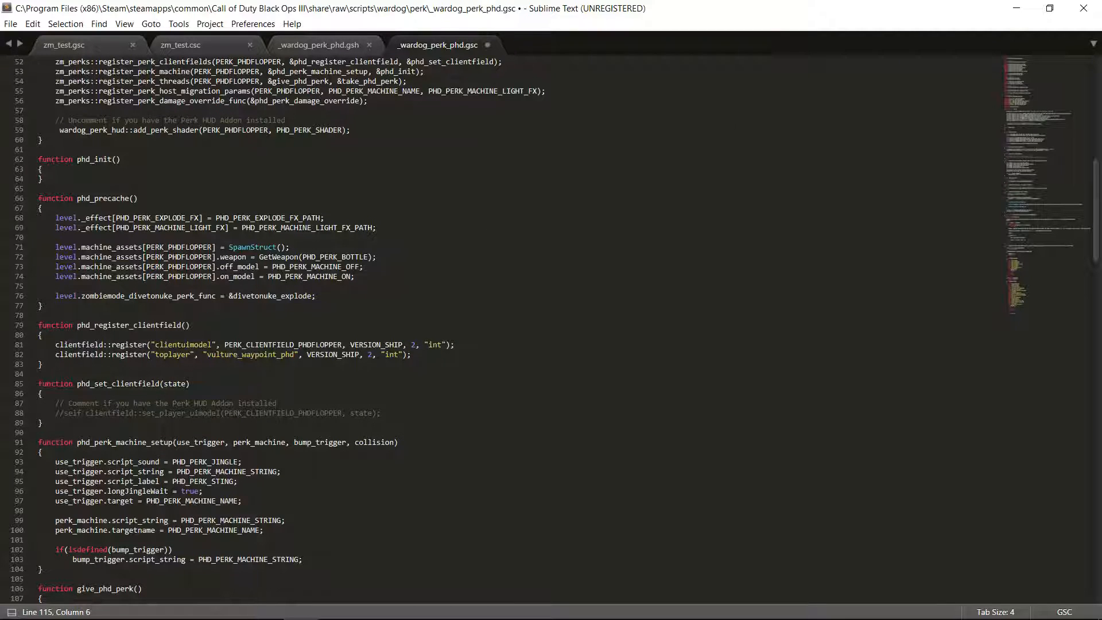
left_click(10, 23)
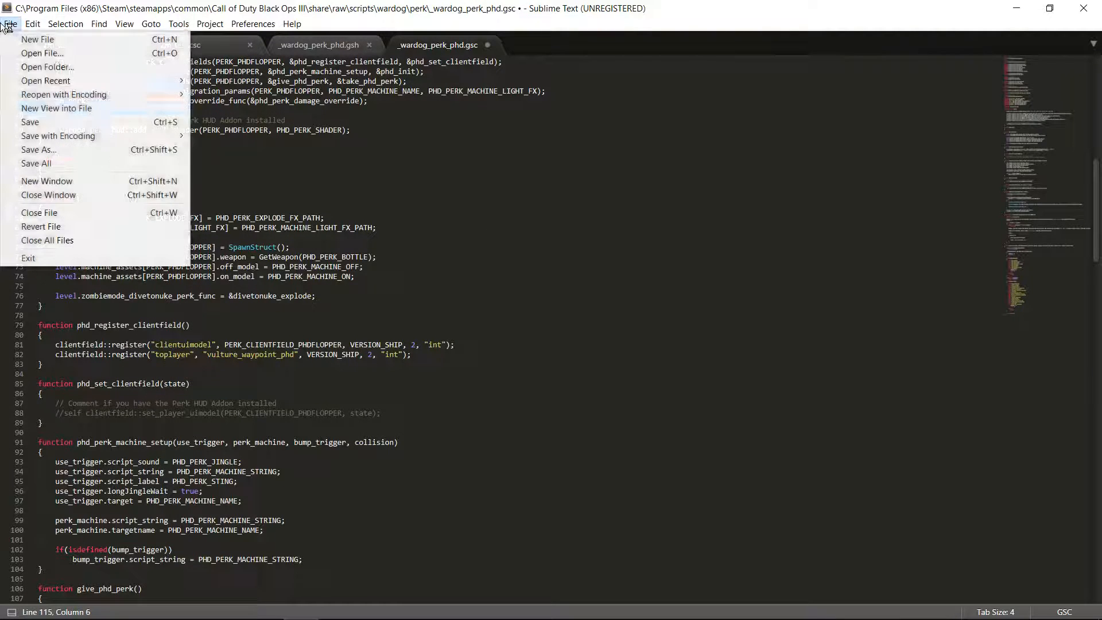
left_click(51, 122)
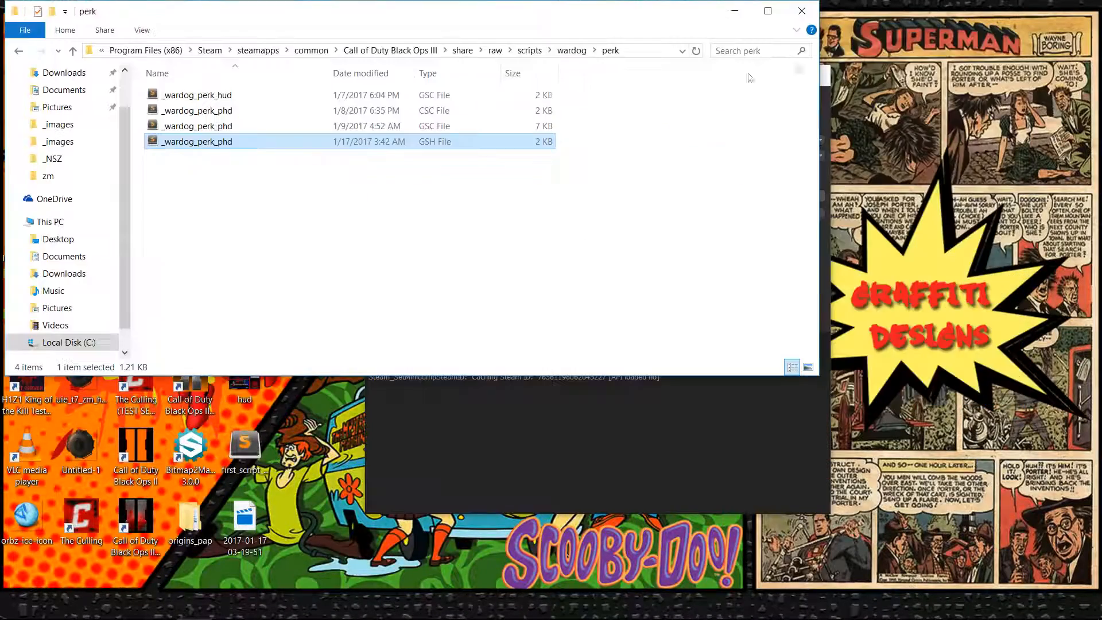
Step: Switch to Radiant, set the PHD perk machine script_struct's model to zombie_vending_nuke_on_lo, and save the map
key("super")
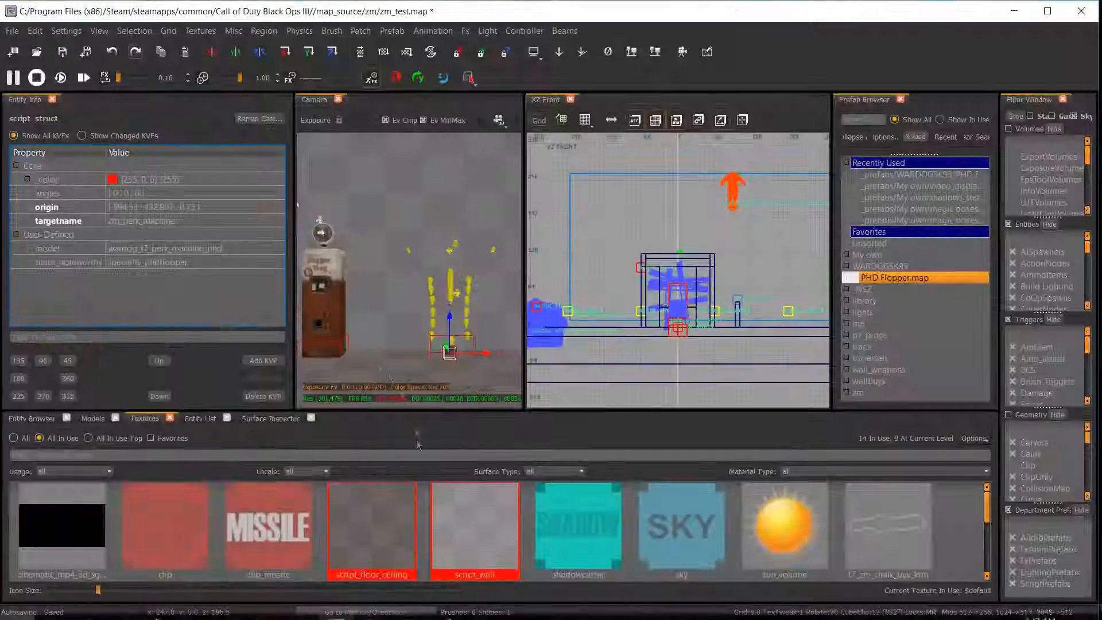
double_click(238, 248)
type("zombie_vending_nuke_on_lo")
key("Return")
key("ctrl+s")
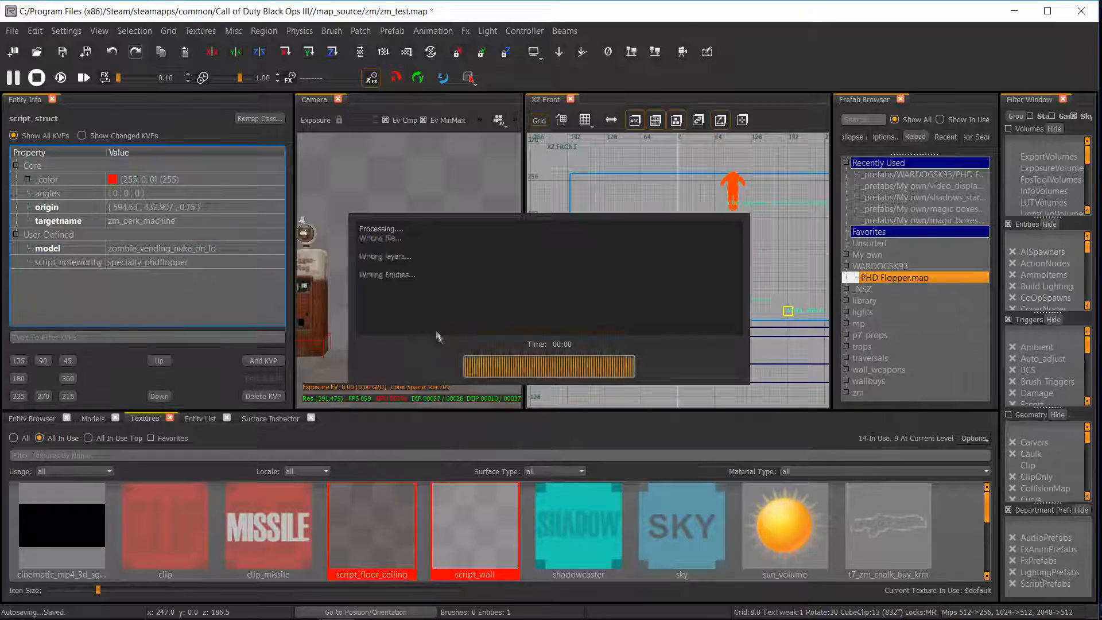
key("Escape")
right_click_drag(450, 350, 468, 270)
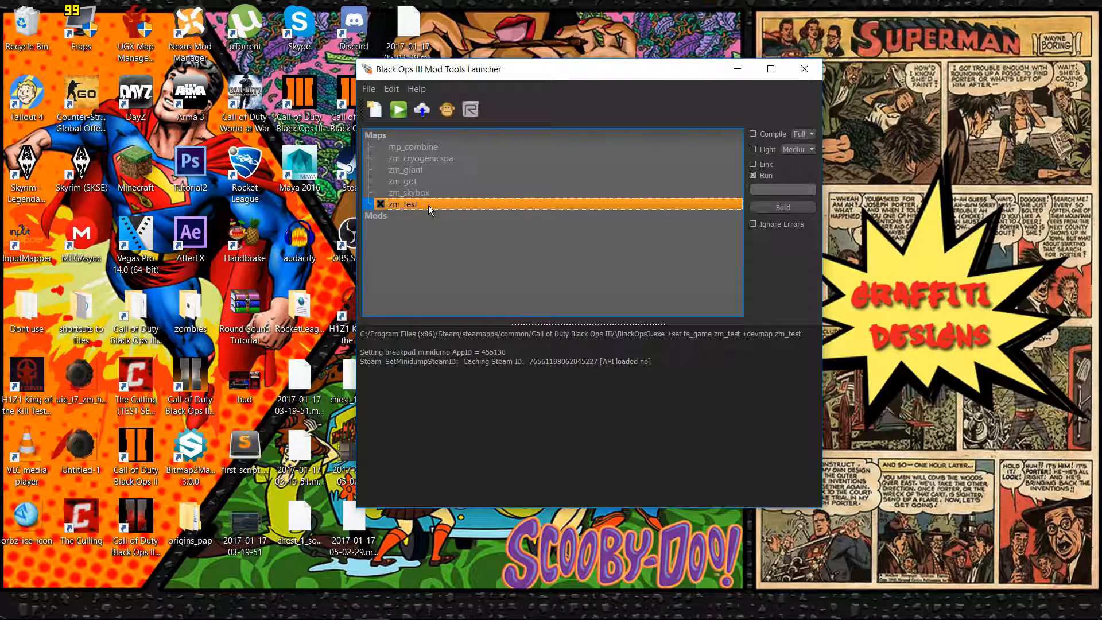
Step: Open the zone file of the zm_test map from the Mod Tools Launcher and locate its //phd section
right_click(428, 205)
left_click(474, 70)
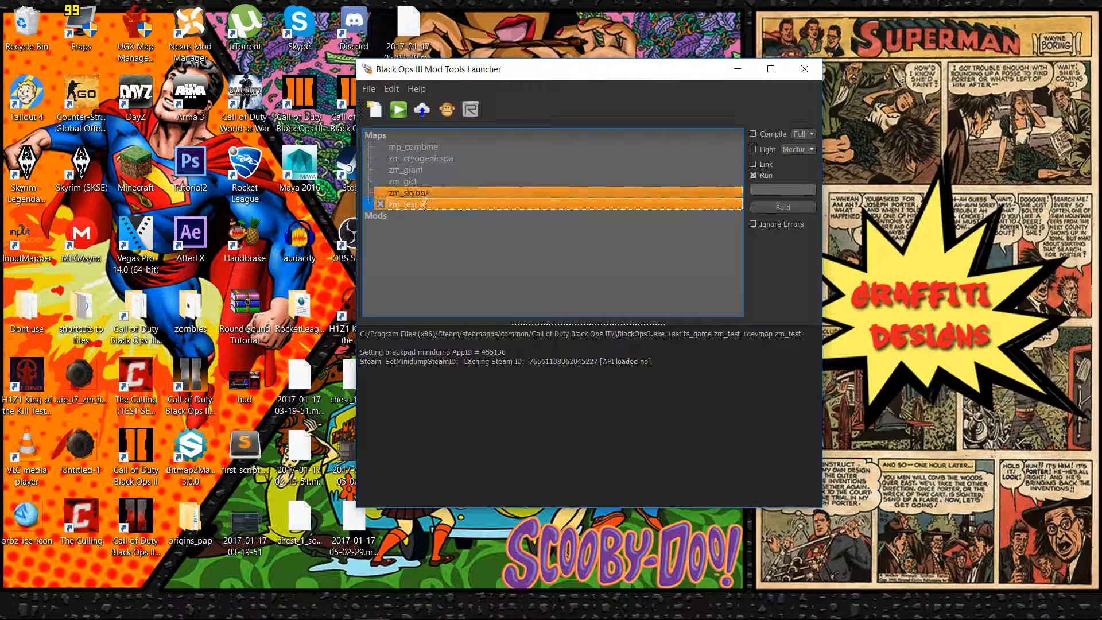
right_click(415, 208)
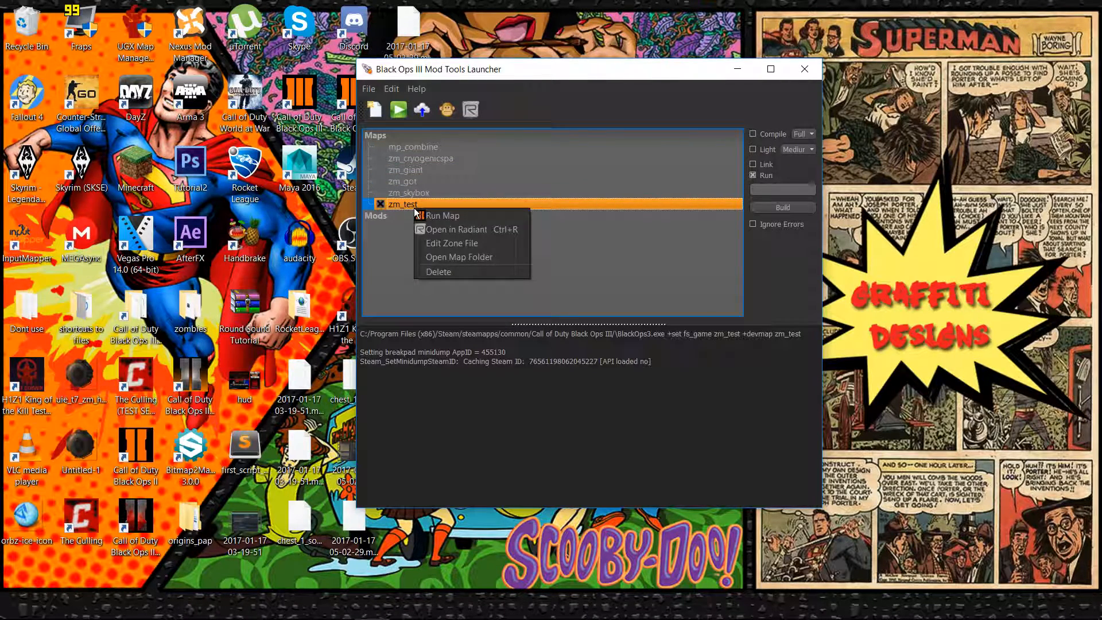
left_click(465, 244)
scroll(505, 273, "down", 15)
scroll(507, 271, "down", 14)
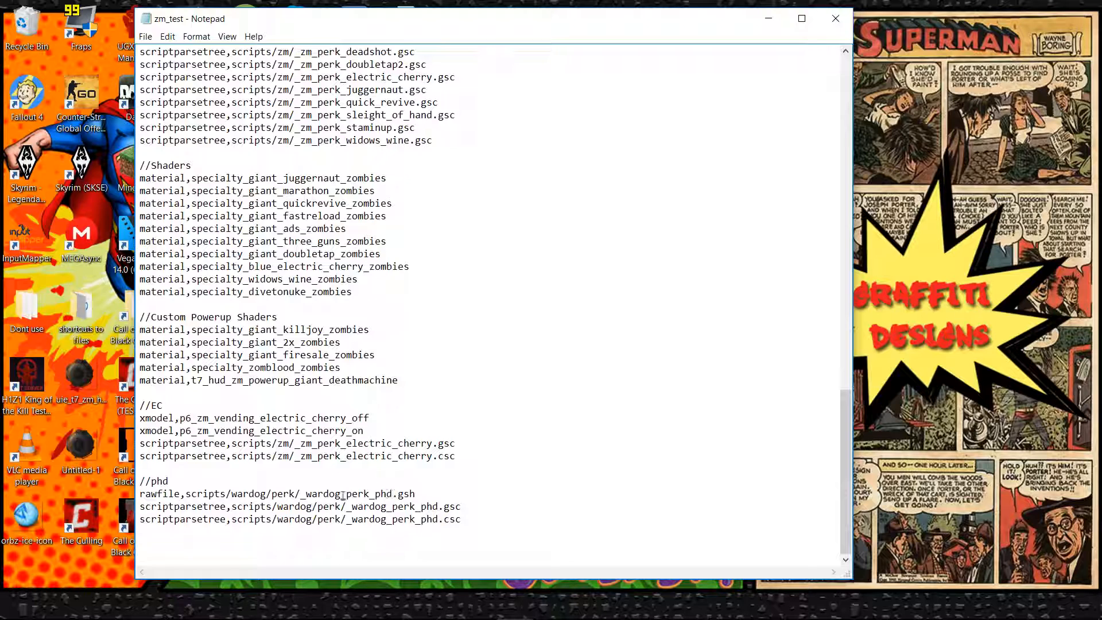
Step: Add the line xmodel,zombie_vending_nuke_on_lo directly under the //phd comment in the zone file
left_click(188, 482)
key("Return")
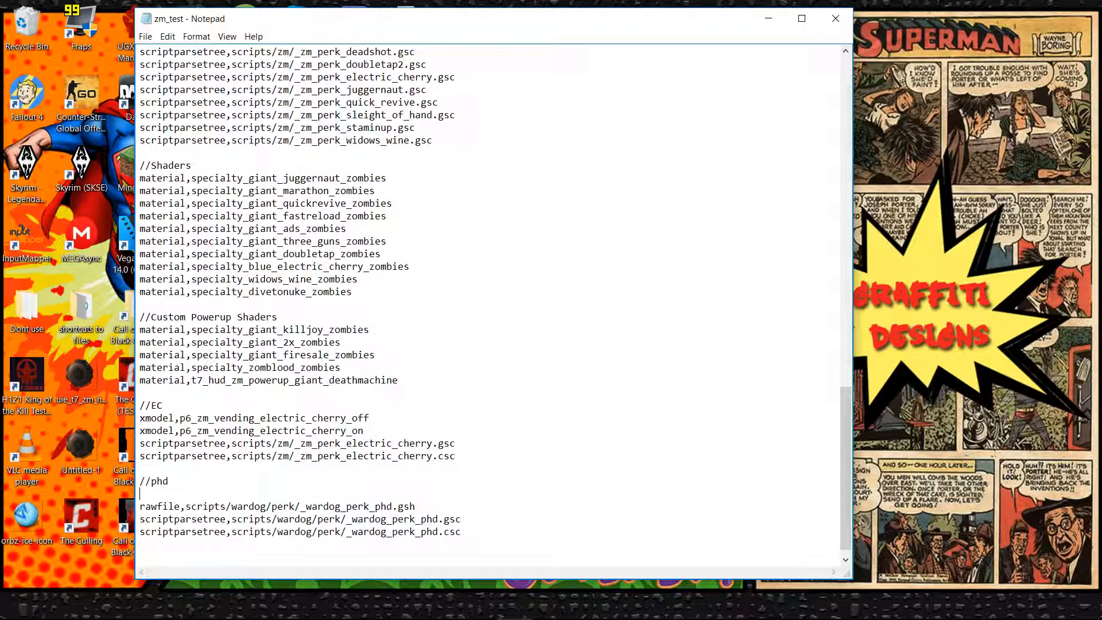
type("xmodel,")
type("zombie_vending_nuke_on_lo")
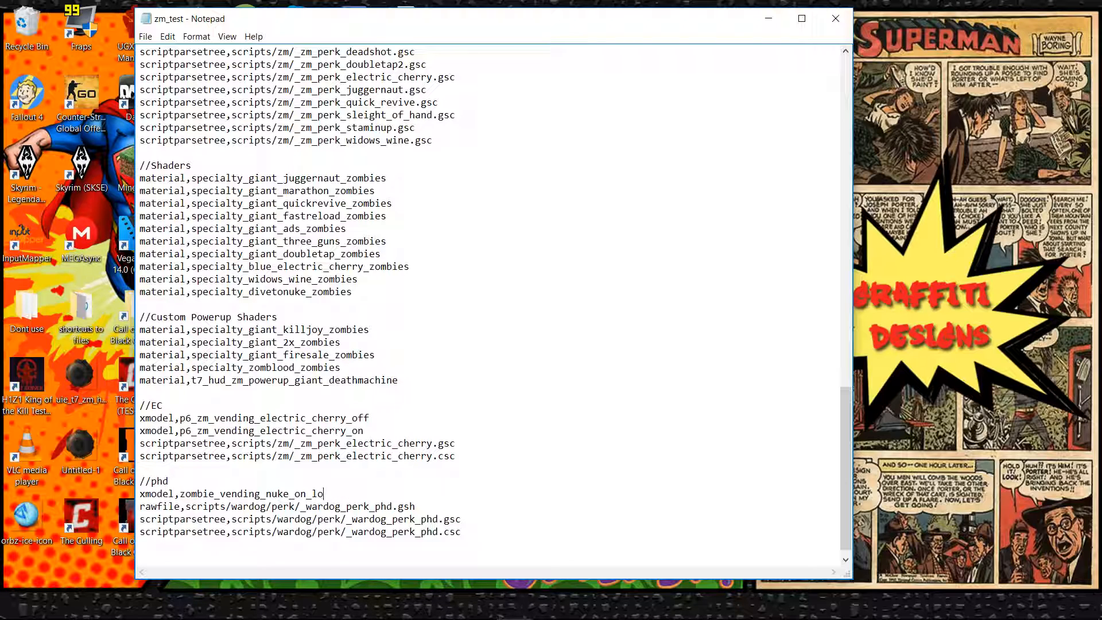
Step: Check the PHD machine model's name in the Asset Property Editor against the new xmodel line in the zone file
mouse_move(483, 618)
left_click(411, 616)
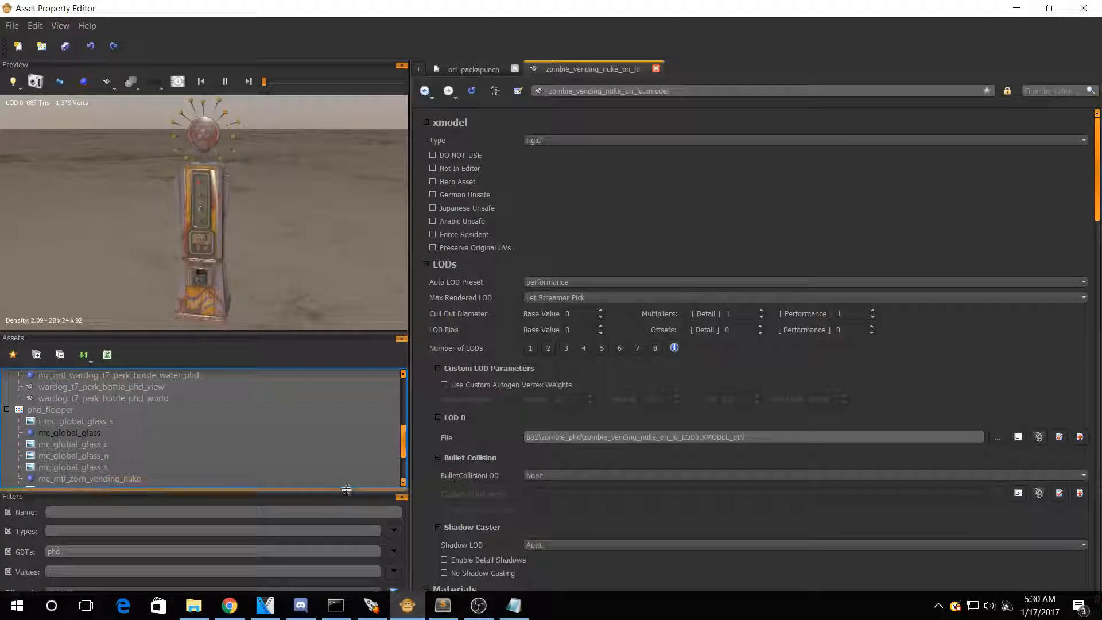
scroll(172, 464, "down", 2)
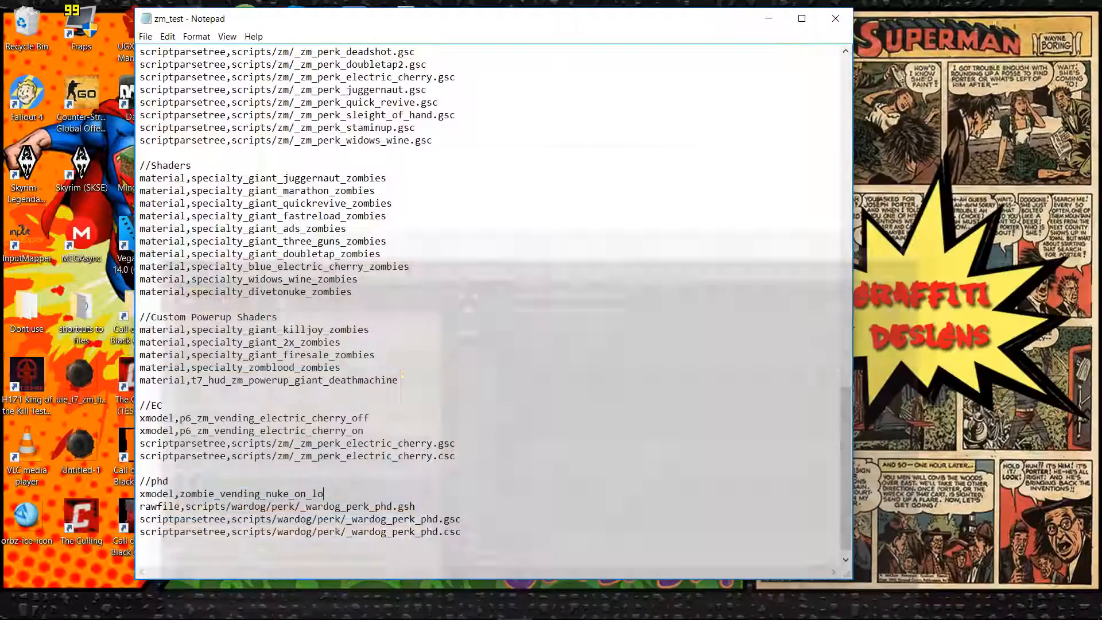
left_click(1017, 9)
left_click_drag(340, 497, 180, 495)
left_click(178, 493)
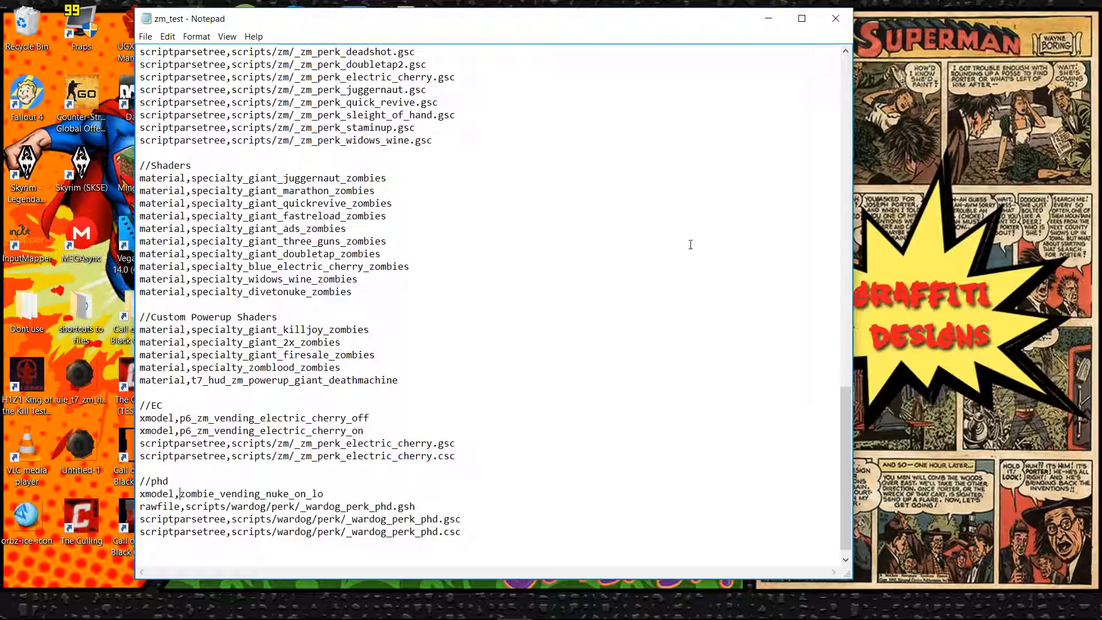
Step: Close the zone file and toggle the Compile and Link build options for zm_test in the Mod Tools Launcher
left_click(836, 19)
left_click(768, 136)
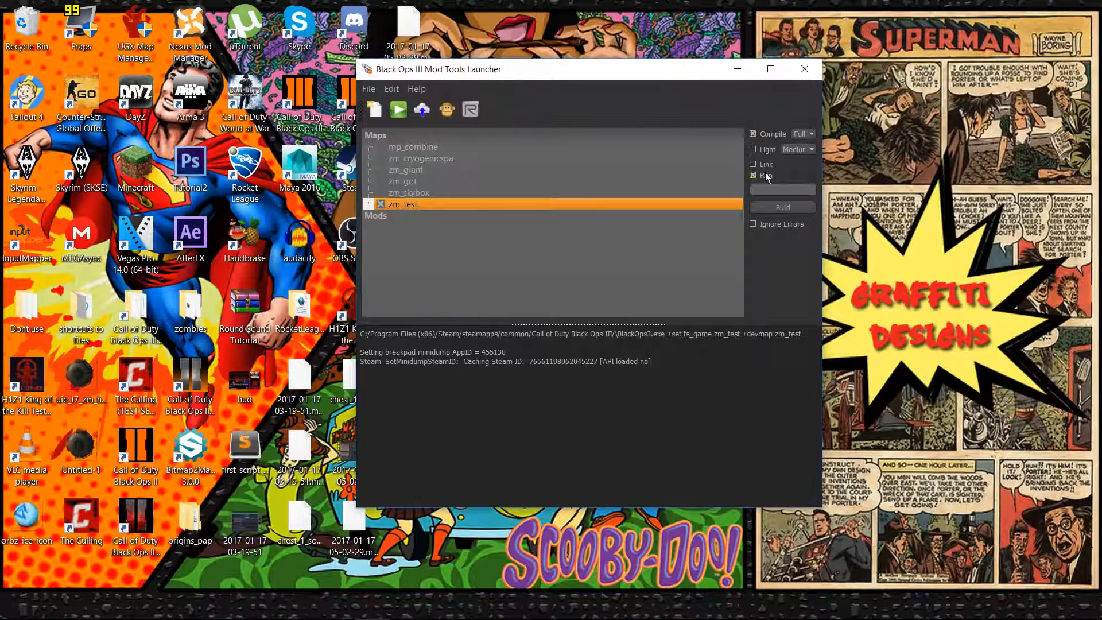
left_click(766, 166)
left_click(768, 137)
left_click(767, 167)
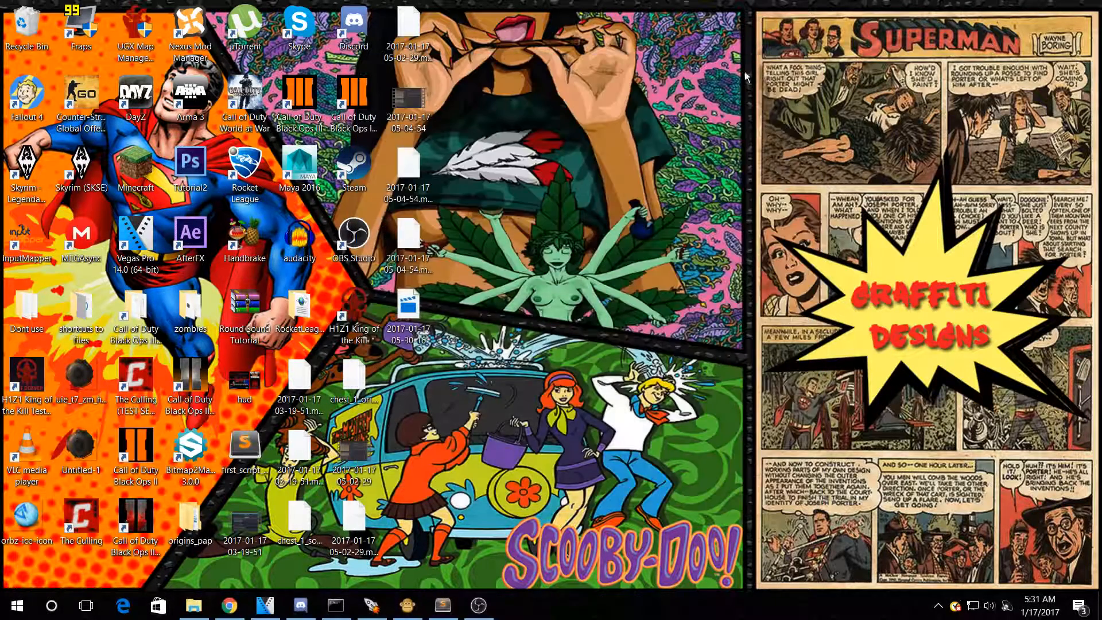